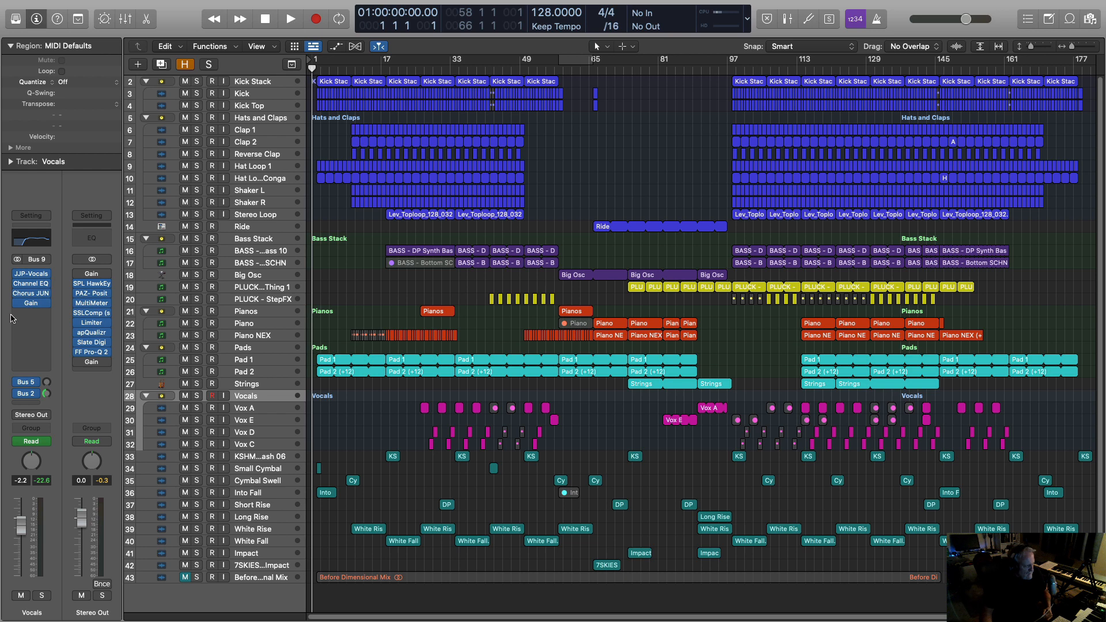
Insert the stereo version of the Stereo Spread imaging plug-in on the Vocals channel, and remove it again.
click(46, 314)
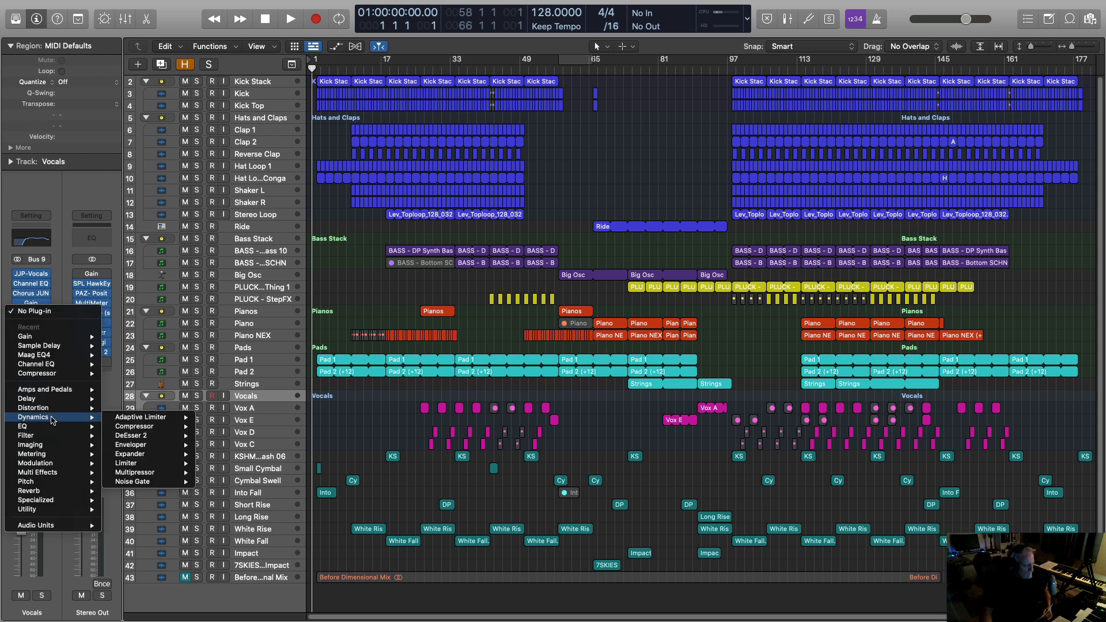
mouse_move(48, 449)
mouse_move(135, 466)
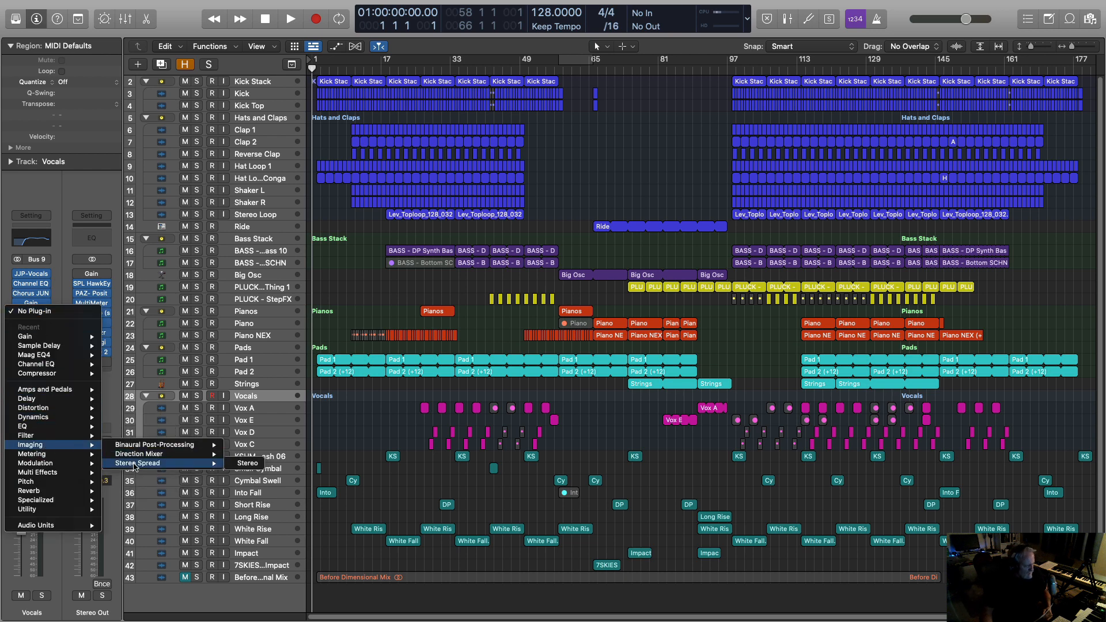
click(248, 464)
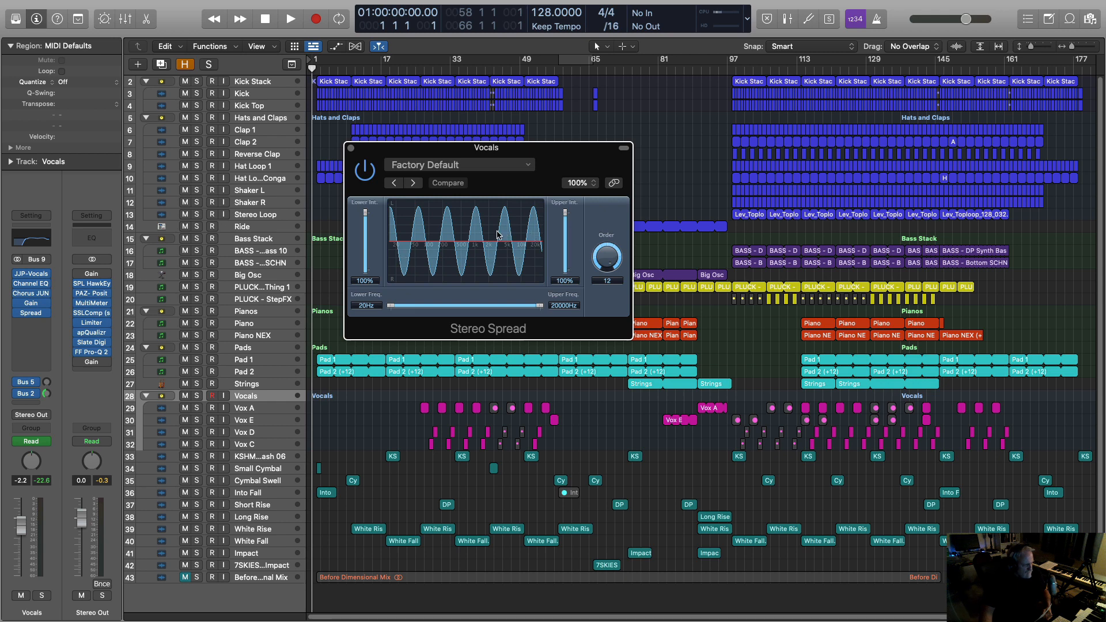
click(47, 313)
click(55, 329)
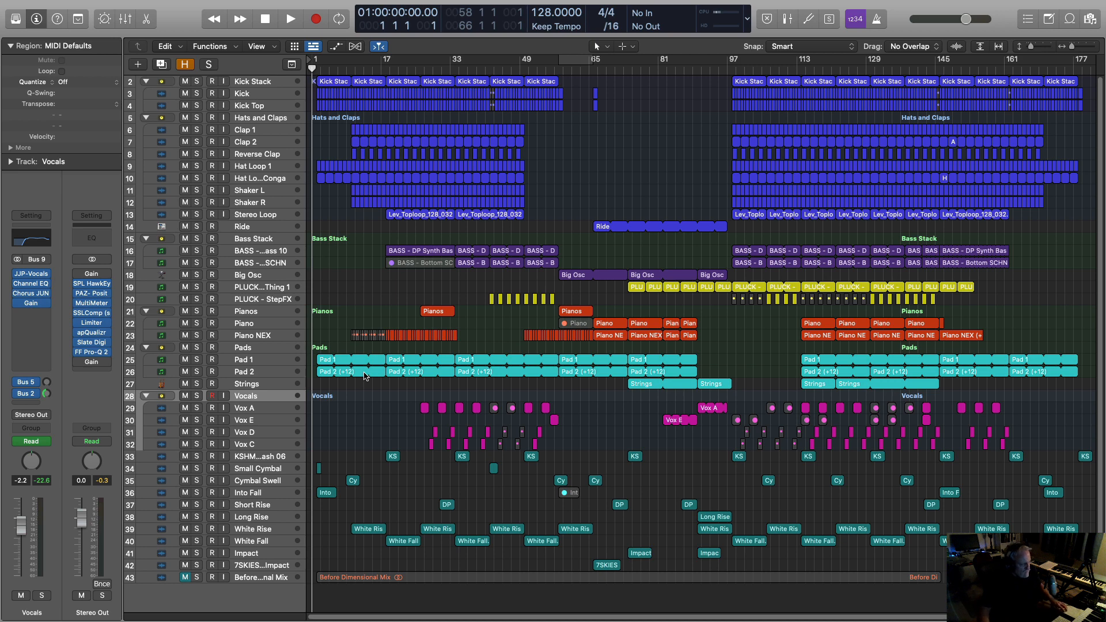
Solo the Before Dimensional Mix track, audition it at several points through the song, stop playback and return to the start.
click(197, 578)
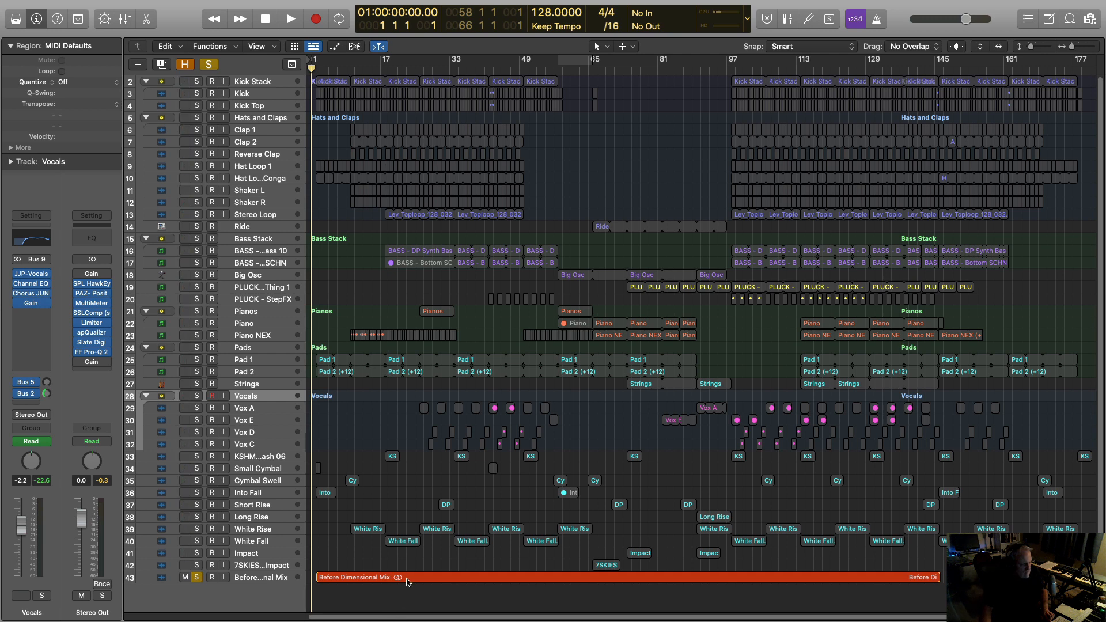
key(space)
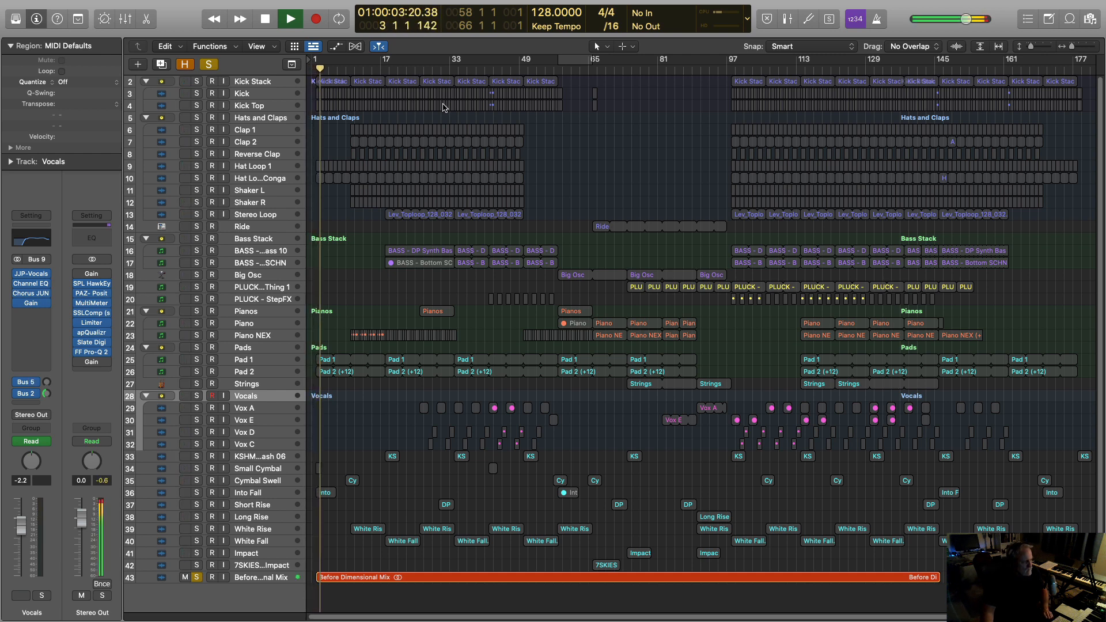
click(352, 70)
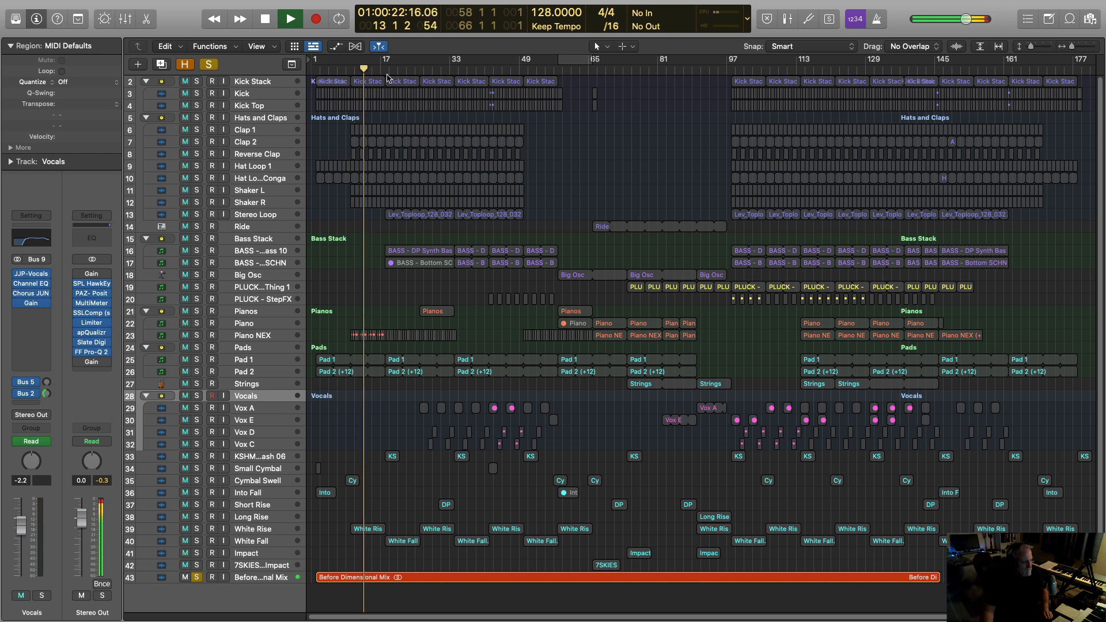
click(454, 70)
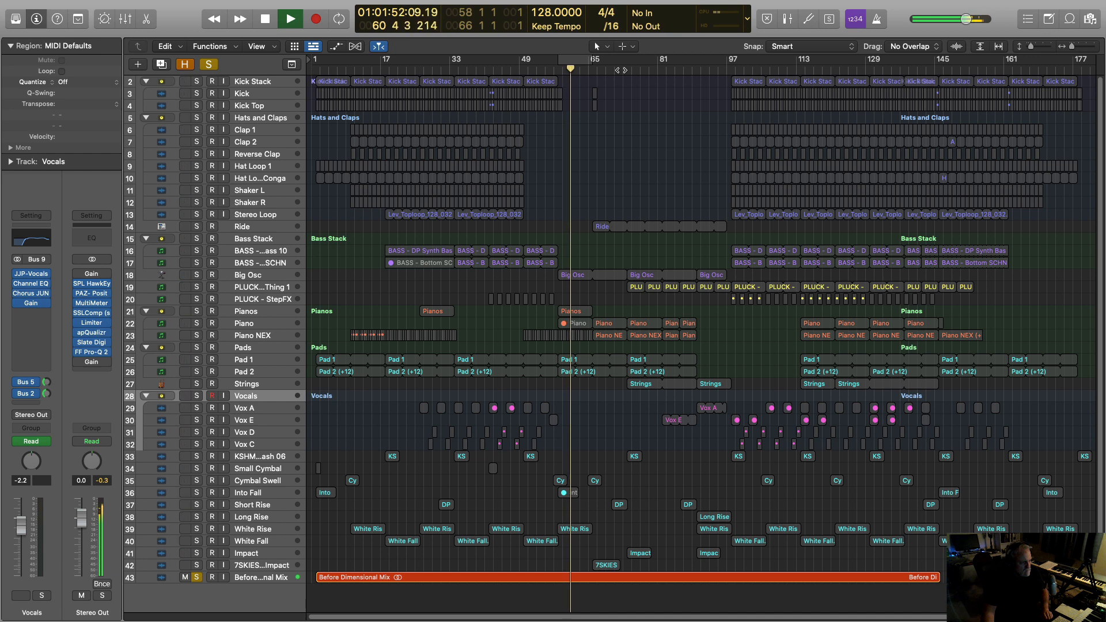
click(622, 70)
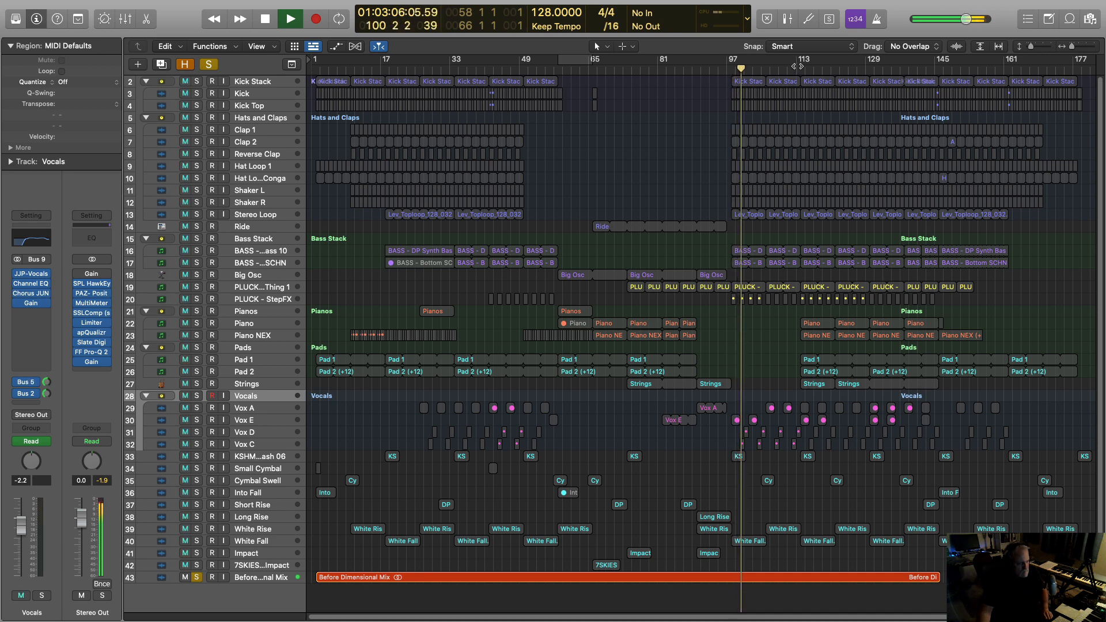
click(797, 67)
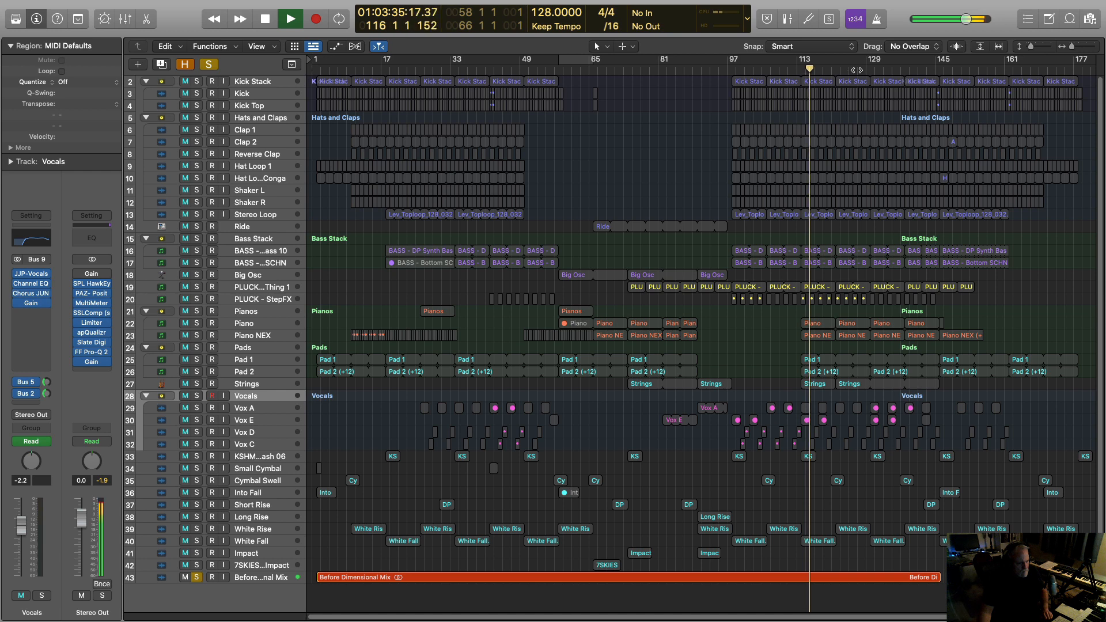
click(917, 69)
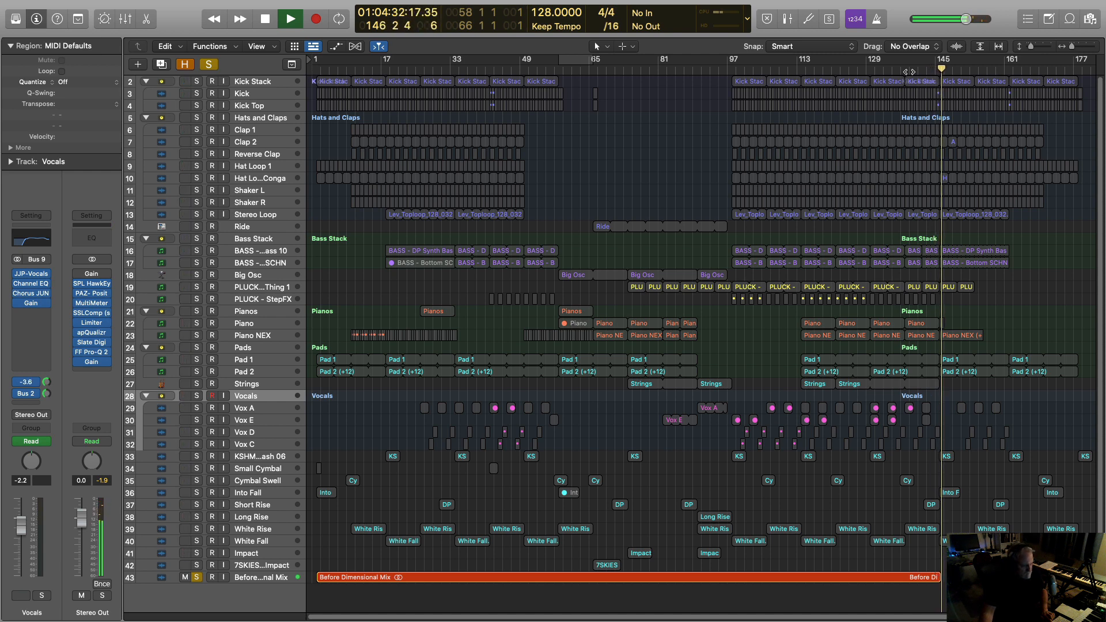
key(space)
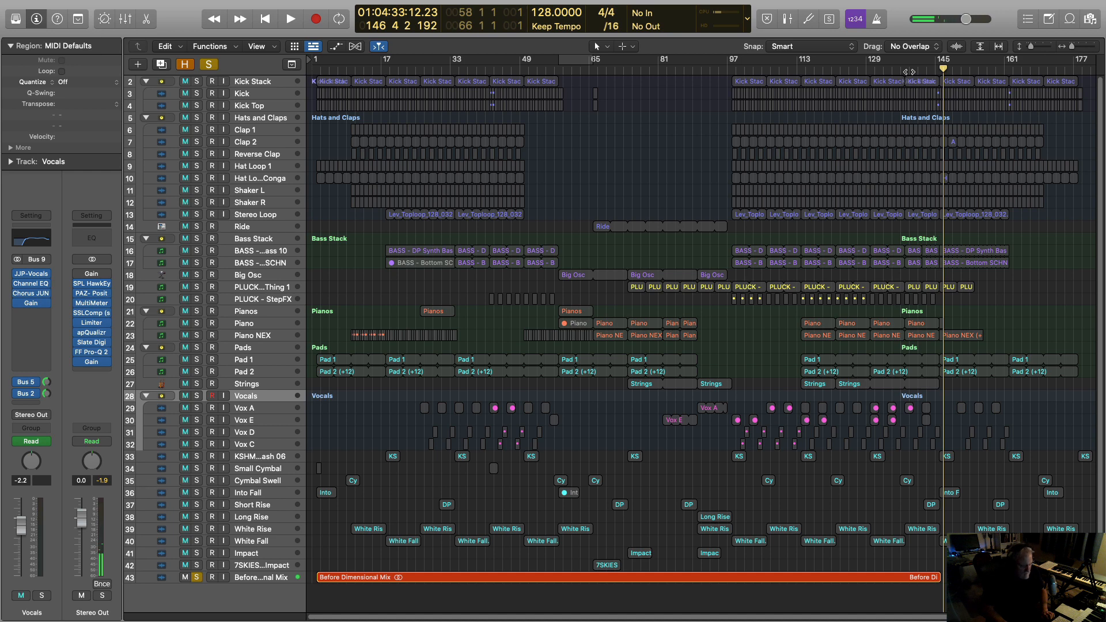
key(Return)
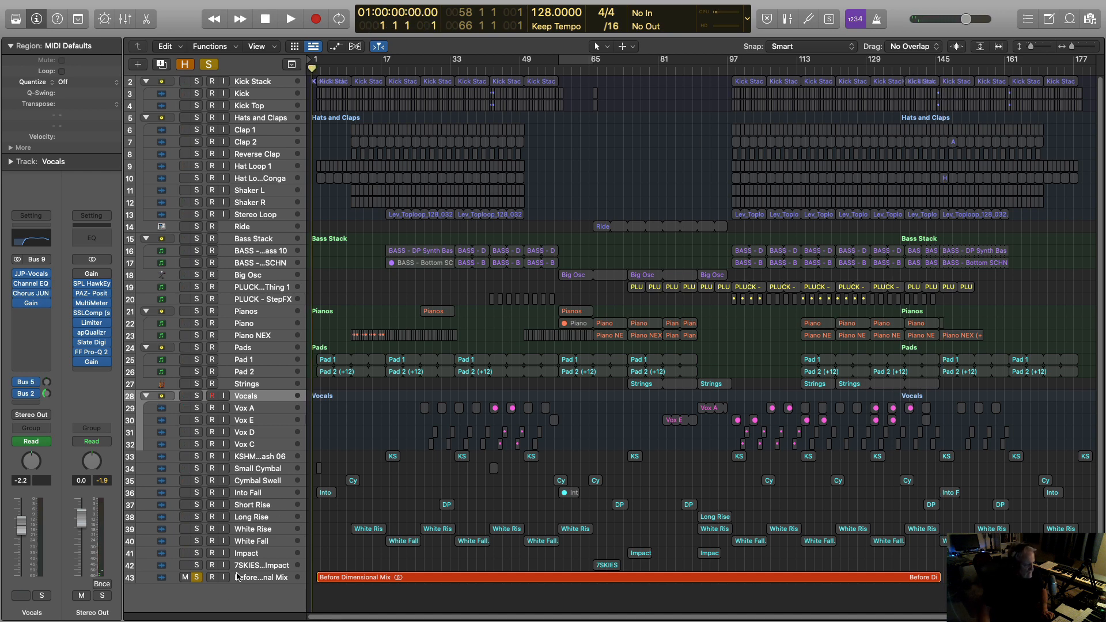
Unsolo the Before Dimensional Mix track, play the full mix from the start, and briefly solo the old mix to compare the intro.
click(197, 577)
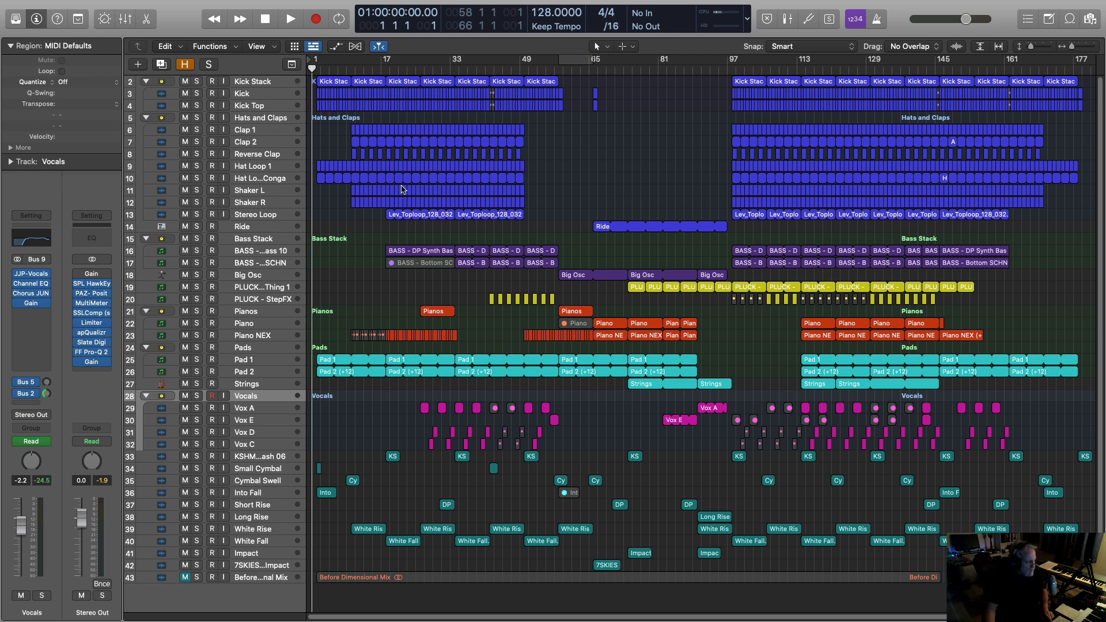
key(space)
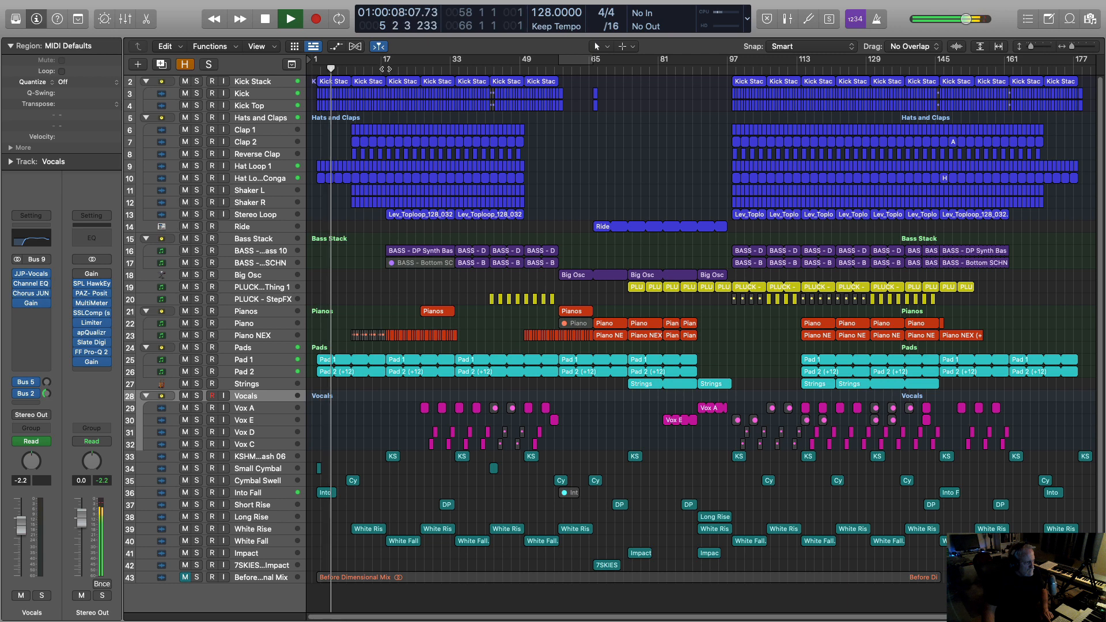
click(197, 578)
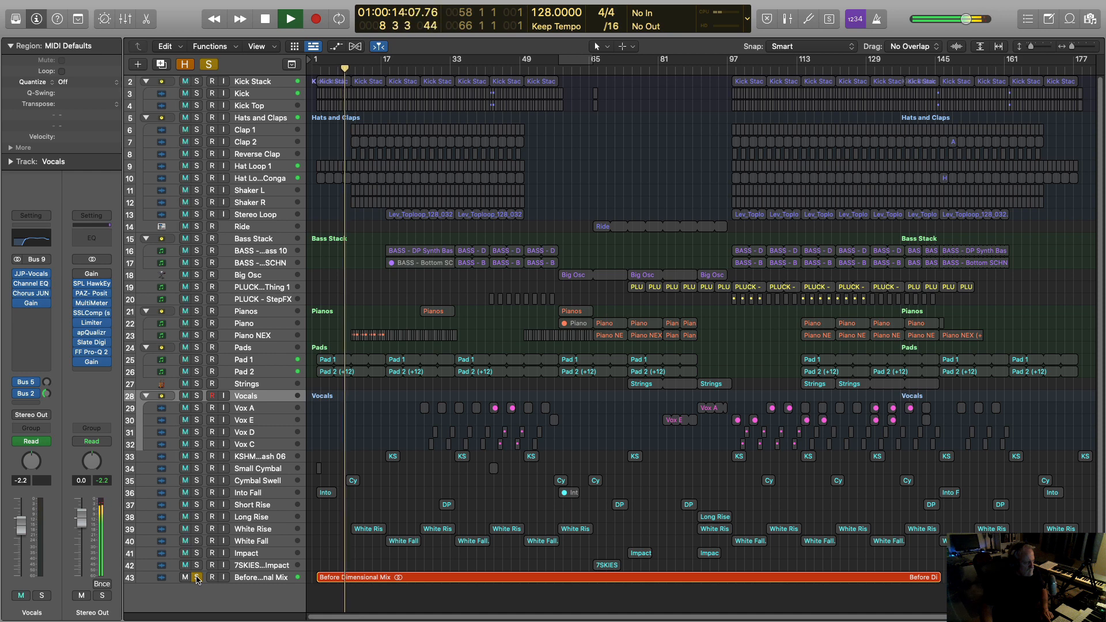
click(197, 579)
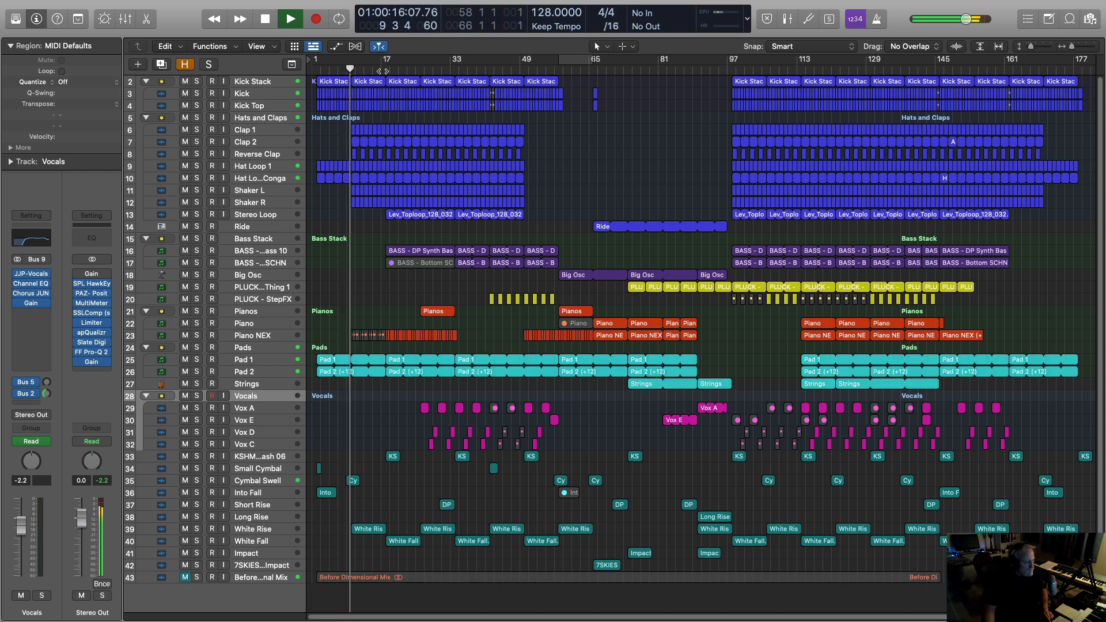
Continue playback from about bar 17 and alternate soloing the Before Dimensional Mix track to compare it with the current mix.
click(383, 67)
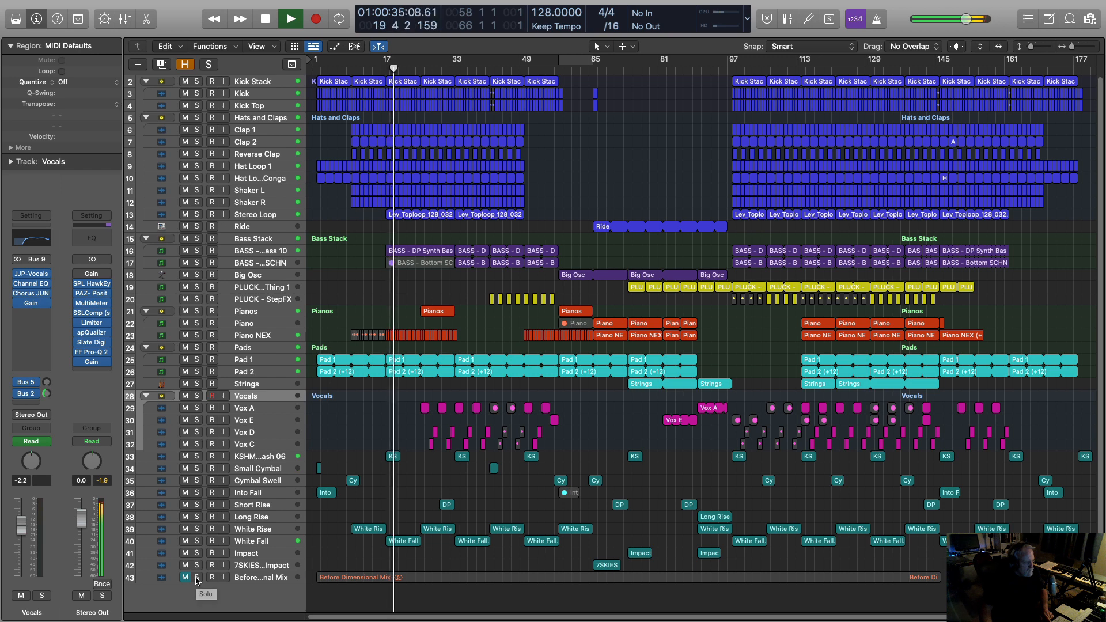
click(196, 577)
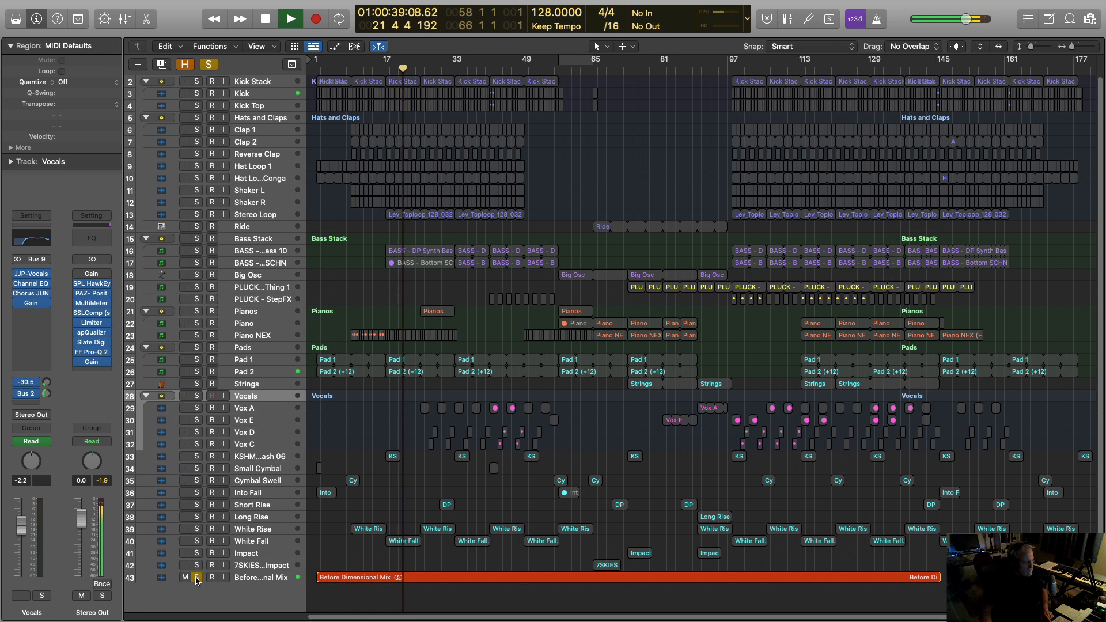
click(197, 578)
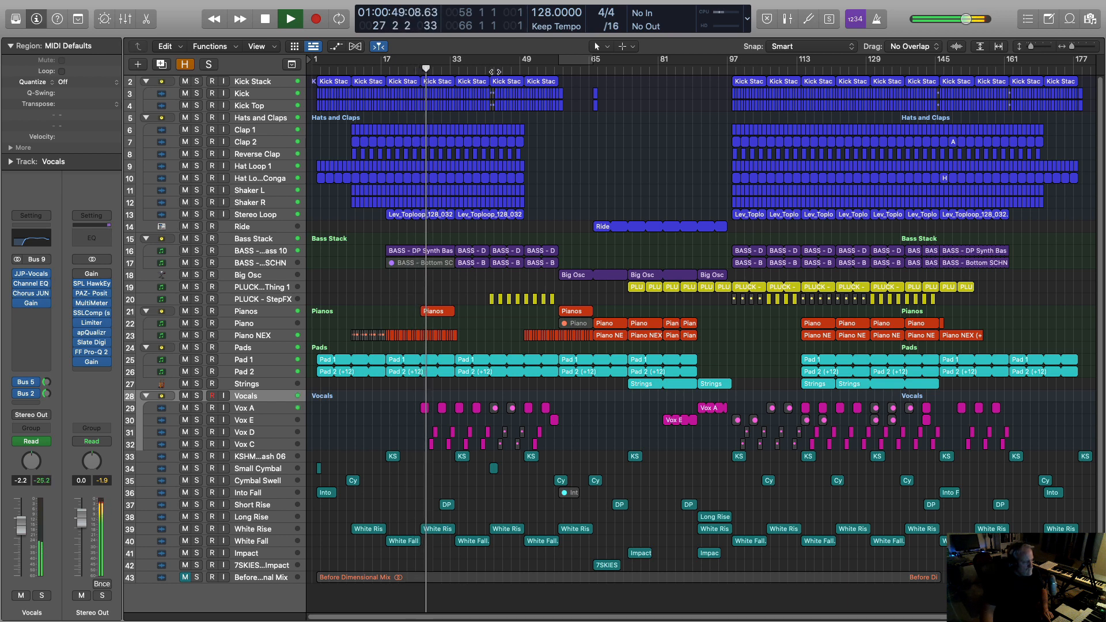
click(196, 577)
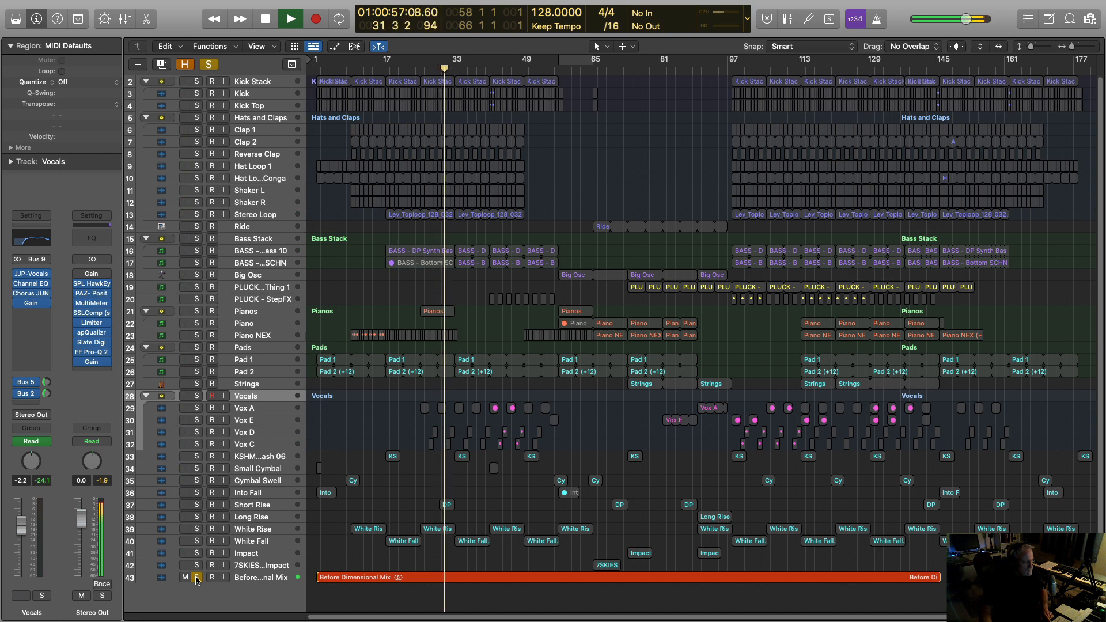
click(197, 578)
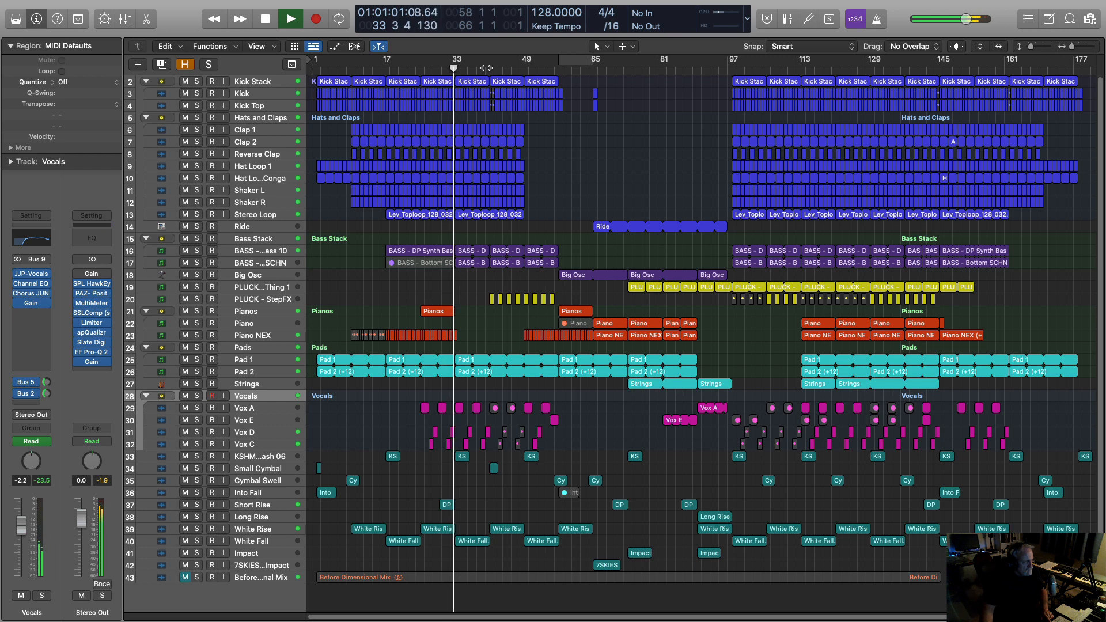
Move playback to about bar 40 and toggle the old mix's solo to compare both versions going into the breakdown.
click(487, 68)
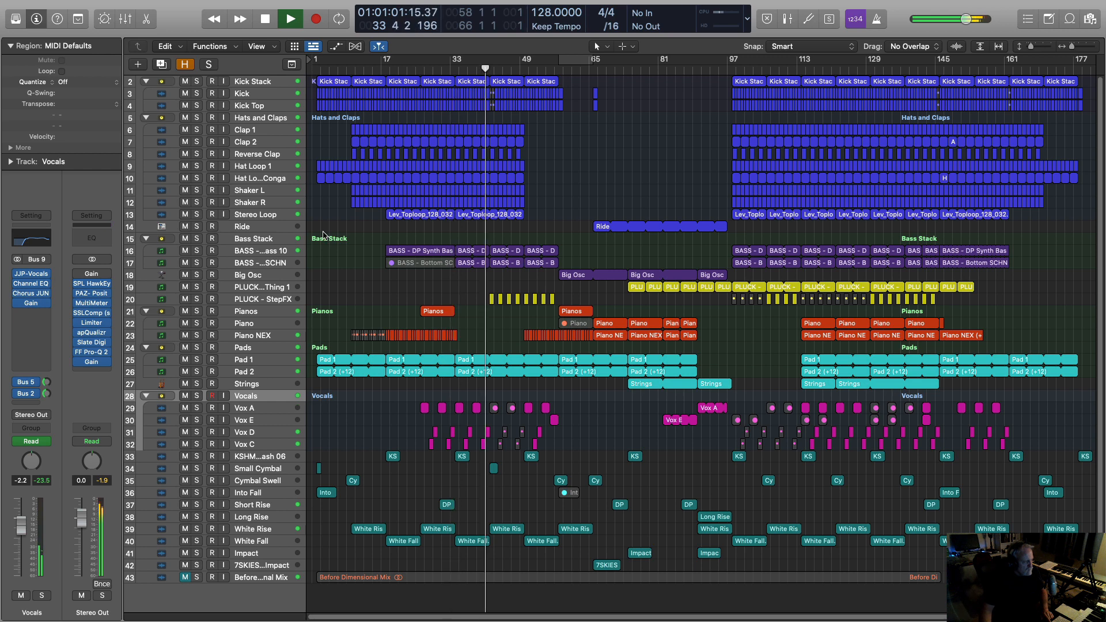
click(197, 578)
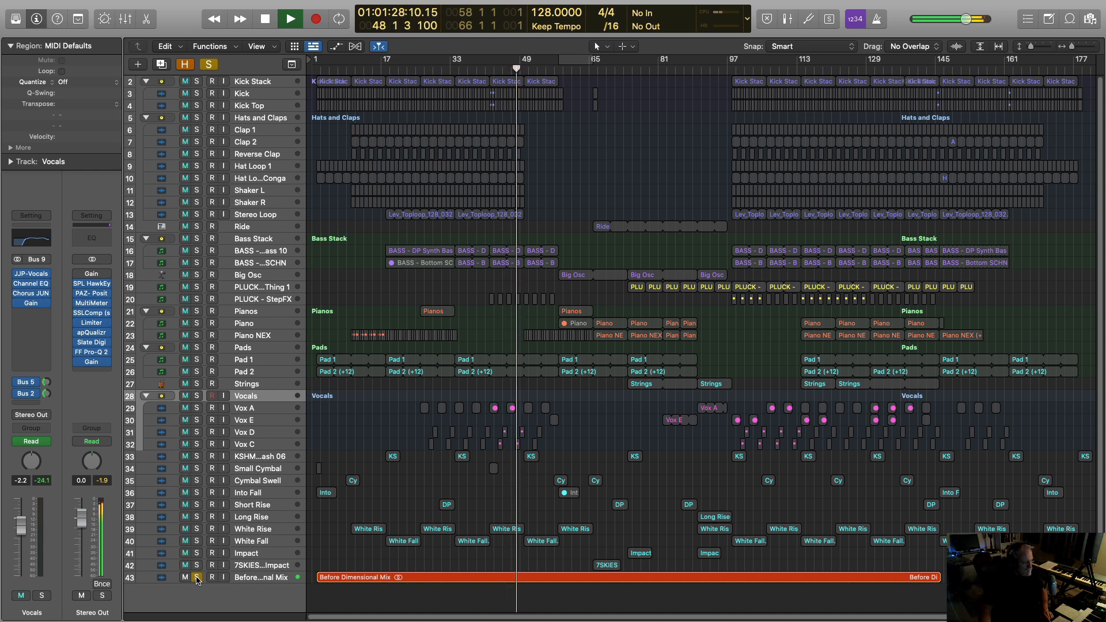
click(197, 578)
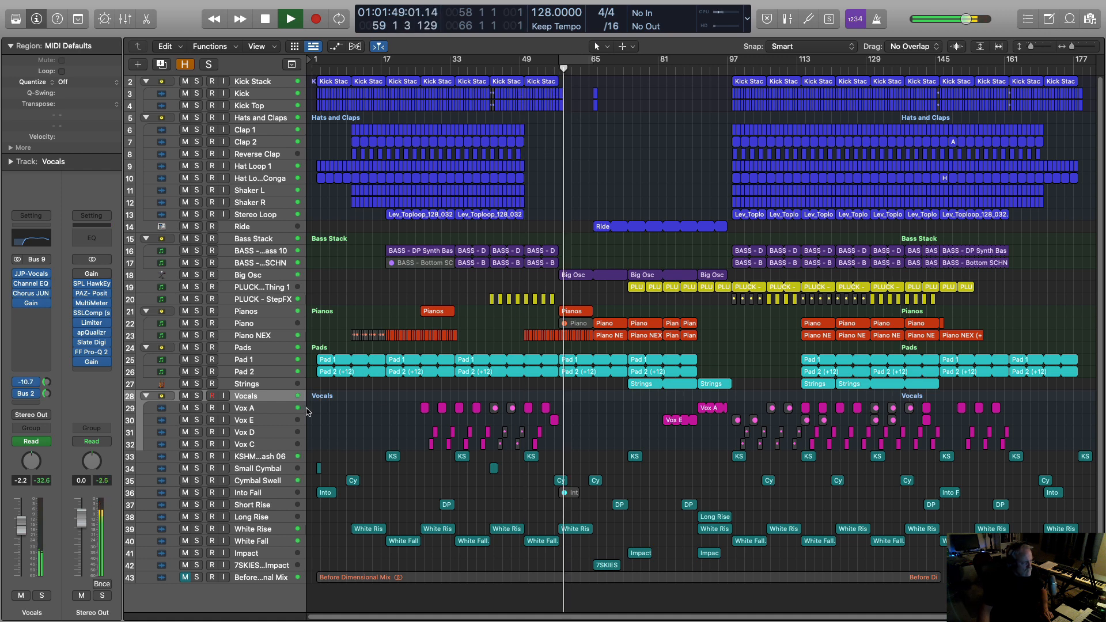
click(197, 578)
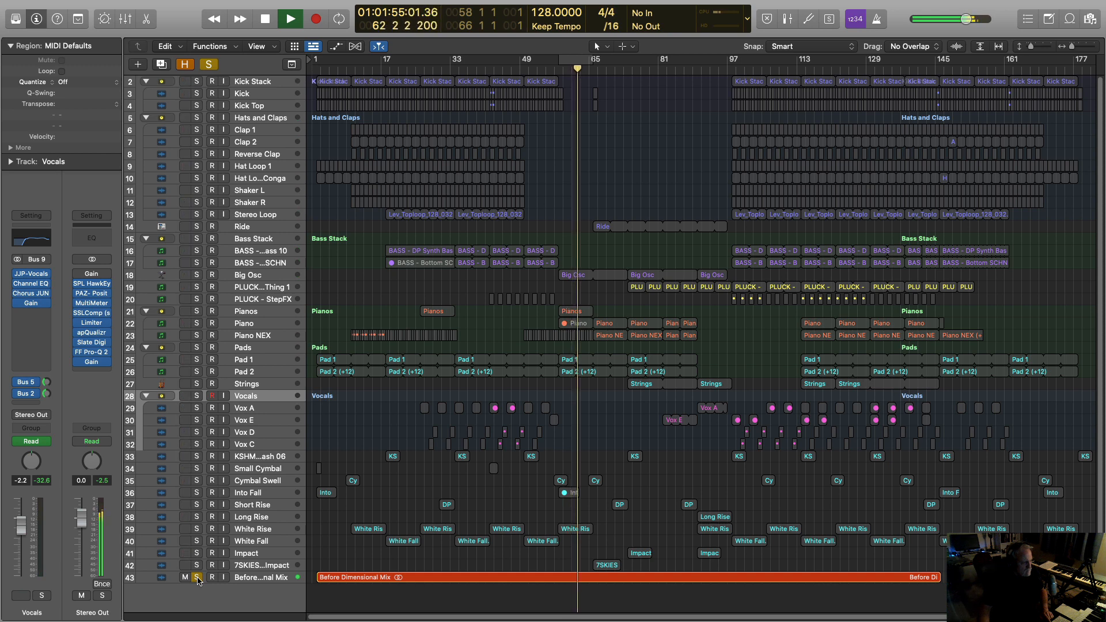
click(197, 578)
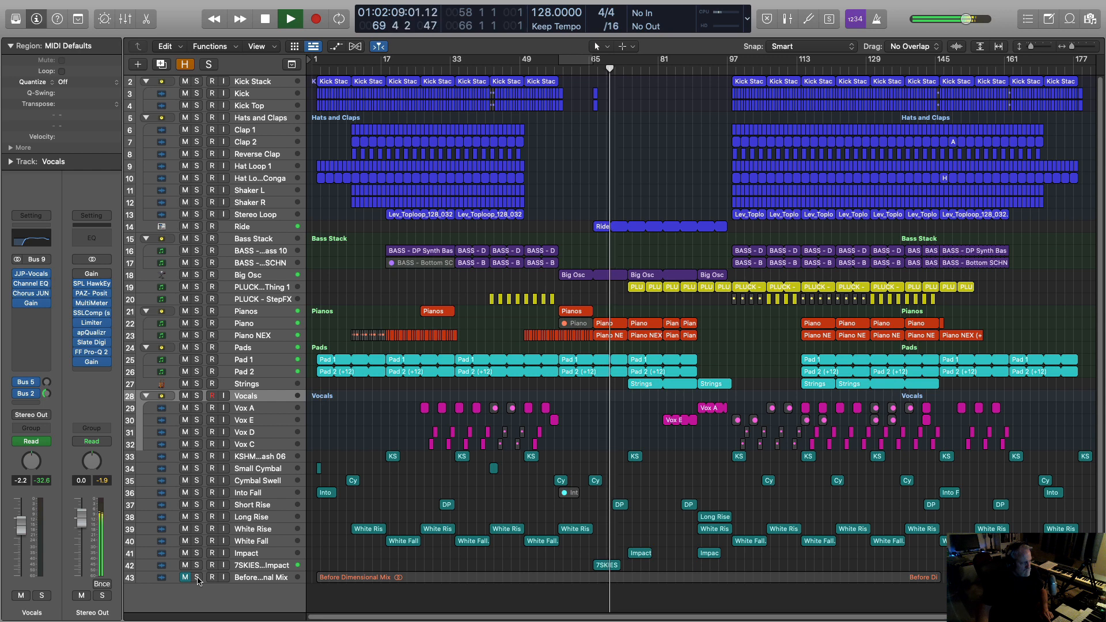
Compare the breakdown and build-up before bar 97 by switching the Before Dimensional Mix track's solo on and off.
click(198, 578)
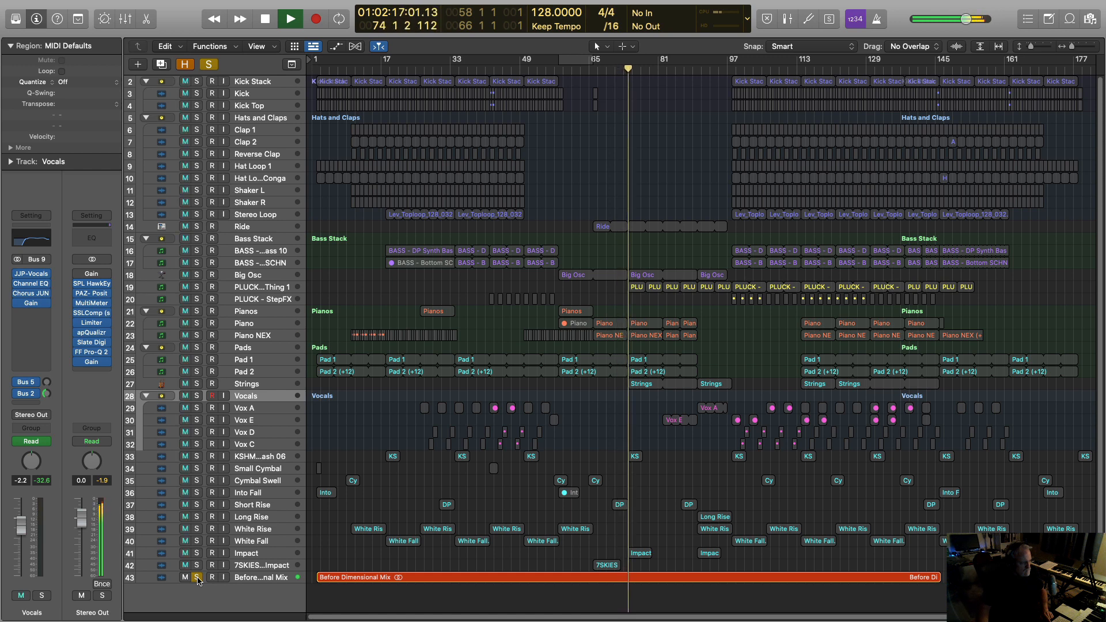
click(197, 577)
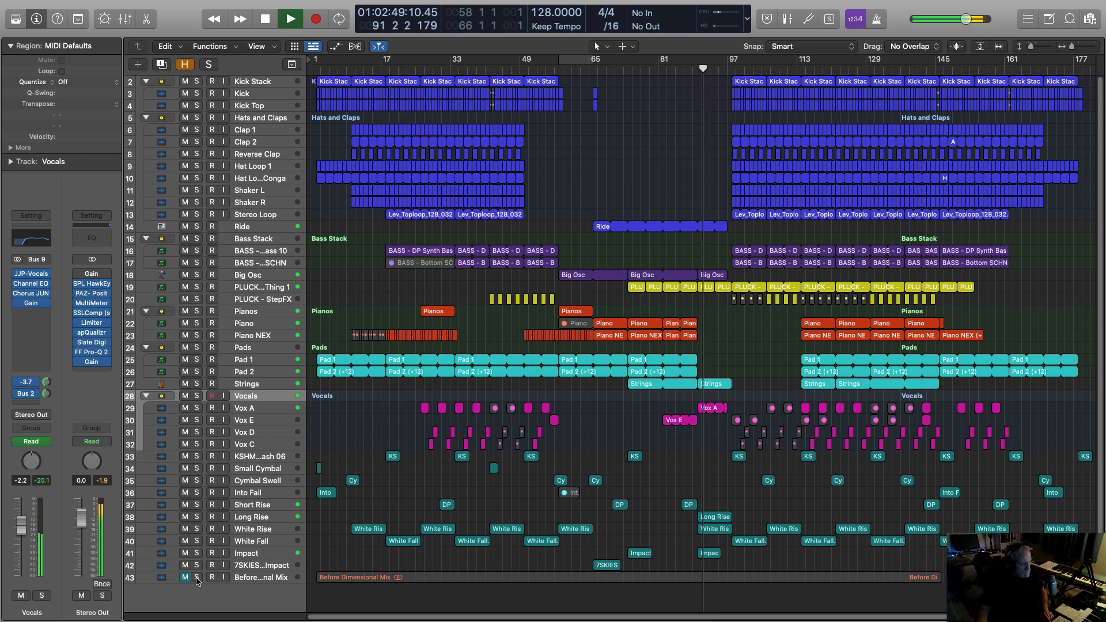
click(197, 577)
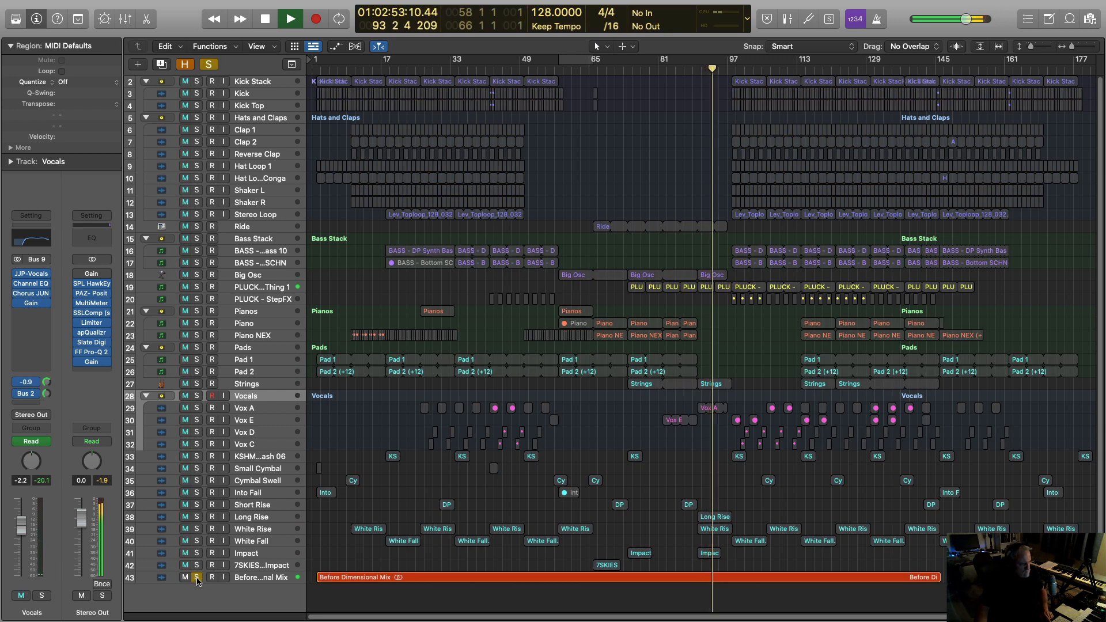
click(197, 577)
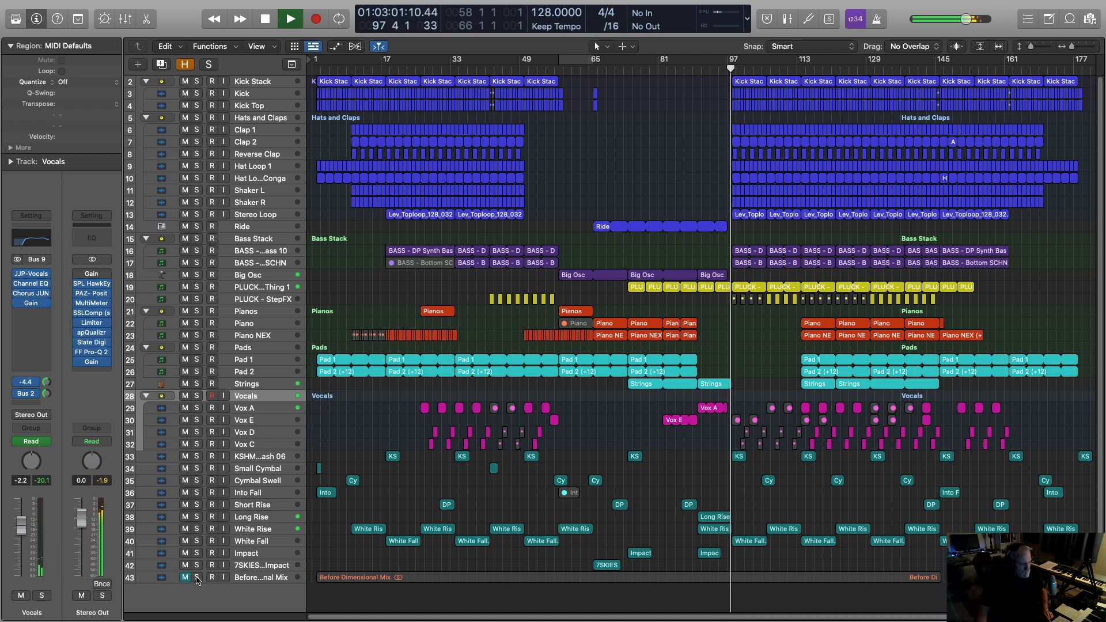
Compare the section from about bar 97 in both versions, leaving the Before Dimensional Mix track unsoloed and muted.
click(198, 578)
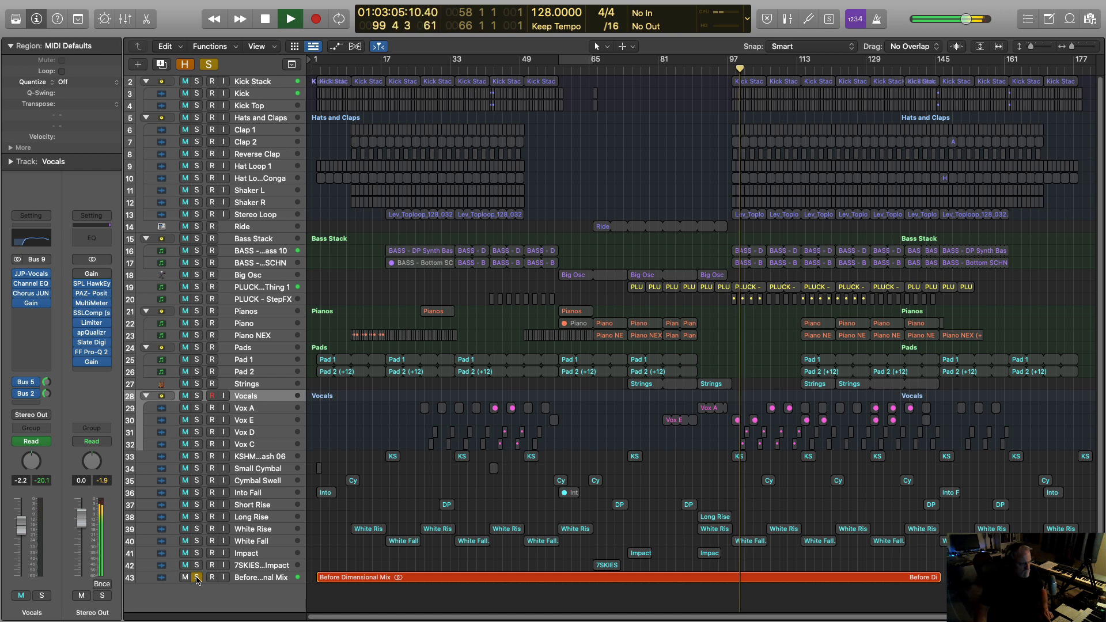
click(197, 578)
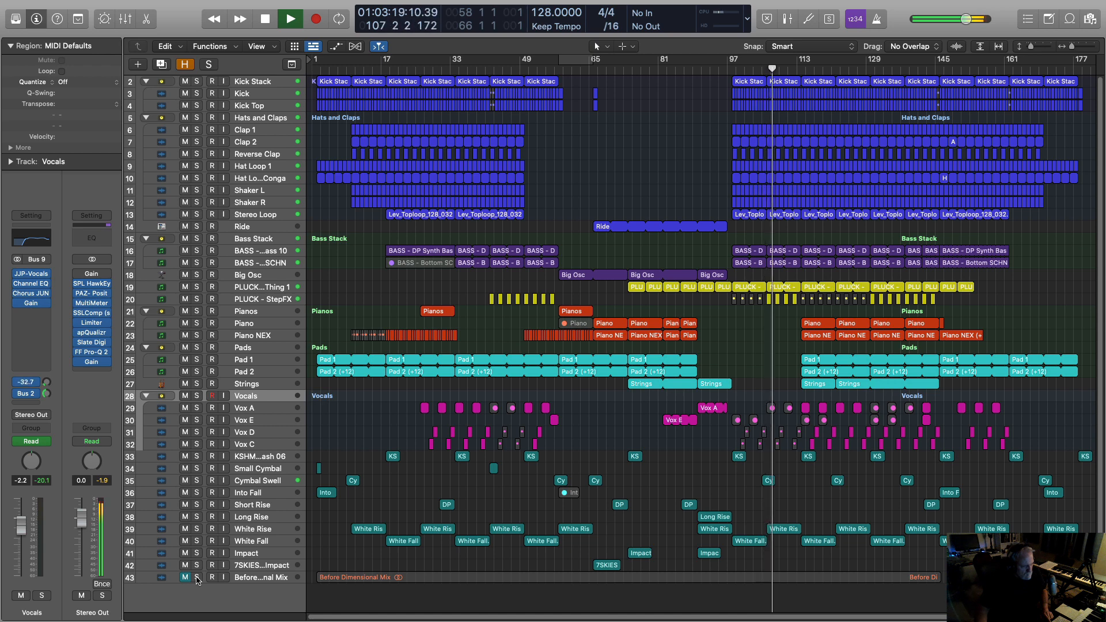
click(197, 578)
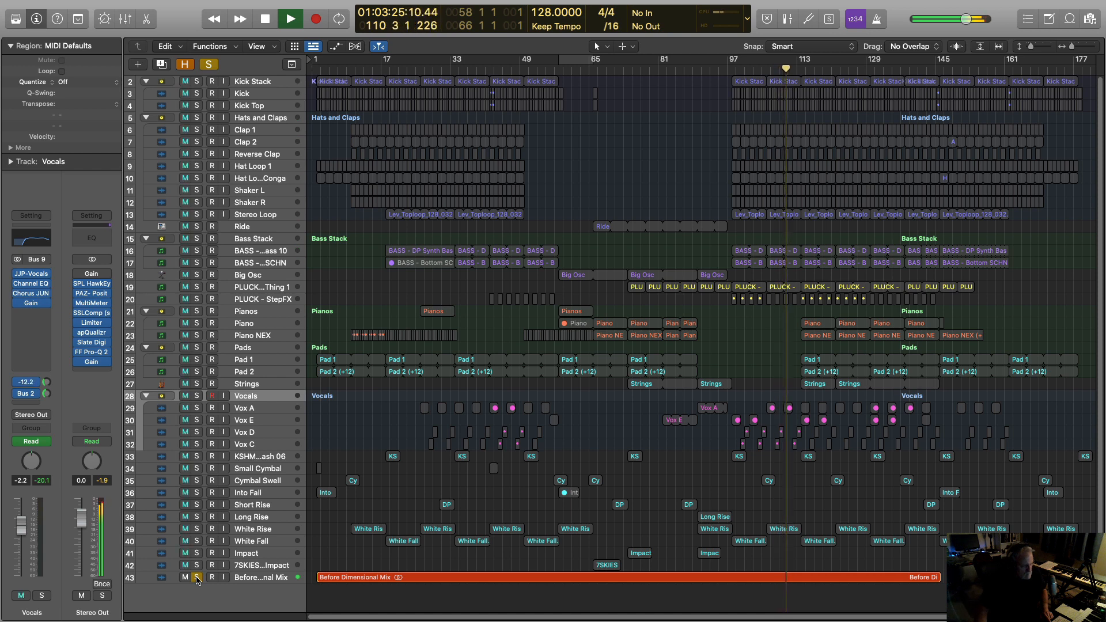
click(197, 578)
click(185, 578)
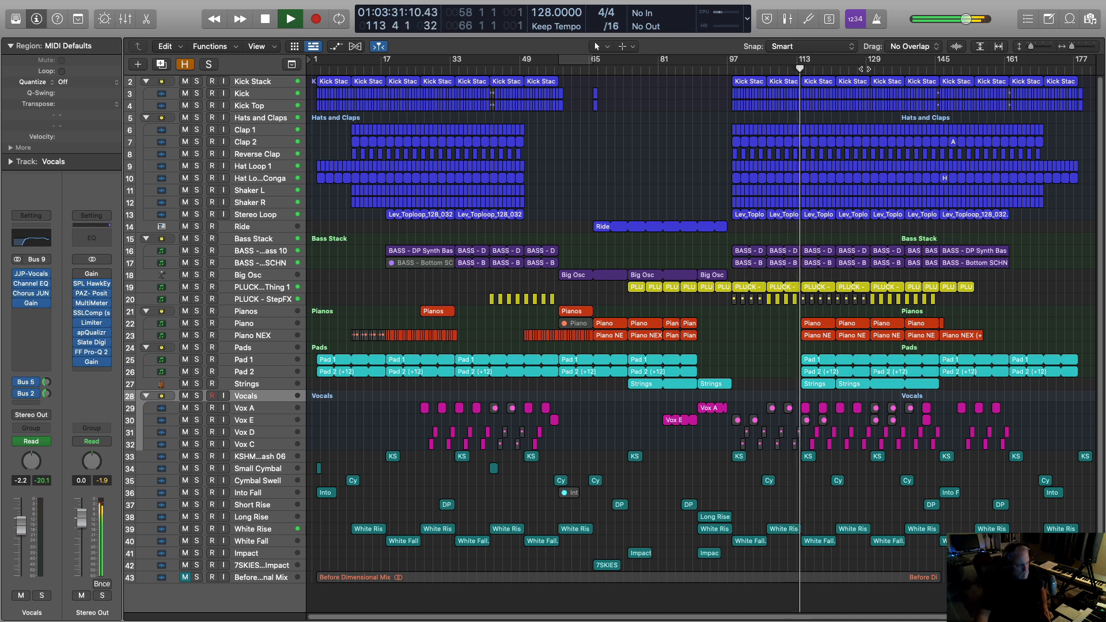
Move playback to about bar 129, switch the Before Dimensional Mix track's solo on and off to compare the mixes, and stop playback.
click(865, 69)
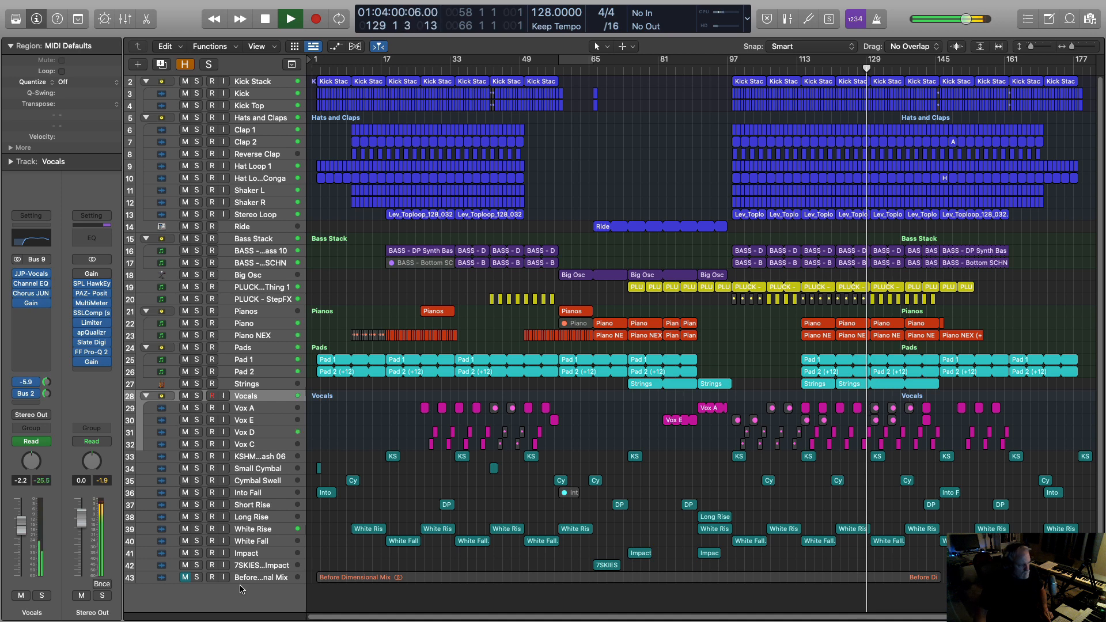
click(197, 578)
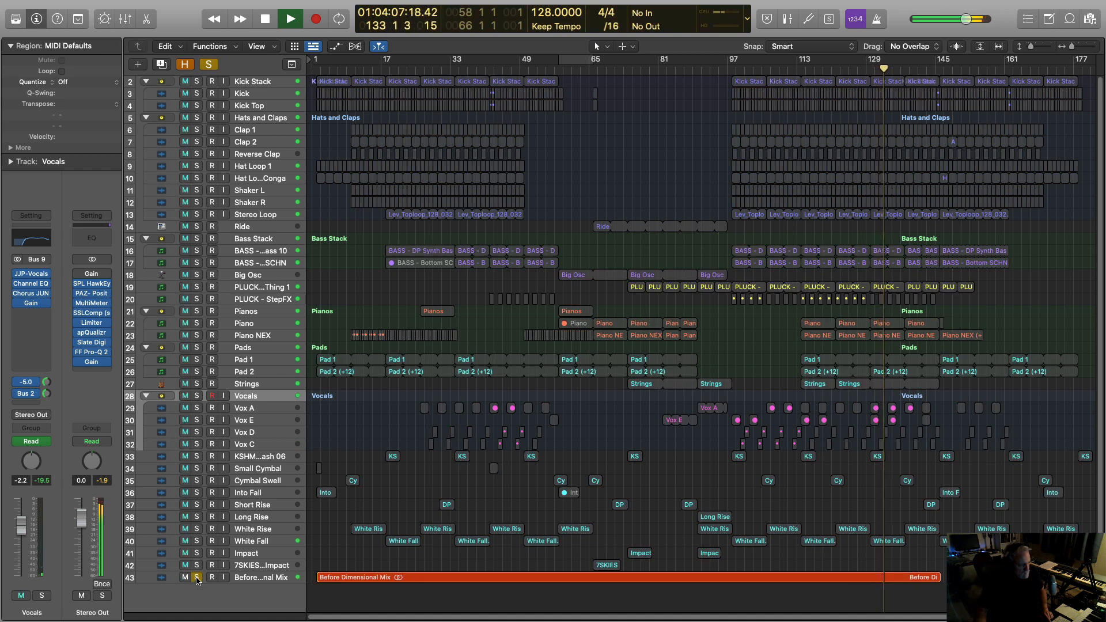
click(197, 578)
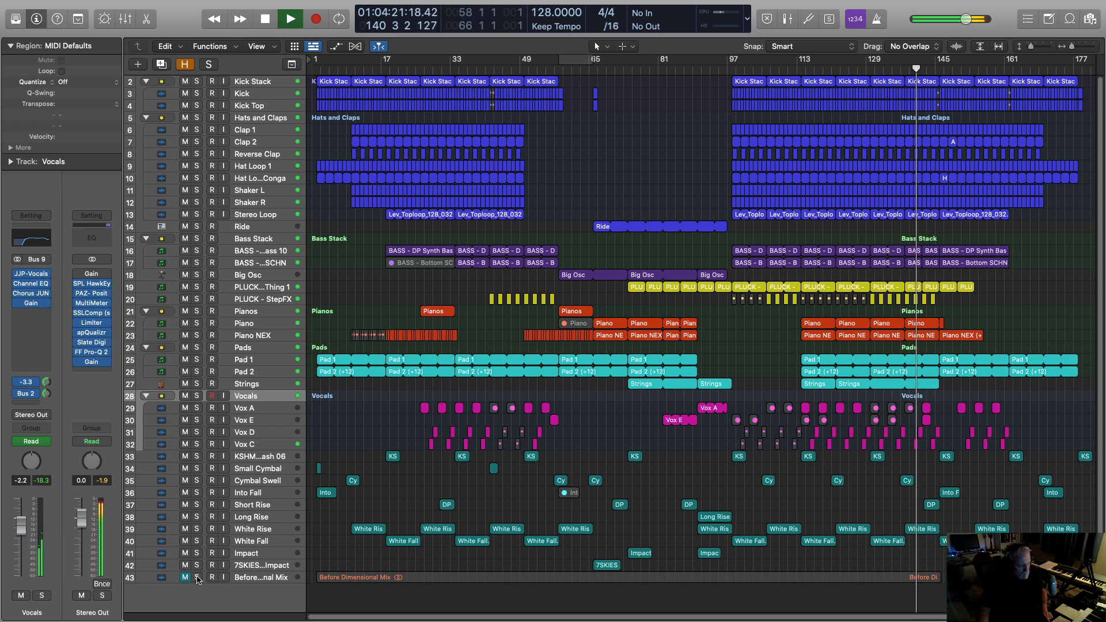
click(197, 578)
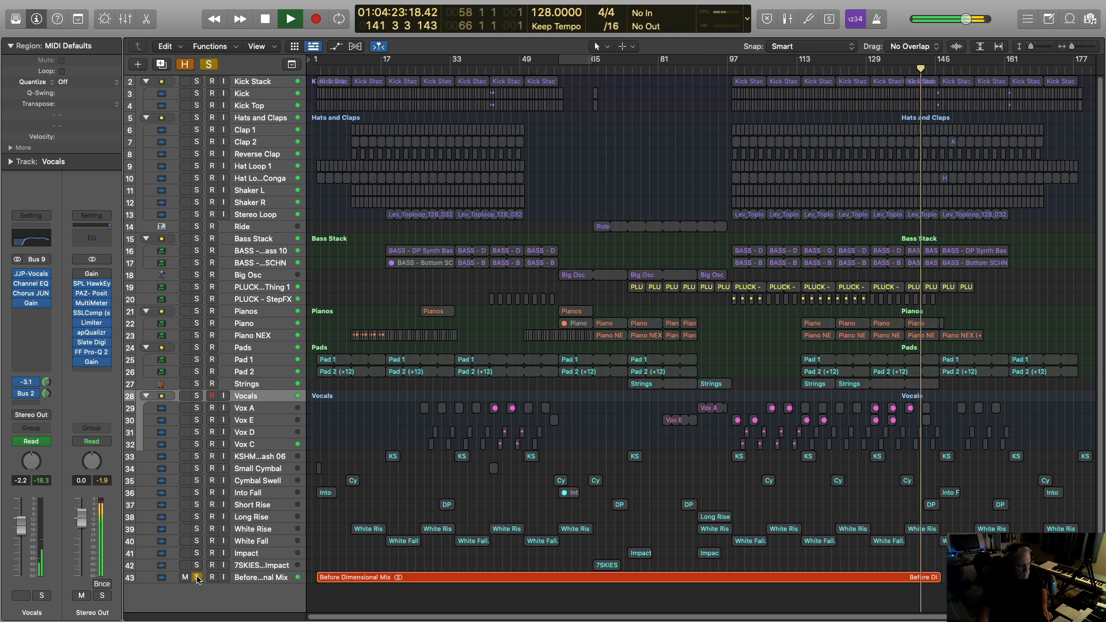
click(198, 578)
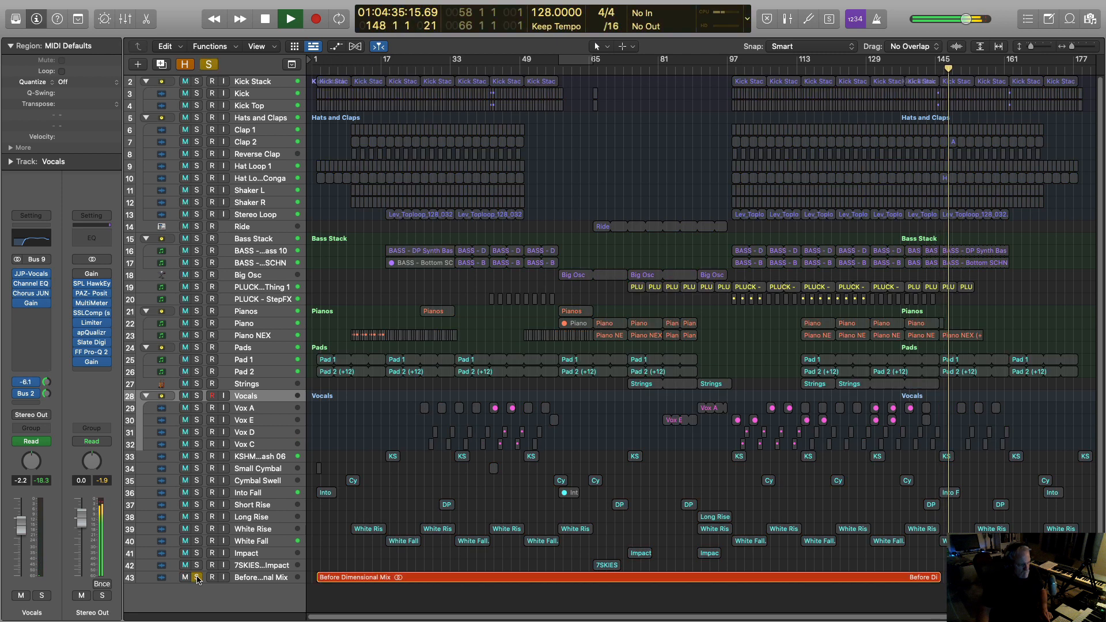
key(space)
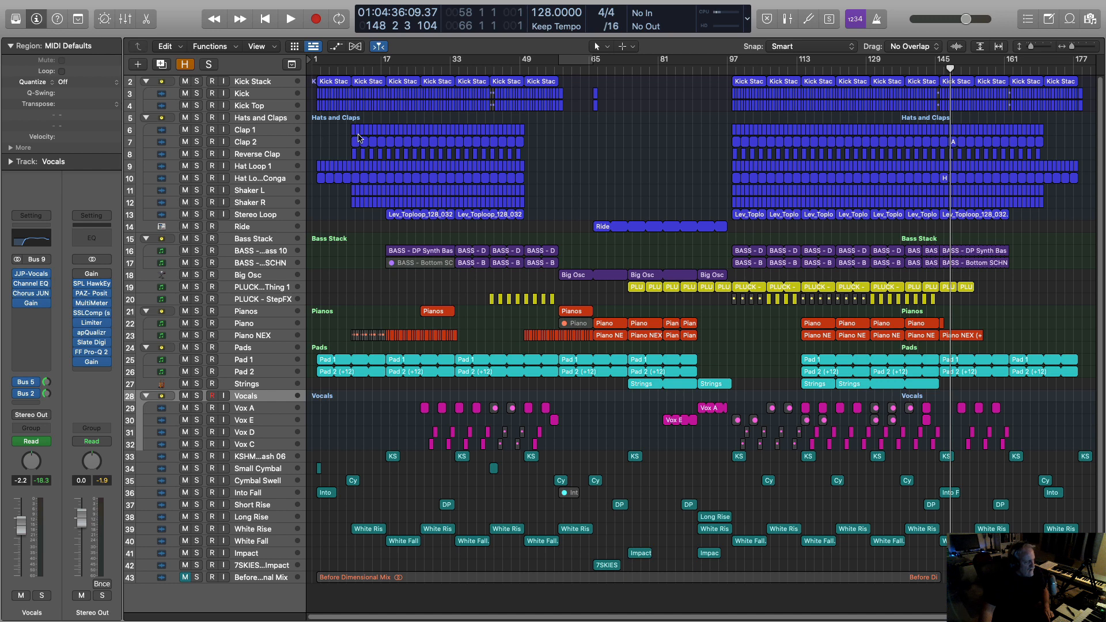
Return the playhead to the start of the song and briefly isolate the Kick Stack with solo.
click(316, 69)
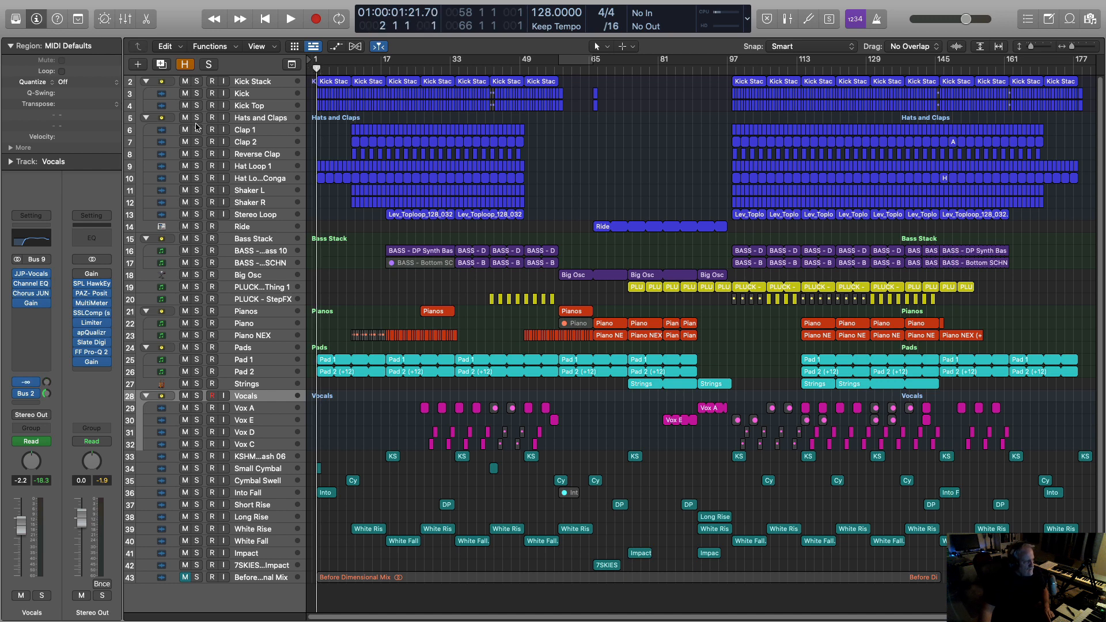
click(197, 82)
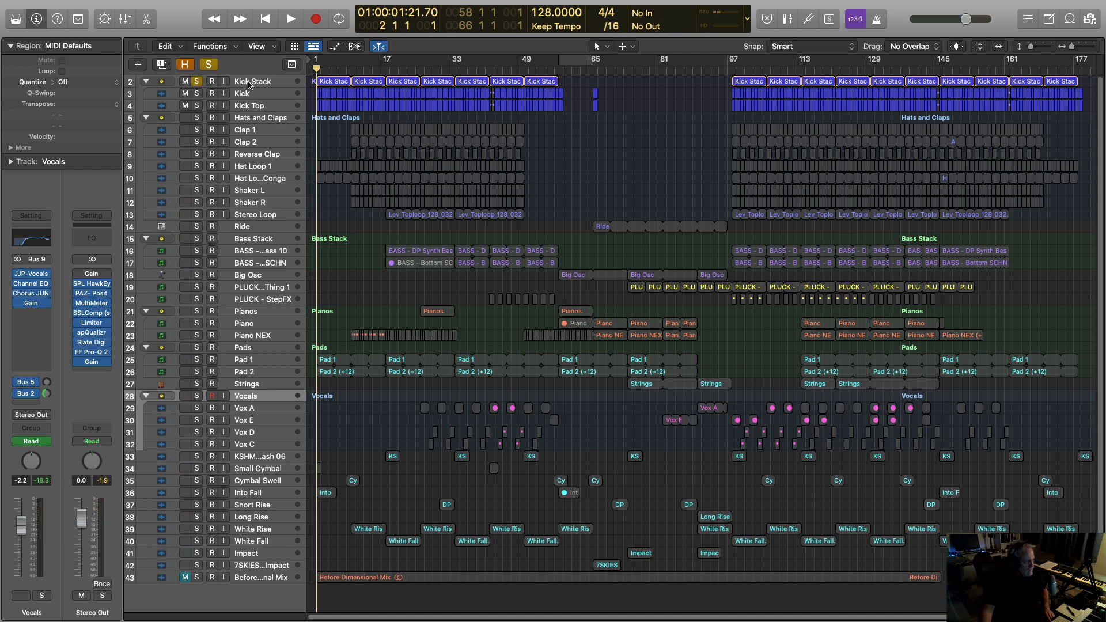
click(197, 81)
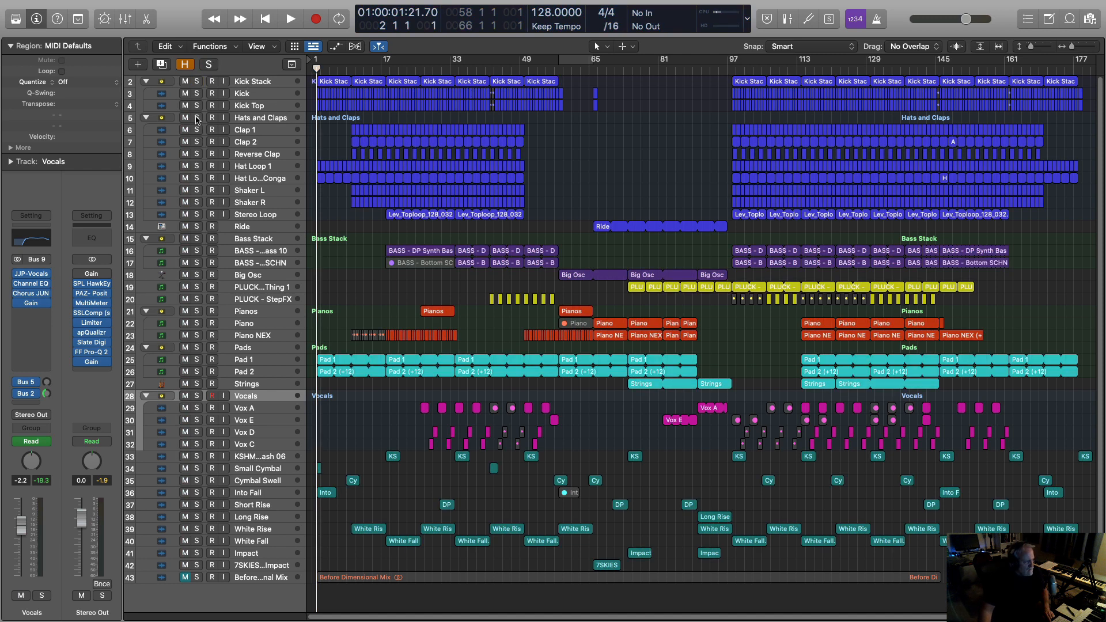
Play the soloed Hats and Claps stack from about bar 18, briefly adding the Before Dimensional Mix track, and clear both solos.
click(197, 118)
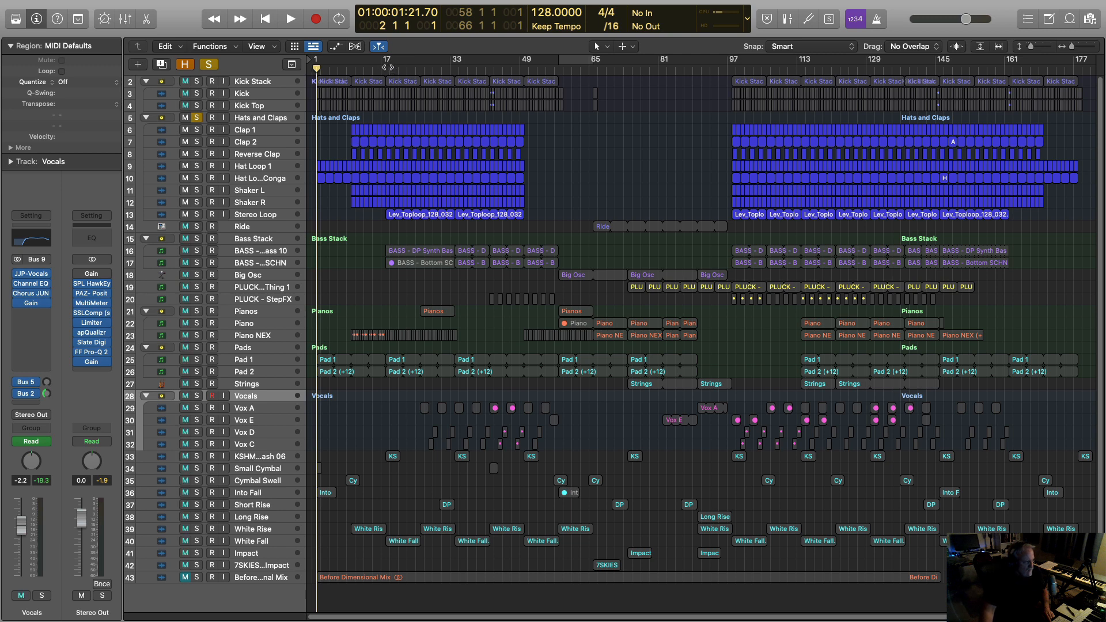
click(391, 68)
key(space)
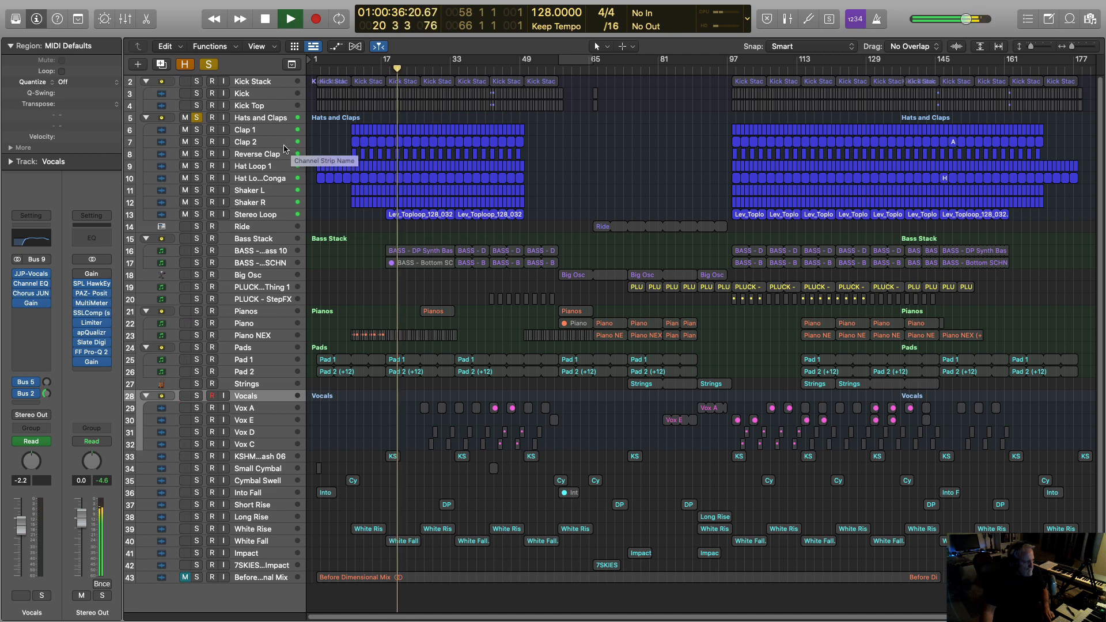
click(196, 578)
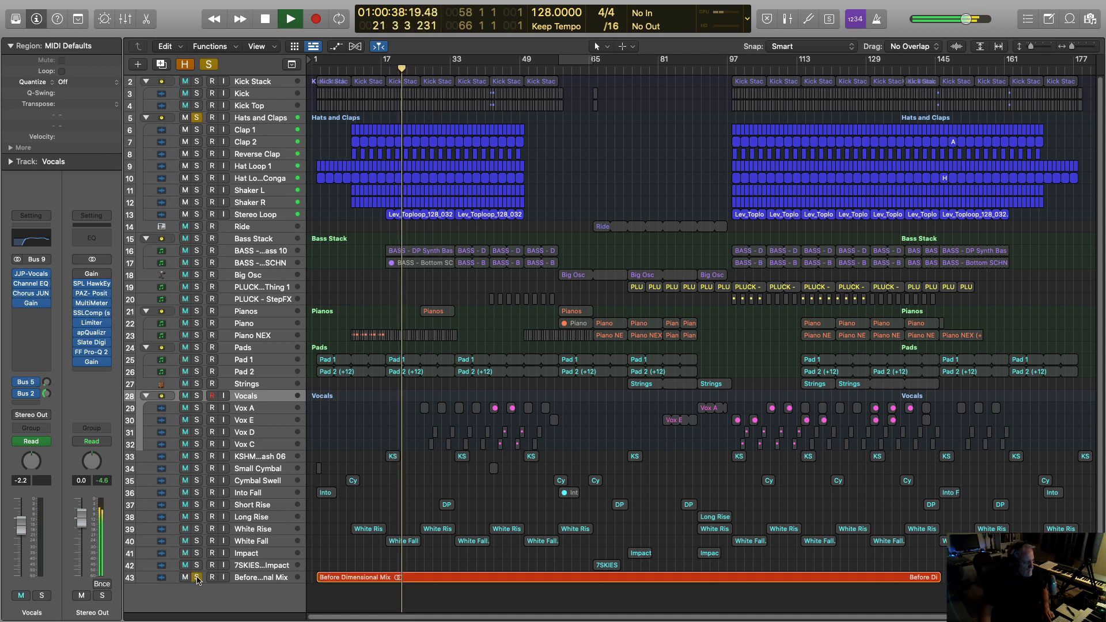
click(197, 579)
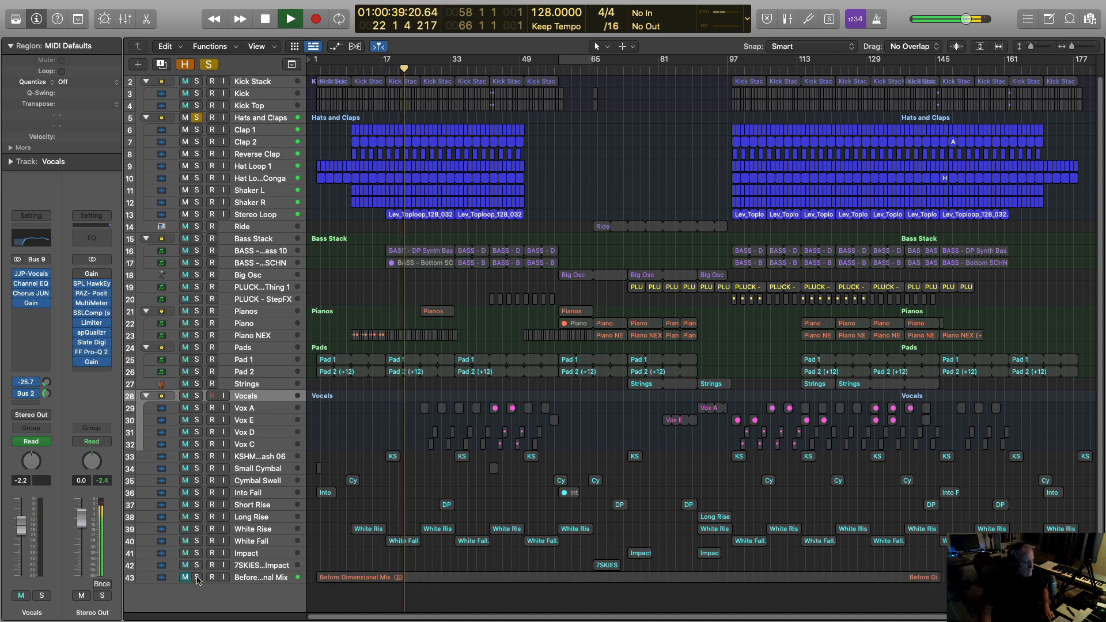
click(198, 118)
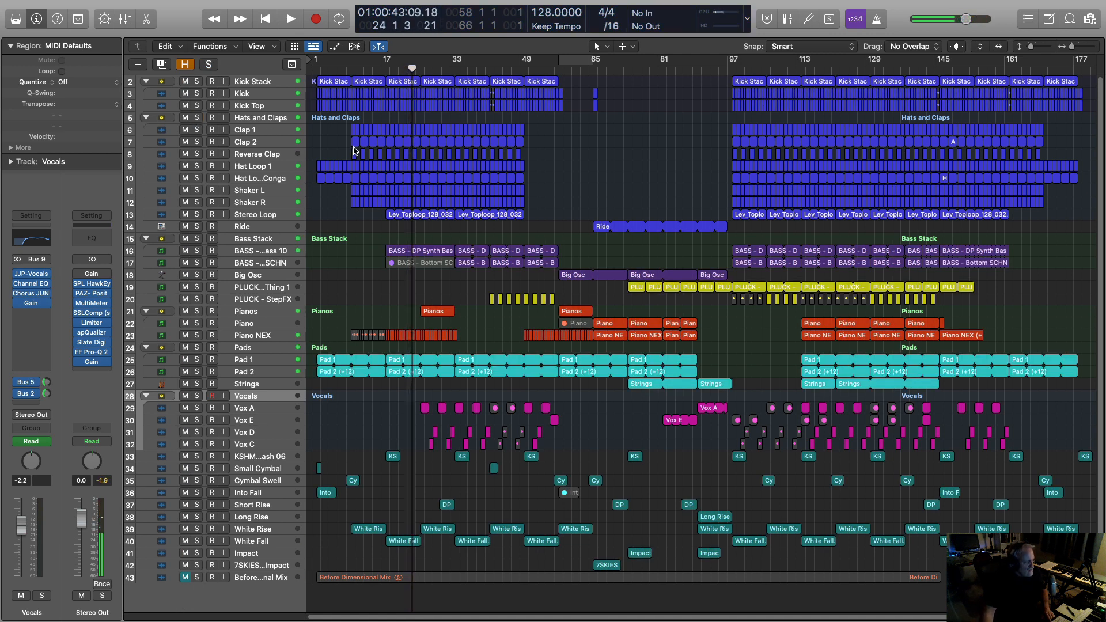
Reposition the playhead to about bar 17 and play a short passage of the full current mix.
click(389, 68)
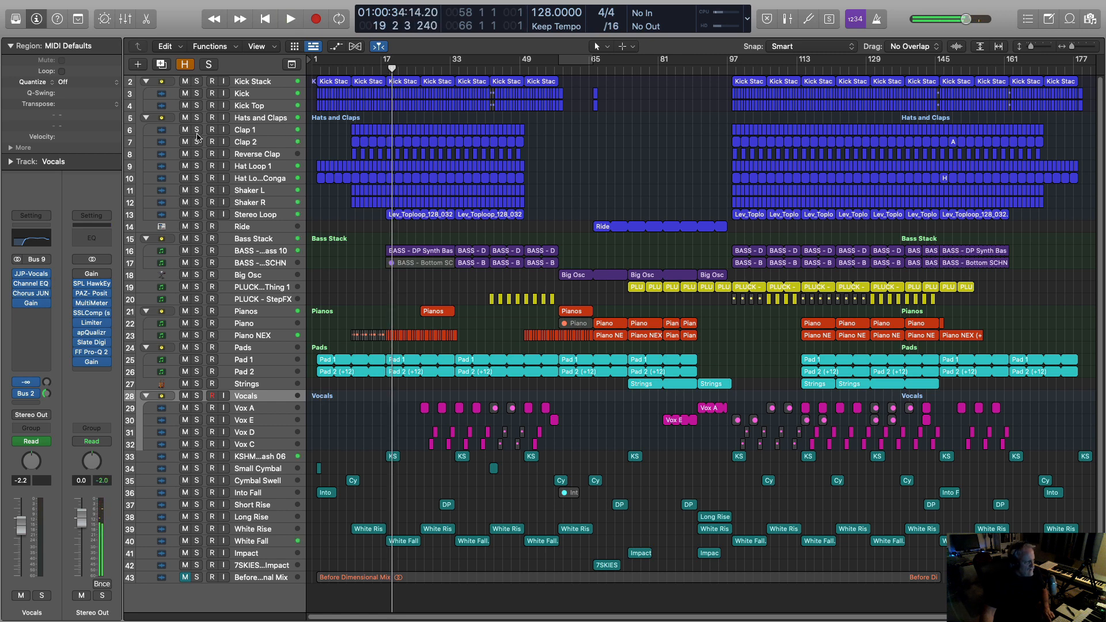
click(380, 71)
key(space)
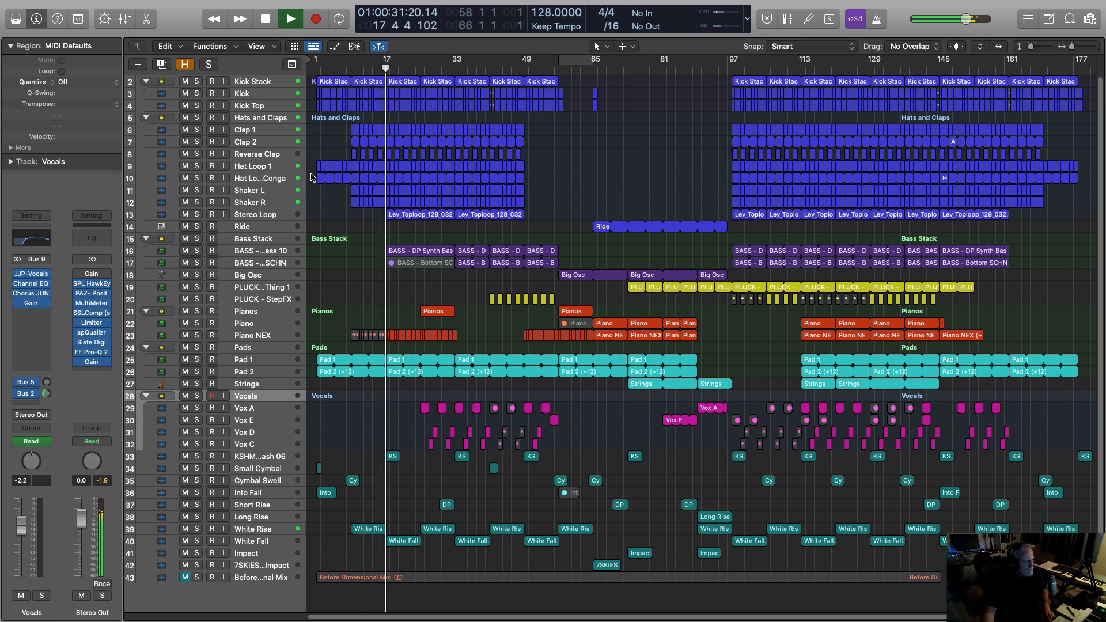
key(space)
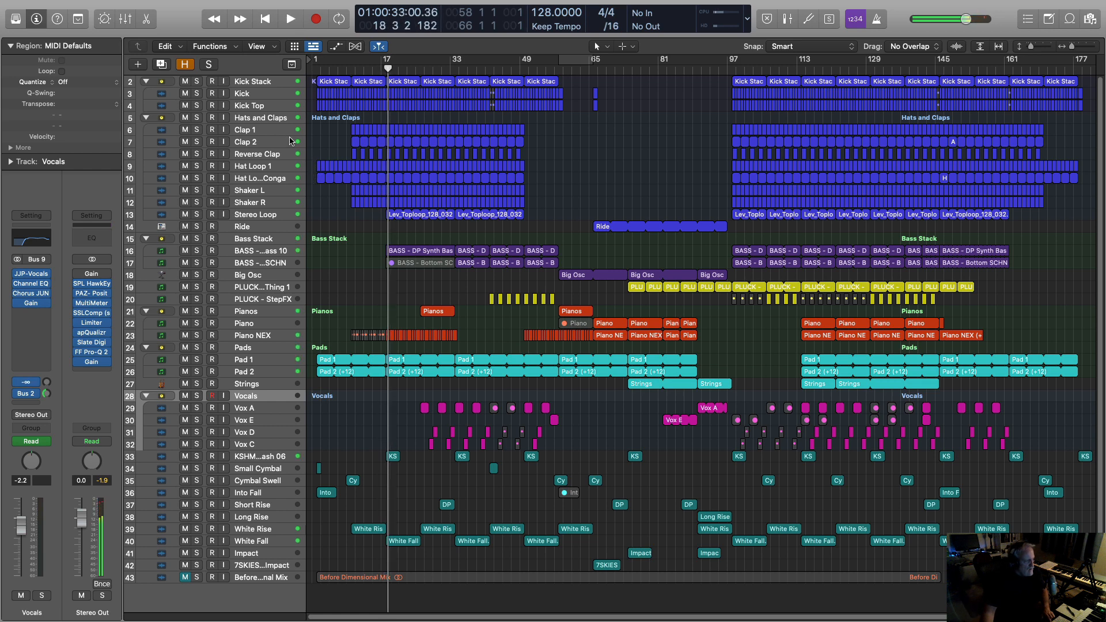
Select and solo the Clap 1 track and play a short passage of it alone.
click(245, 131)
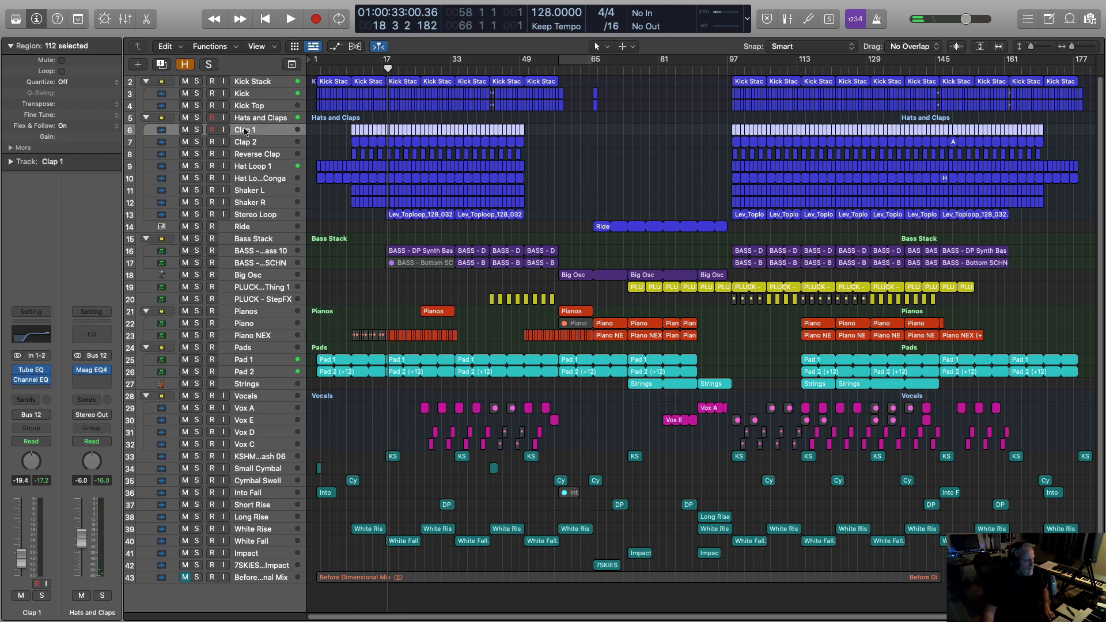
click(196, 130)
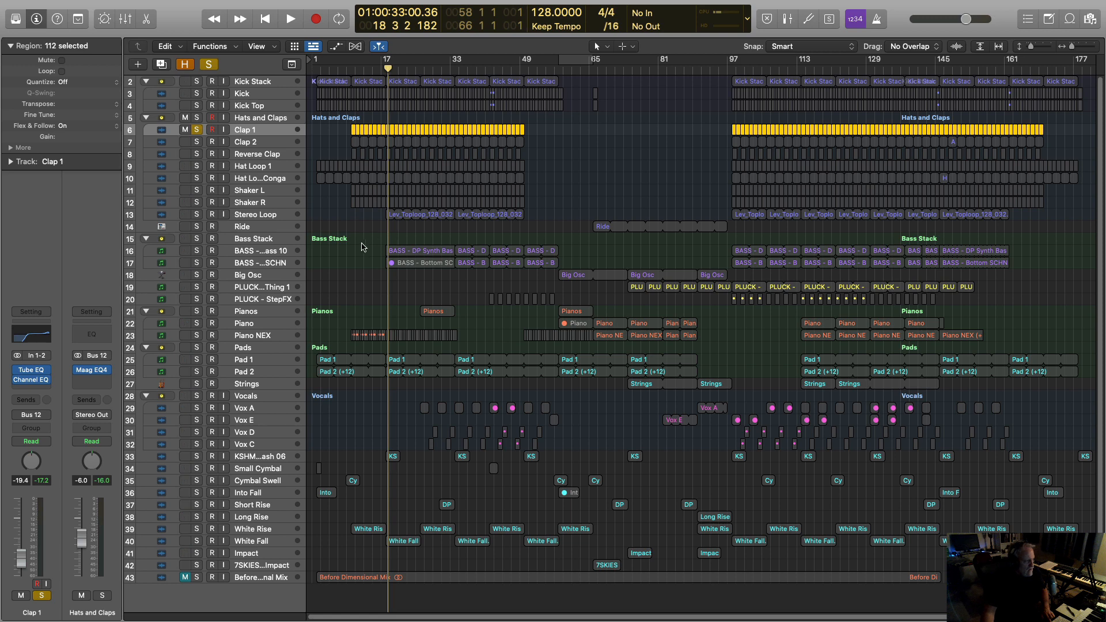
key(space)
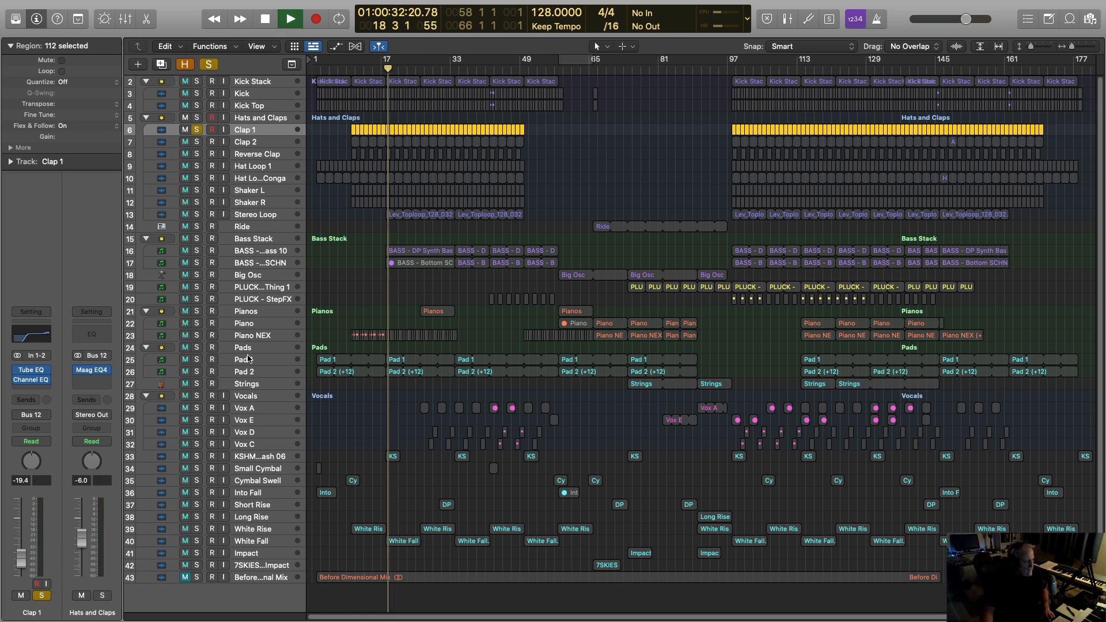
key(space)
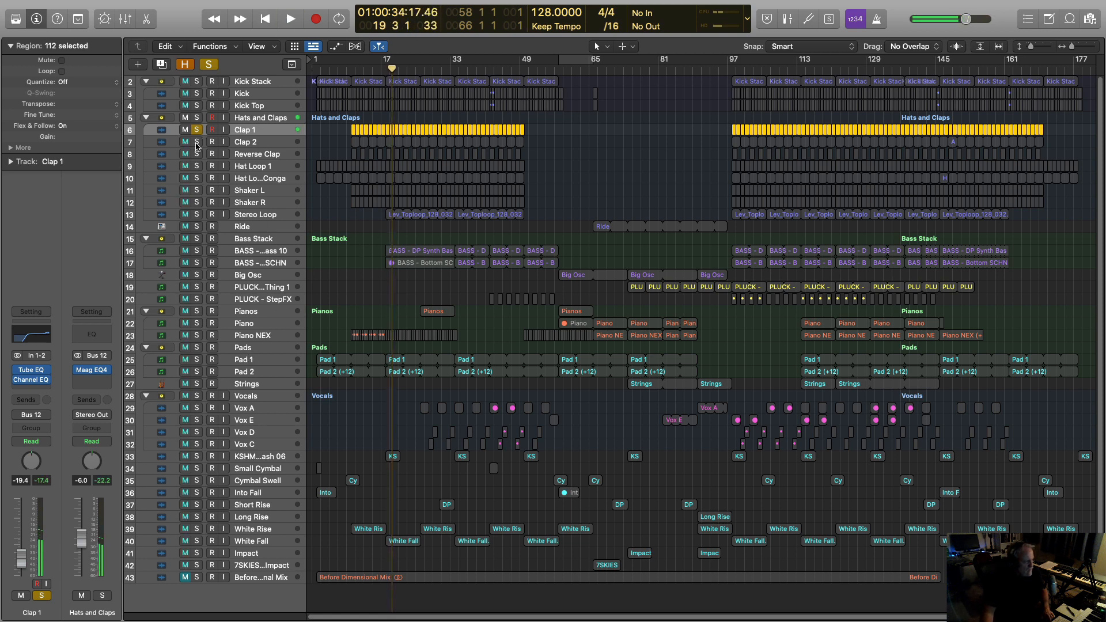
Add Clap 2 to the solo and listen to both claps together.
click(197, 141)
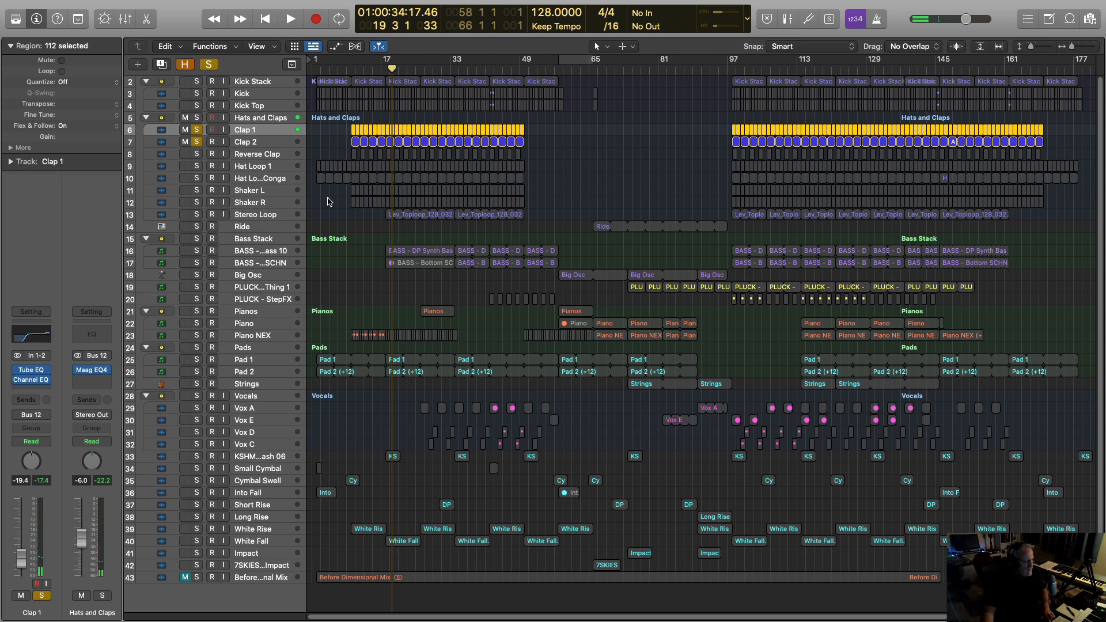
key(space)
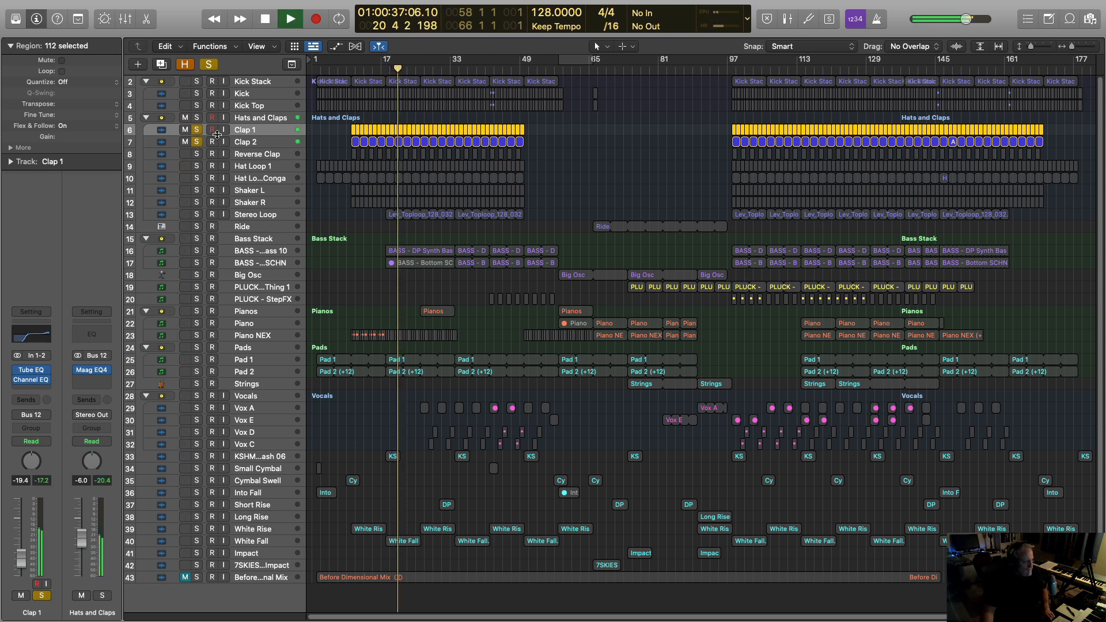
key(space)
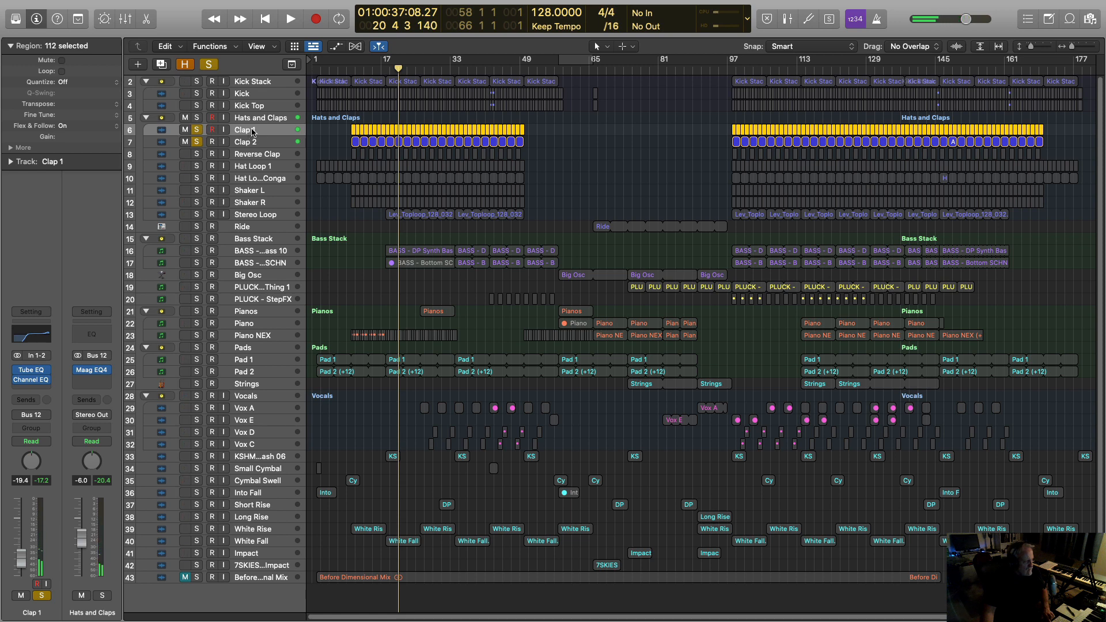
Inspect Clap 1's Channel EQ curve and close the plug-in window.
click(44, 337)
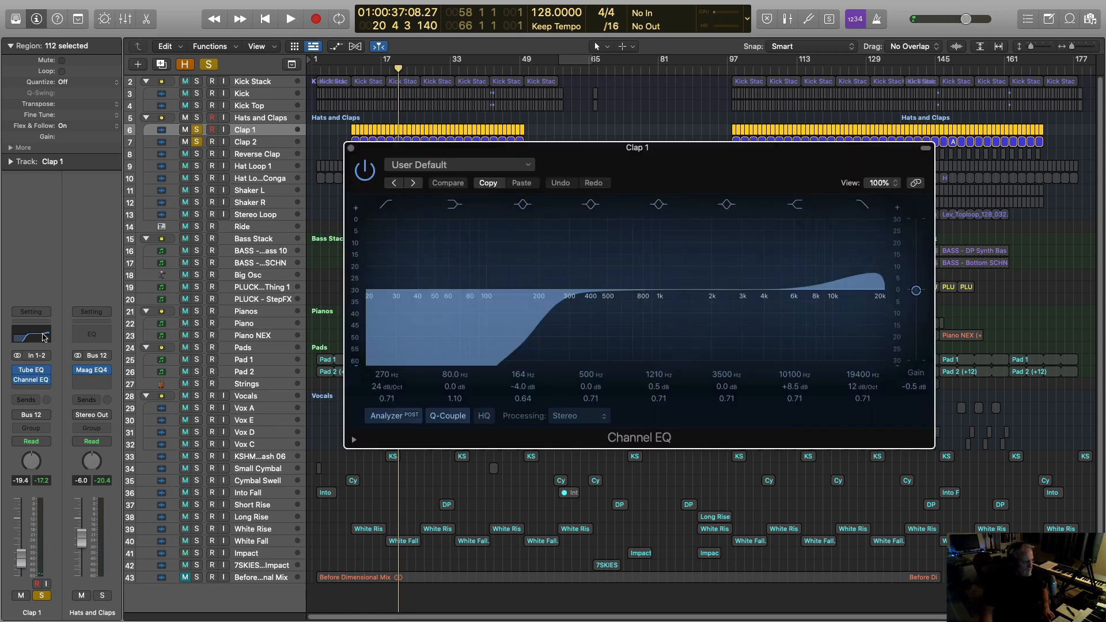
click(44, 337)
click(44, 338)
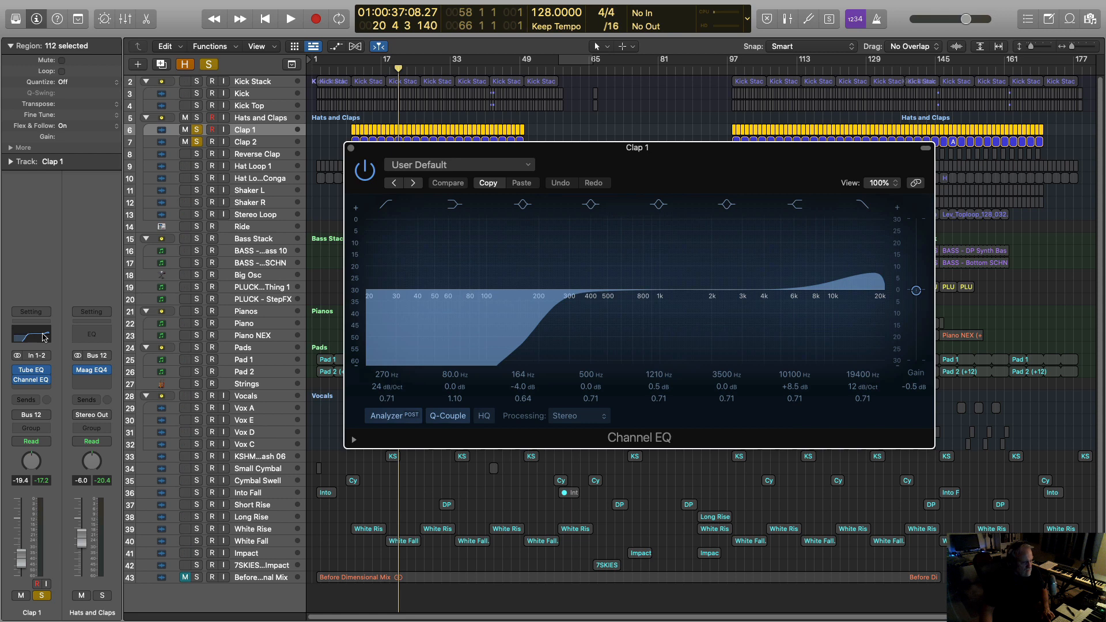
click(44, 338)
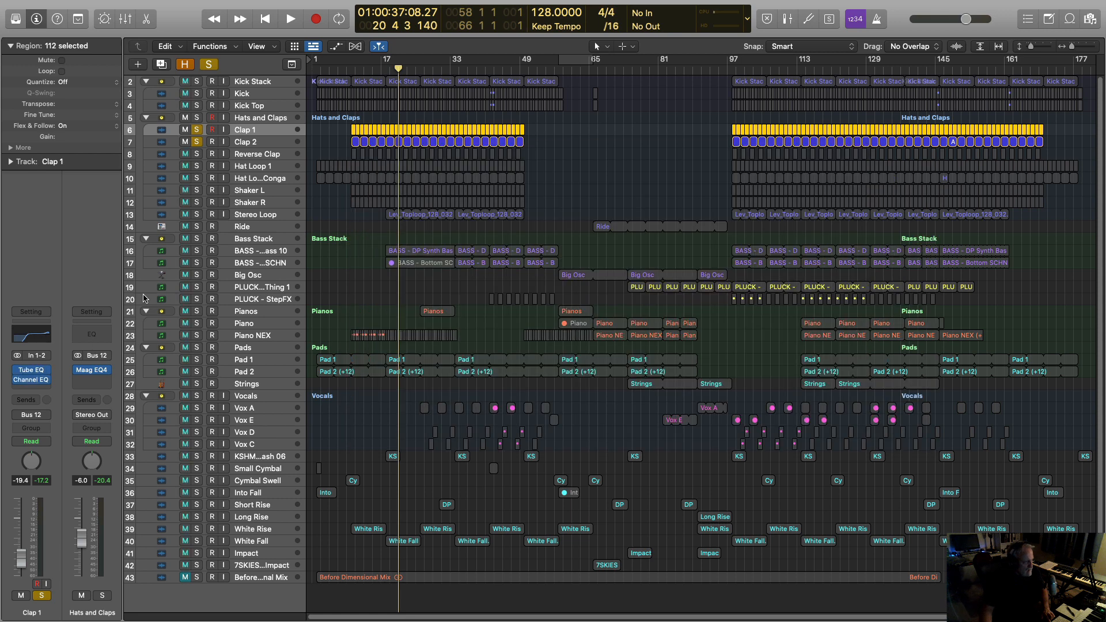
Select Clap 2, remove Clap 1 from the solo, and play Clap 2 alone.
click(243, 142)
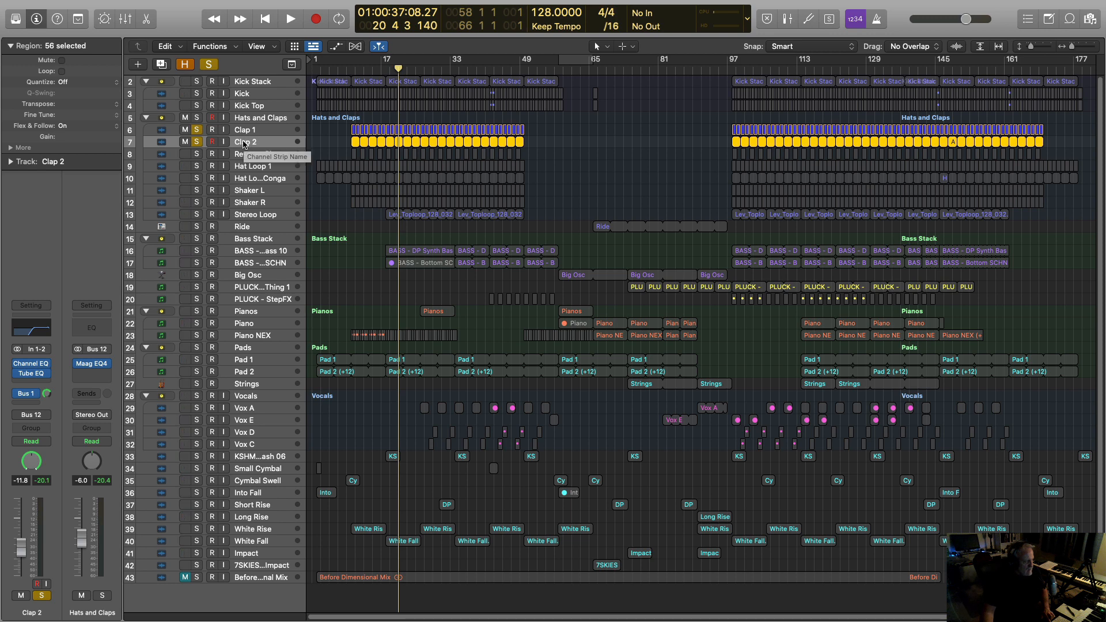
click(197, 131)
key(space)
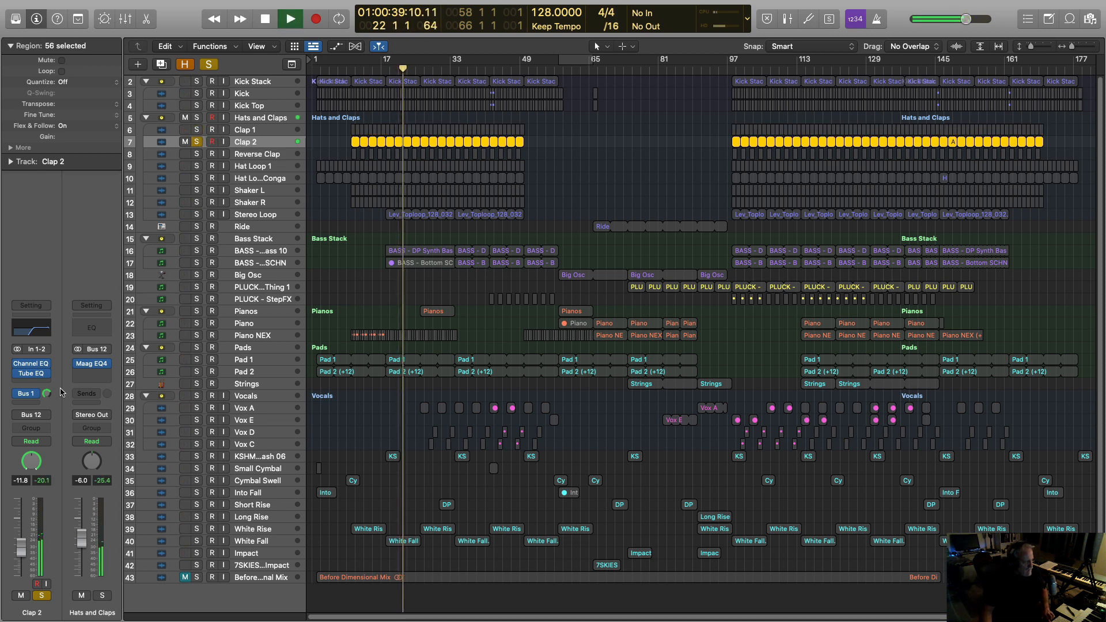
key(space)
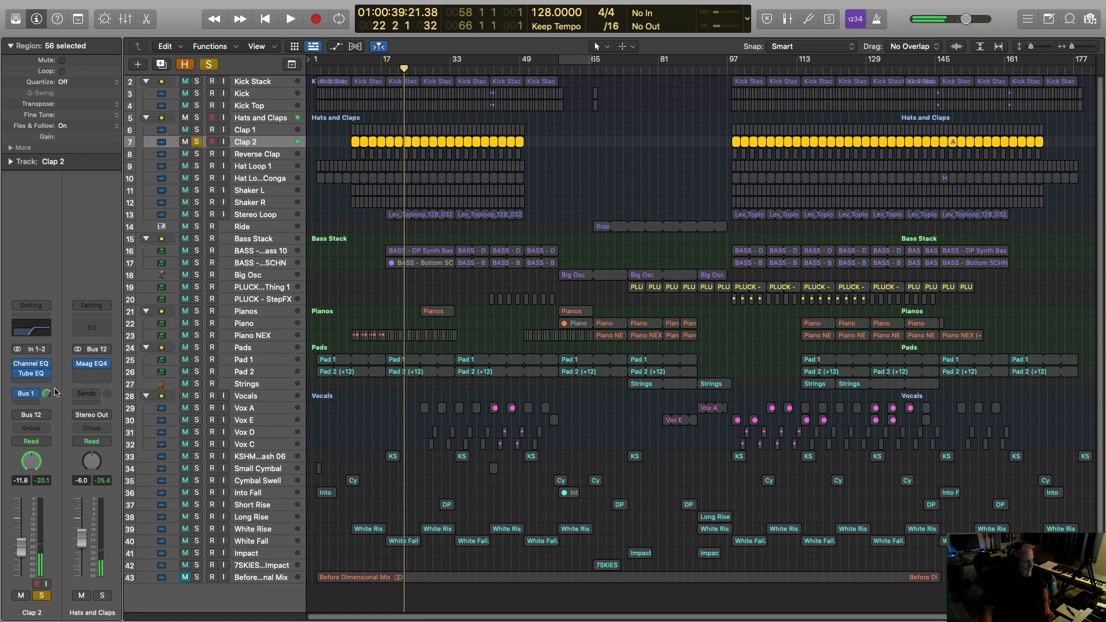
Follow Clap 2's Bus 1 send to the Short Delay channel and play the clap with its Sample Delay bypassed and re-enabled.
click(47, 393)
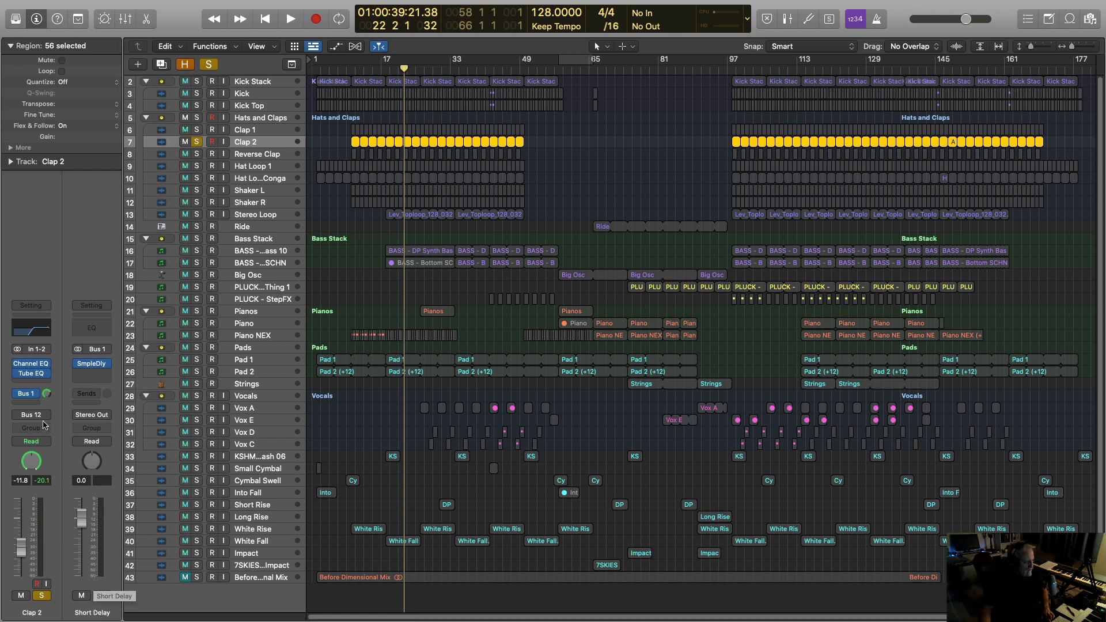
click(91, 364)
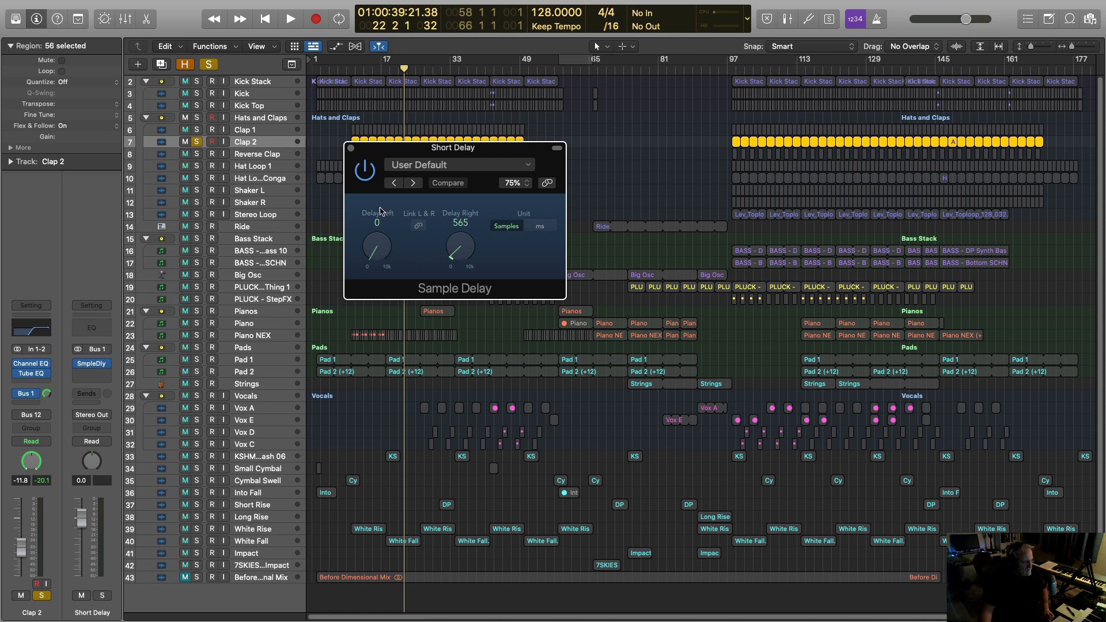
click(370, 180)
key(space)
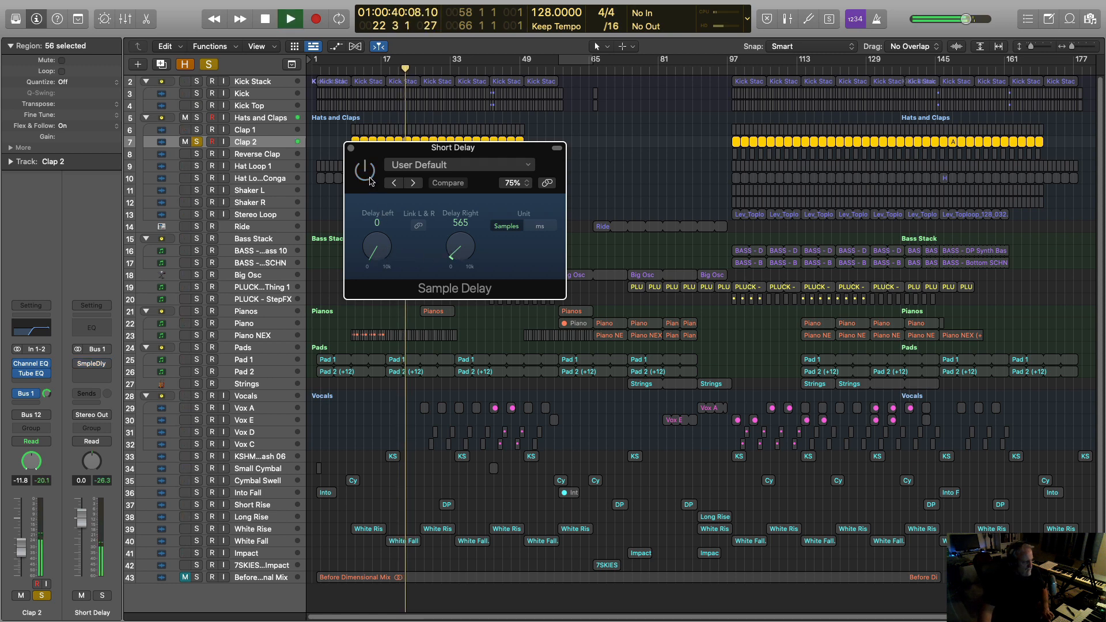
key(space)
click(371, 180)
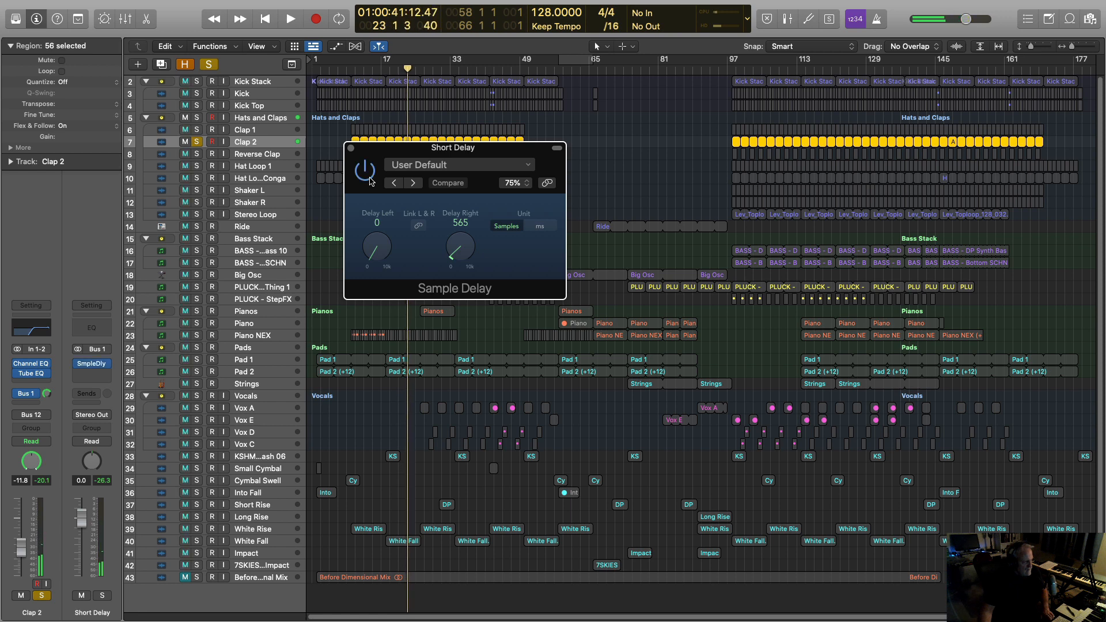
key(space)
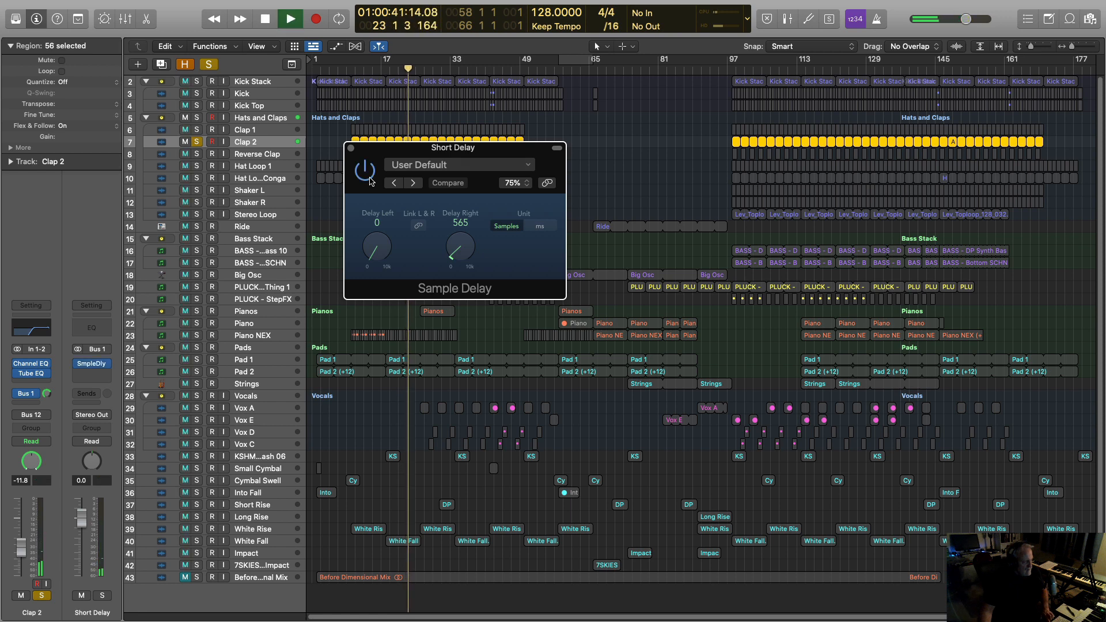
Close the Sample Delay window, listen to Reverse Clap soloed together with Clap 2, and clear both solos.
key(space)
click(351, 148)
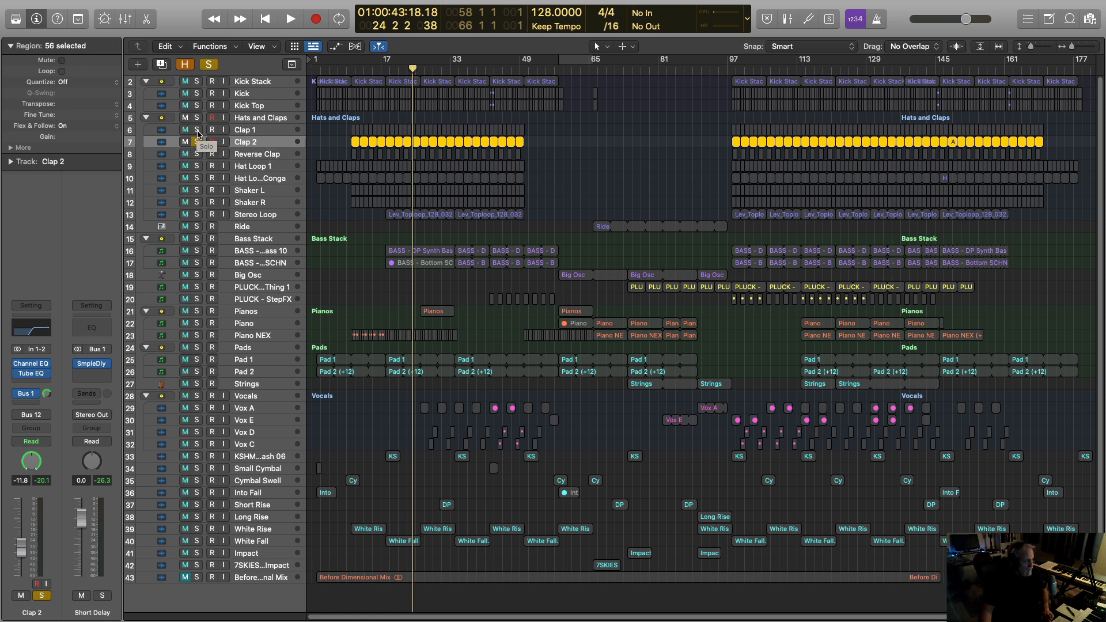
click(196, 154)
key(space)
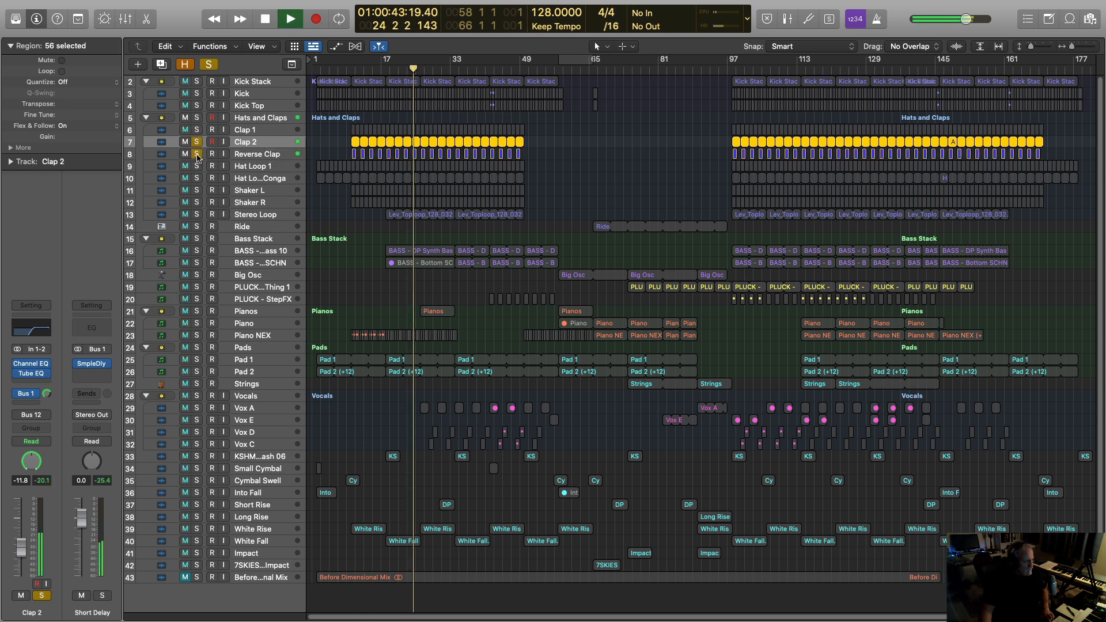
click(246, 153)
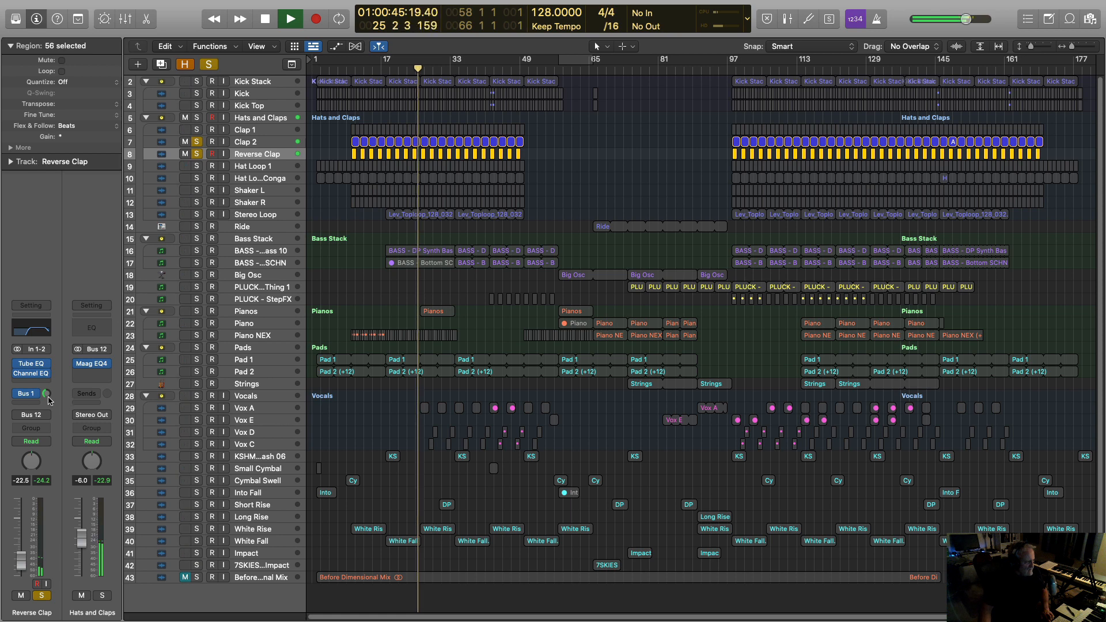
key(space)
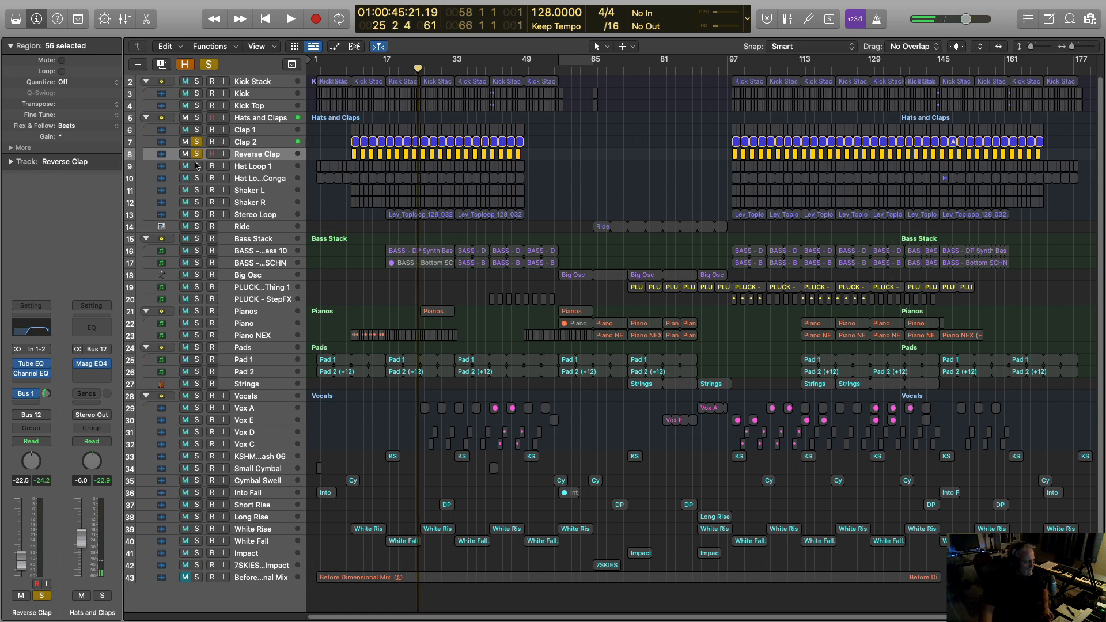
click(196, 156)
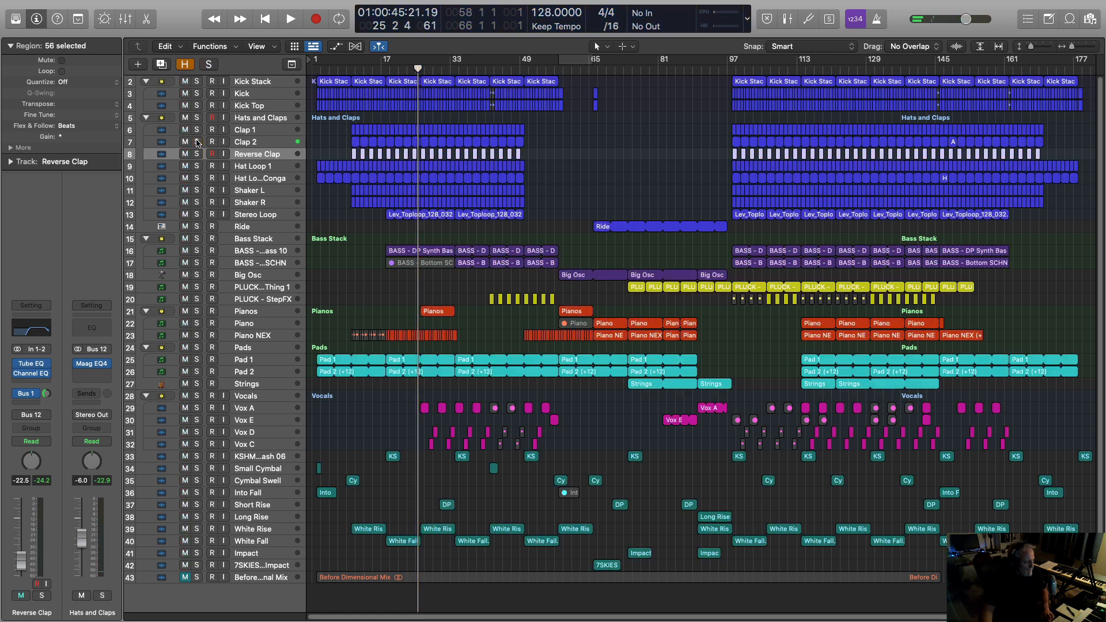
Select Hat Loop 1, show the Mixer, and enlarge it around the hats and claps channels.
click(245, 168)
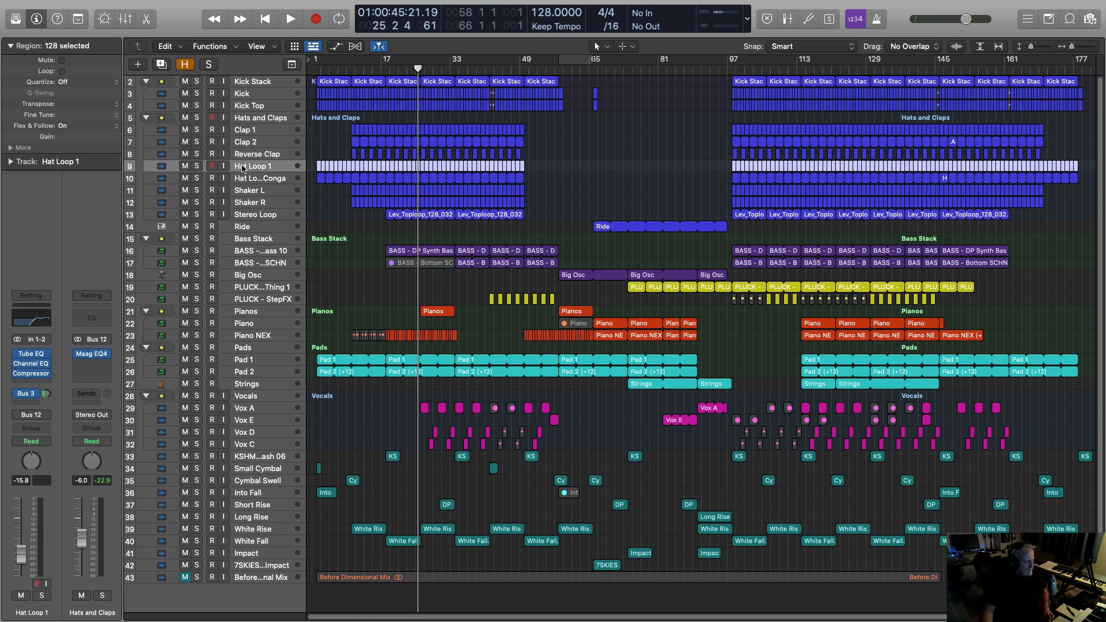
click(124, 20)
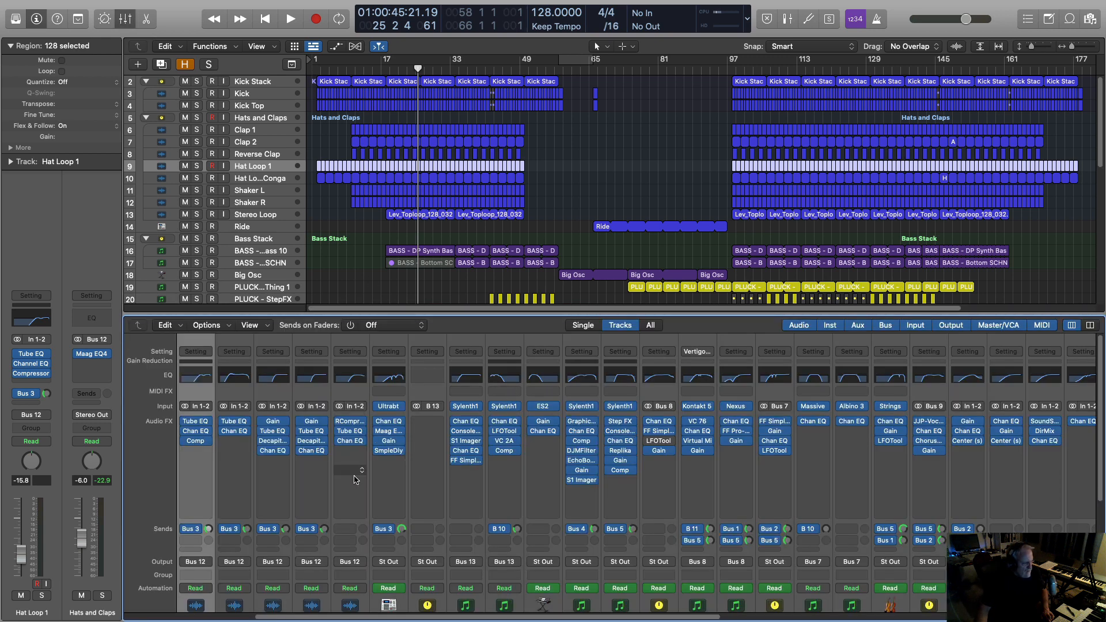
scroll(323, 499, down, 2)
scroll(309, 494, left, 1)
scroll(311, 496, down, 3)
scroll(326, 497, left, 2)
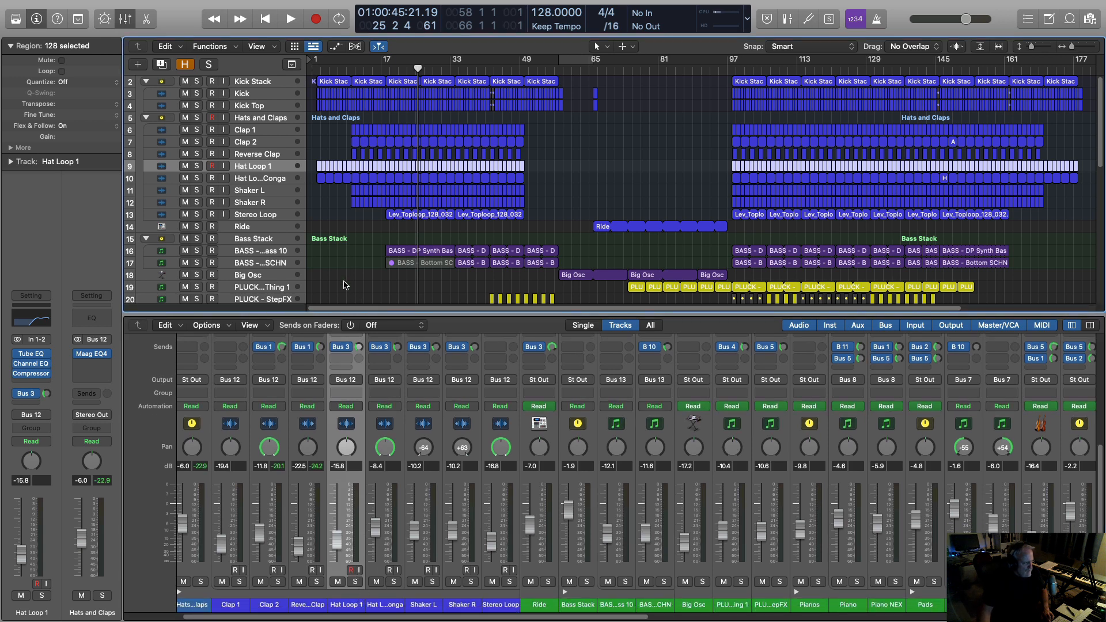
drag(351, 313, 350, 246)
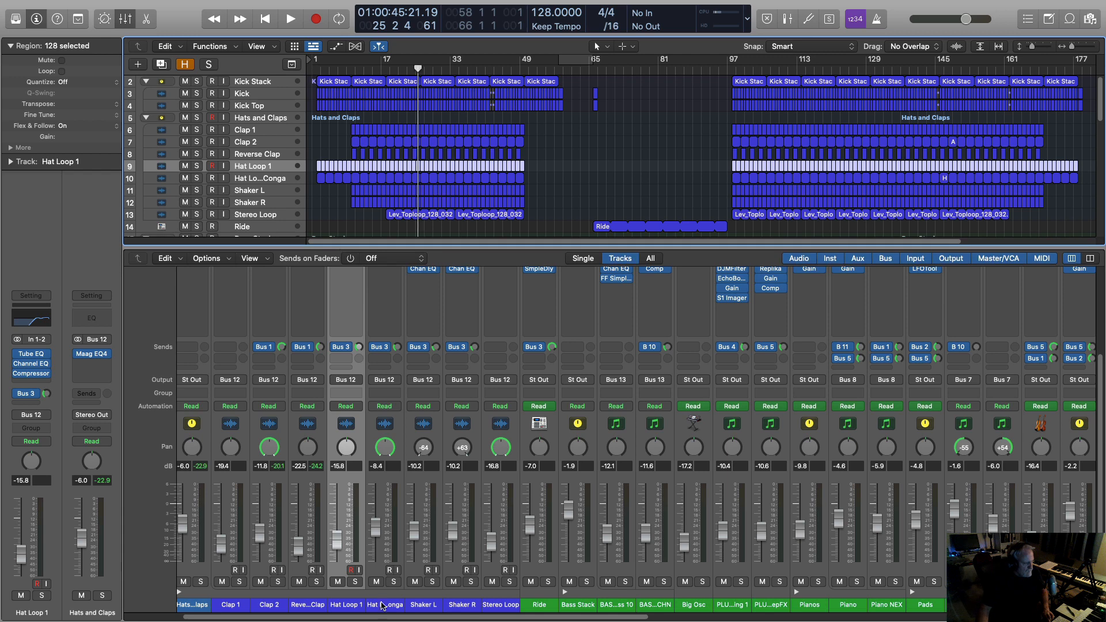
Solo Hat Loop 1 and the conga hat loop in the Mixer and listen to them together.
click(356, 583)
click(394, 582)
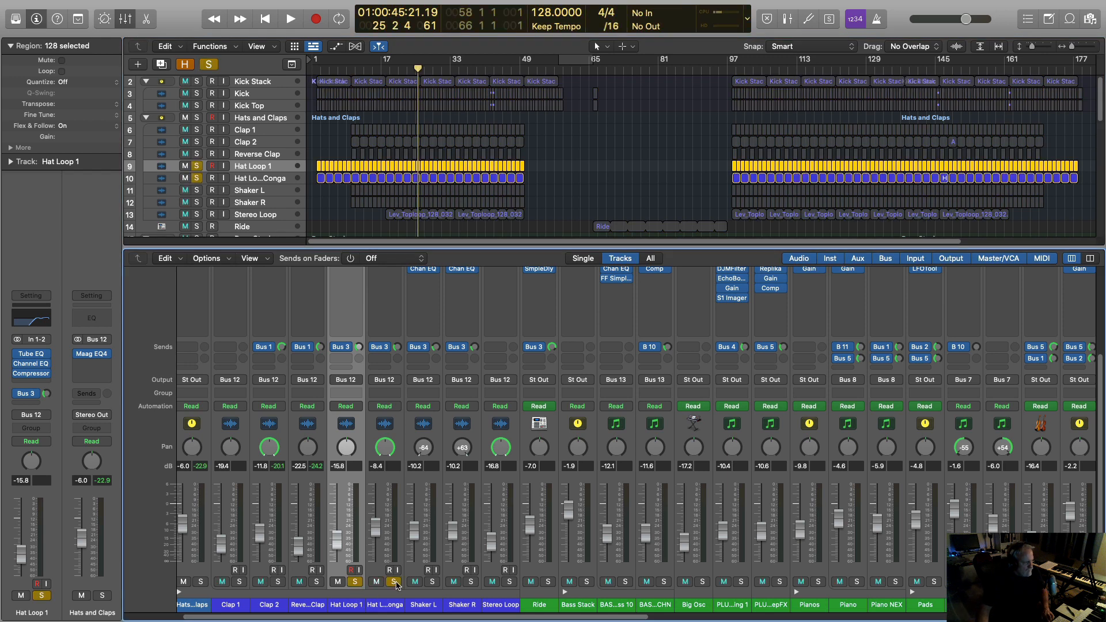
key(space)
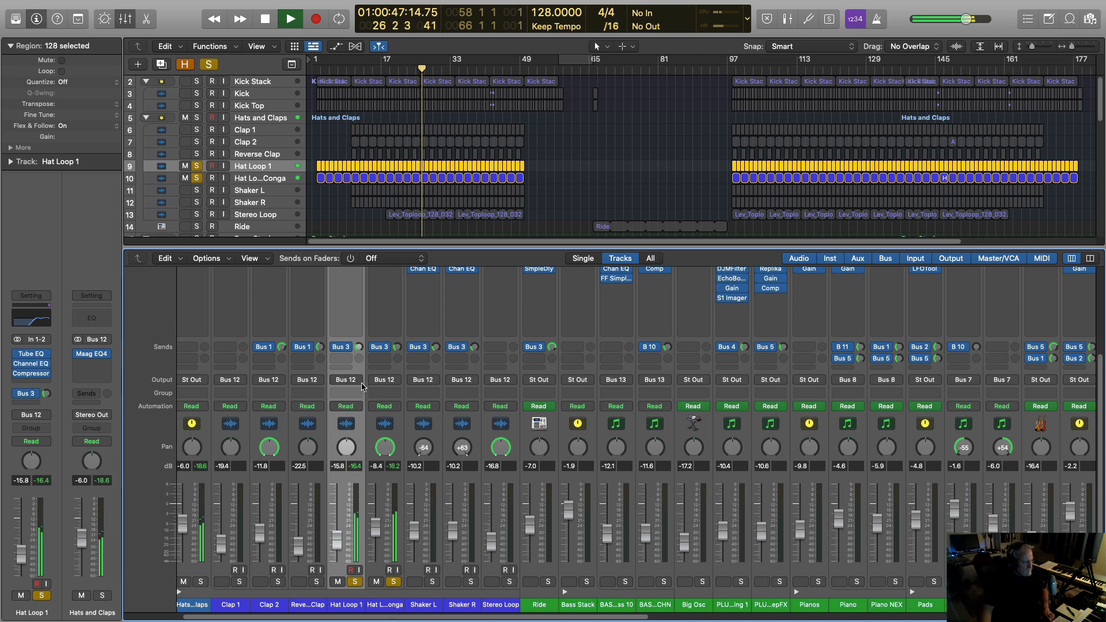
scroll(363, 387, up, 5)
key(space)
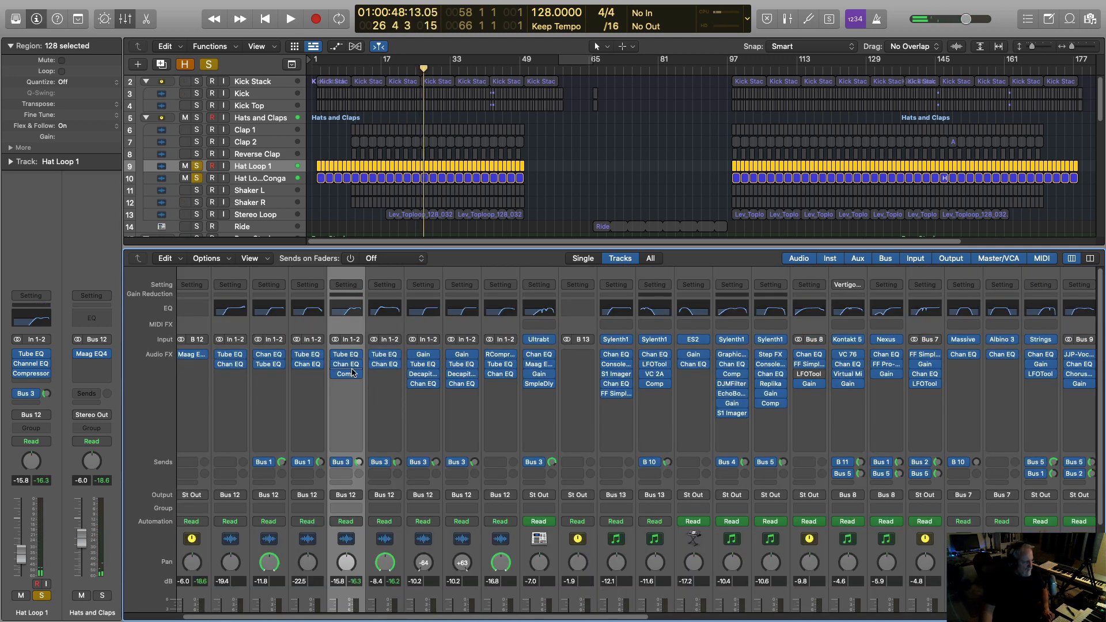
Inspect the Channel EQ curves of Hat Loop 1 and the conga hat loop, closing each plug-in window.
click(347, 364)
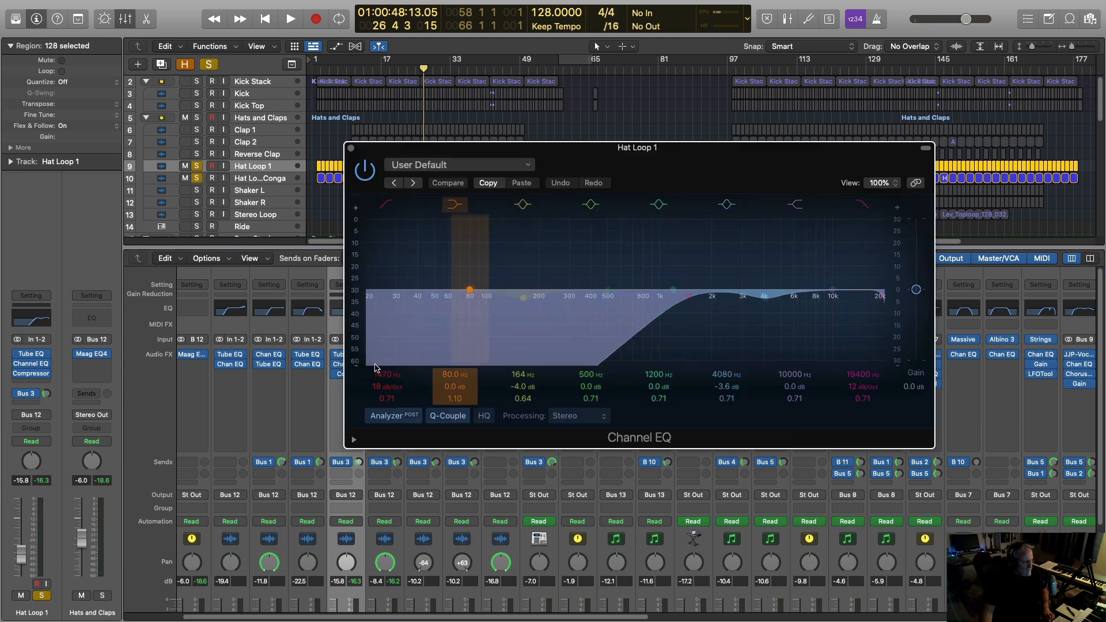
key(super+w)
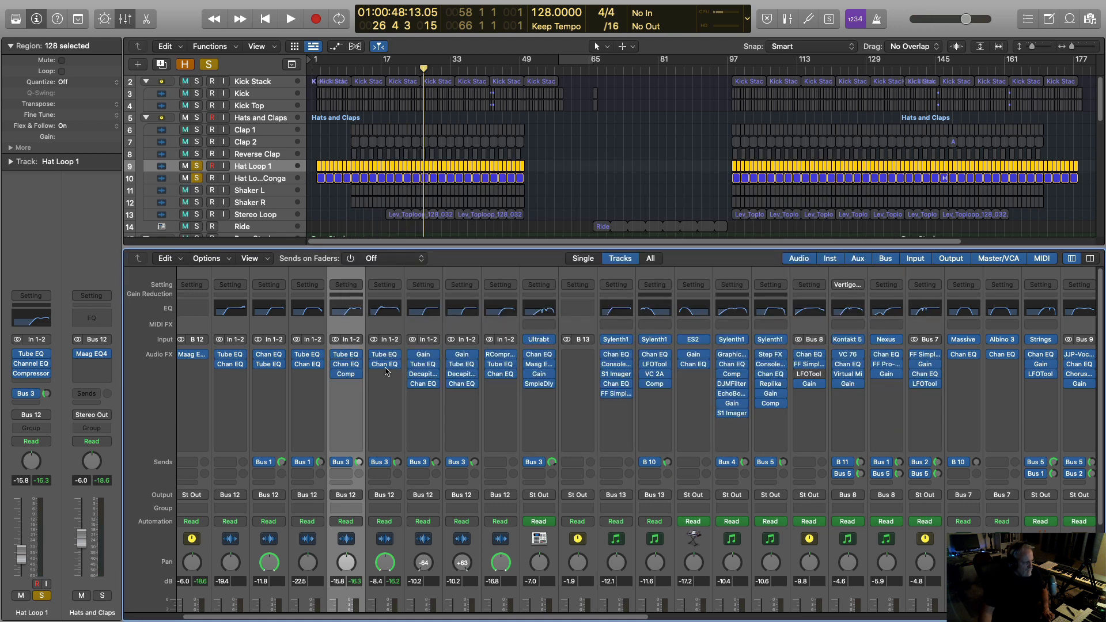
click(384, 364)
click(352, 149)
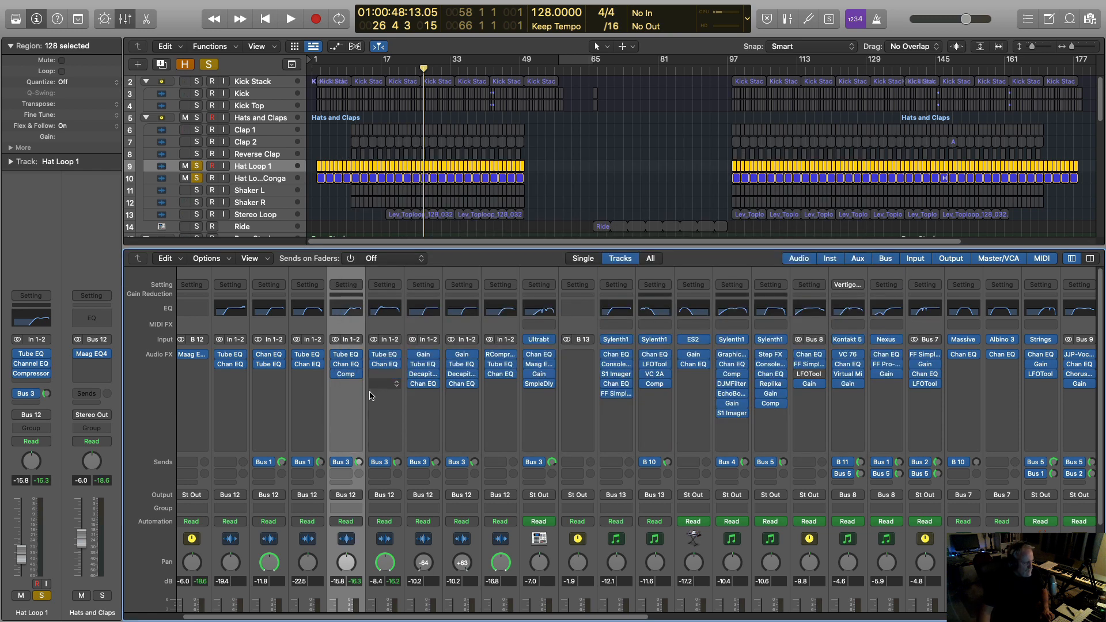
Play the soloed hat loops and follow Hat Loop 1's Bus 3 send to inspect the Short Reverb channel's Abbey Road Chambers plug-in.
scroll(374, 419, down, 2)
scroll(373, 419, down, 3)
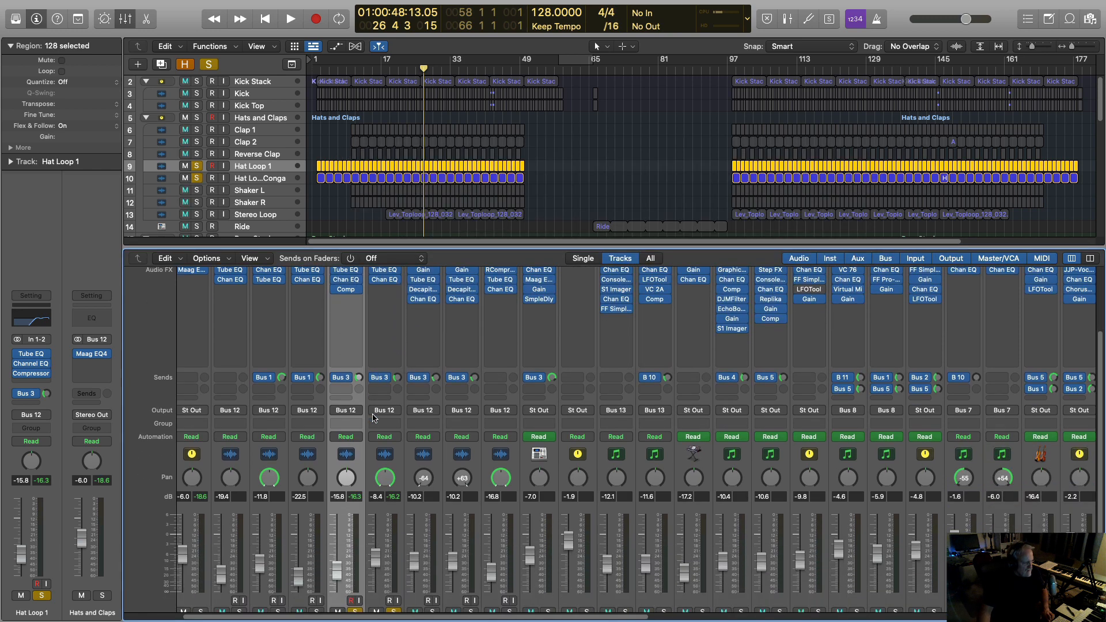
key(space)
scroll(373, 419, down, 2)
key(space)
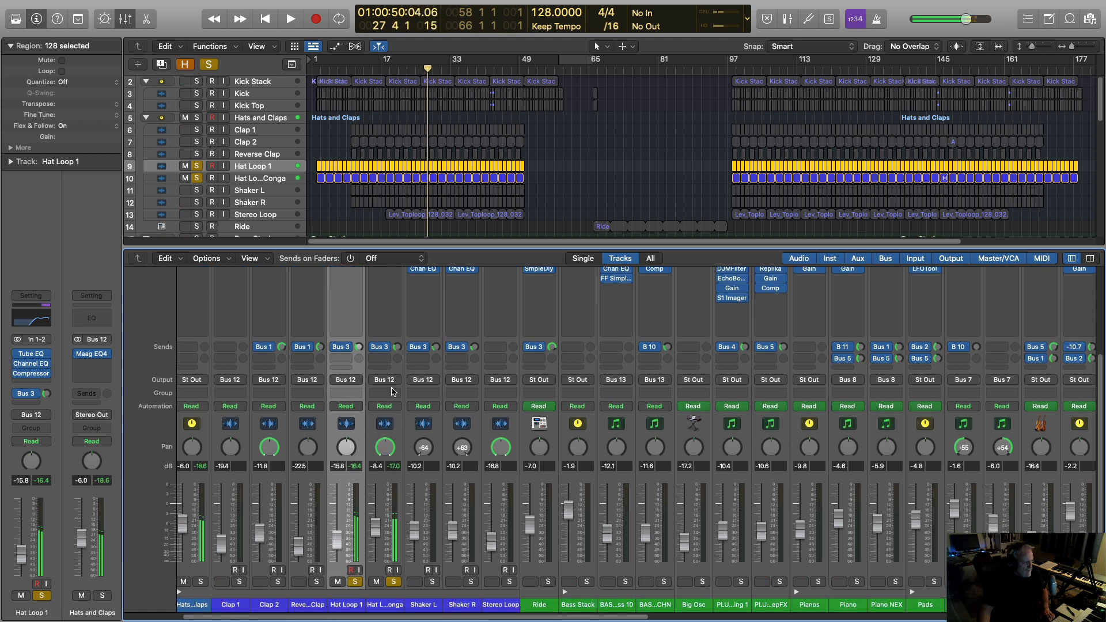
click(47, 394)
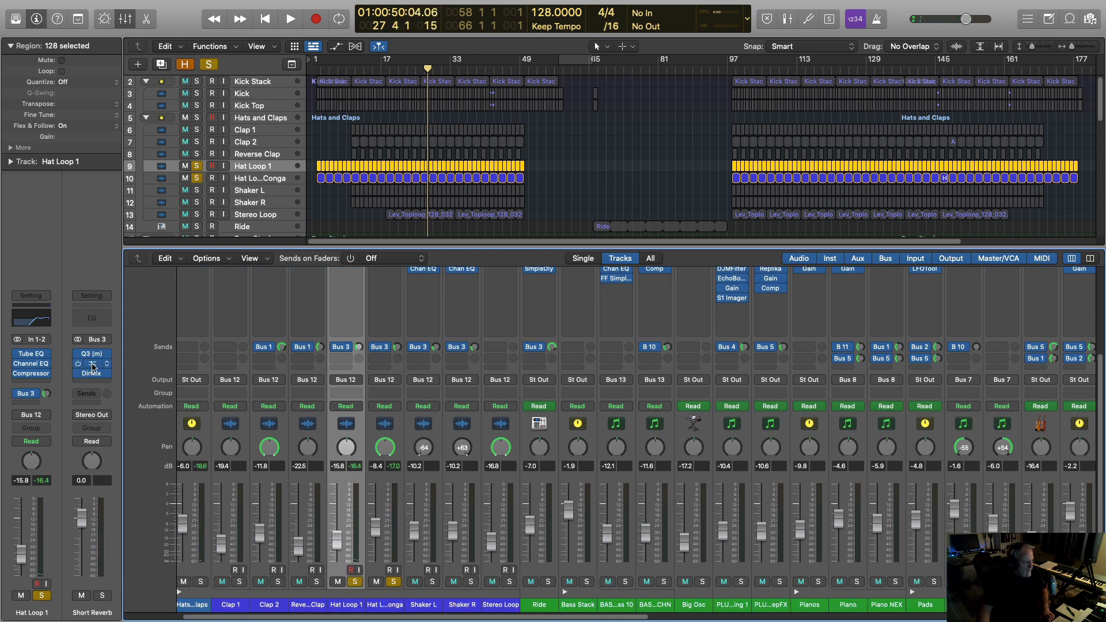
click(92, 366)
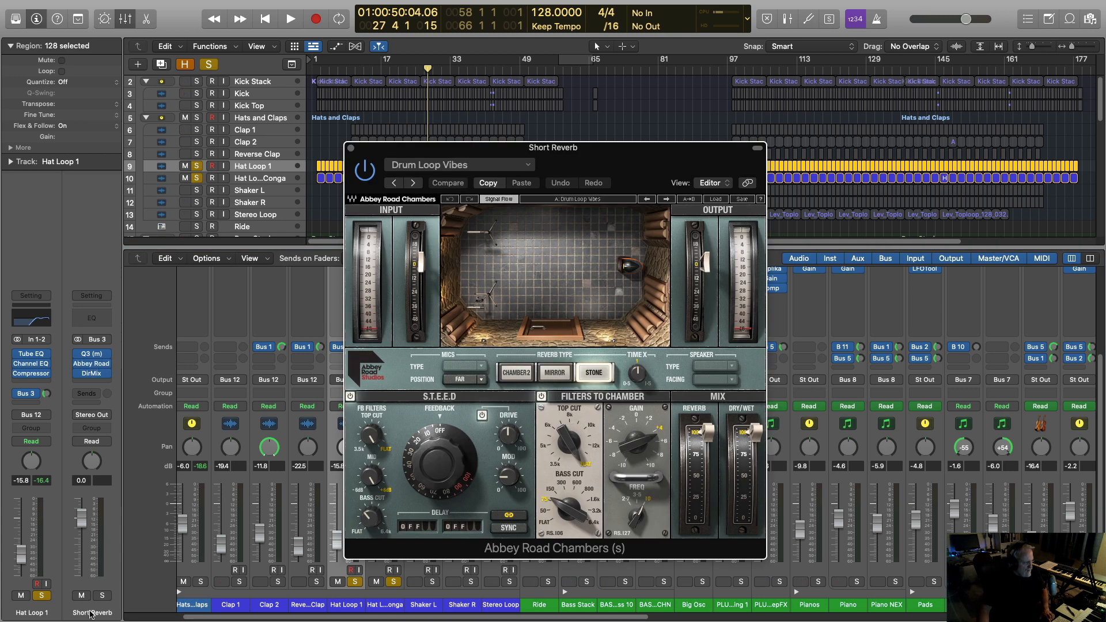
click(352, 150)
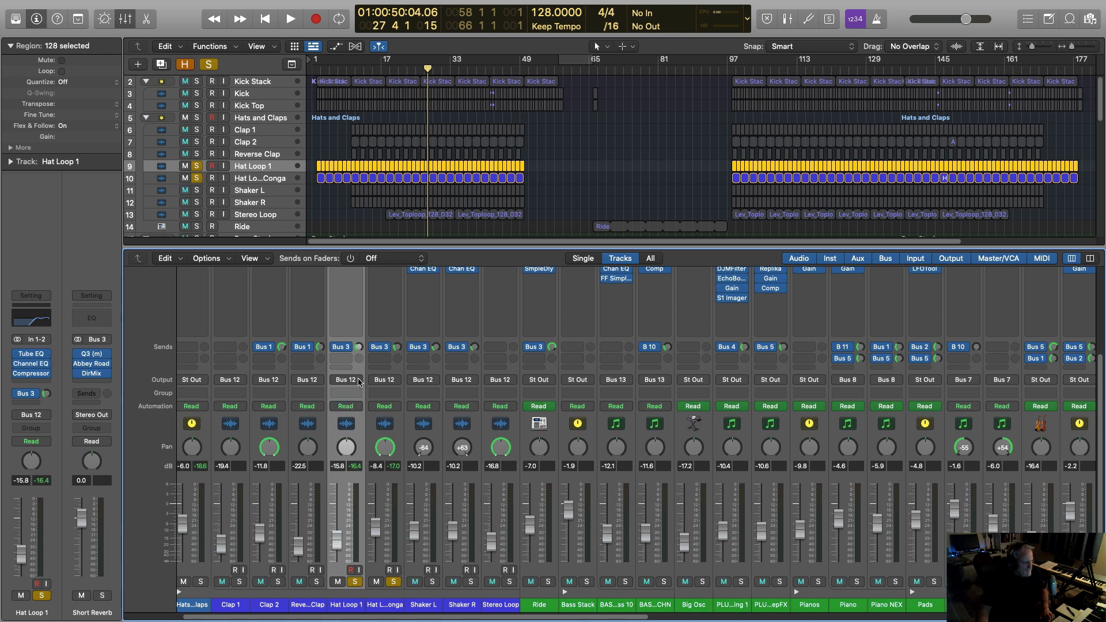
Compare both hat loops with their Bus 3 sends bypassed and re-enabled.
click(374, 349)
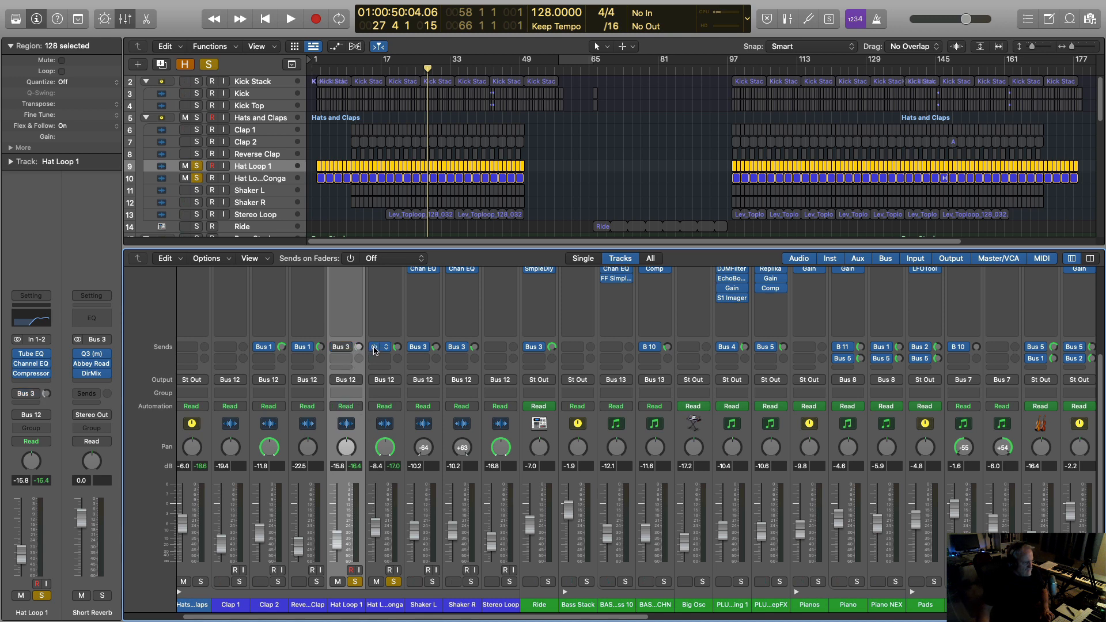
key(space)
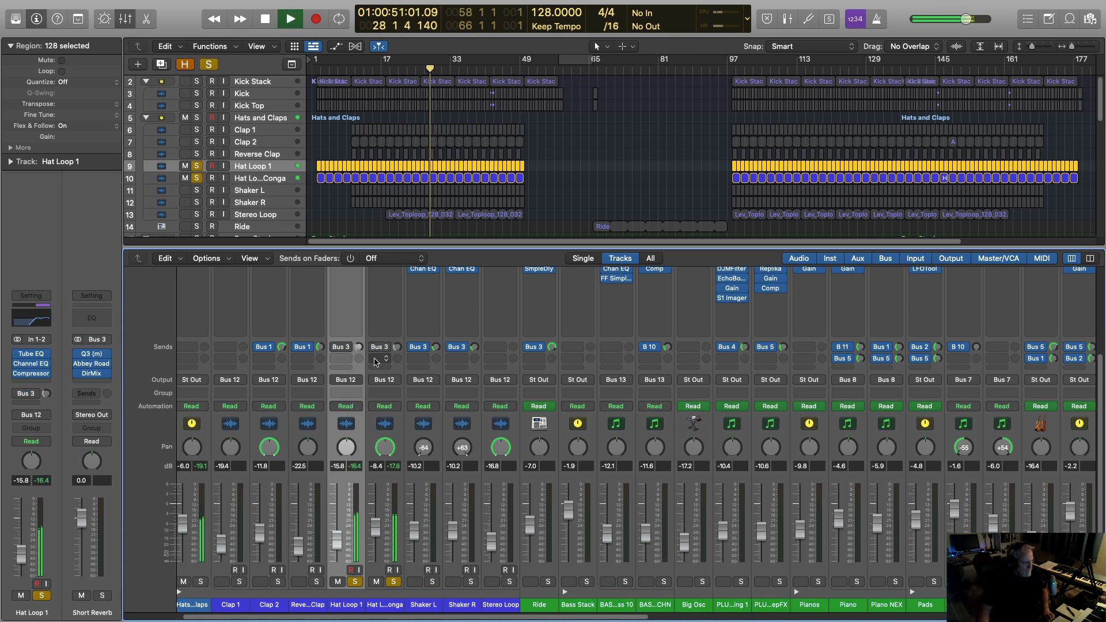
key(space)
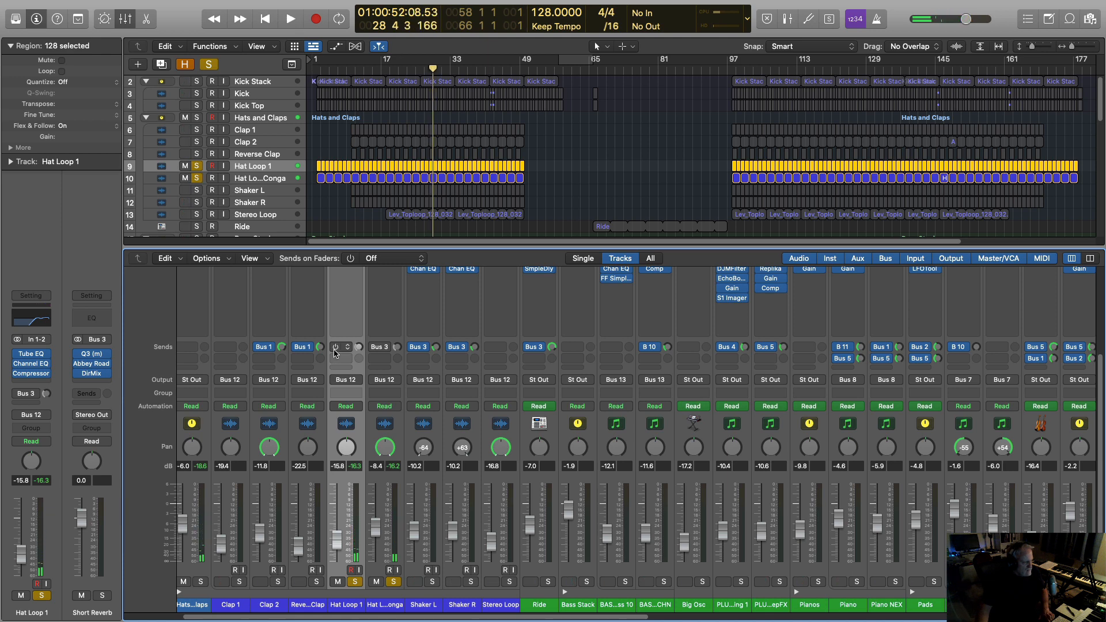
click(336, 347)
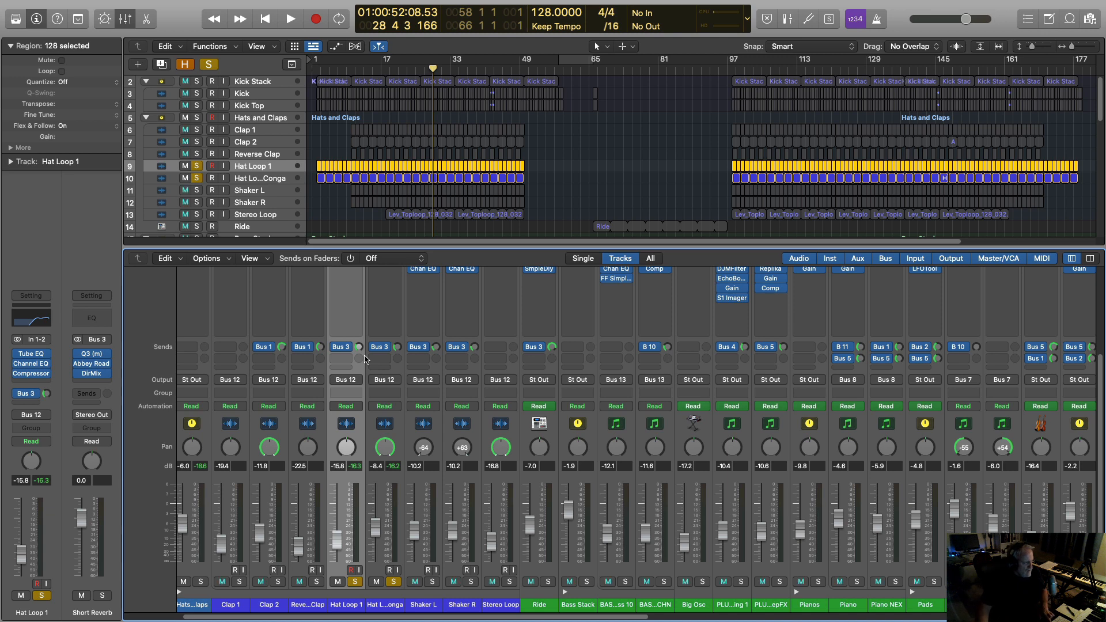
key(space)
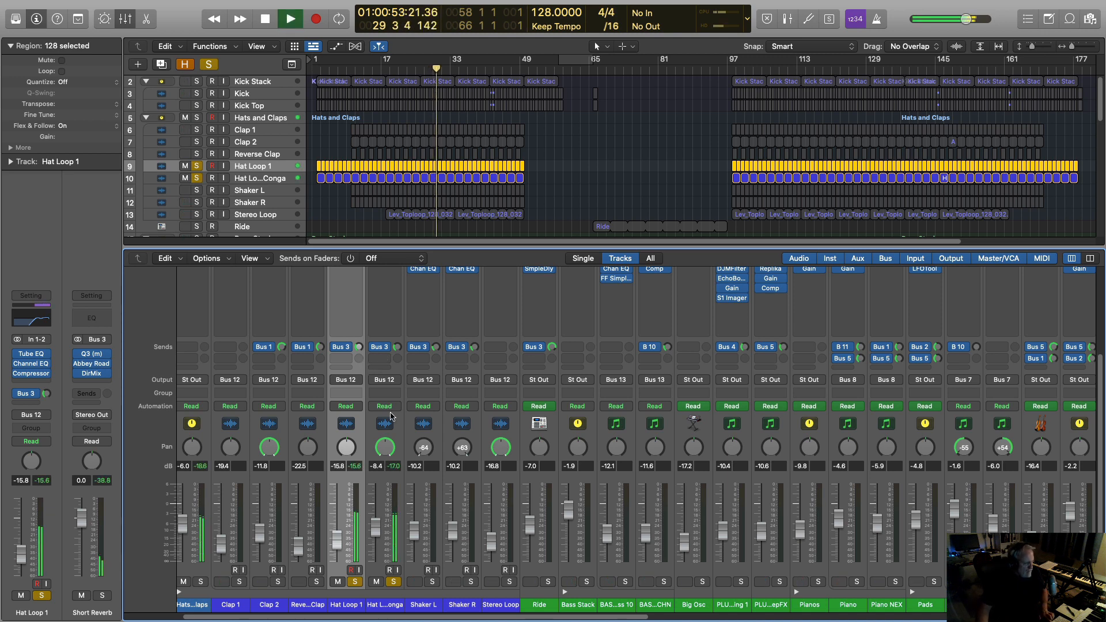
key(space)
Take both hat loops out of solo and solo Shaker L and Shaker R instead.
click(355, 582)
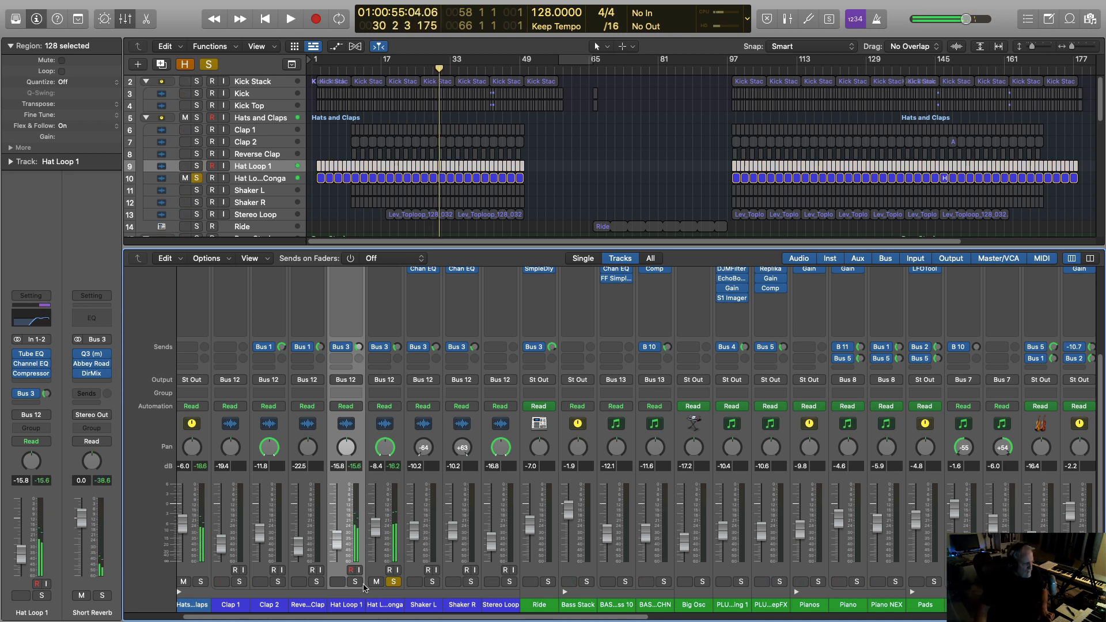
click(393, 582)
click(433, 582)
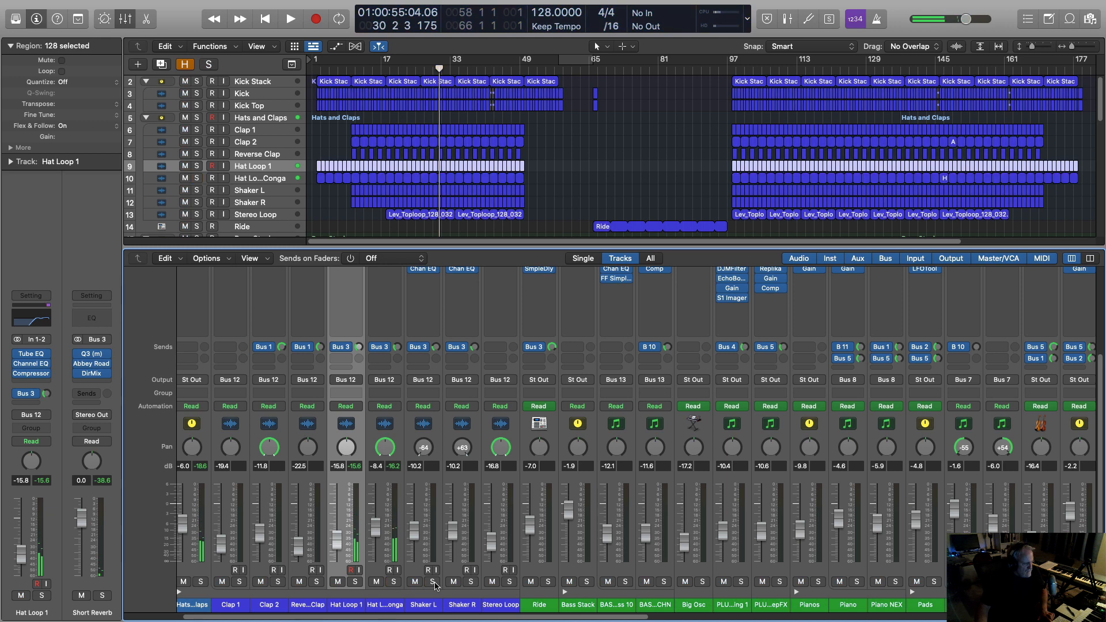
click(471, 582)
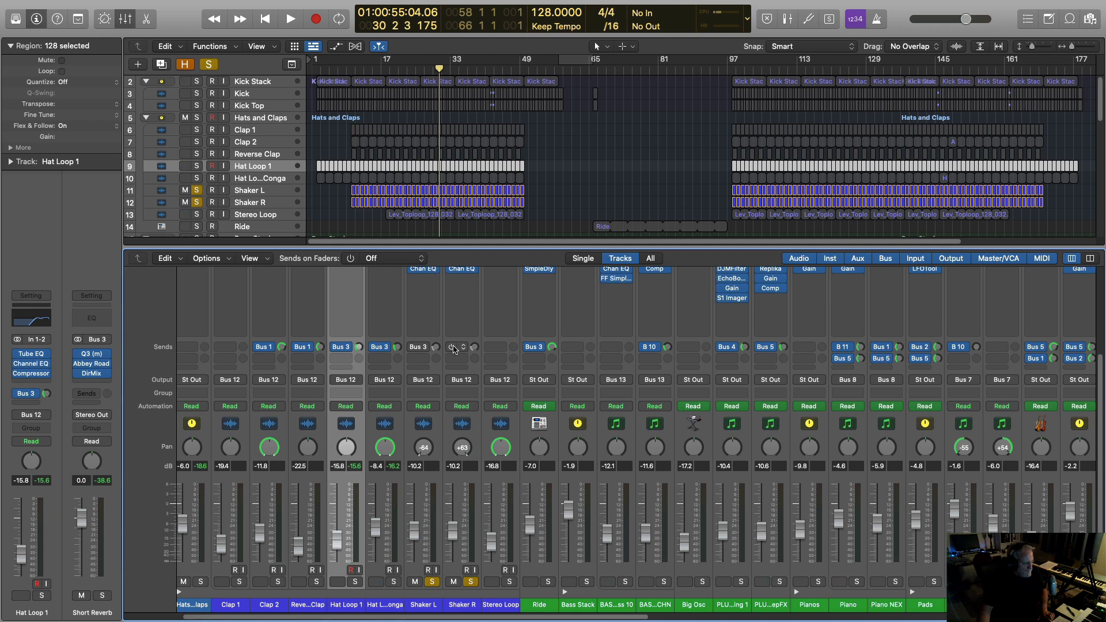
Select Shaker L, re-enable its Bus 3 send, reveal its regions' Delay parameter, and play both shakers.
click(441, 606)
click(26, 393)
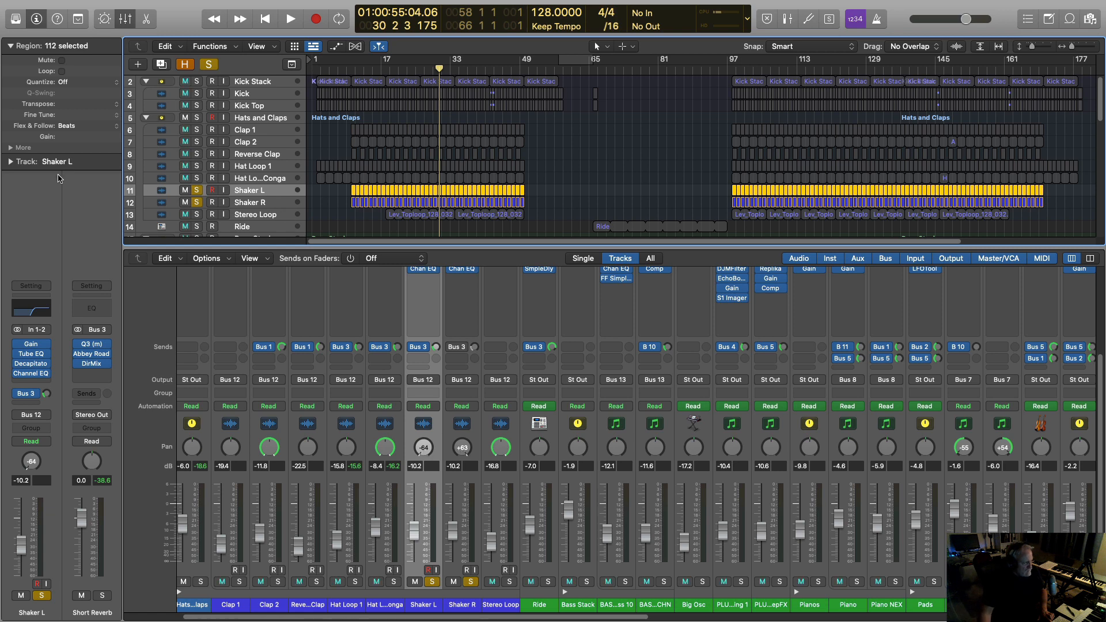
click(23, 147)
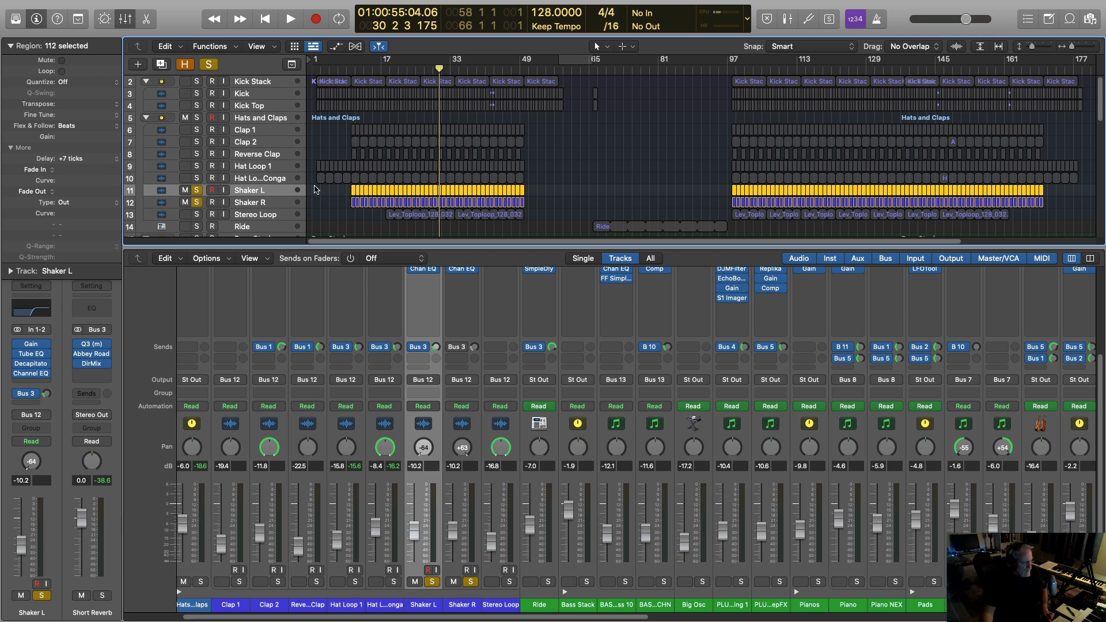
key(space)
key(space)
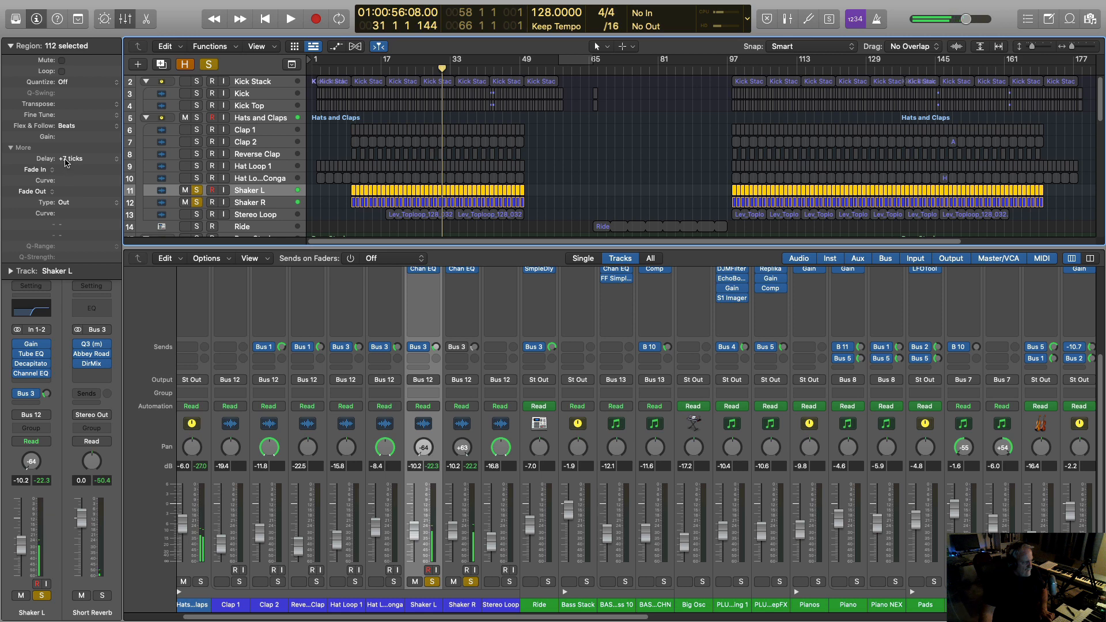
Compare the shakers with Shaker L's region delay cleared and set back to +7 ticks.
alt+click(65, 159)
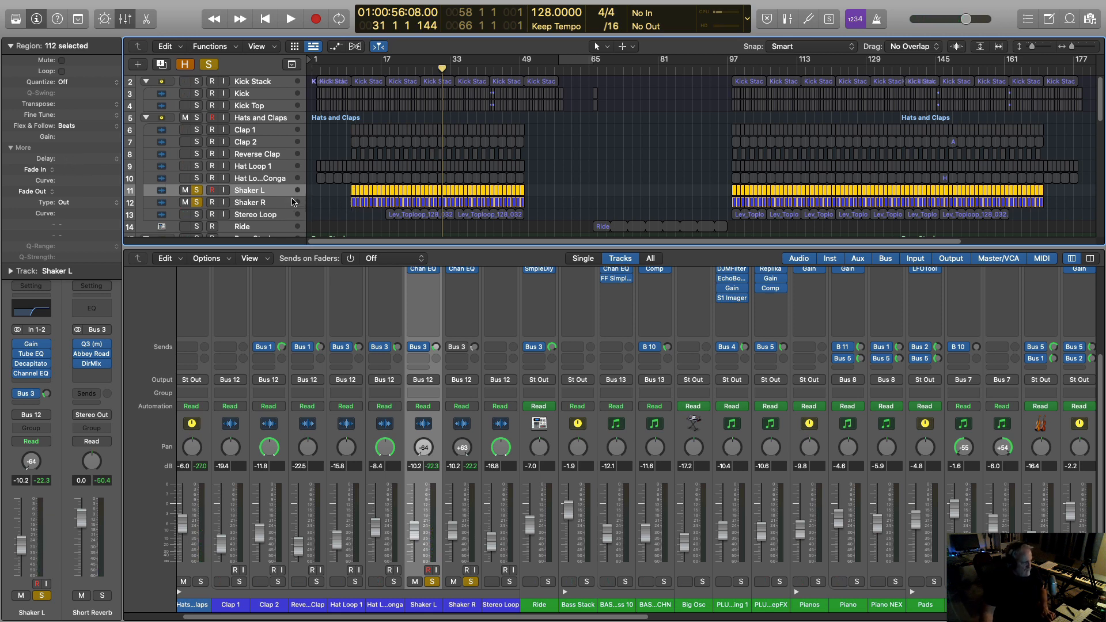
key(space)
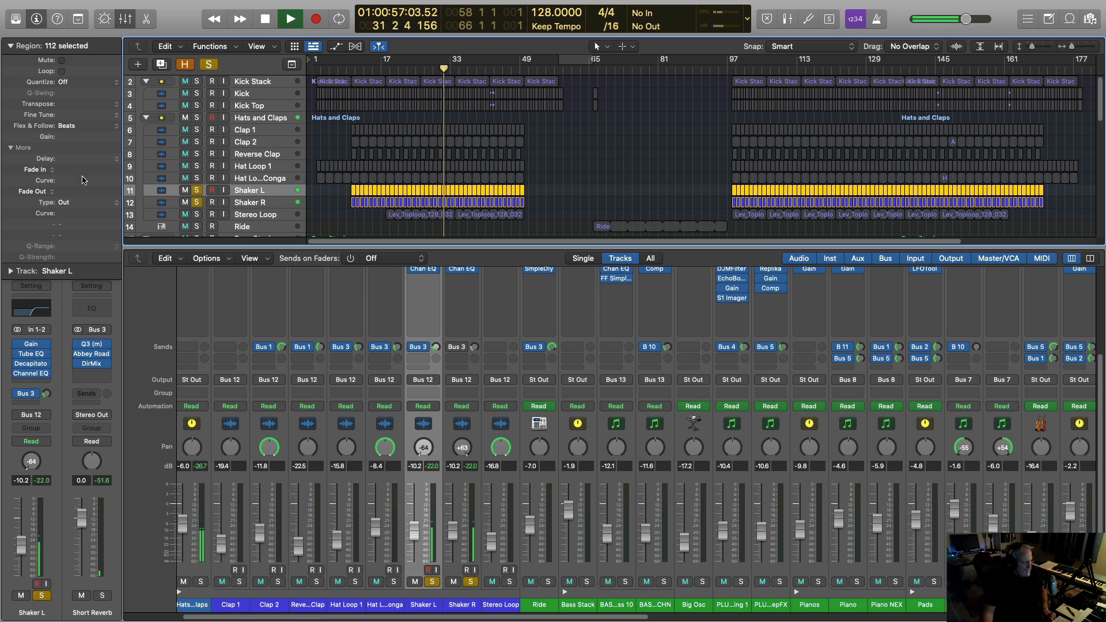
key(space)
drag(68, 159, 68, 146)
key(space)
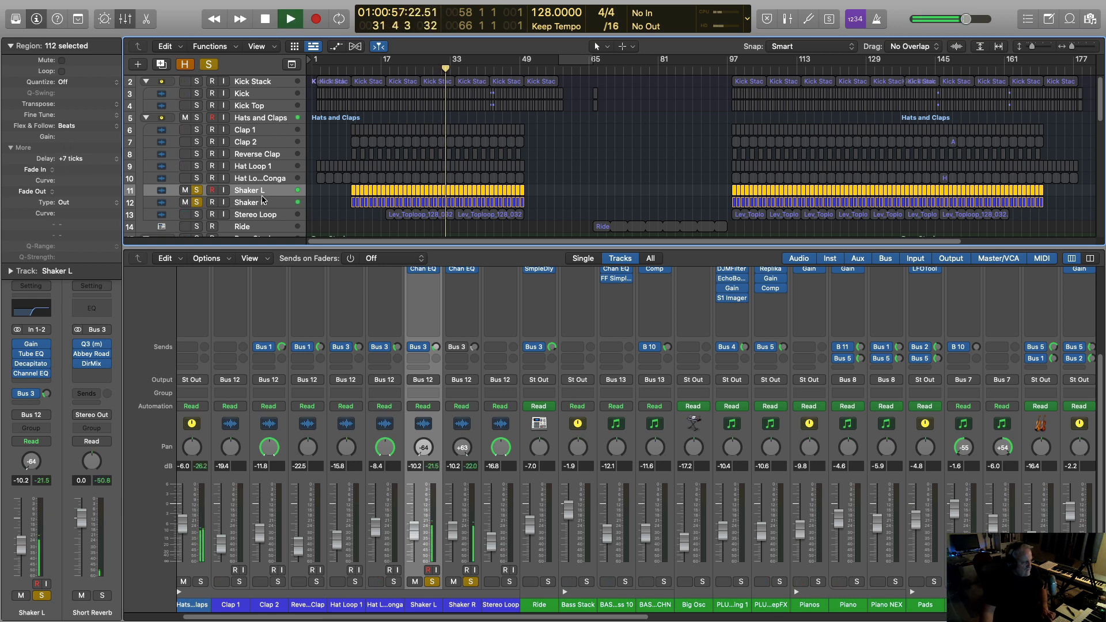
key(space)
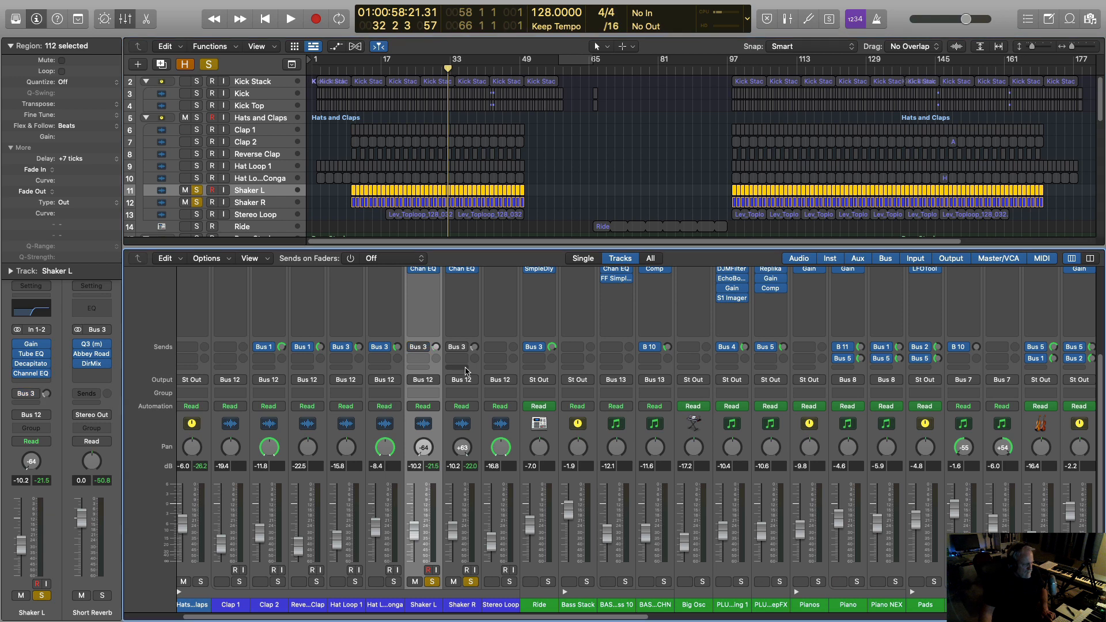
Play both shakers with their Bus 3 sends bypassed, re-enable the sends, and play them again for comparison.
key(space)
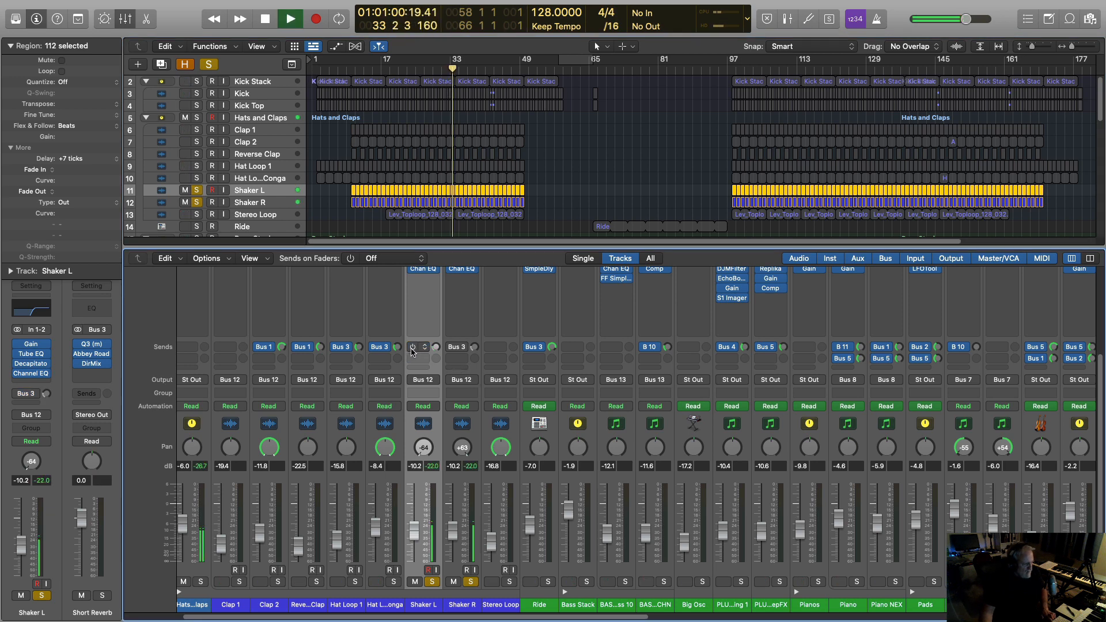
key(space)
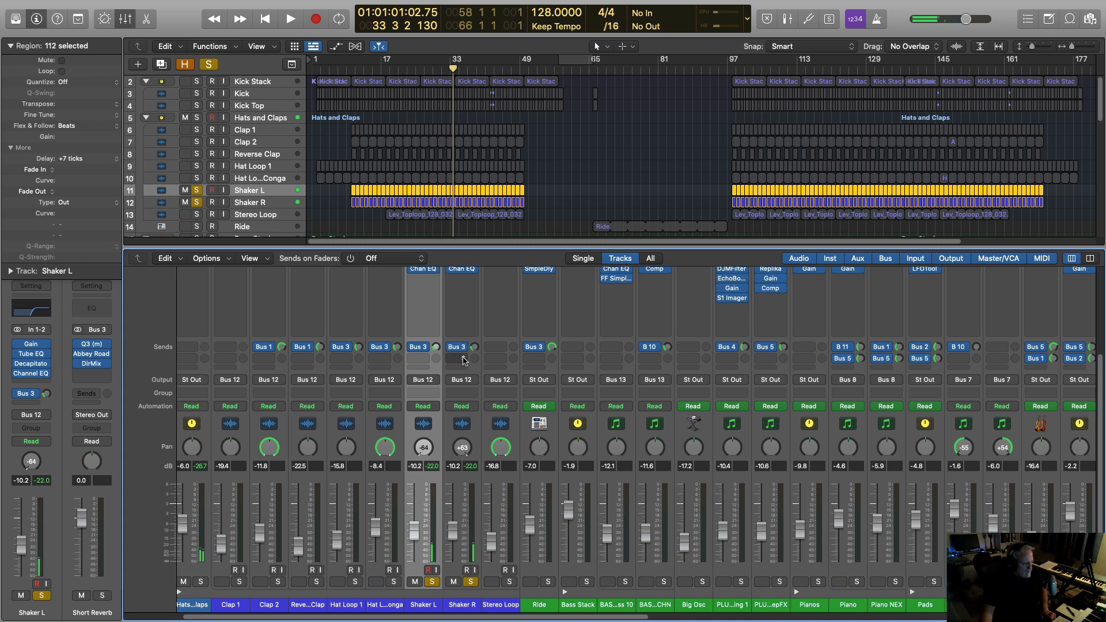
key(space)
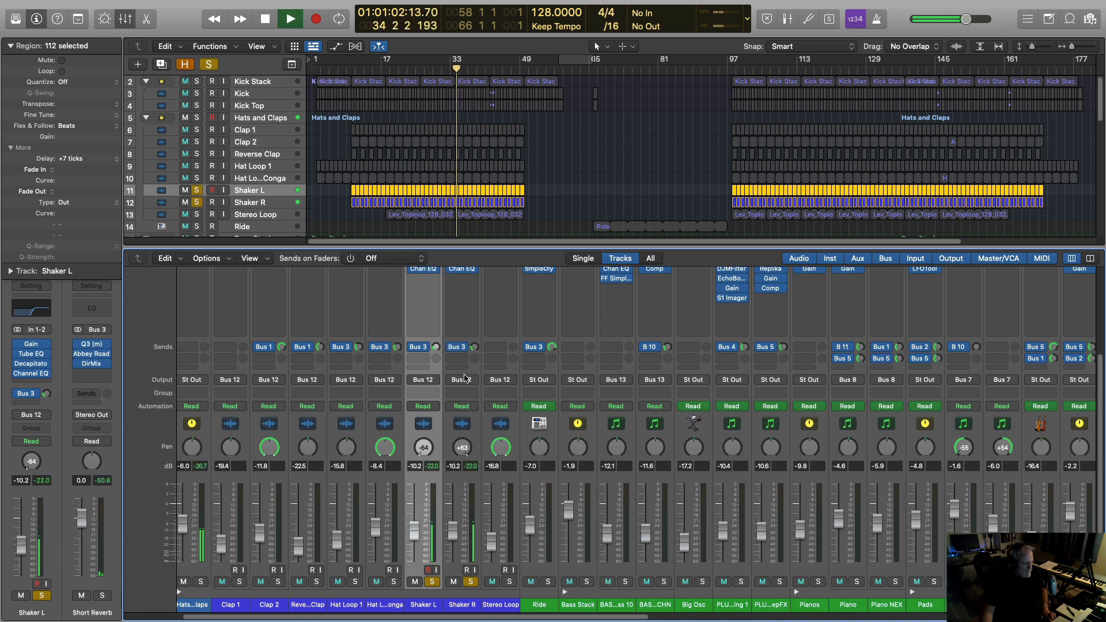
key(space)
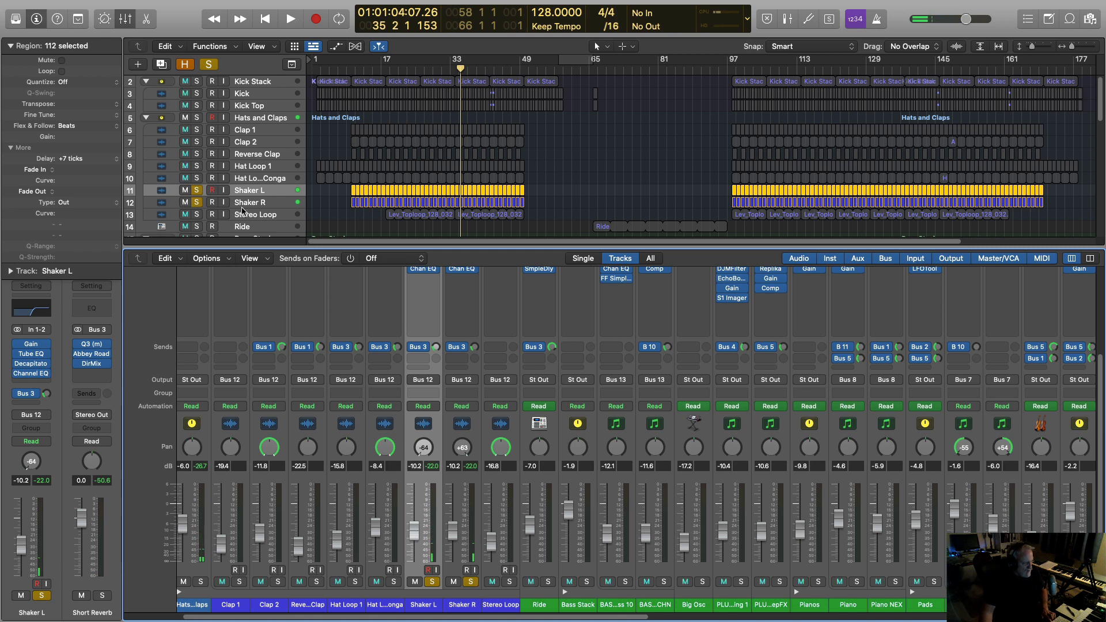
Take Shaker L and Shaker R out of solo, then solo, select and briefly play Stereo Loop.
click(198, 215)
click(197, 202)
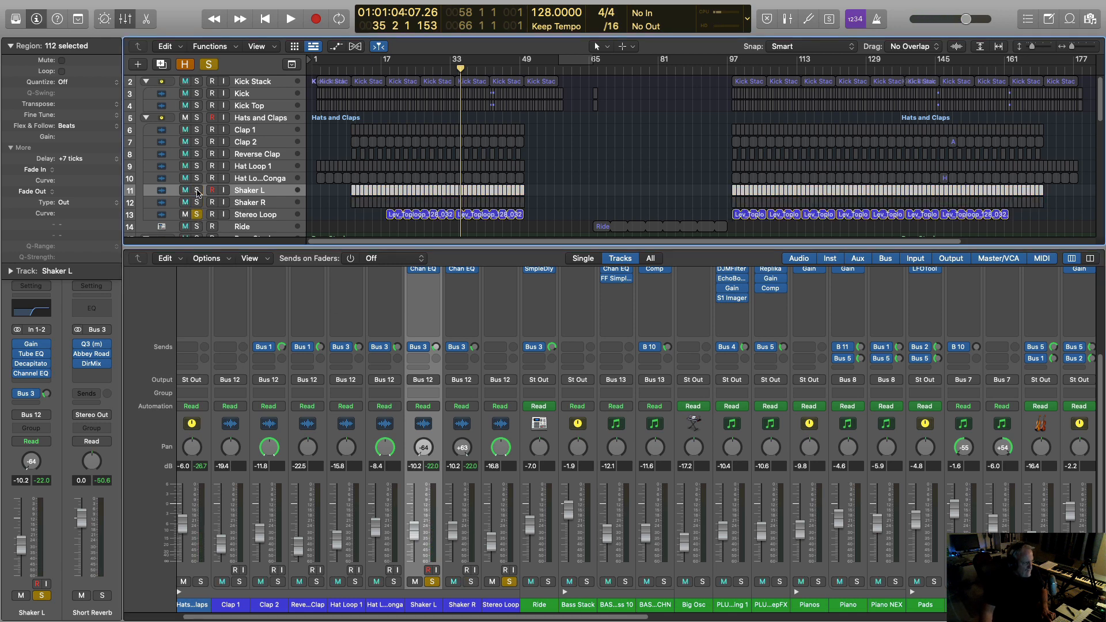
click(257, 214)
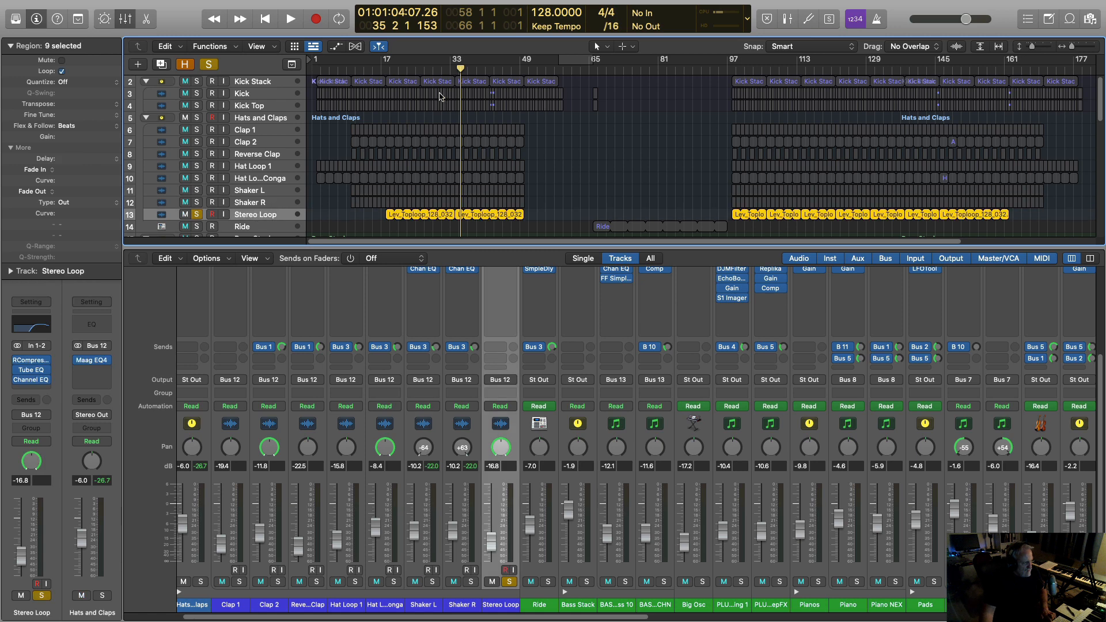
key(space)
key(space)
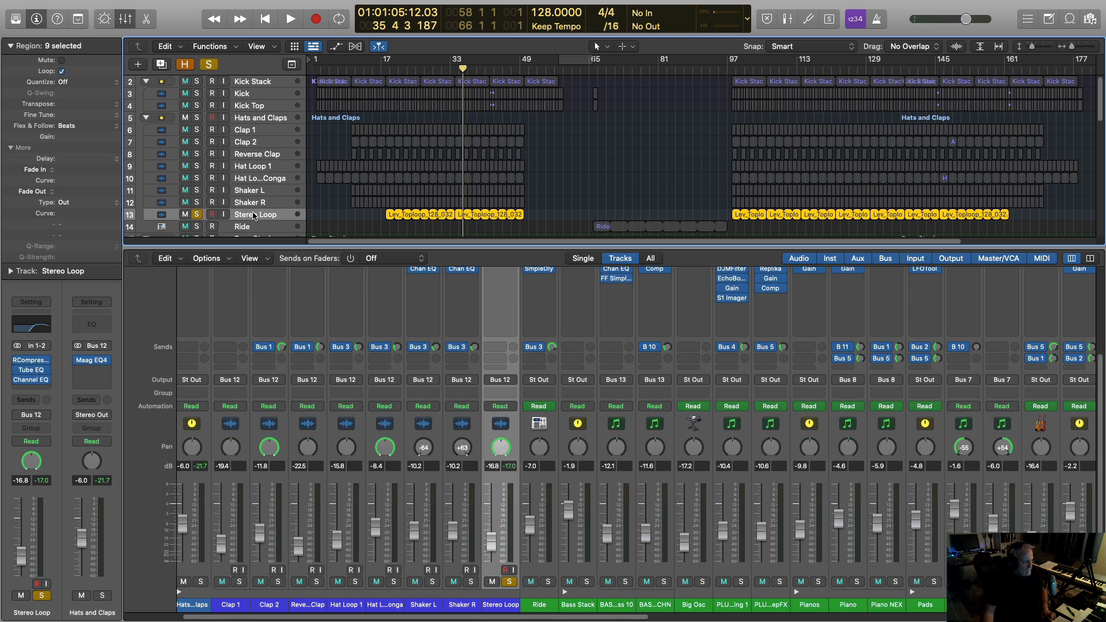
Collapse the additional region parameters and listen to the soloed Stereo Loop again.
click(10, 148)
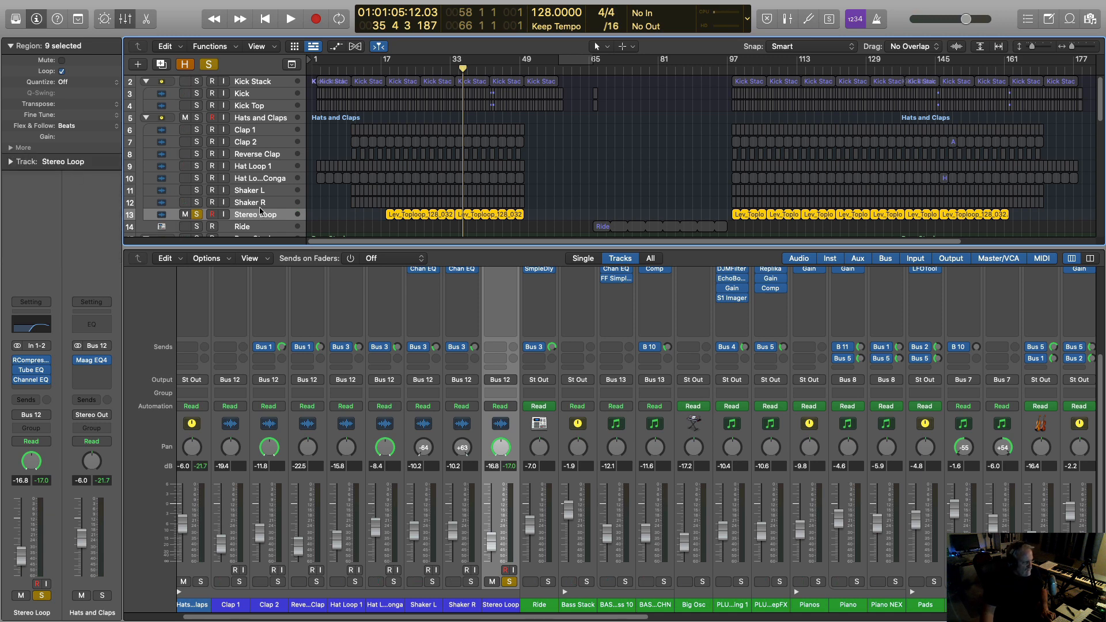
key(space)
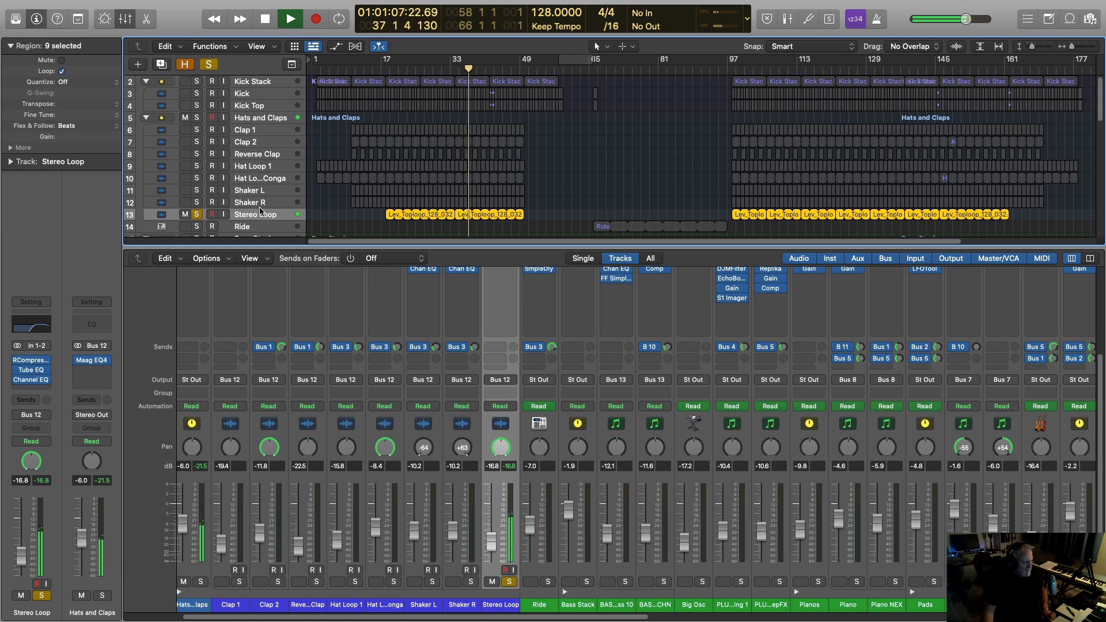
key(space)
Solo only the Ride track, select it, and play it from just before bar 65.
scroll(369, 176, down, 4)
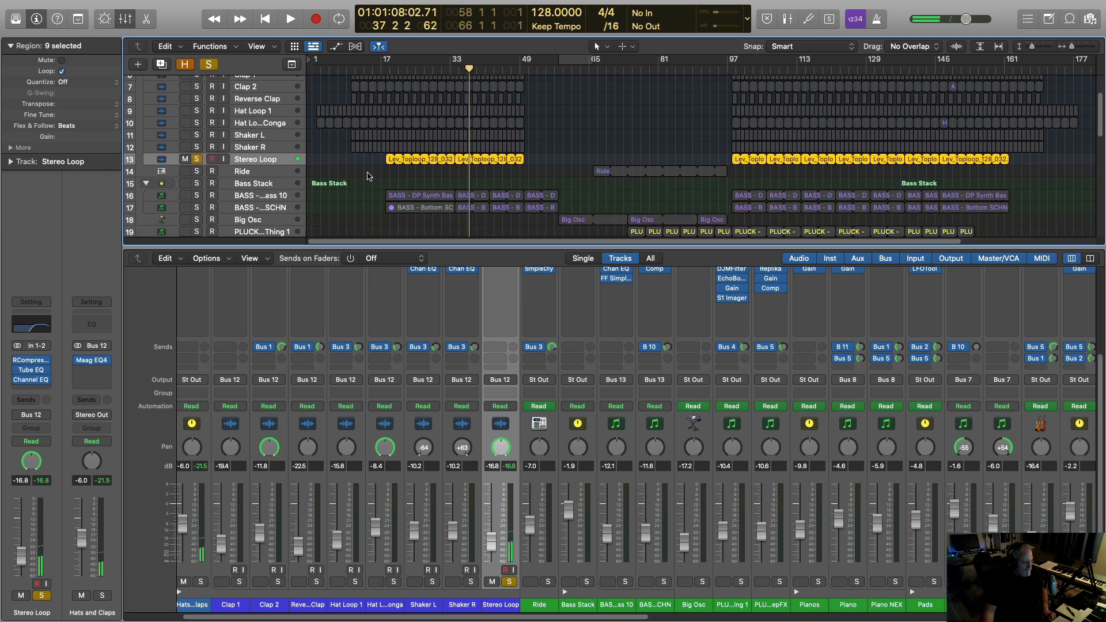
alt+click(197, 172)
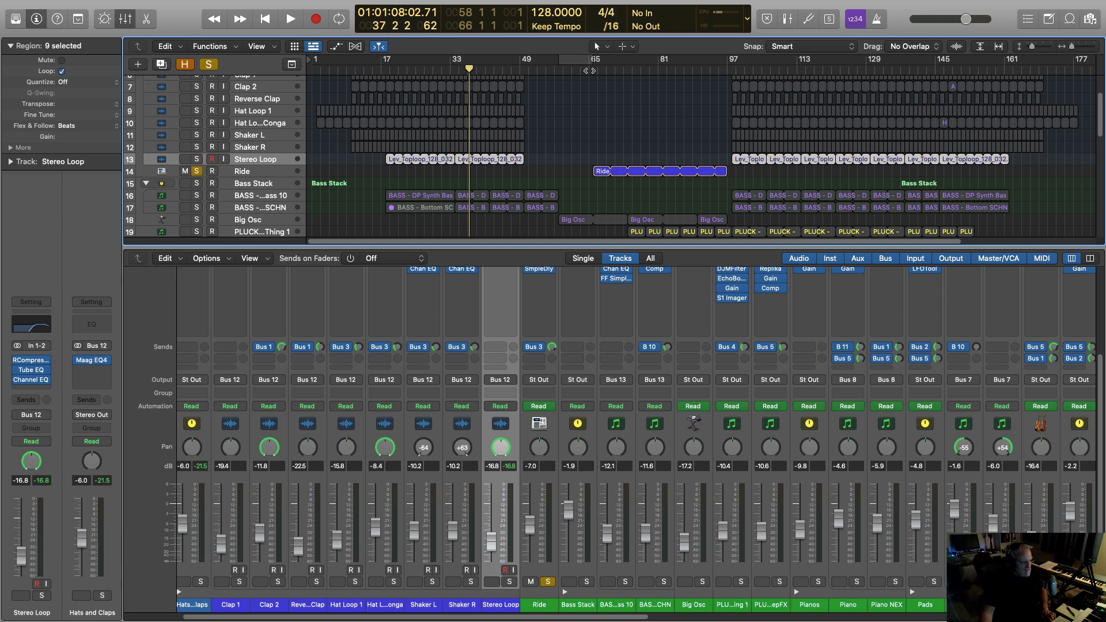
click(589, 69)
key(space)
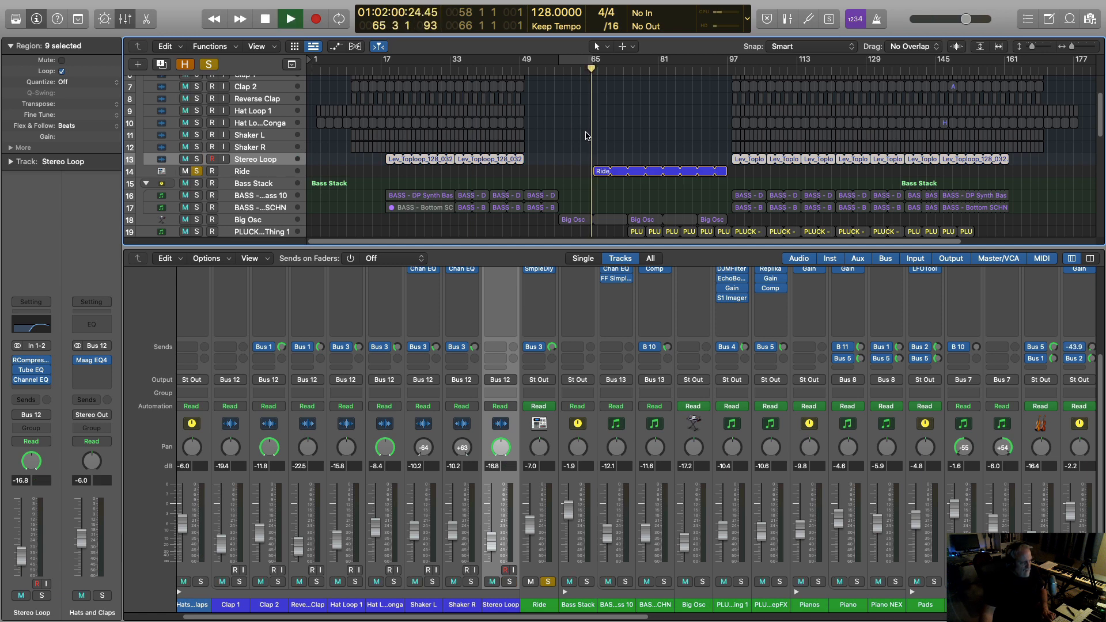
click(274, 173)
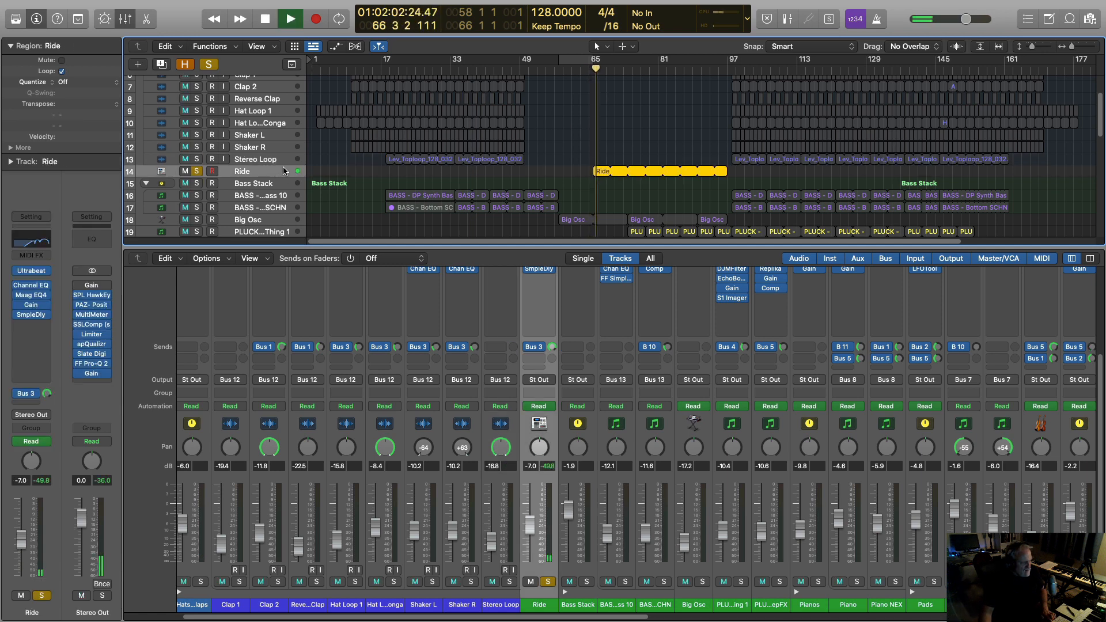
key(space)
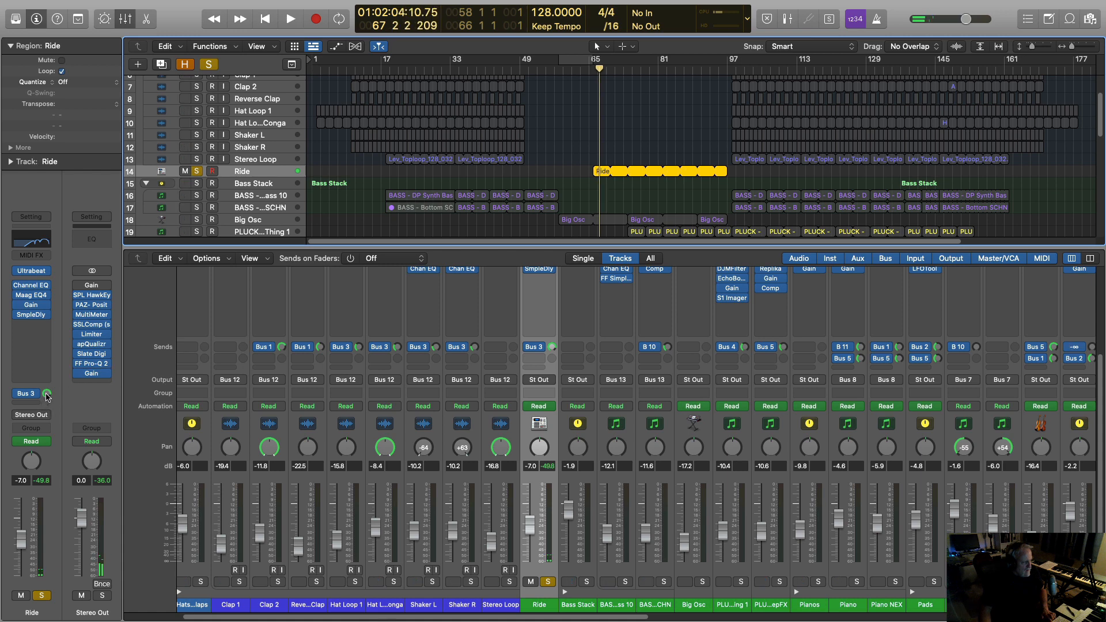
Examine the Abbey Road Chambers reverb on the Ride's Bus 3 send and the Ride's Maag EQ4 air band settings.
click(47, 397)
click(91, 356)
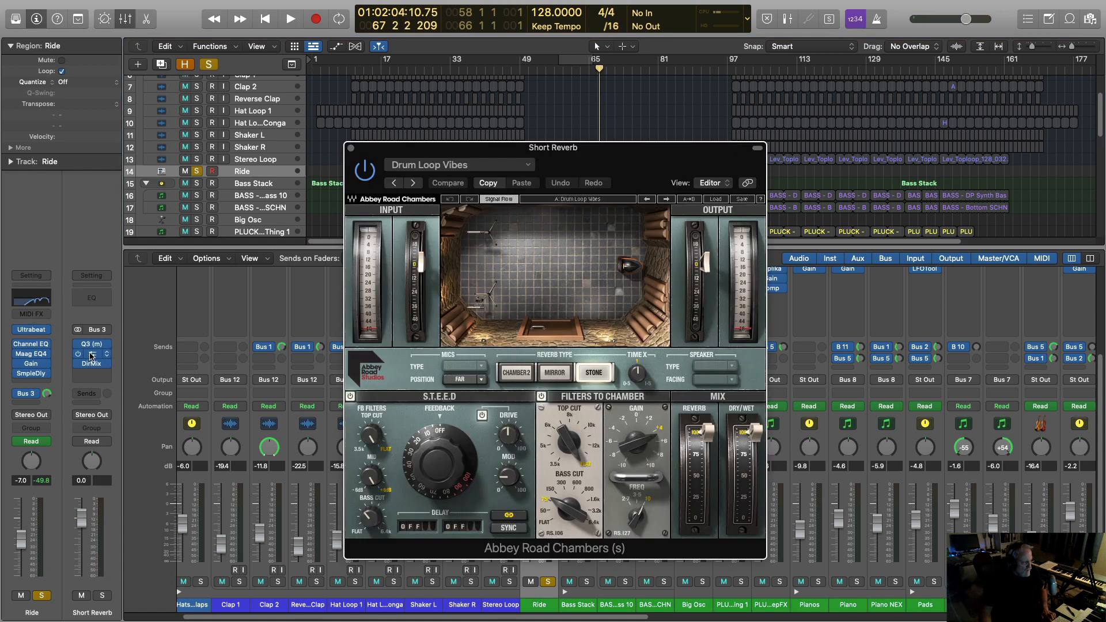
click(349, 148)
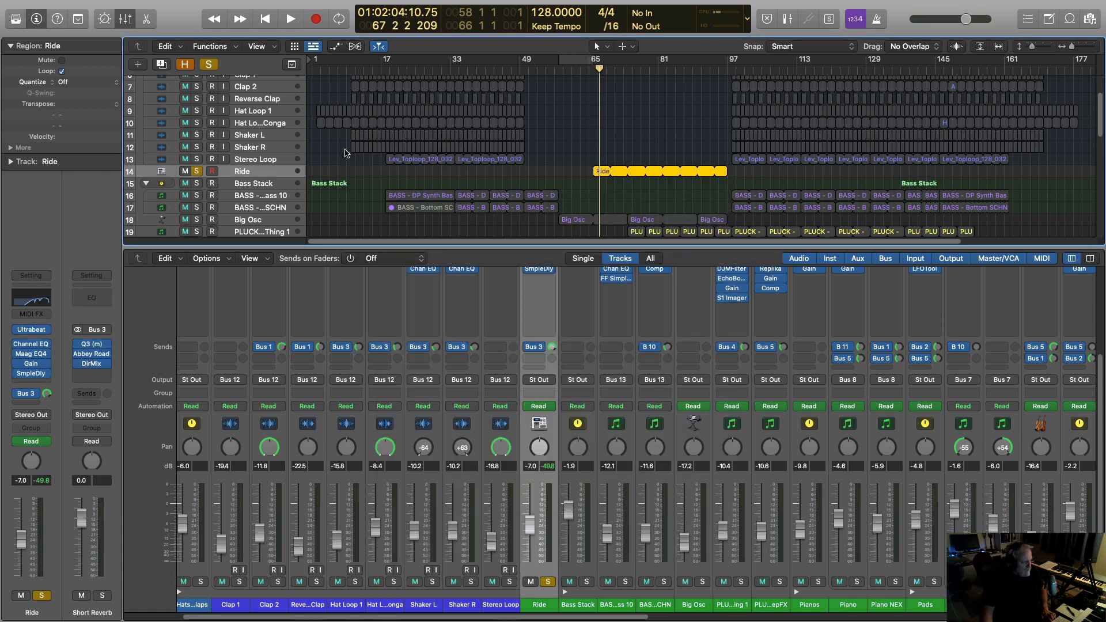
click(33, 355)
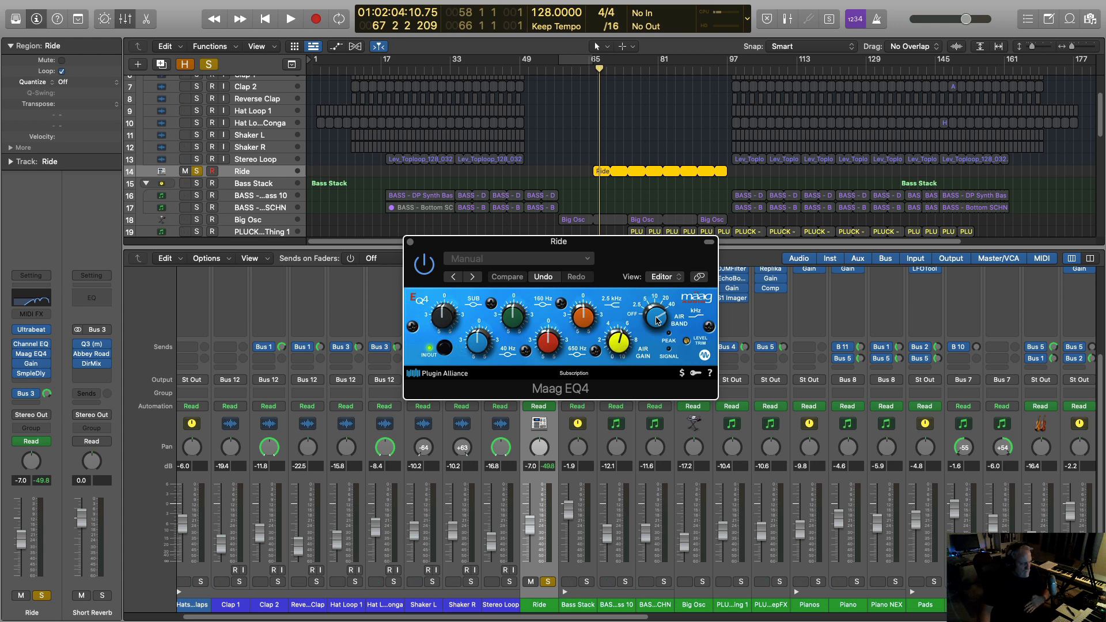
click(409, 242)
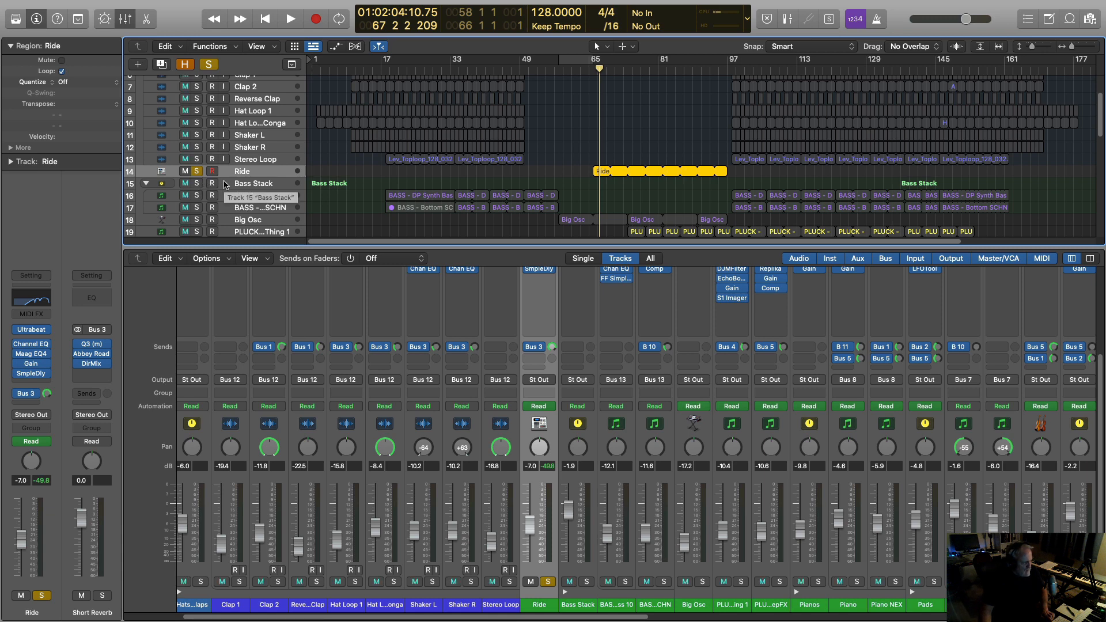
Play the soloed Ride and examine its Sample Delay settings.
key(space)
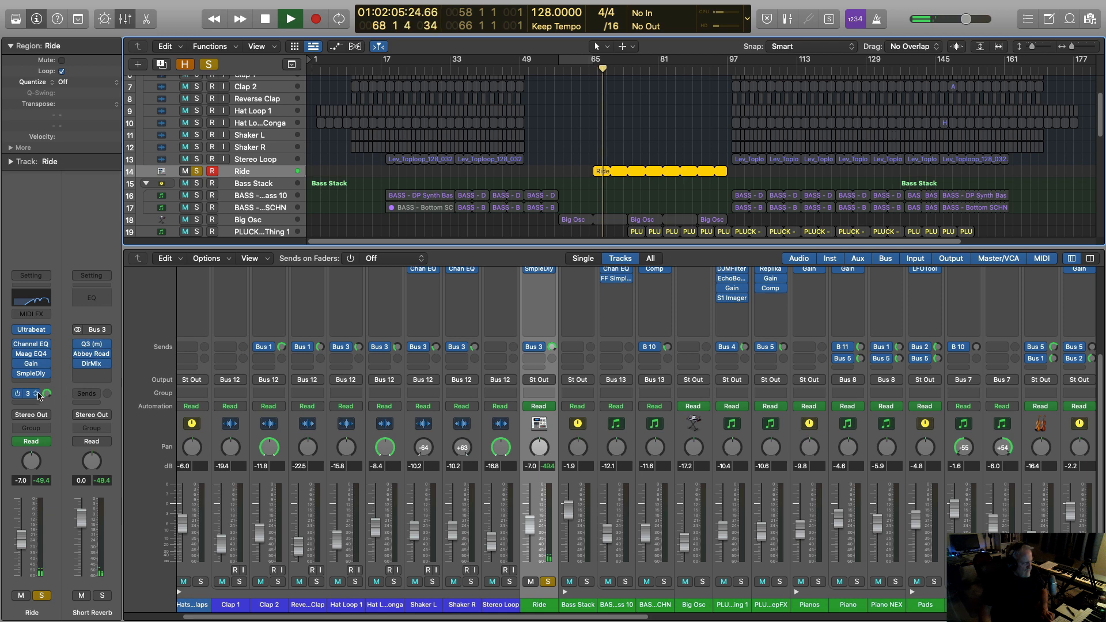
click(31, 374)
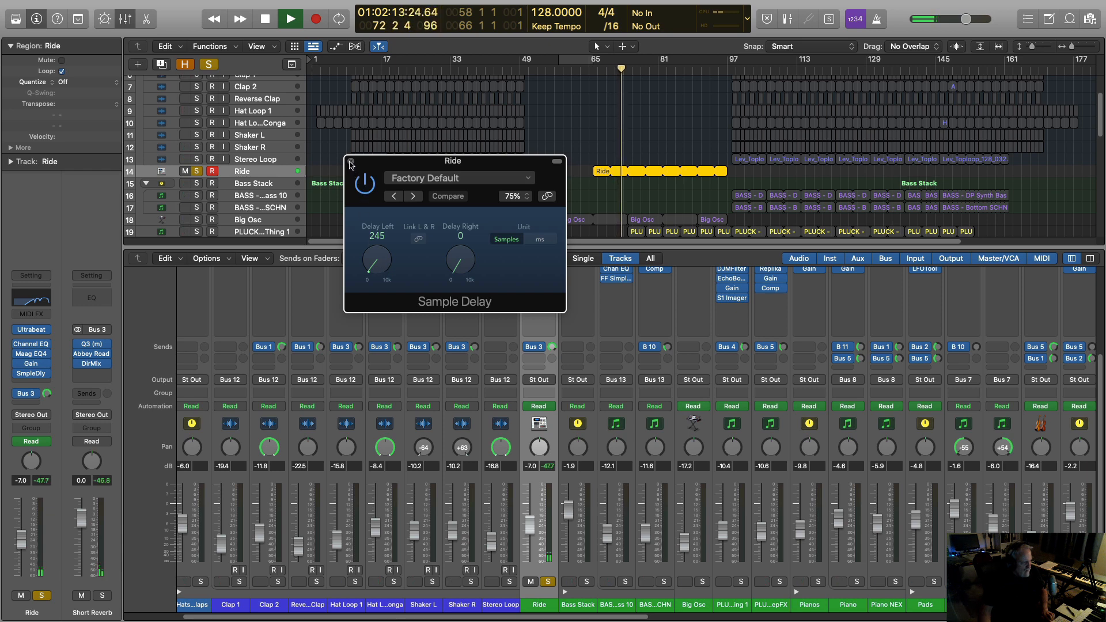
key(space)
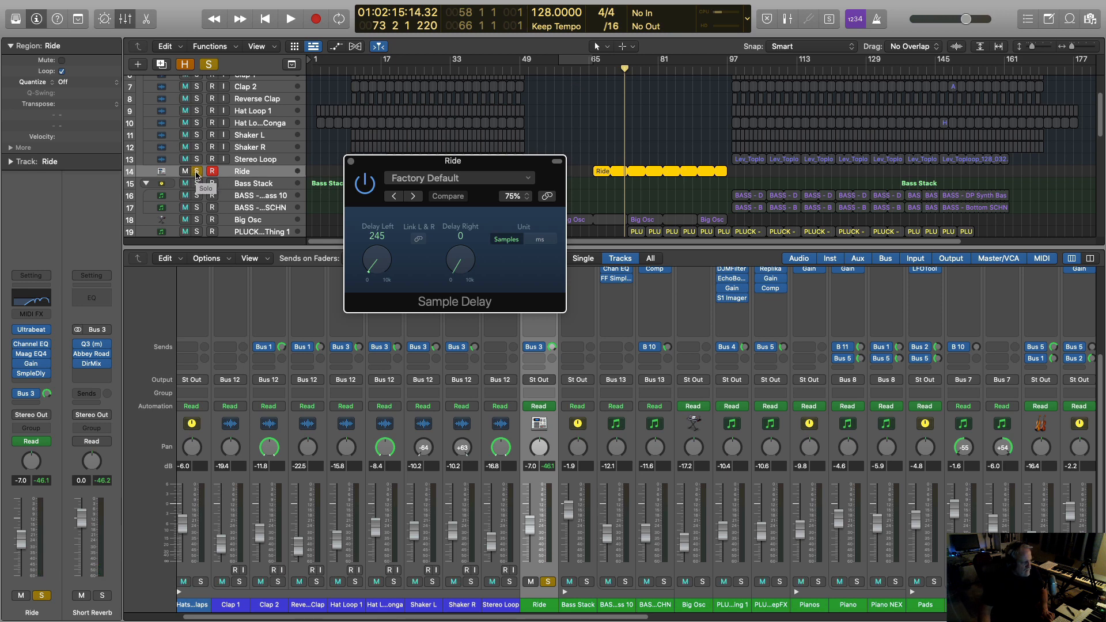
Compare the full mix with the Ride muted and unmuted, then solo the Ride again and close its Sample Delay.
key(space)
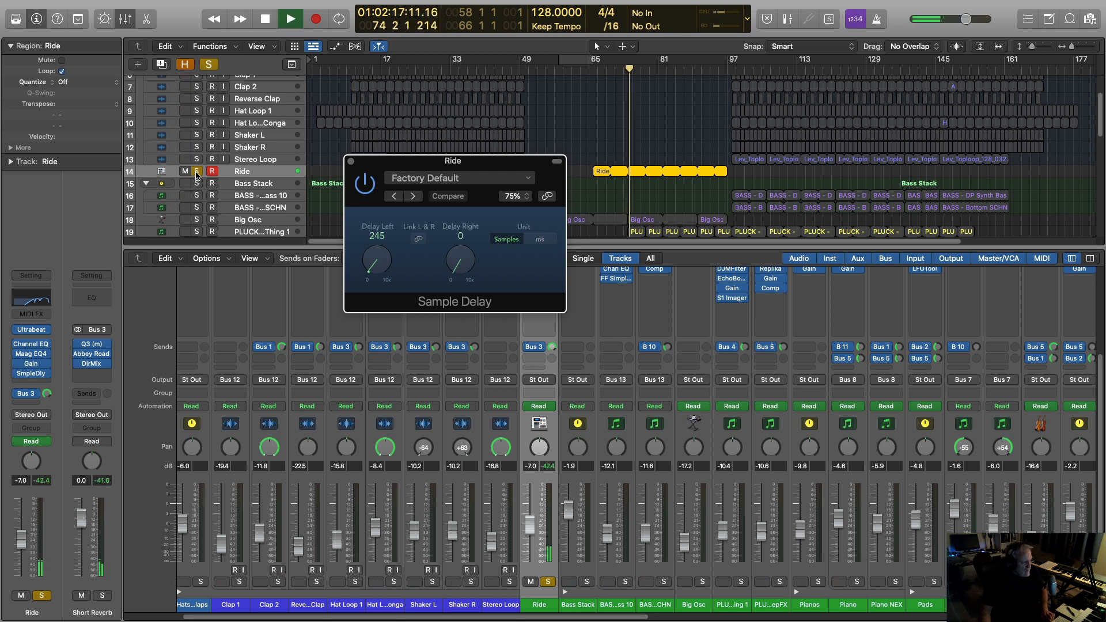
click(197, 172)
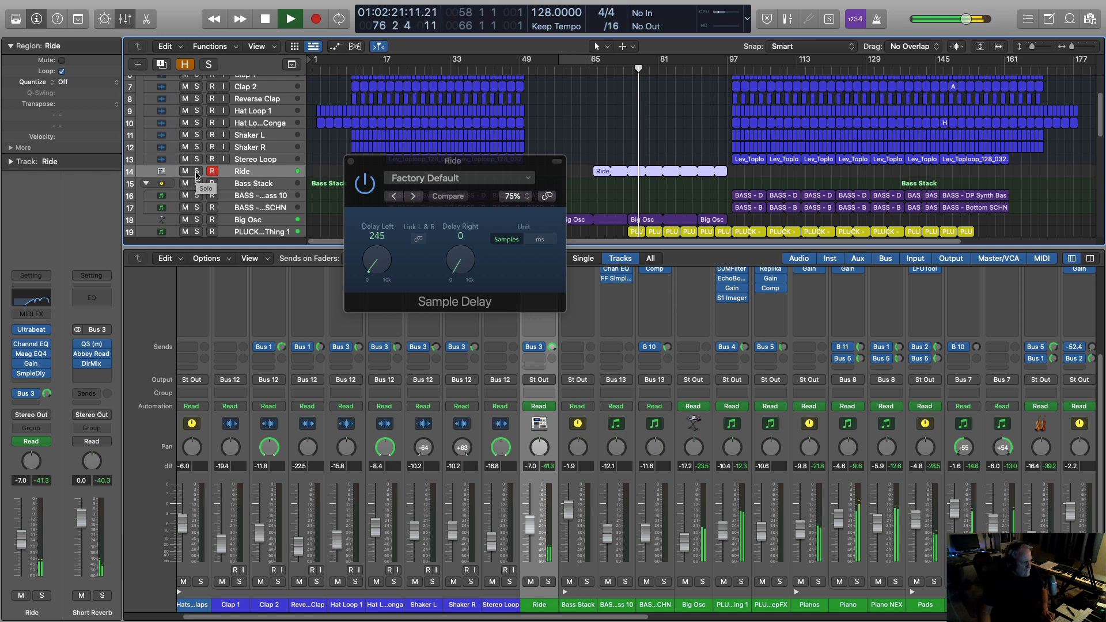
click(187, 172)
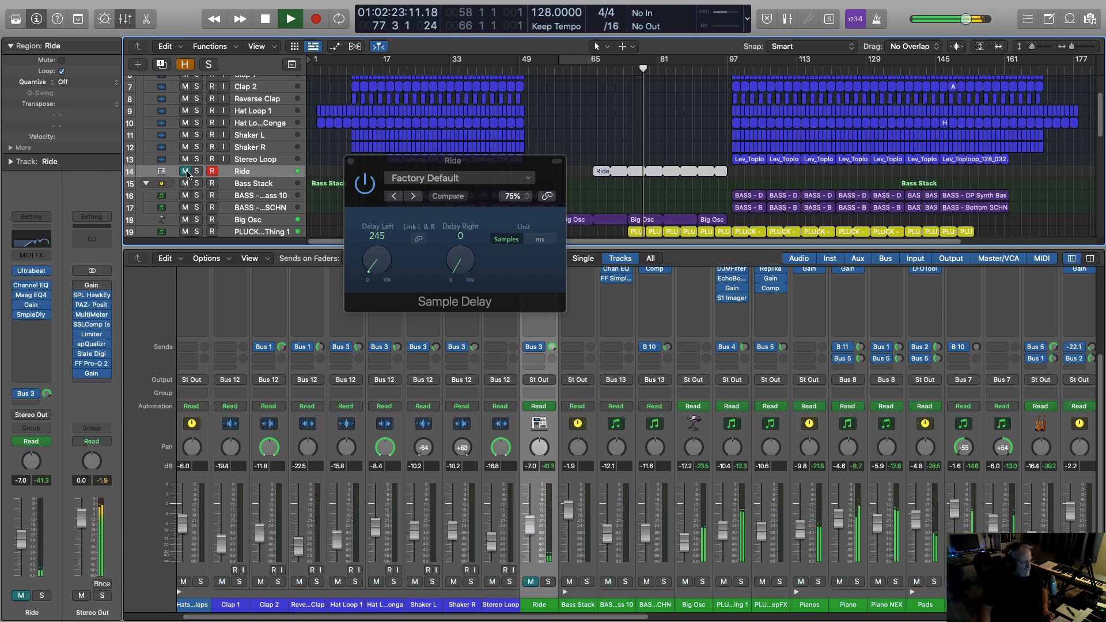
click(187, 172)
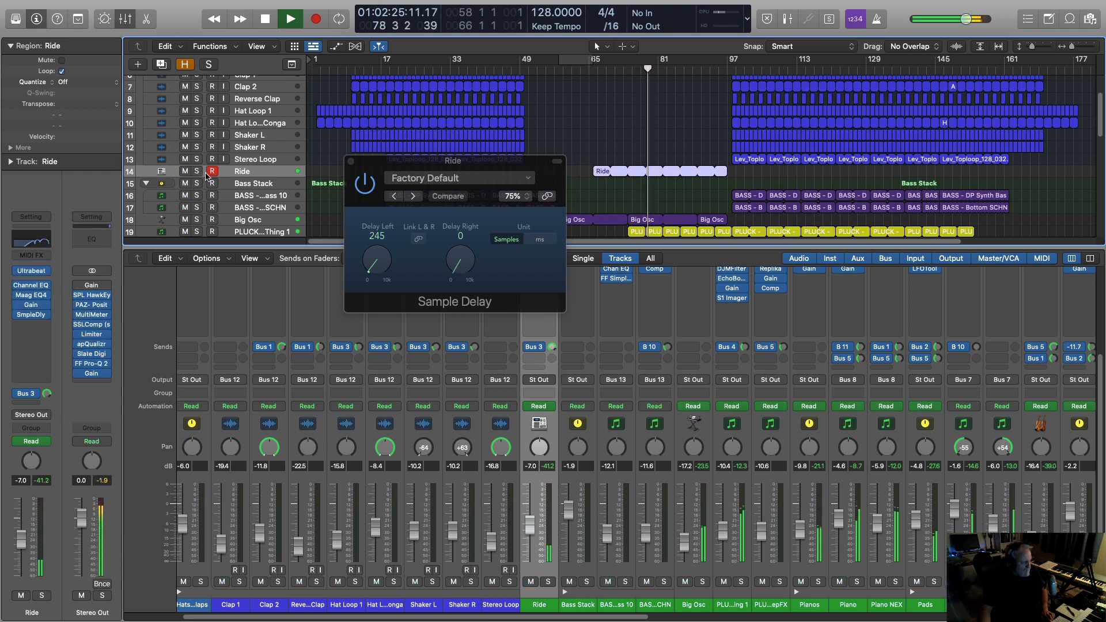
key(space)
click(197, 171)
click(350, 164)
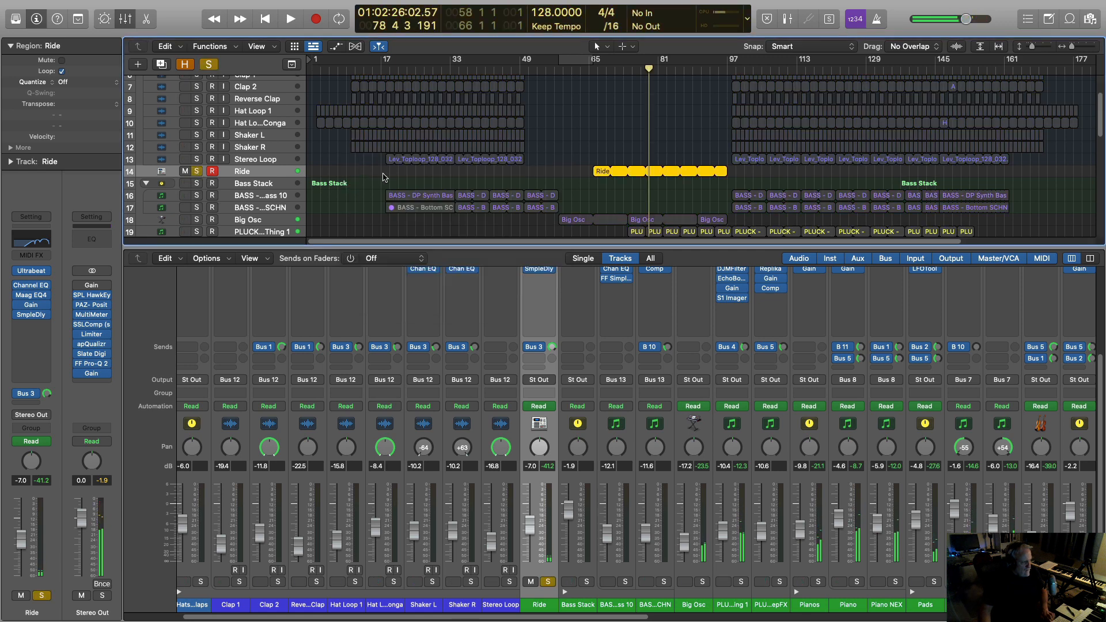
Take the Ride out of solo, solo Bass Stack, play from bar 17, and select the DP Synth Bass 10 track.
click(197, 168)
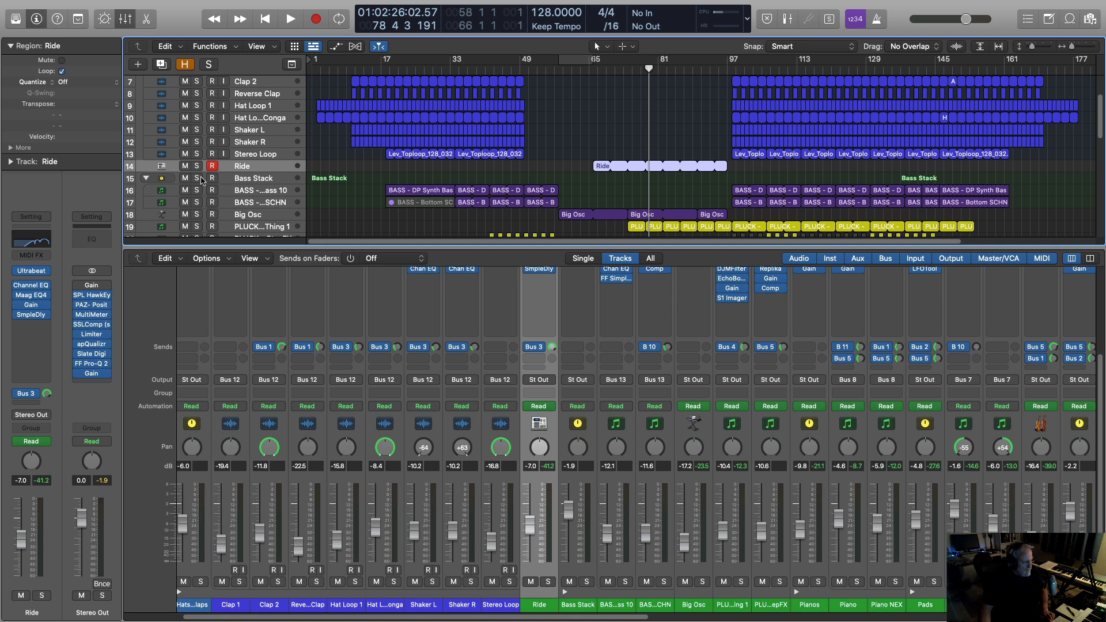
click(197, 179)
key(space)
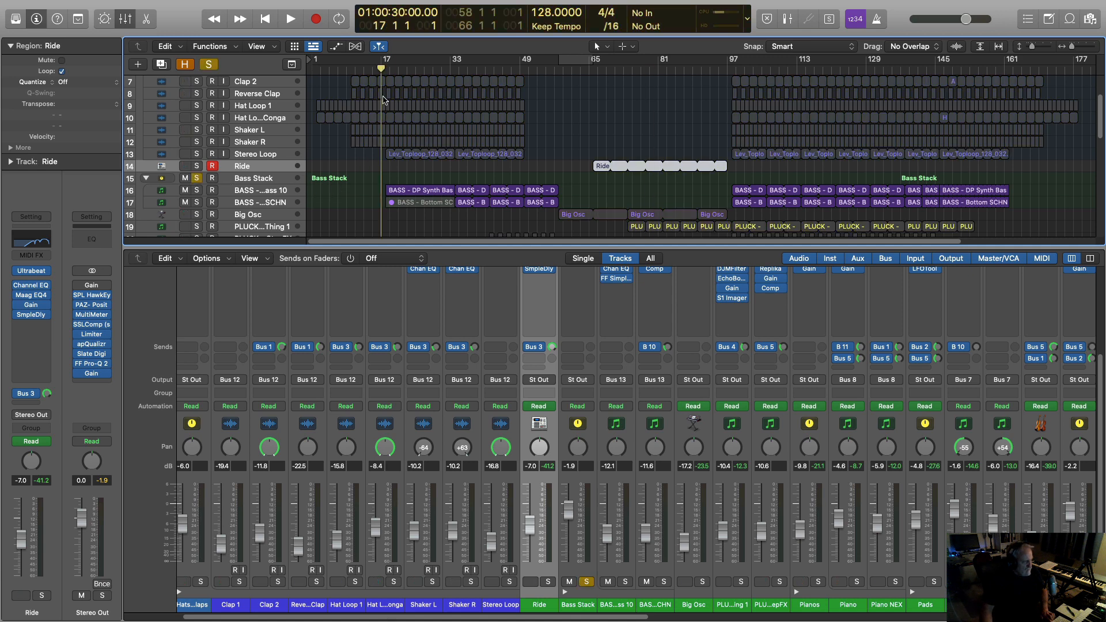
key(space)
click(257, 191)
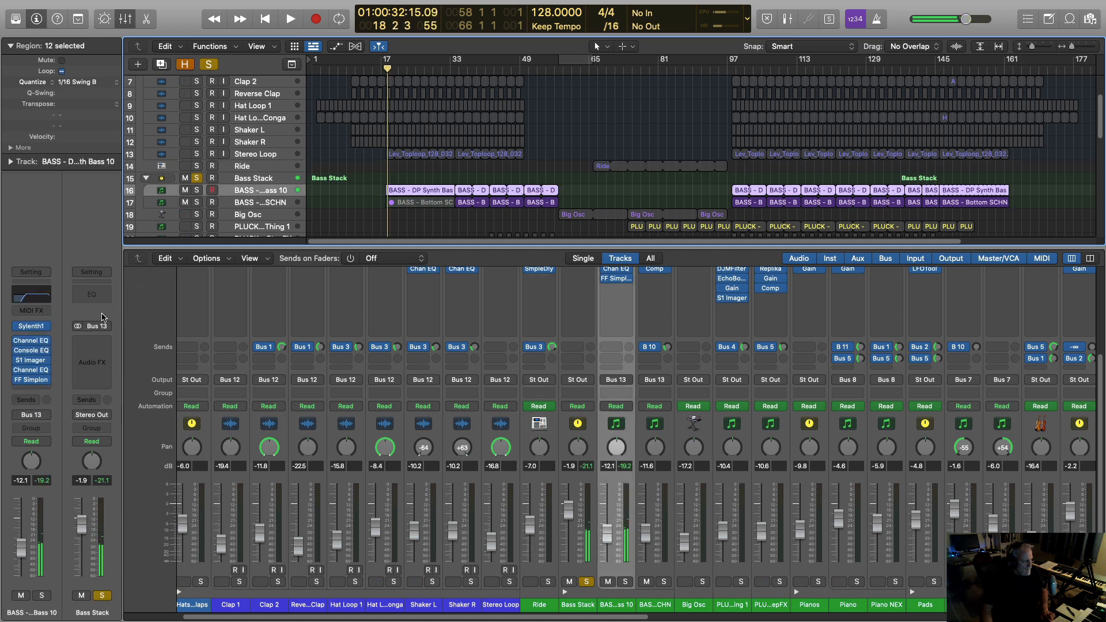
Open the synth bass's S1 Imager, reset its width to 1.00, and listen to the bass.
click(29, 361)
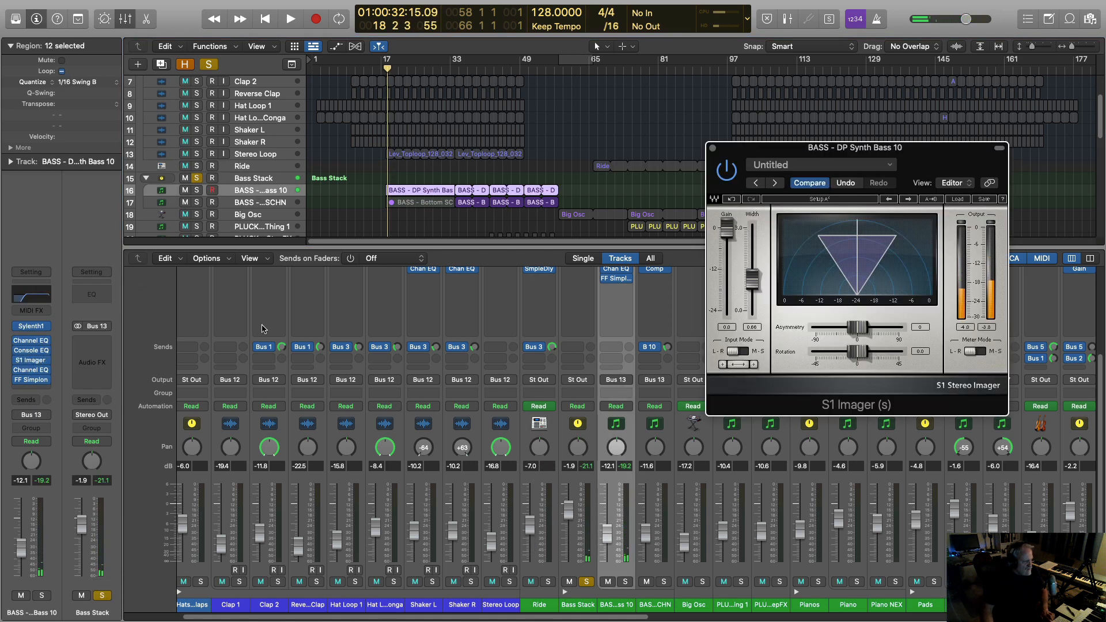
drag(749, 148, 654, 170)
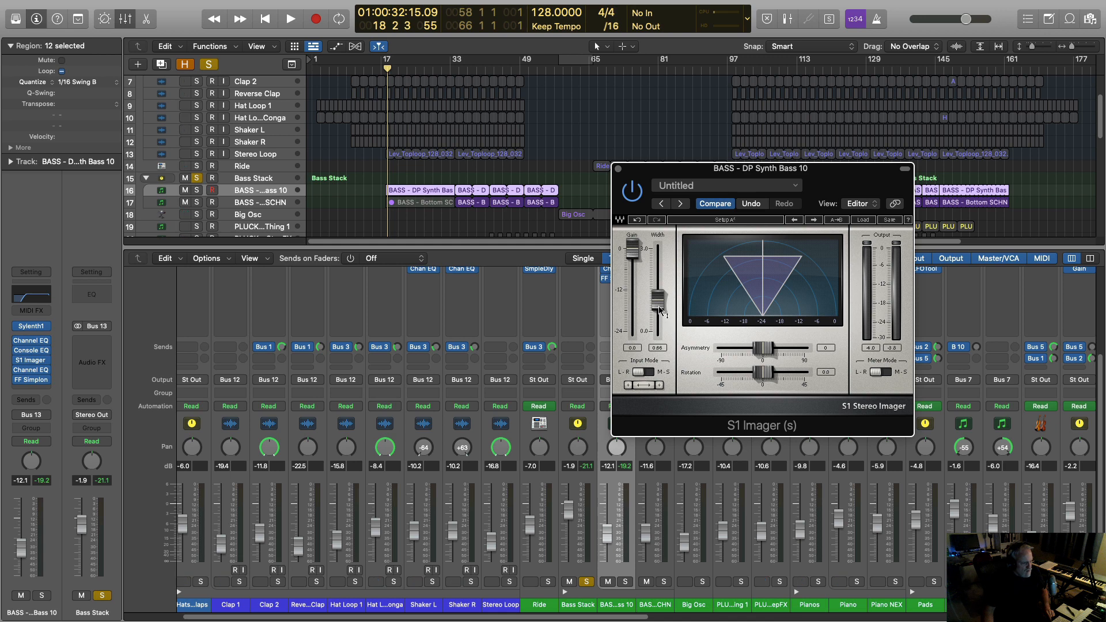
alt+click(658, 299)
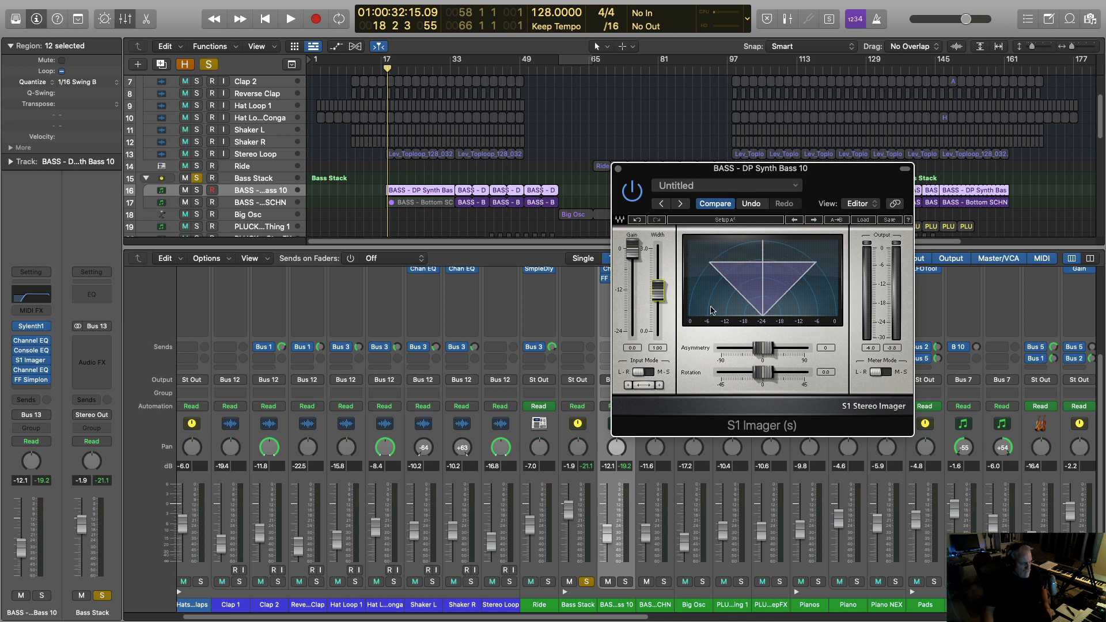
key(space)
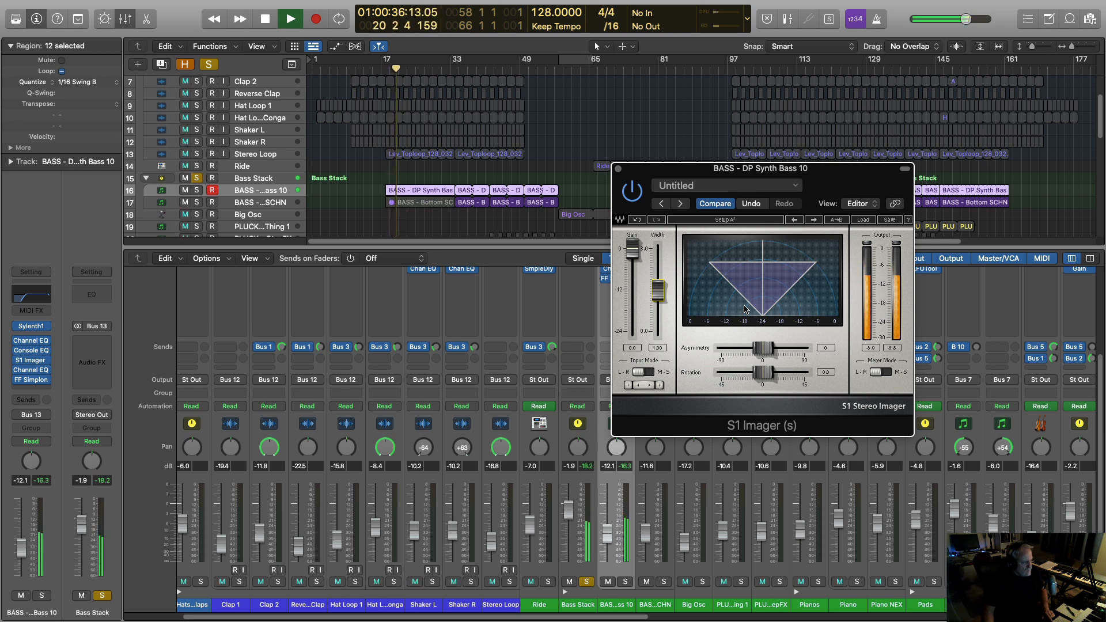
key(space)
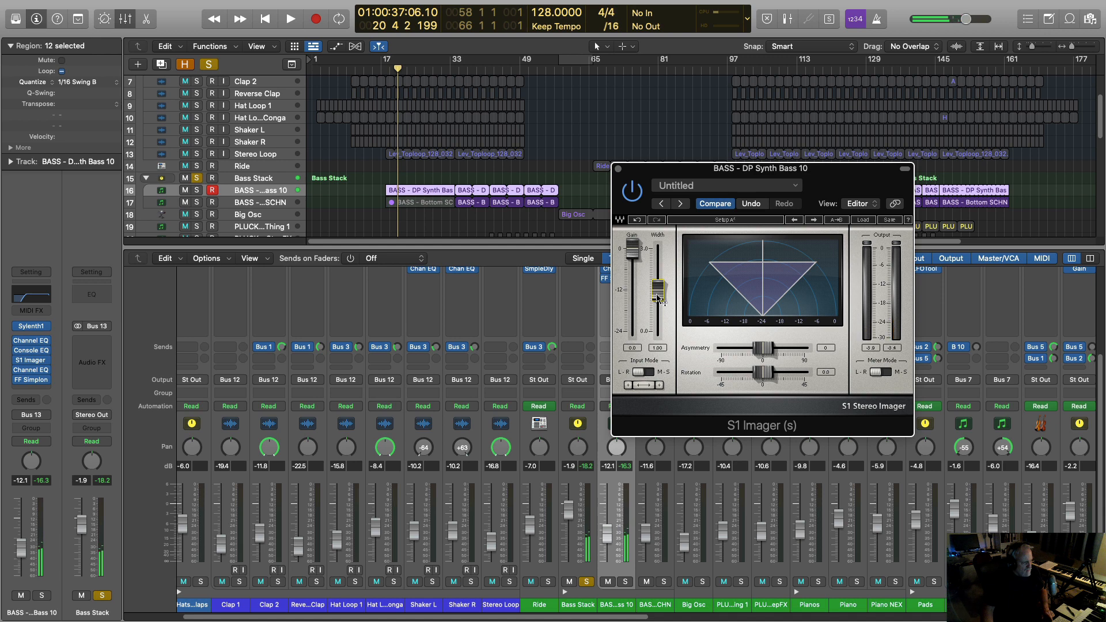
Narrow the S1 Imager width on the synth bass to about 0.8 and play it for comparison.
click(658, 296)
drag(658, 291, 659, 307)
key(space)
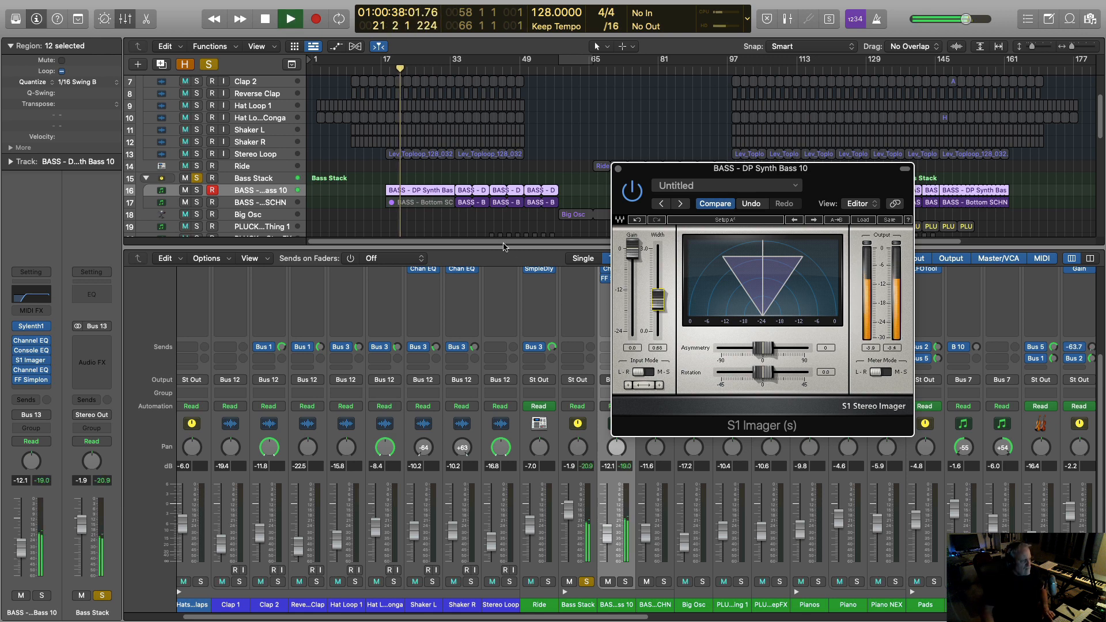
Move the playhead to bar 33, solo the Bottom SCHN bass track inside Bass Stack, and play it.
key(space)
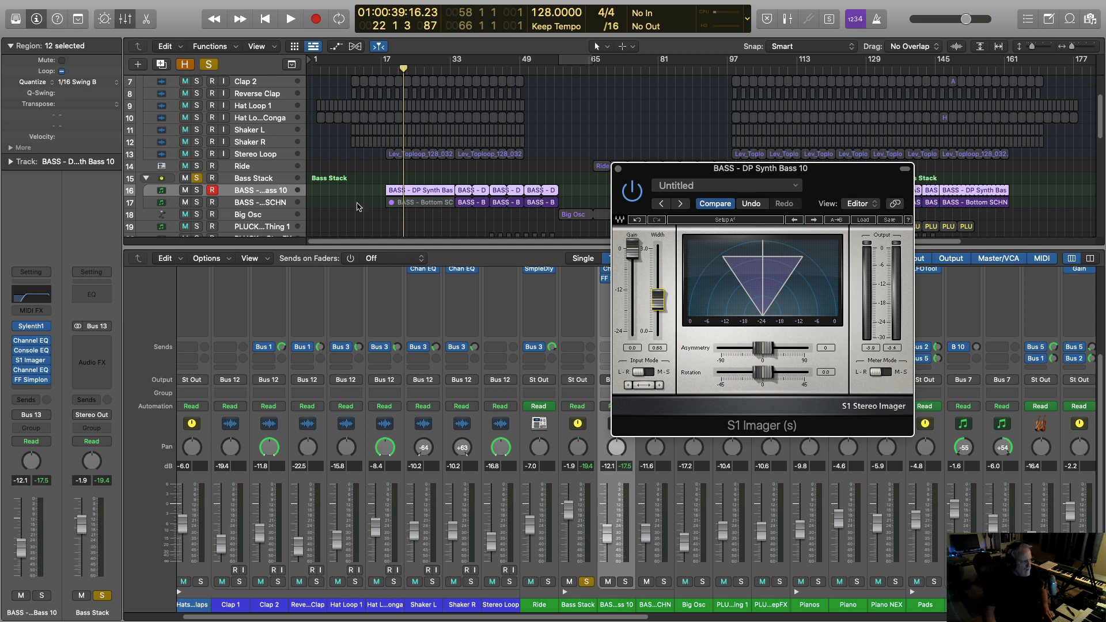
click(458, 69)
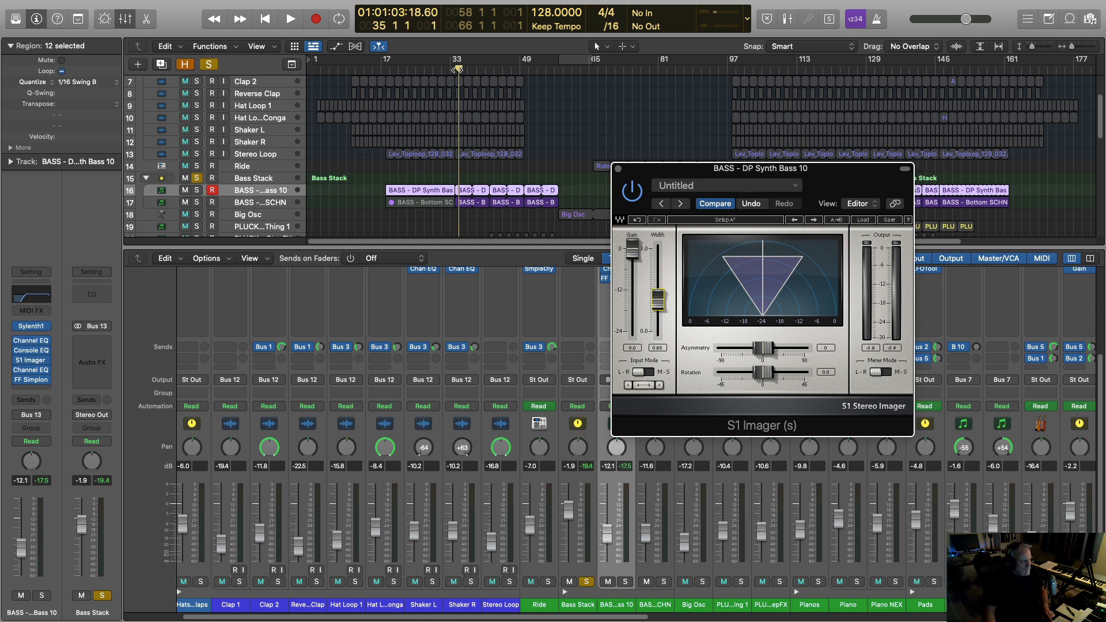
key(space)
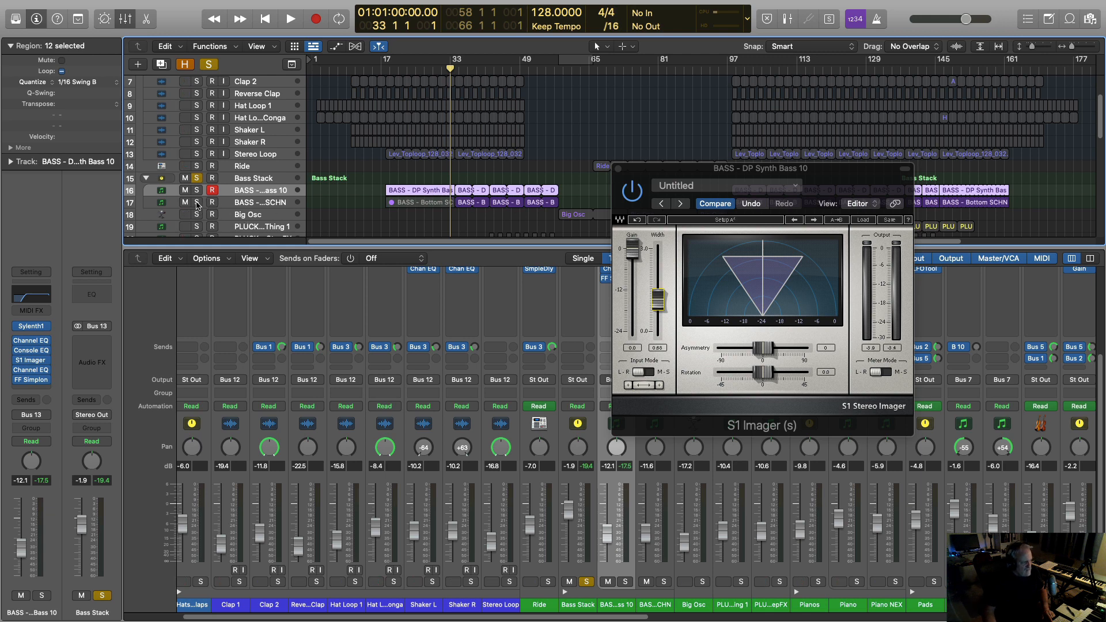
click(197, 203)
key(space)
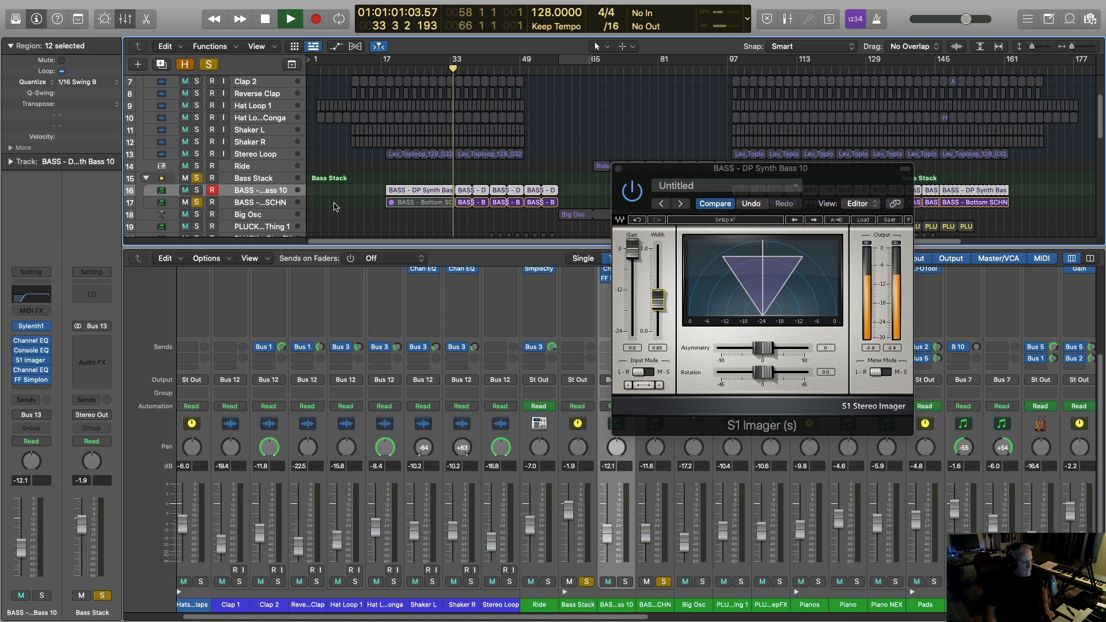
Compare the Bottom SCHN bass alone and with DP Synth Bass 10 soloed alongside it, then stop playback.
click(197, 191)
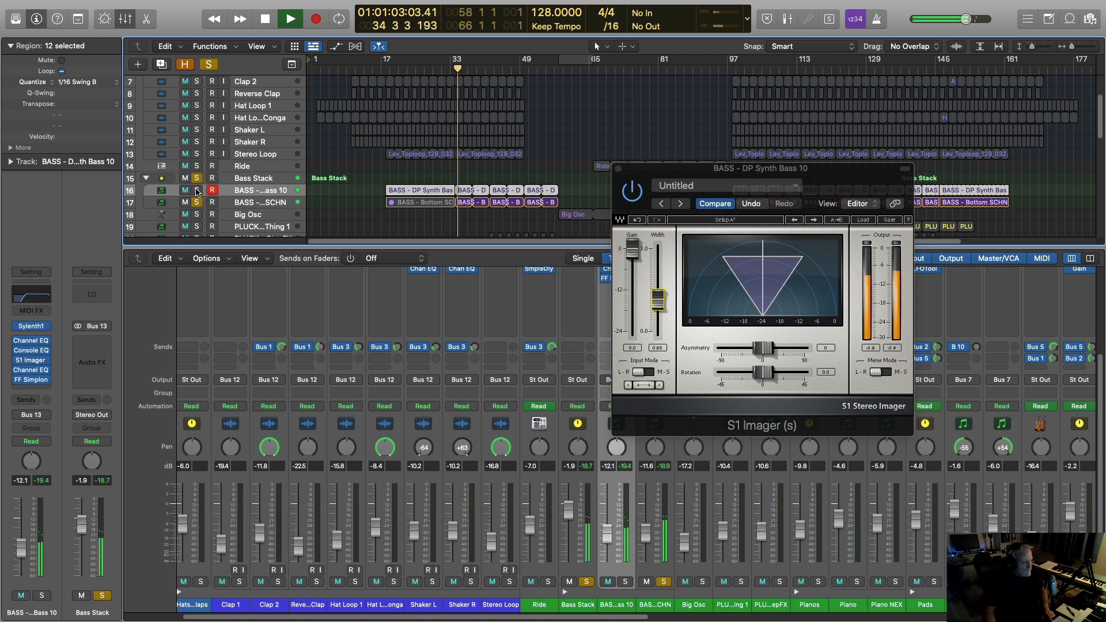
click(197, 191)
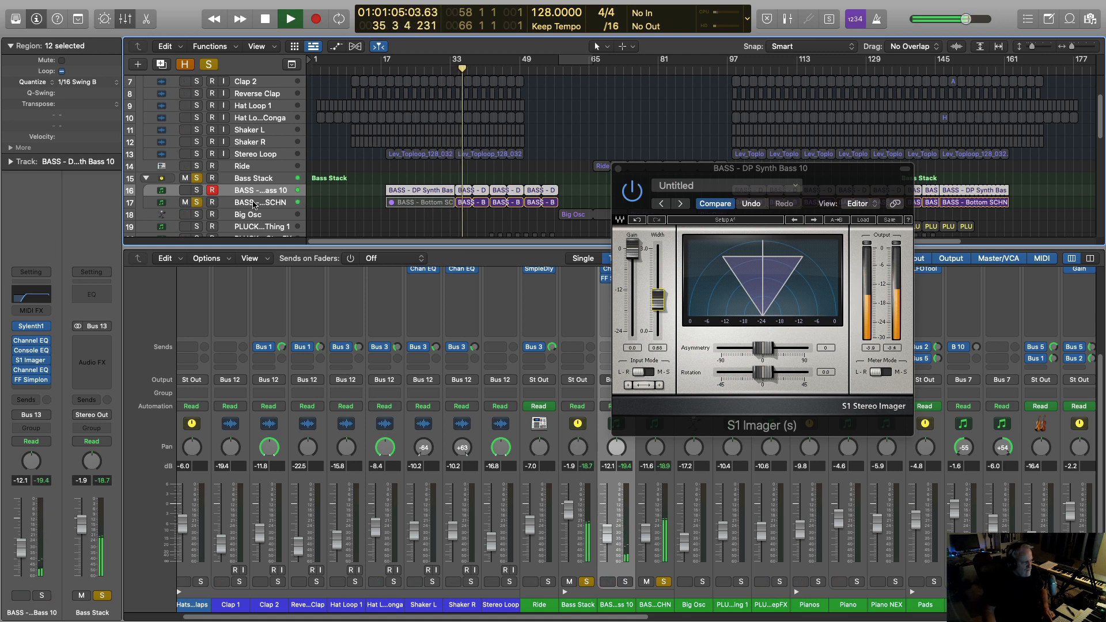
click(251, 201)
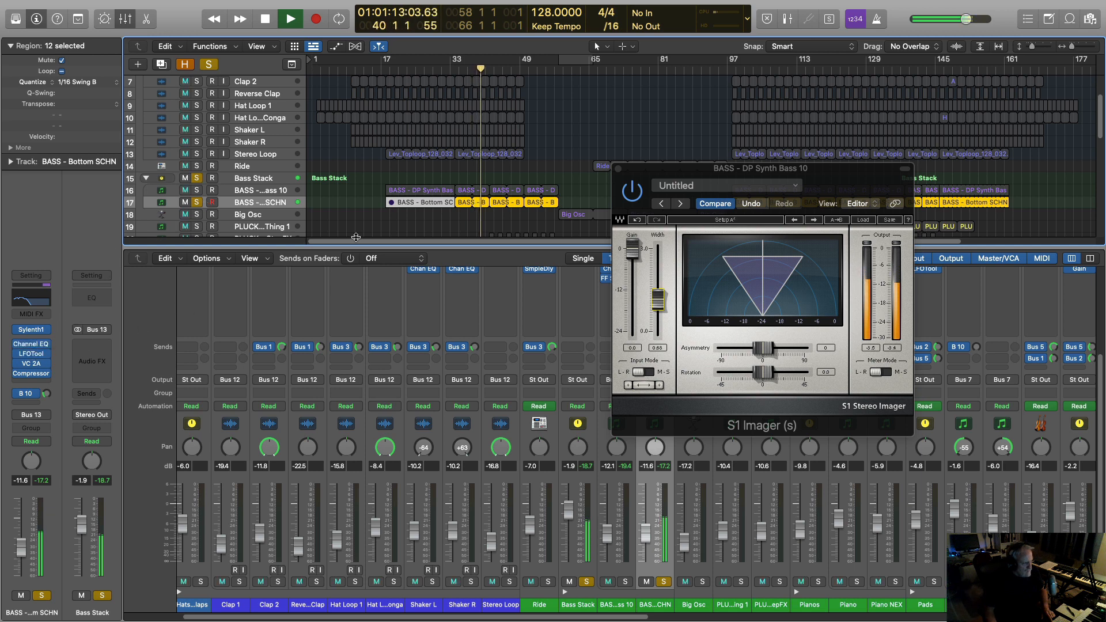
click(196, 191)
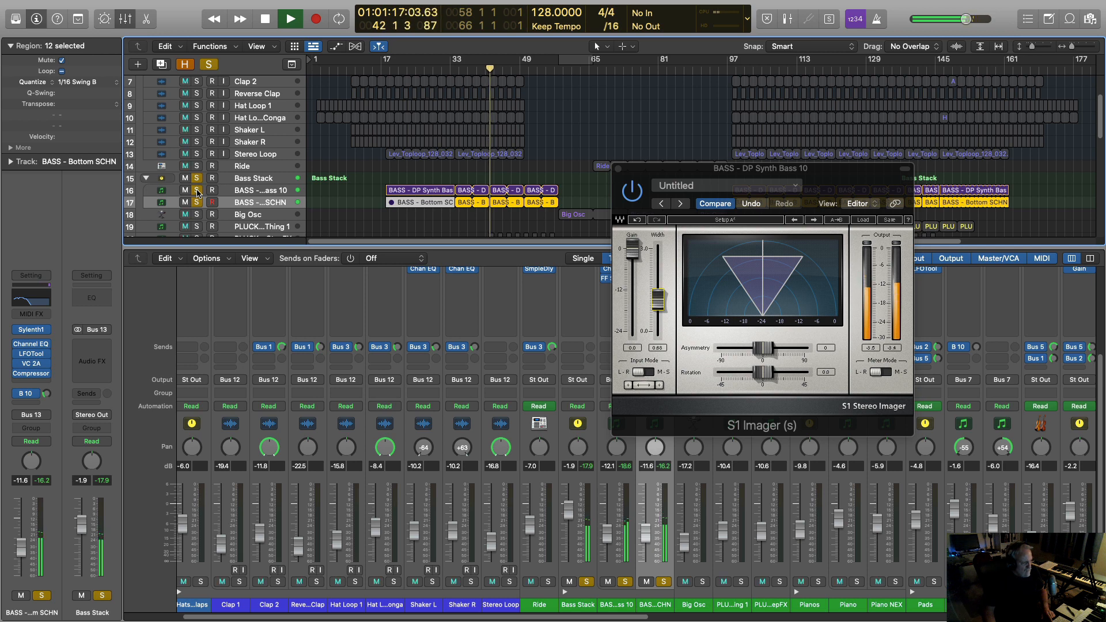
scroll(303, 199, down, 1)
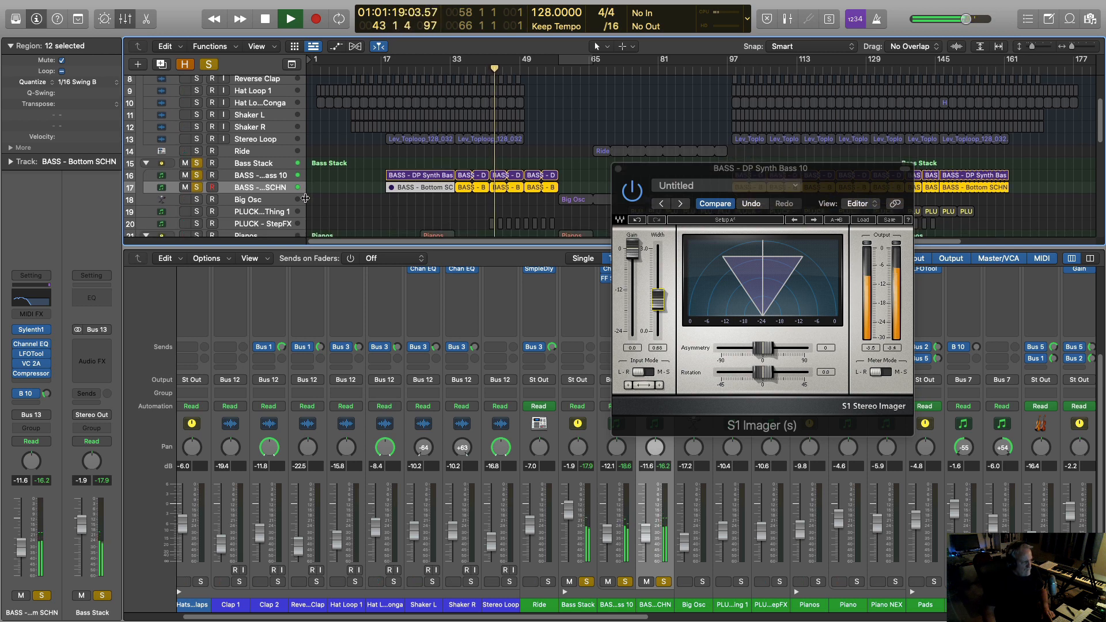
key(space)
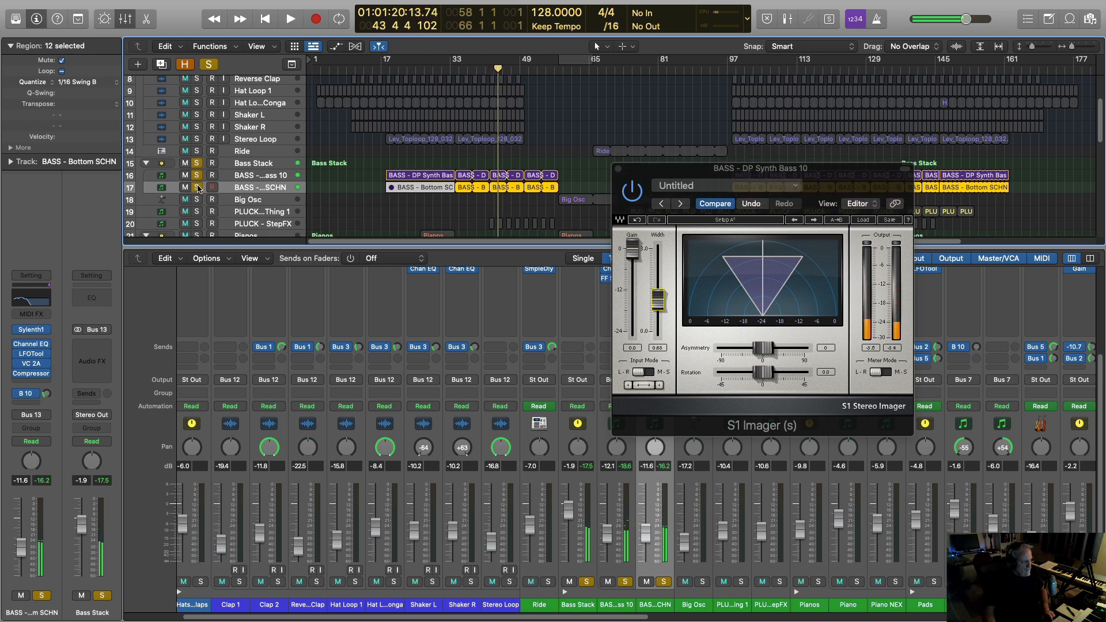
Switch the solo from the two bass tracks to Big Osc, close the S1 Imager, and place the playhead at bar 57.
click(196, 187)
click(196, 176)
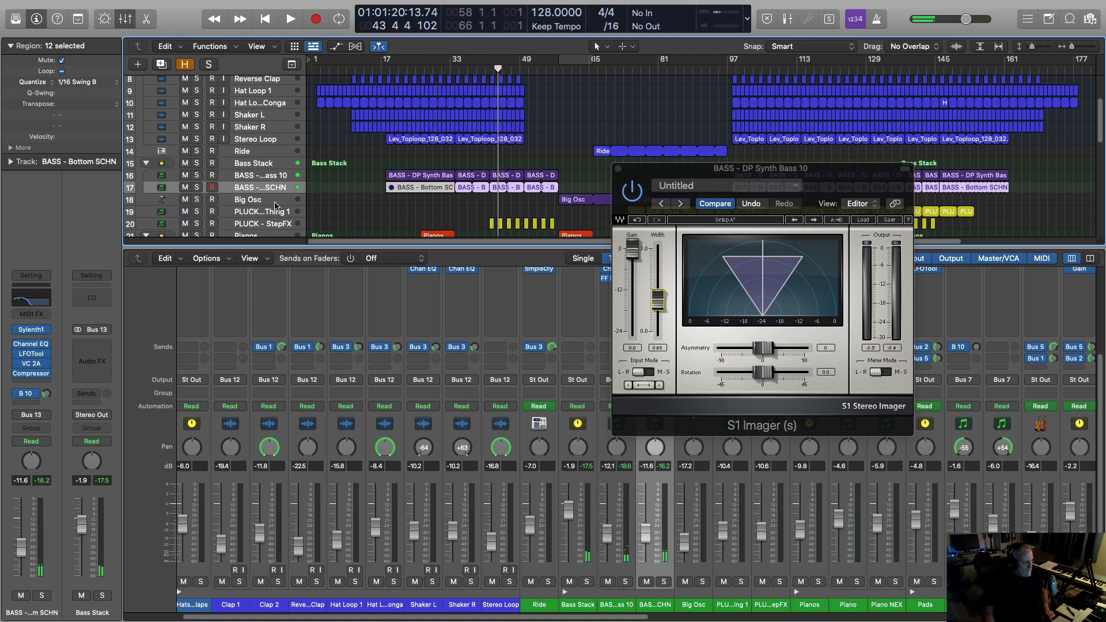
click(197, 199)
click(618, 168)
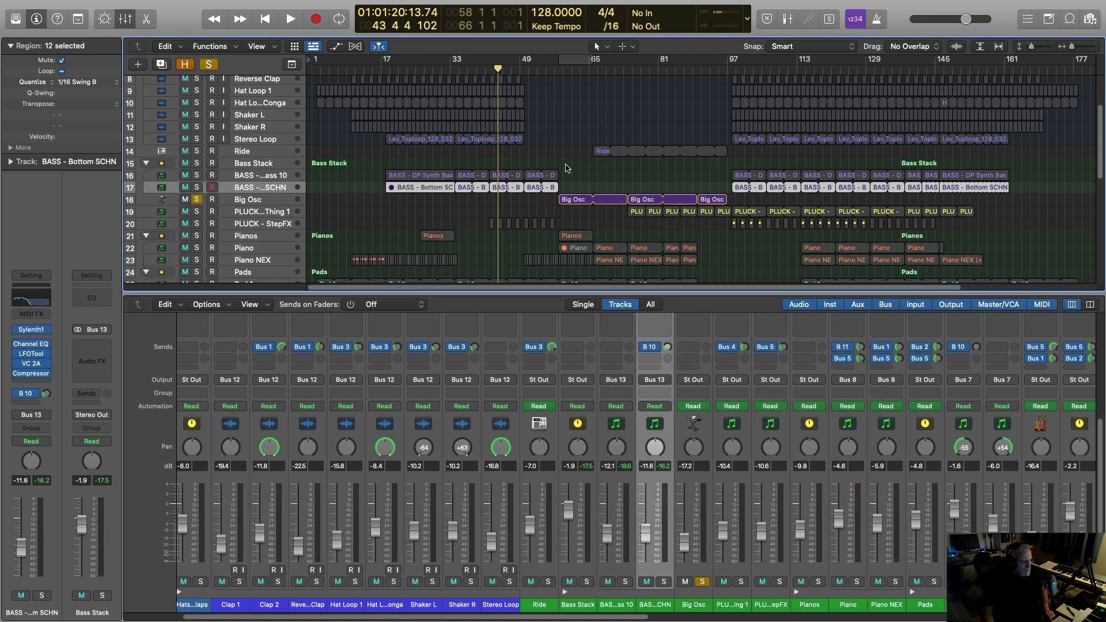
click(554, 68)
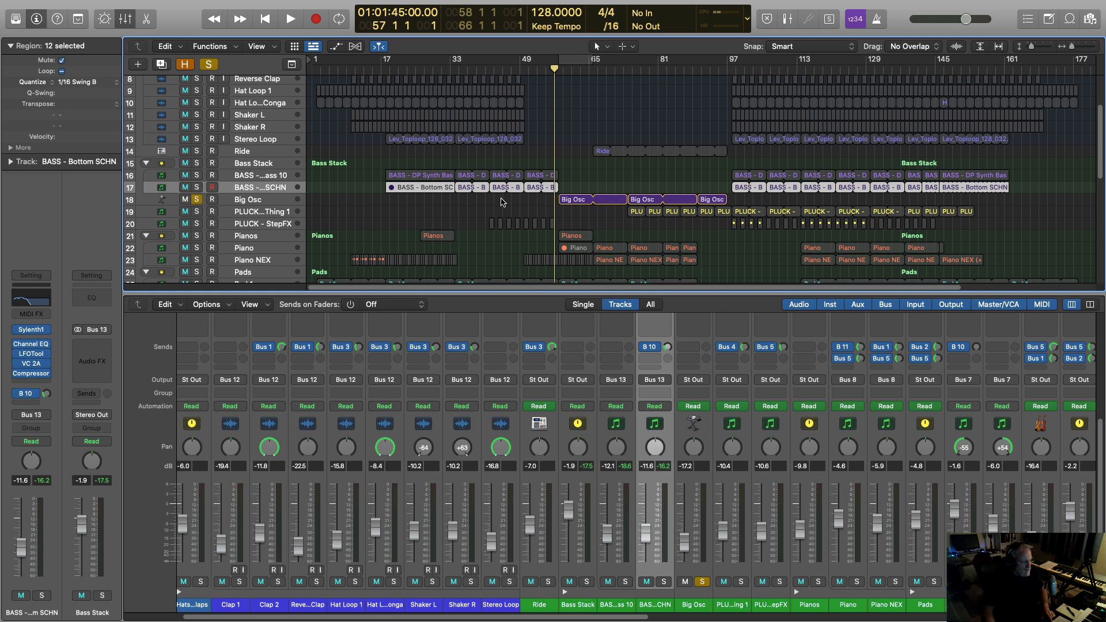
Open Big Osc's ES2 synth, turn off oscillators 1 and 3, and listen to oscillator 2 alone.
click(248, 201)
click(32, 279)
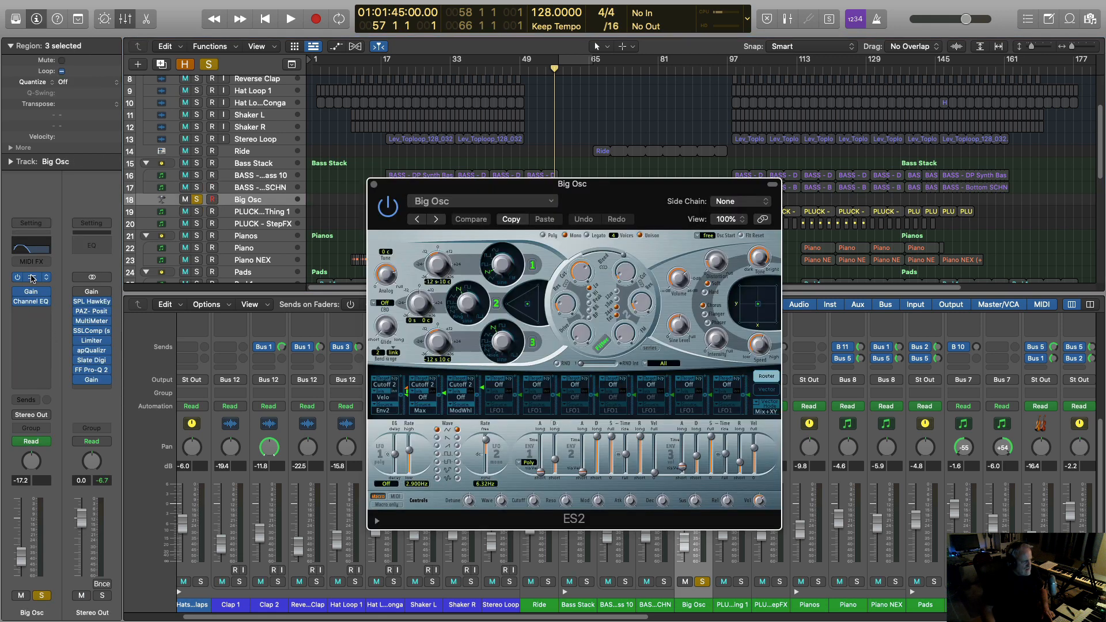
drag(432, 187, 316, 208)
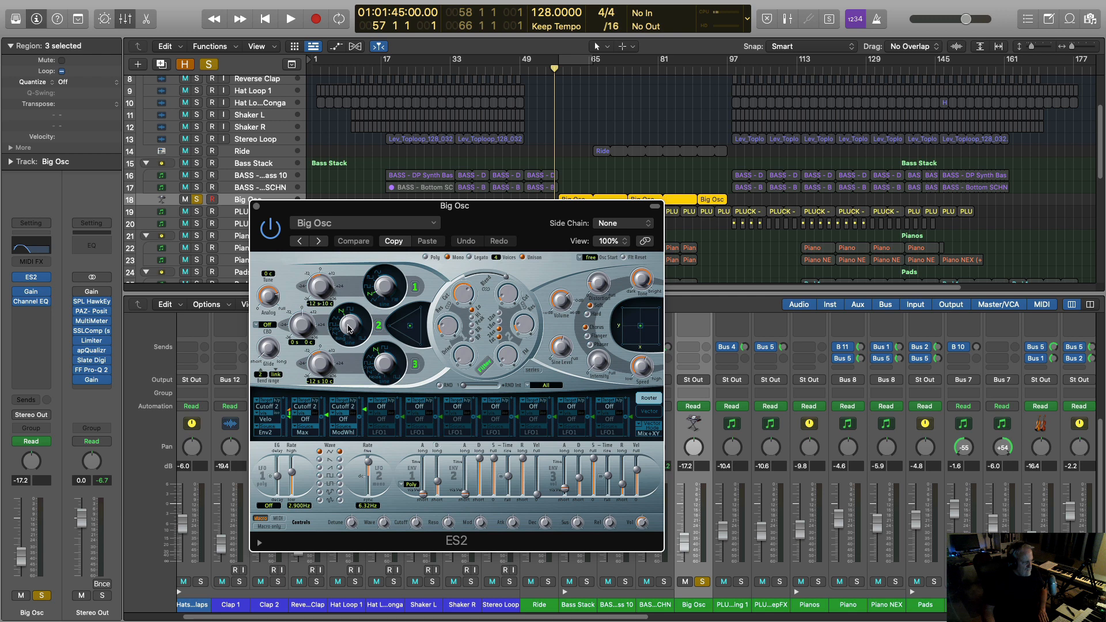
click(415, 286)
click(415, 364)
key(space)
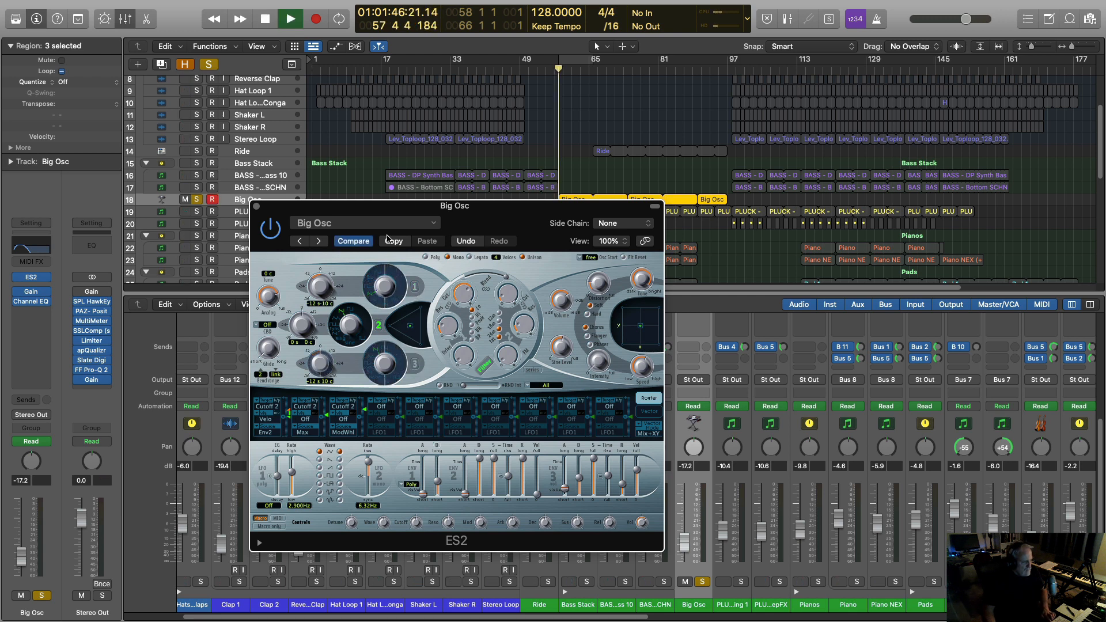
key(space)
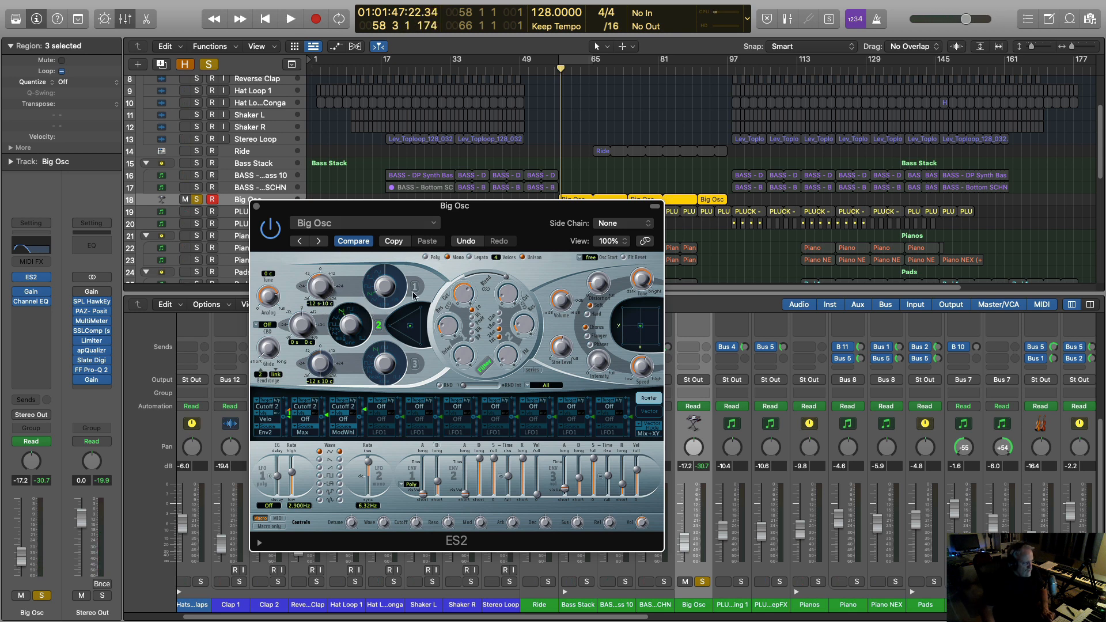
Turn ES2 oscillators 1 and 3 back on and close the synth window.
click(414, 288)
click(414, 364)
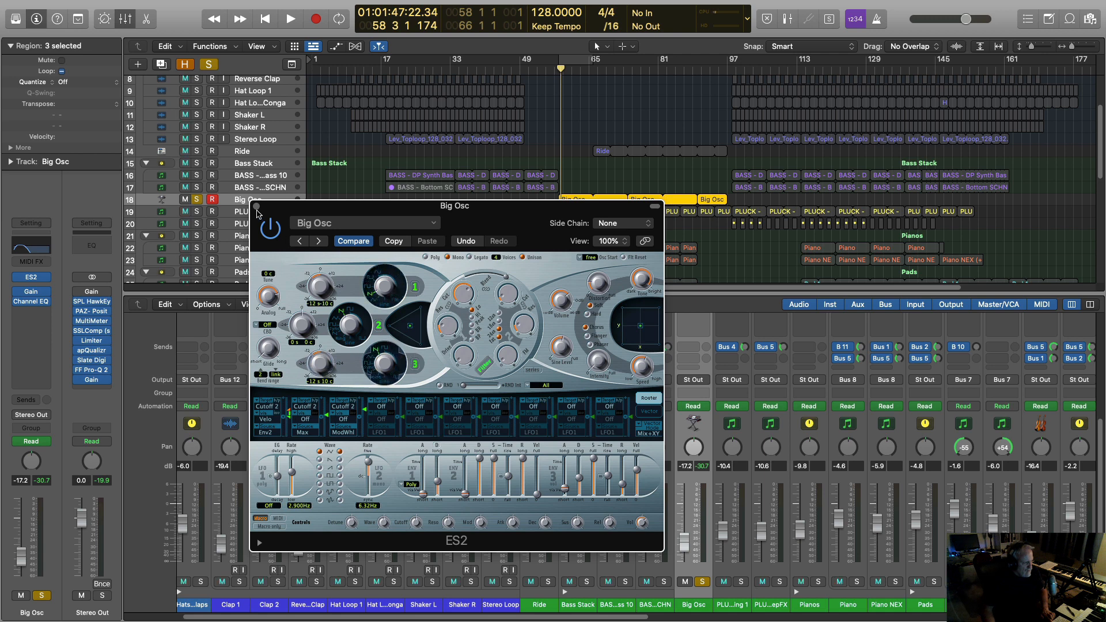
click(257, 207)
Play Big Osc from bar 57 and compare it soloed against the full mix.
key(space)
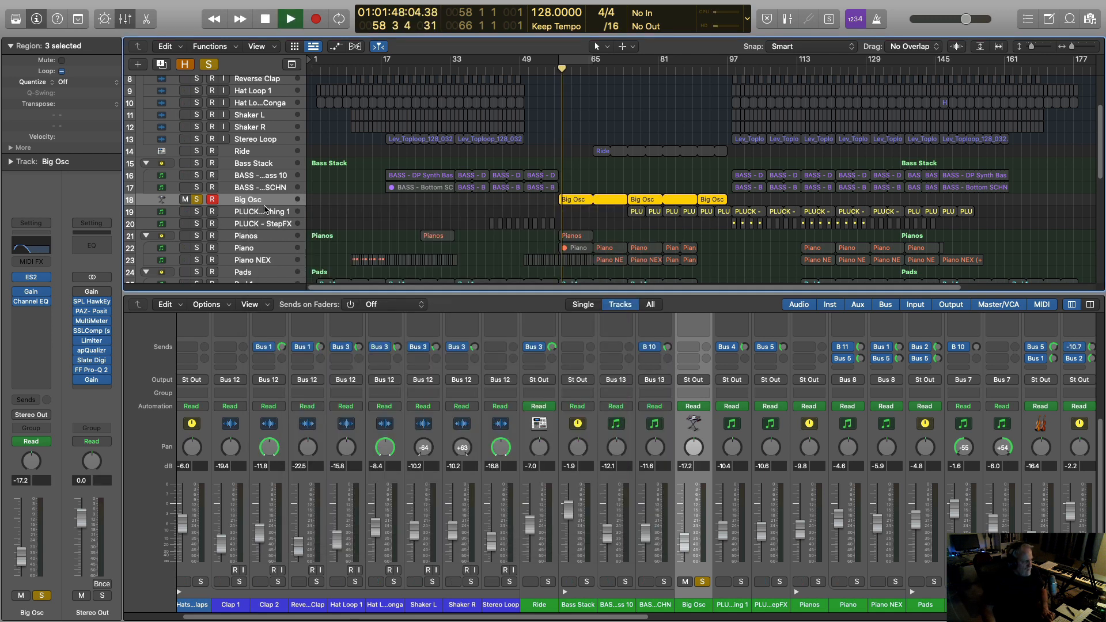
key(space)
key(comma)
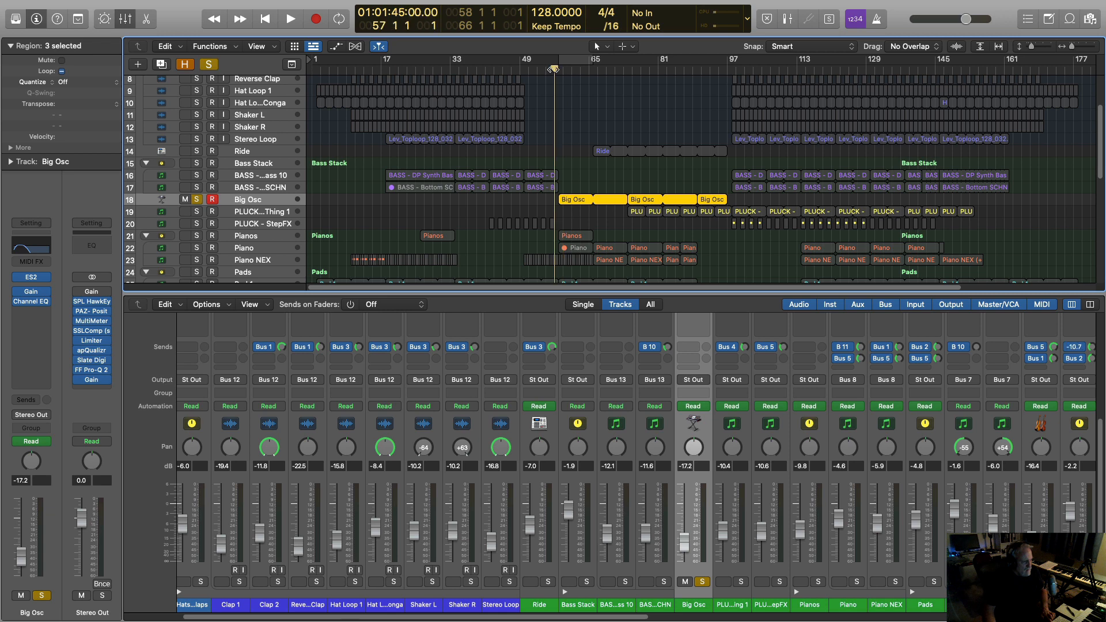
key(space)
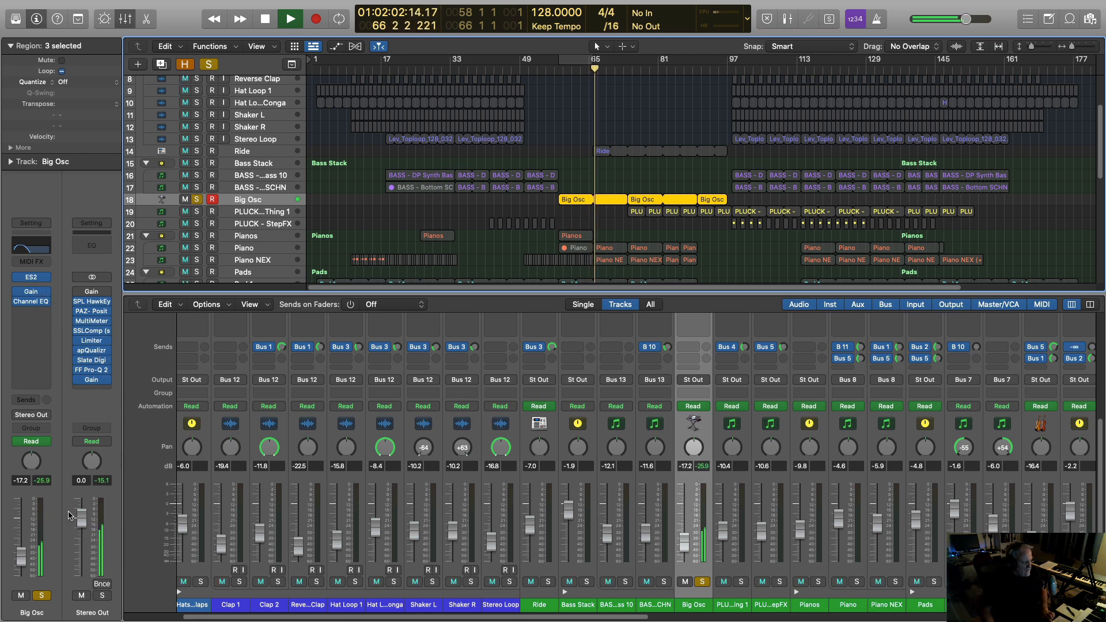
click(41, 596)
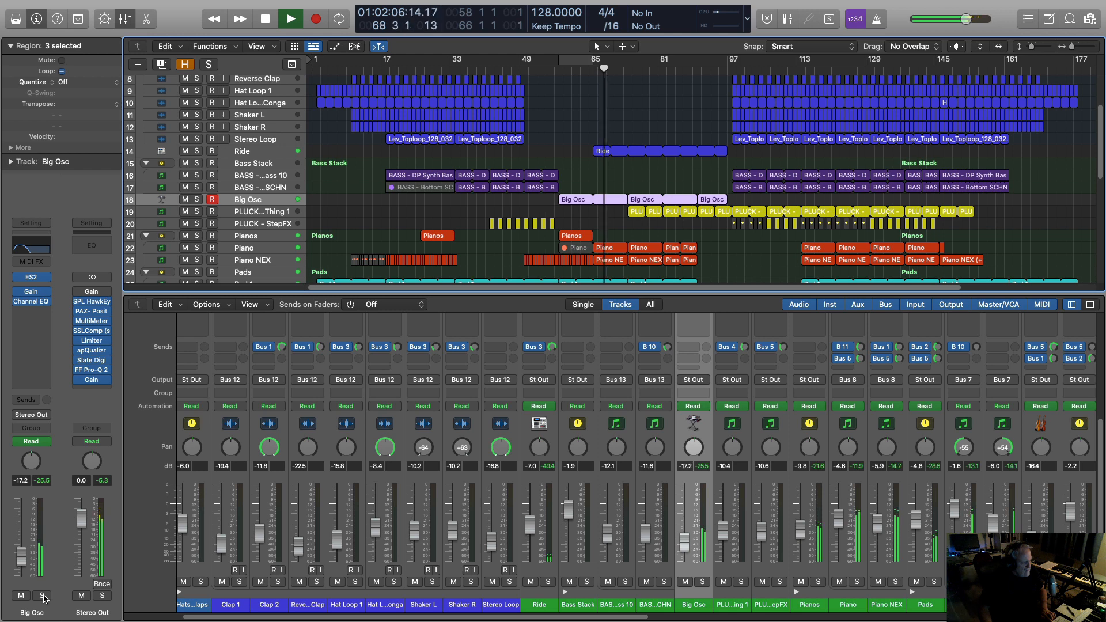
click(42, 595)
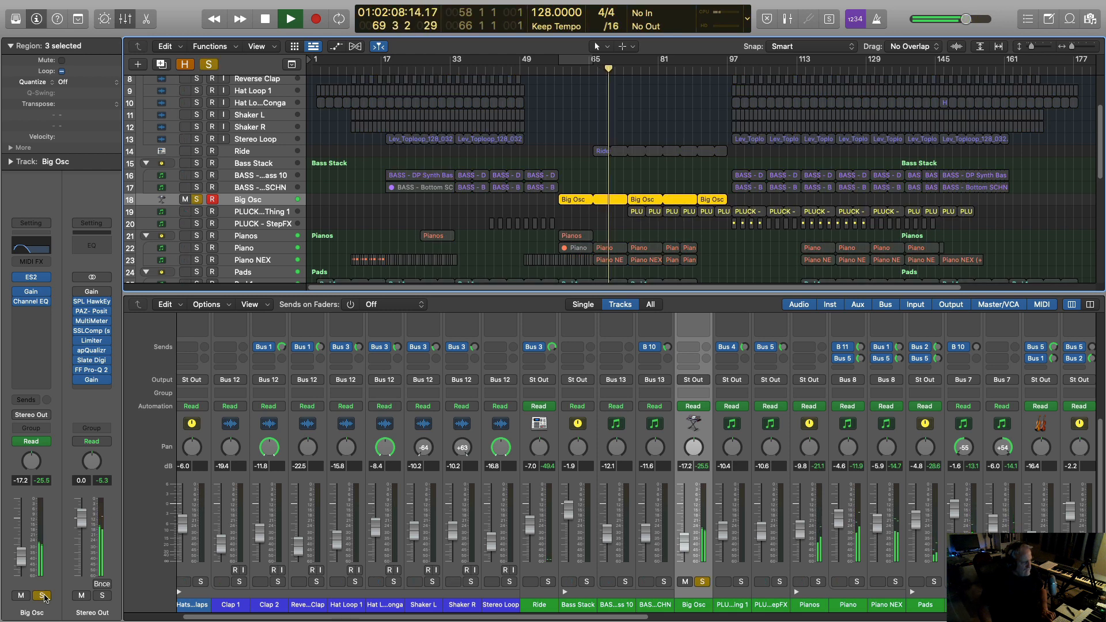
key(space)
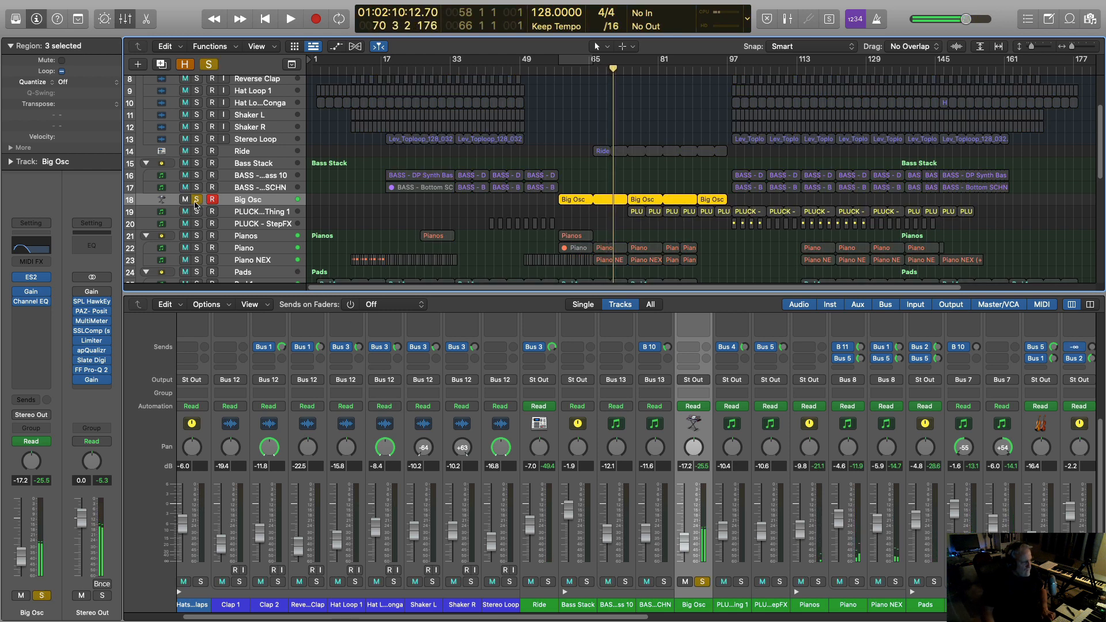
Switch the solo from Big Osc to the PLUCK - Deadmau5 Thing 1 track and play it from bar 74.
click(197, 200)
click(197, 212)
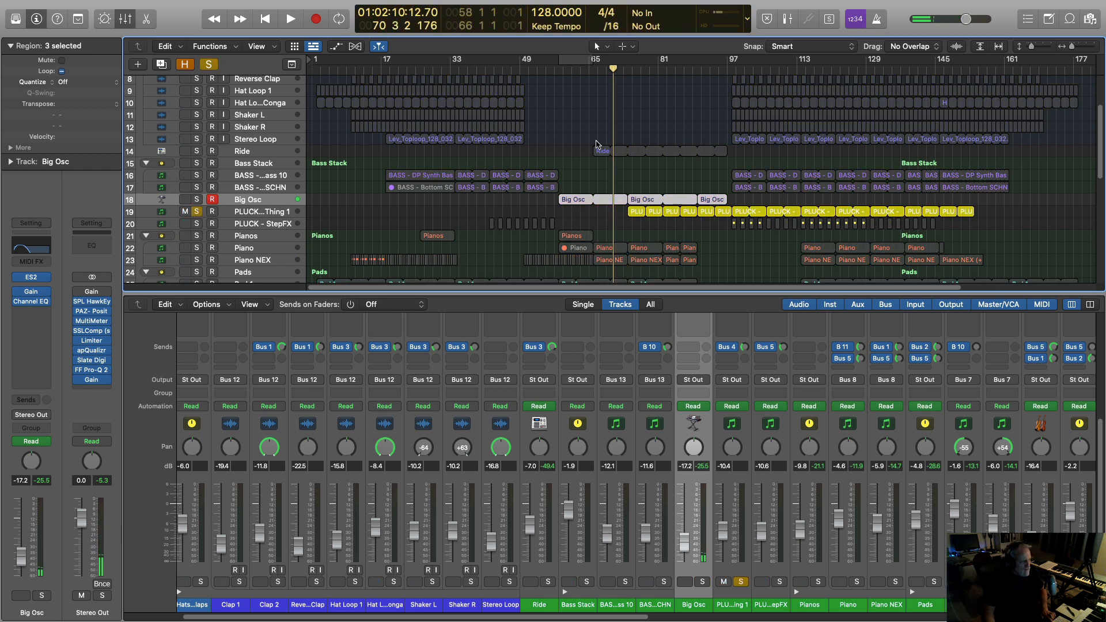
click(632, 68)
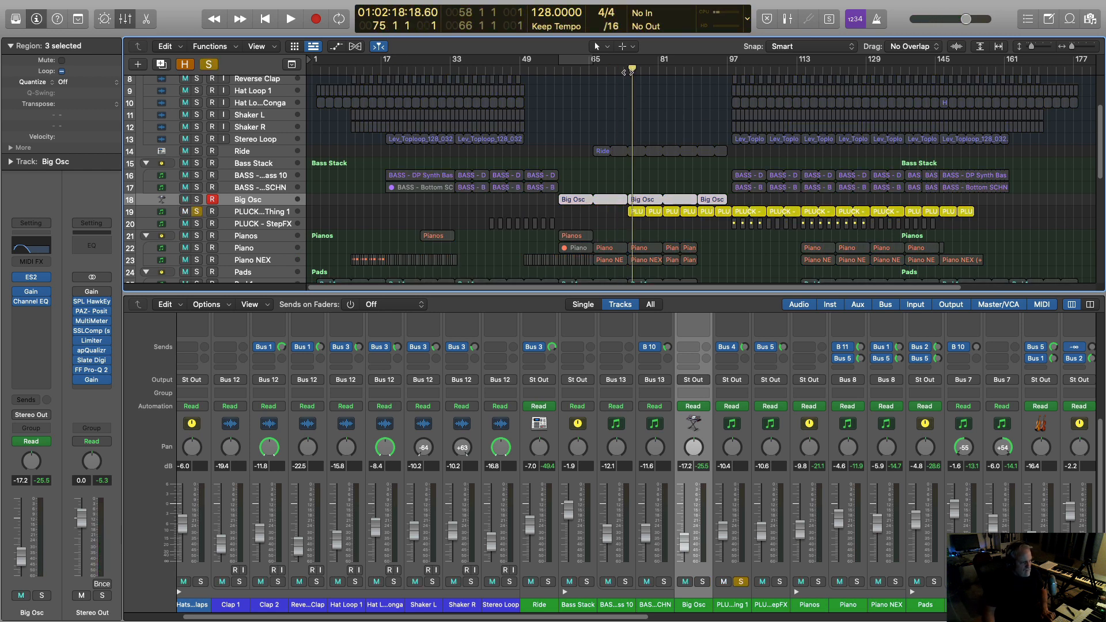
click(628, 69)
click(251, 211)
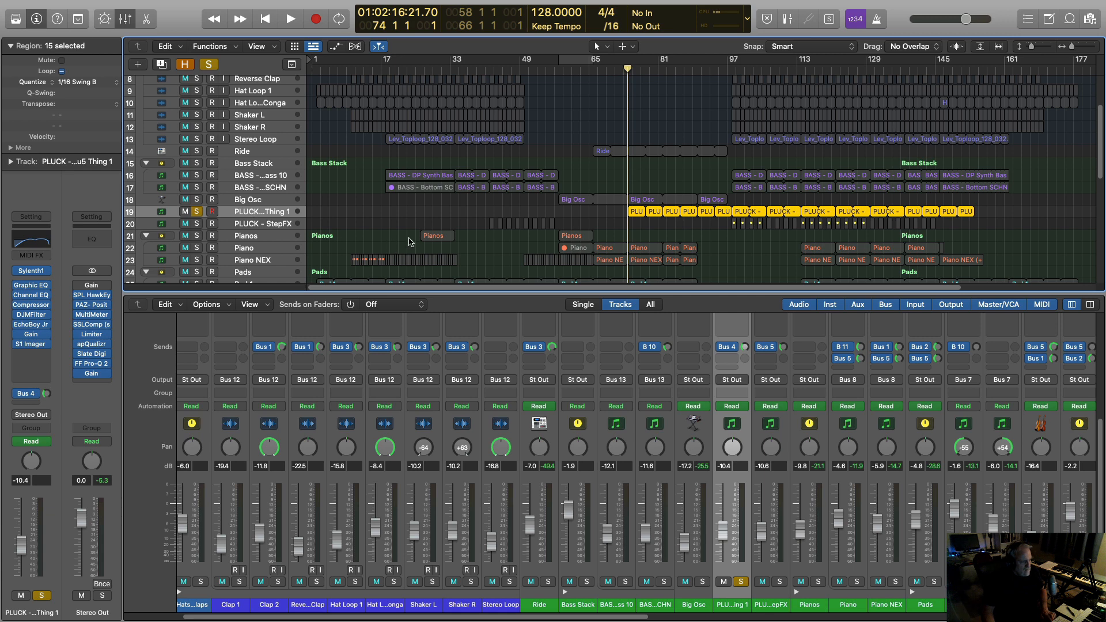
key(space)
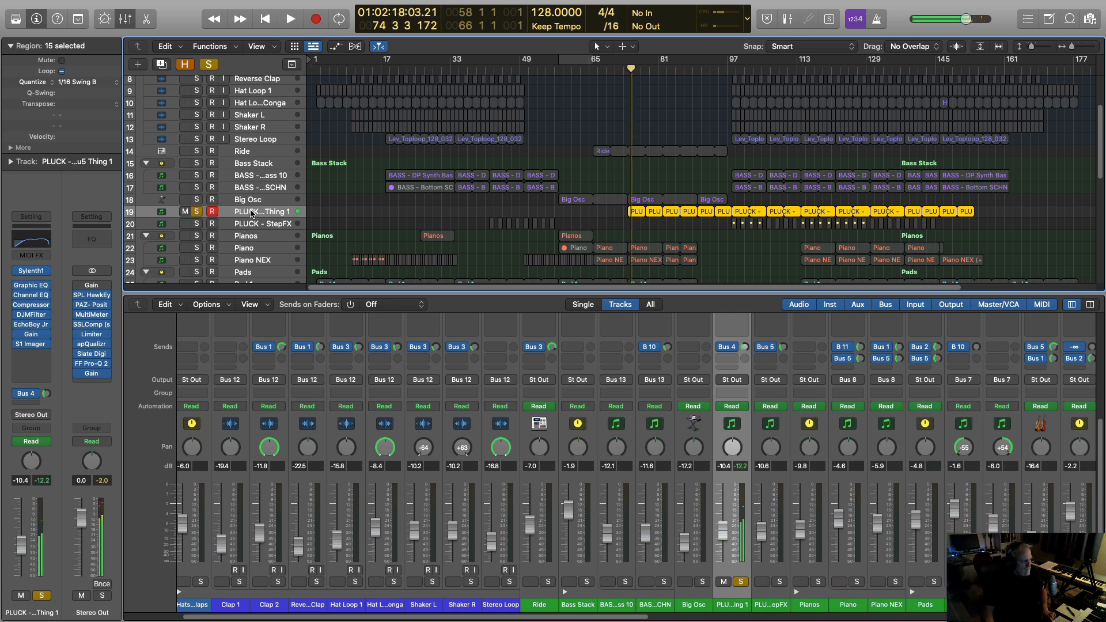
Examine the pluck's Vintage Graphic EQ and Channel EQ settings, closing each plug-in after viewing.
click(32, 288)
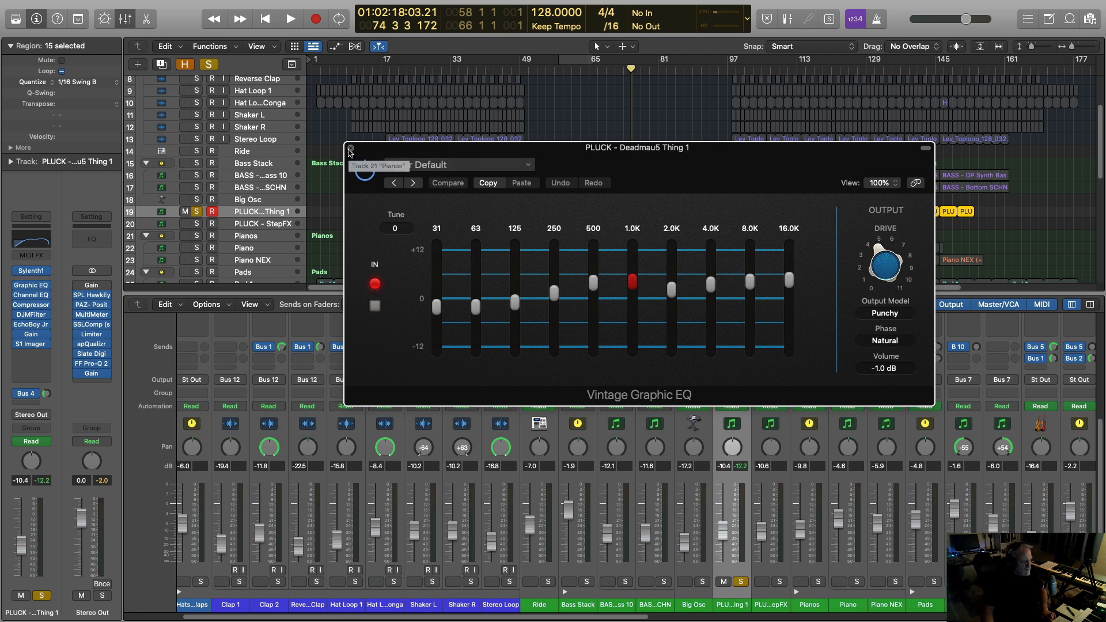
click(351, 149)
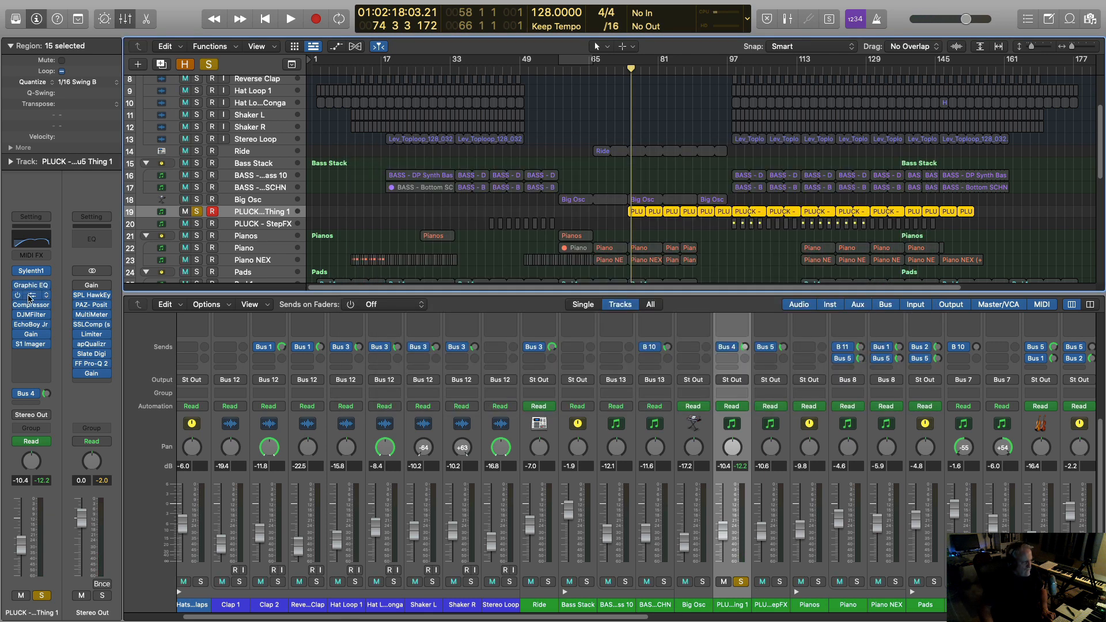
click(29, 295)
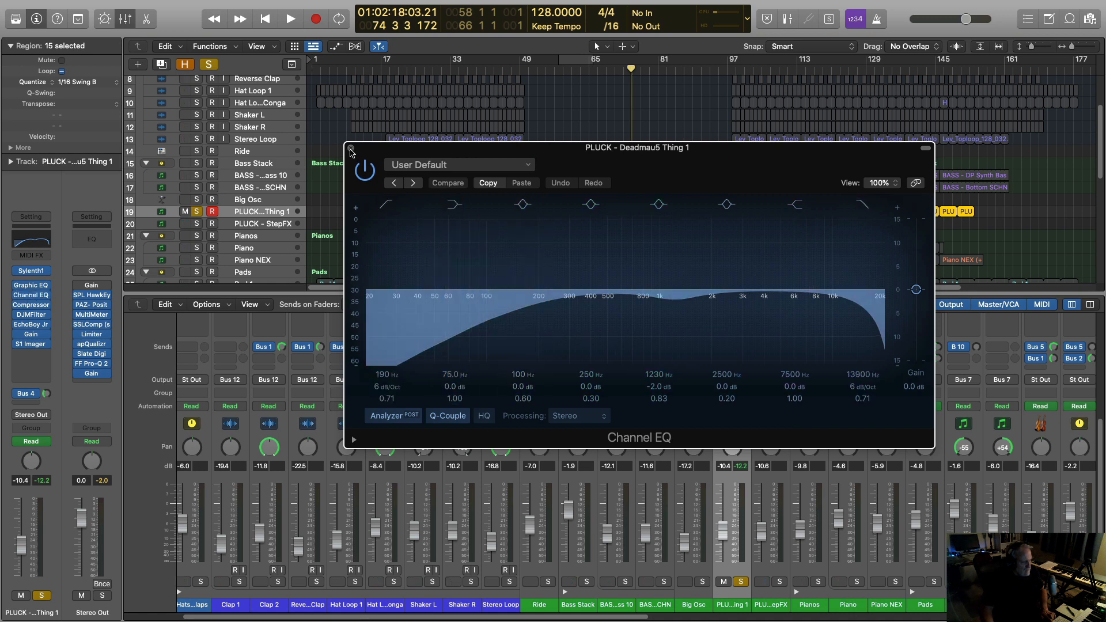
click(352, 149)
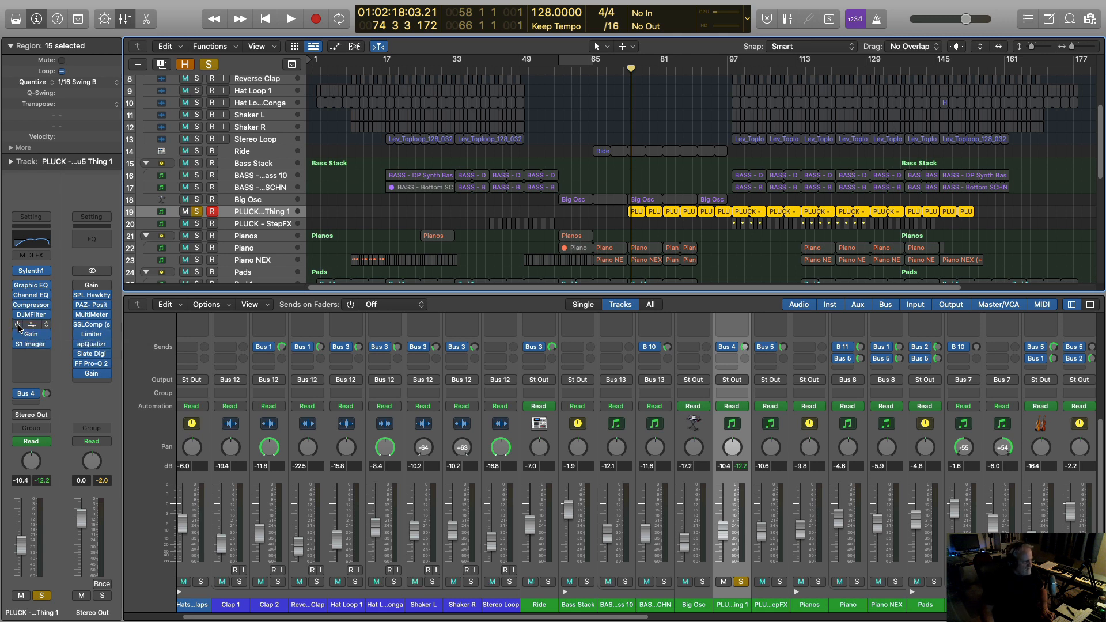
Bypass the pluck's EchoBoy Jr delay, open its window, and play the pluck without the echo.
click(36, 326)
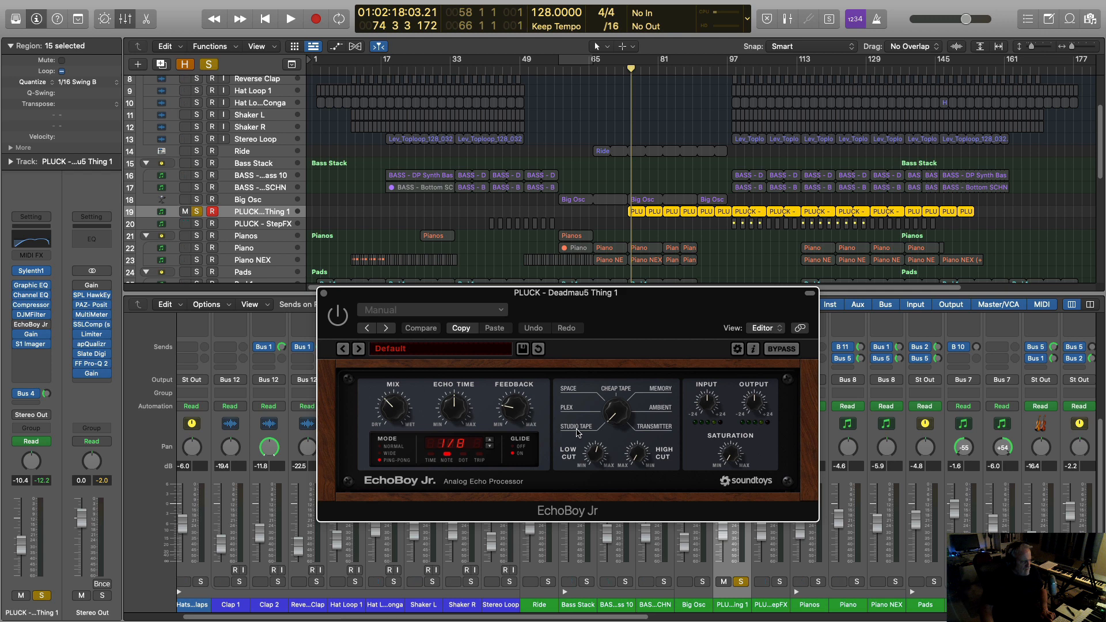
key(space)
key(space)
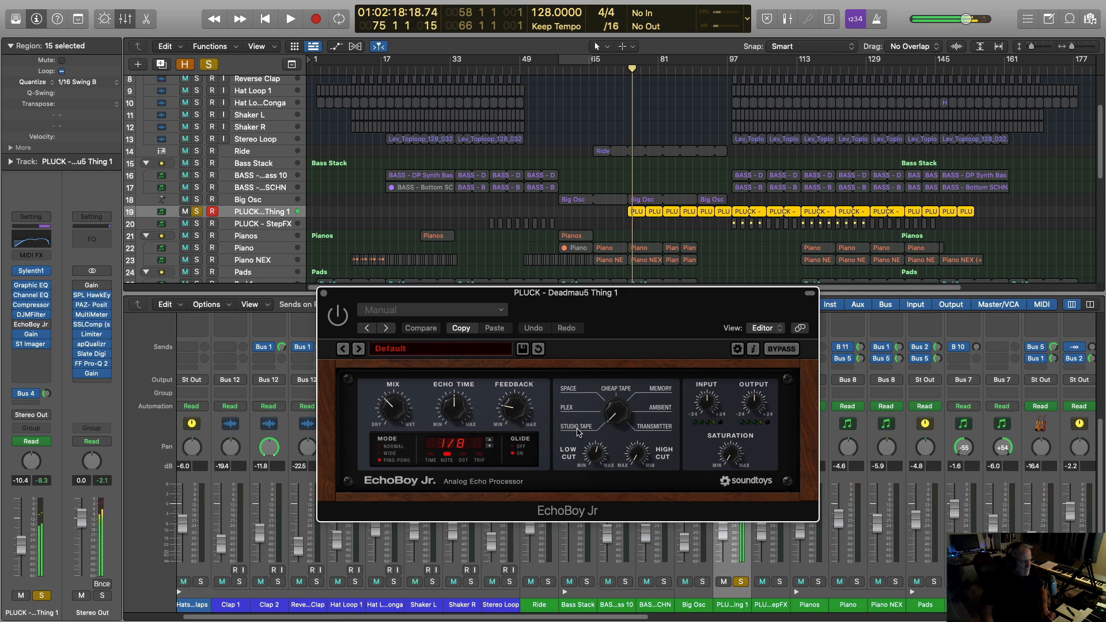
key(space)
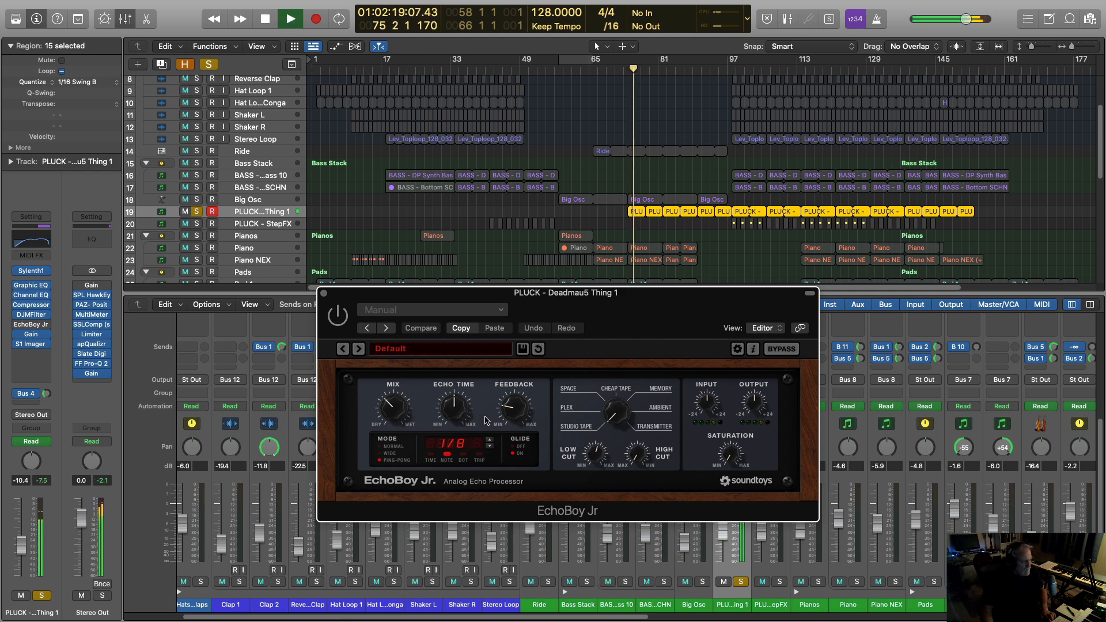
Turn EchoBoy Jr back on for the pluck and play it with the Bus 4 reverb send bypassed.
click(338, 322)
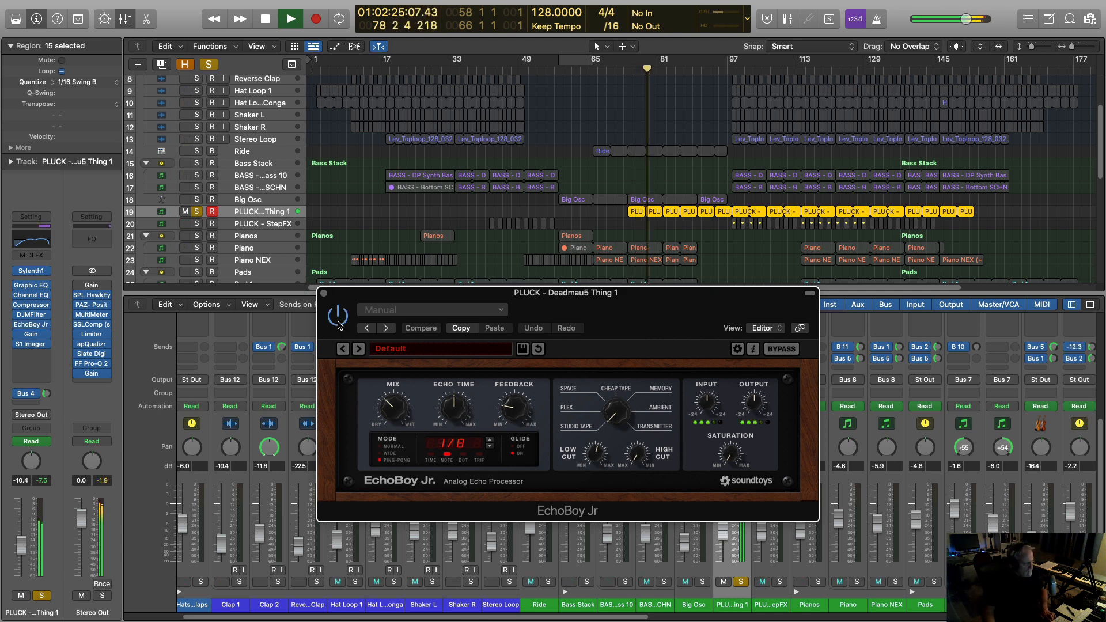
key(space)
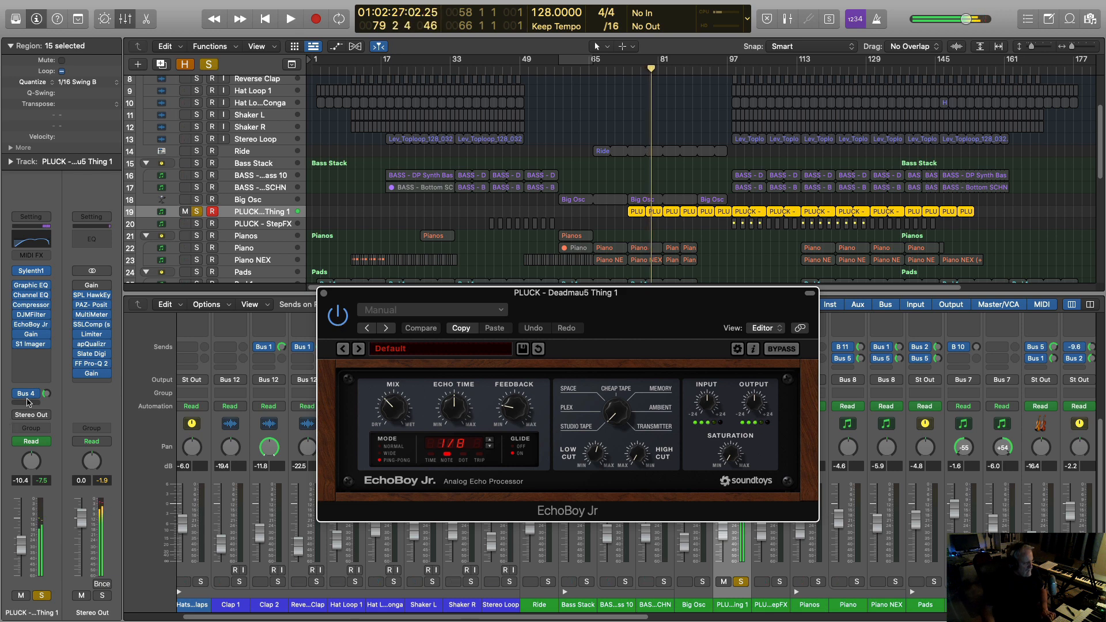
click(17, 395)
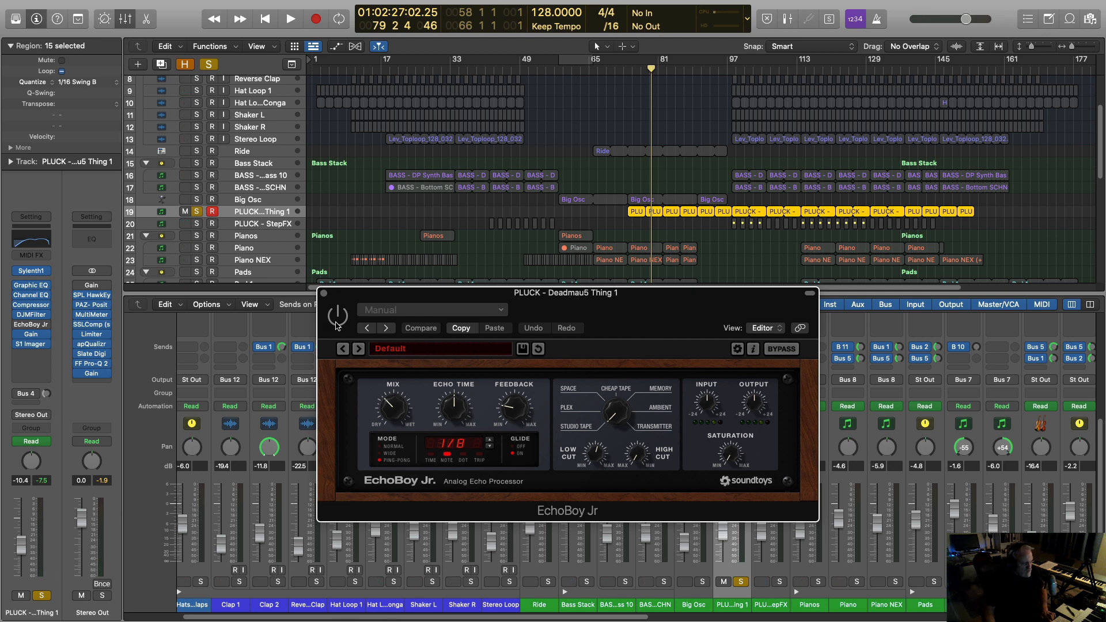
key(space)
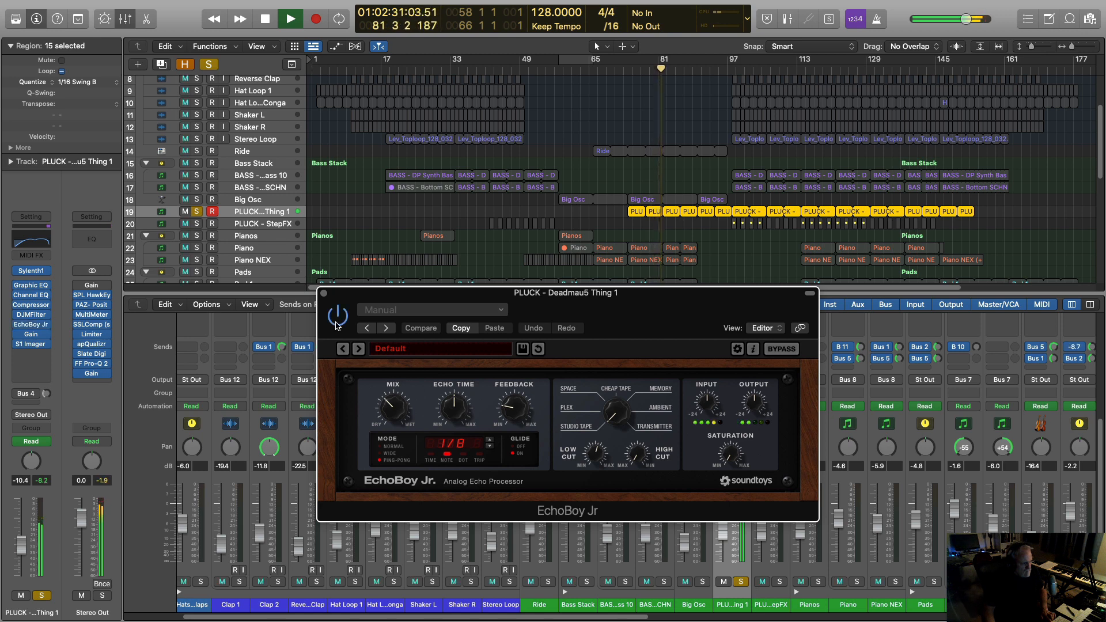
Re-enable the pluck's Bus 4 send and play the part with its reverb.
mouse_move(15, 399)
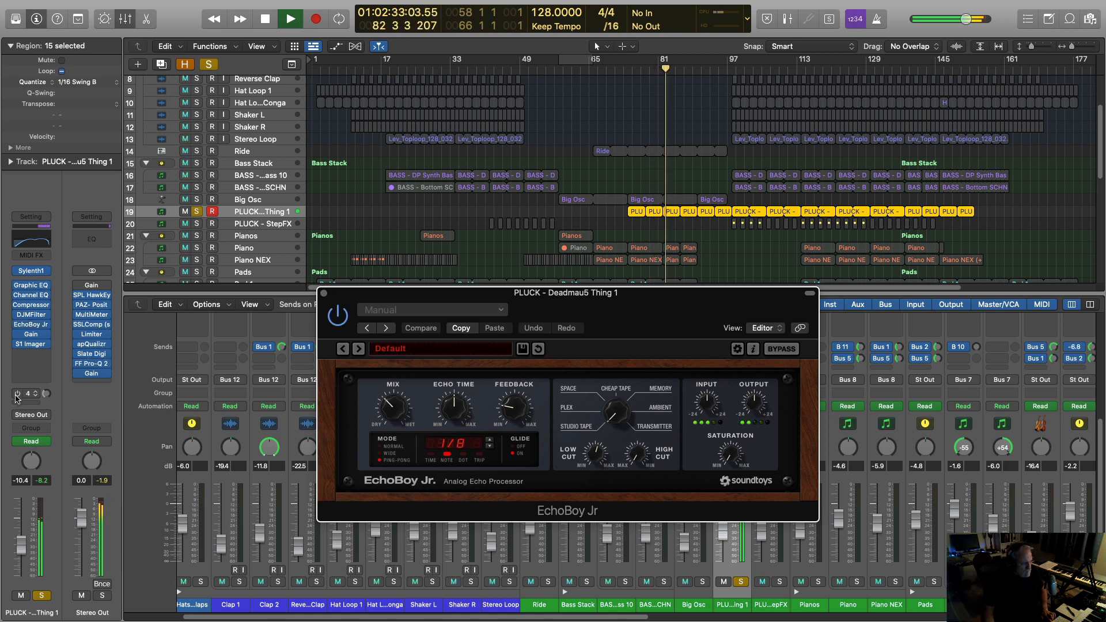
key(space)
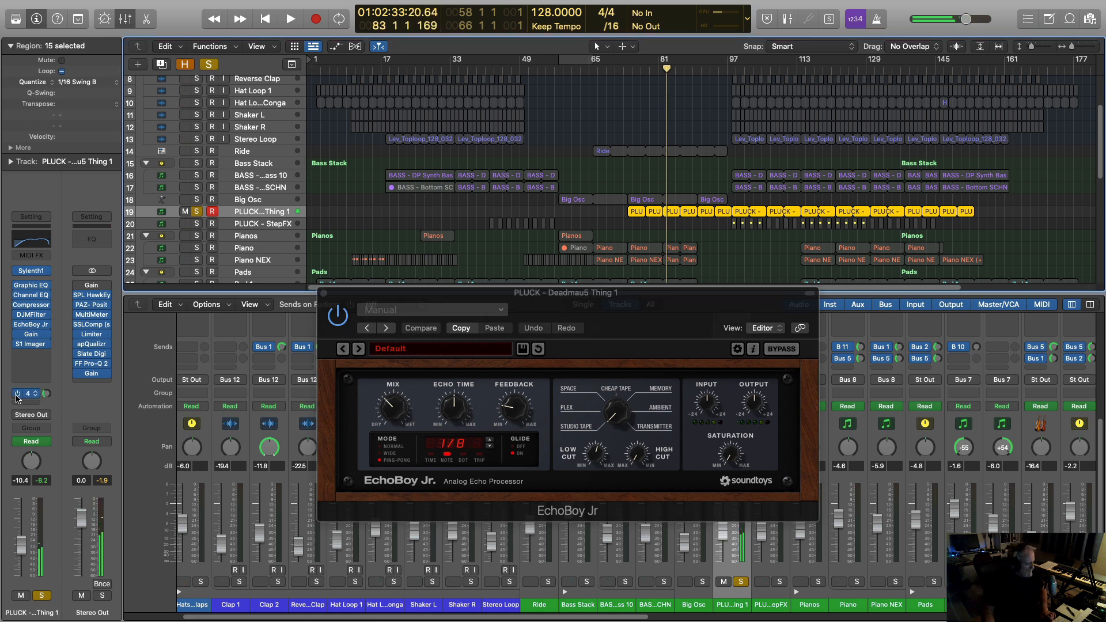
key(space)
key(space)
Examine ValhallaVintageVerb on the pluck's Medium Reverb bus, close it and EchoBoy Jr, and replay the pluck in short bursts.
click(46, 394)
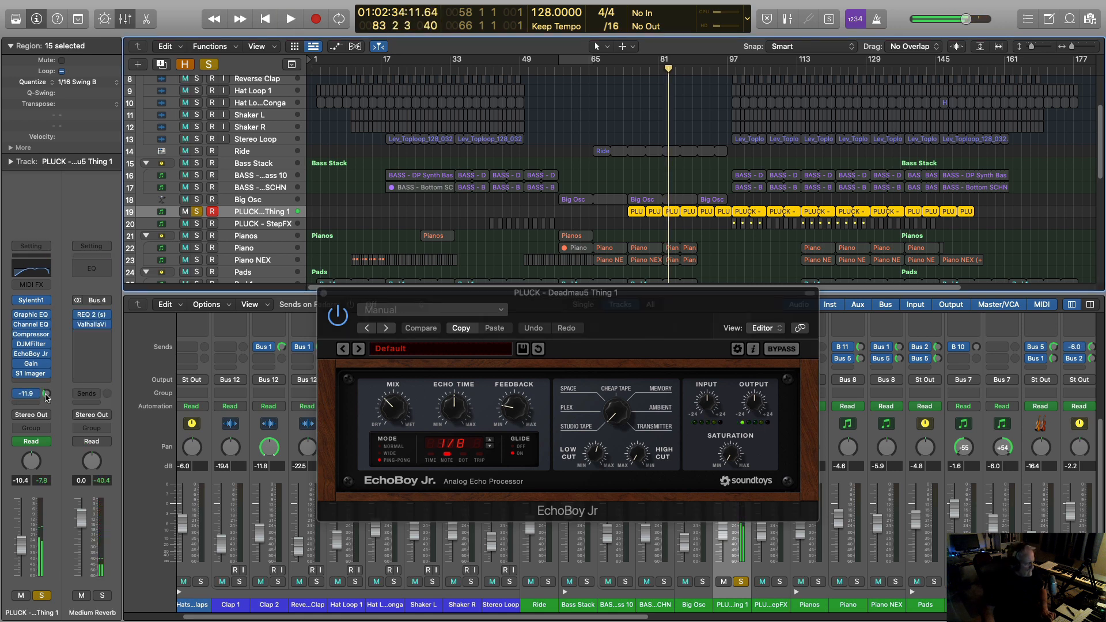
click(93, 326)
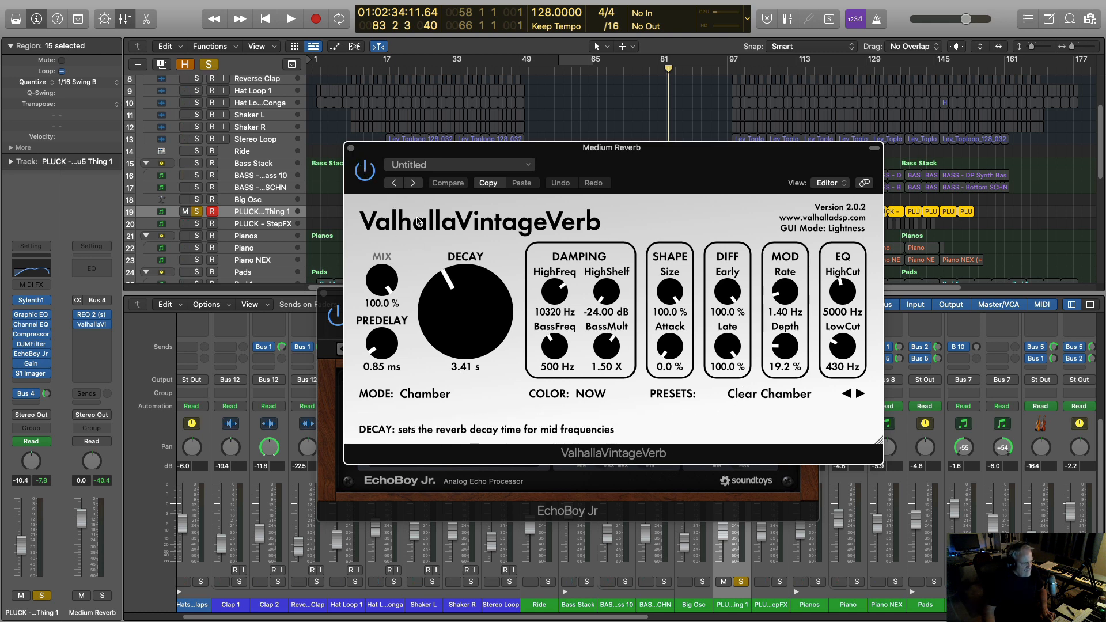
click(351, 148)
key(space)
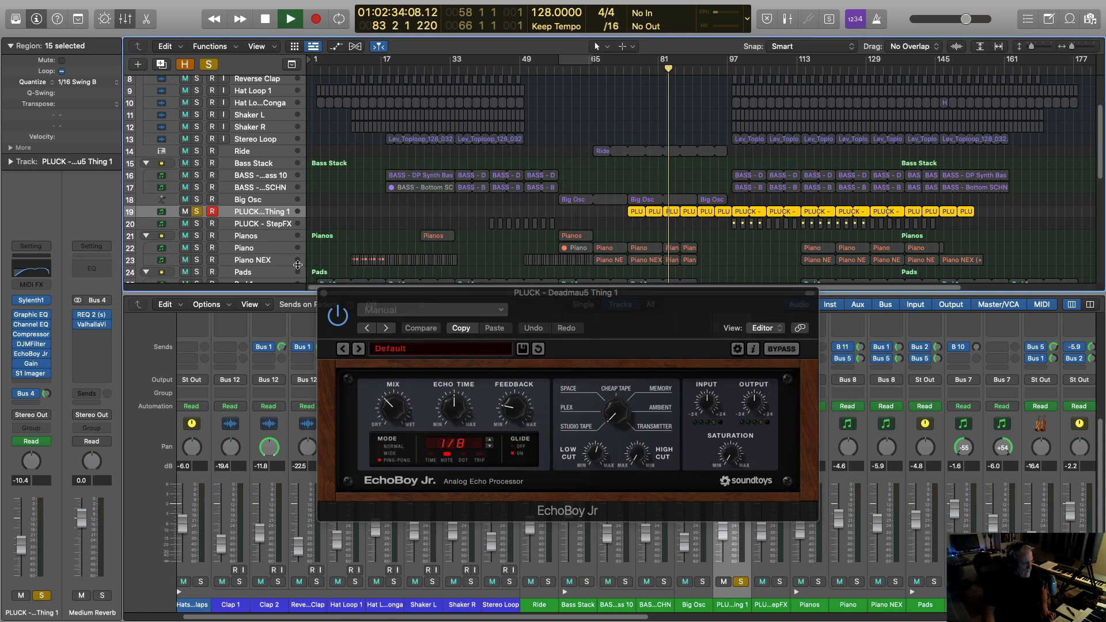
click(323, 292)
key(space)
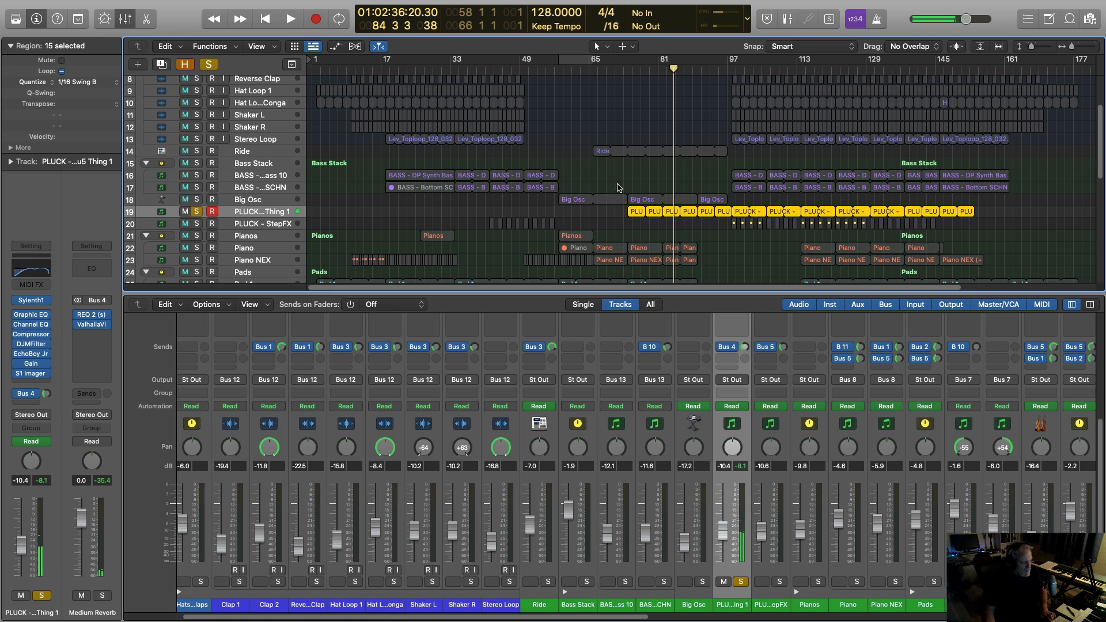
key(space)
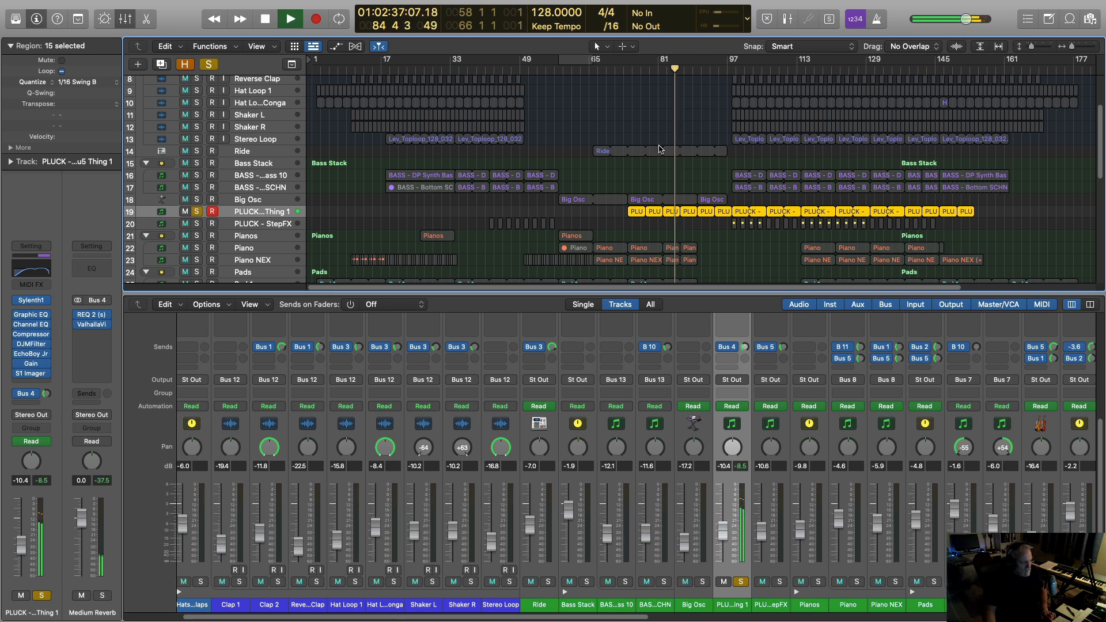
key(space)
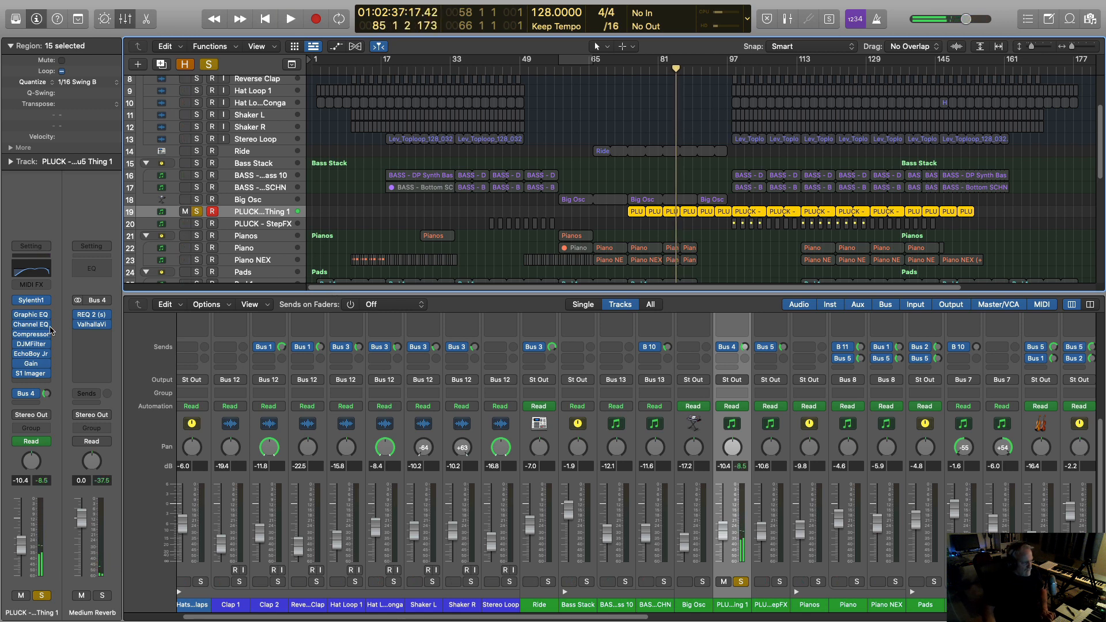
Examine the pluck's Compressor during playback, viewing it twice and closing it each time.
click(30, 336)
key(space)
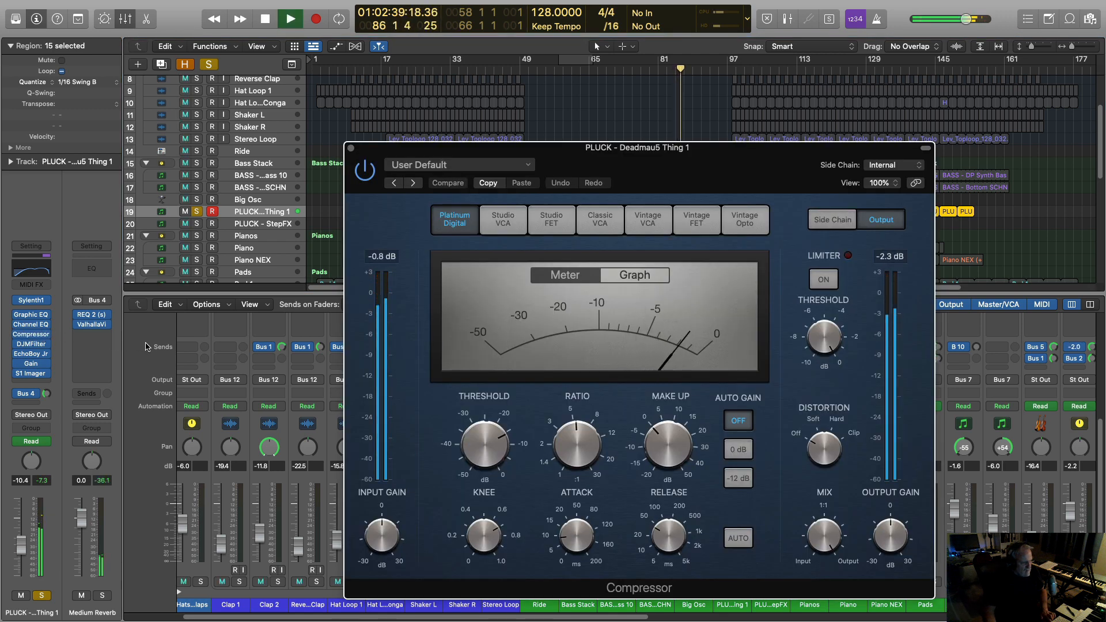
key(space)
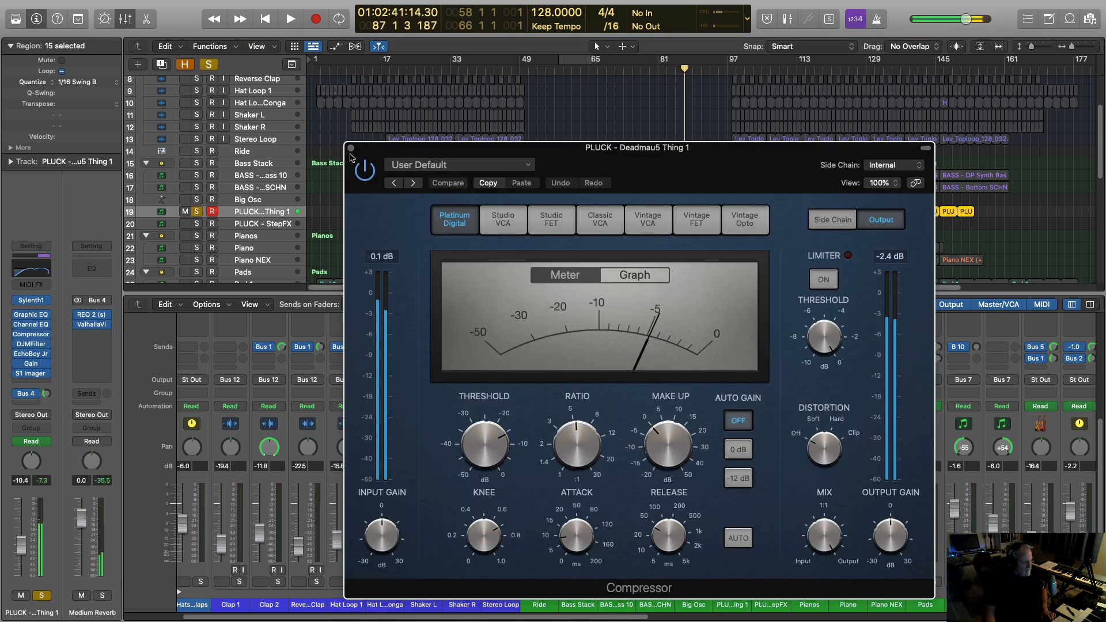
click(351, 149)
key(space)
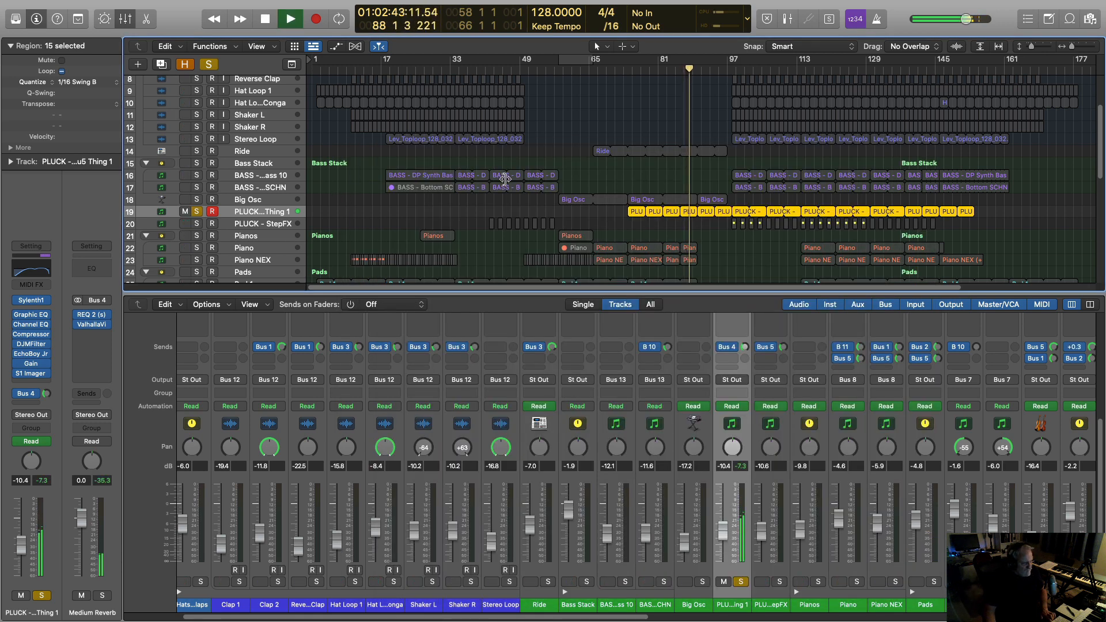
click(31, 335)
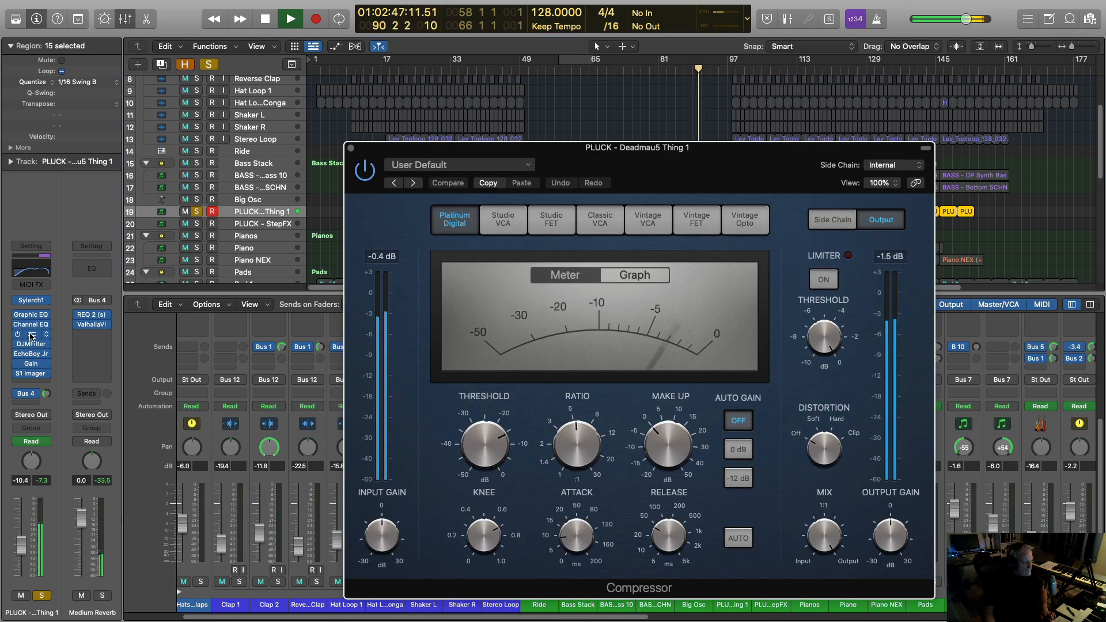
click(350, 148)
key(space)
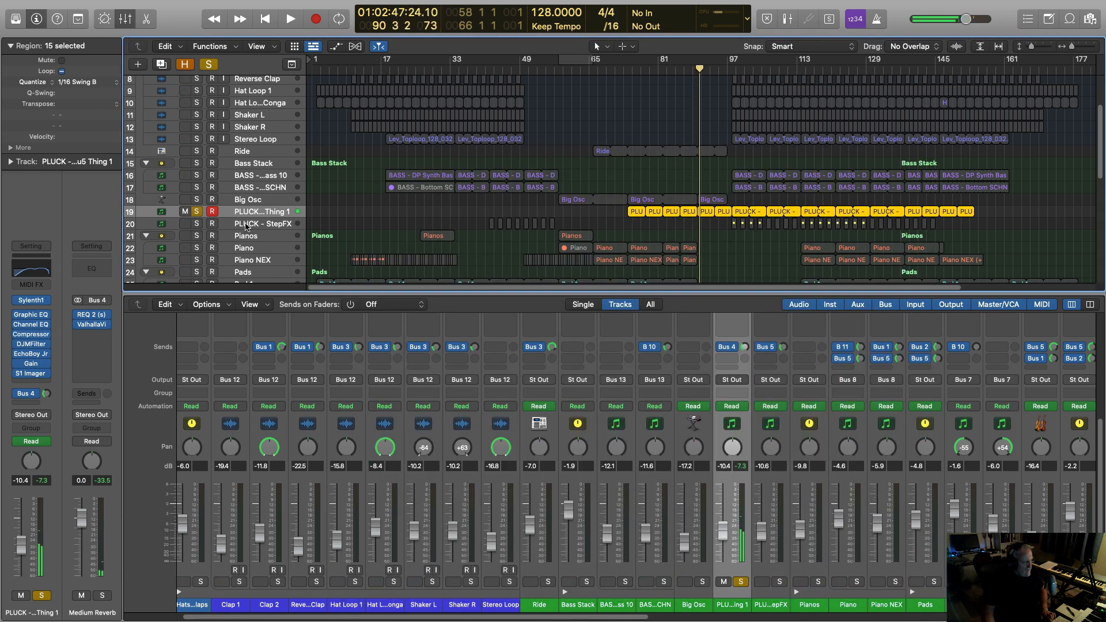
Switch the solo to the PLUCK - StepFX track, bypass all its insert effects, and play it from bar 41.
click(248, 225)
click(196, 211)
click(196, 224)
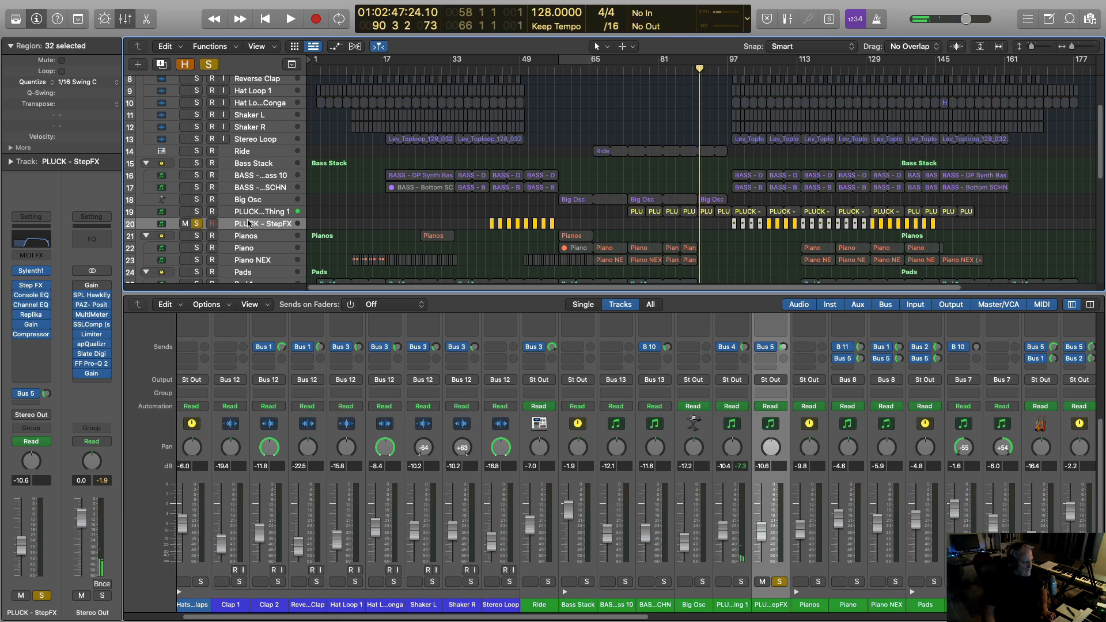
click(487, 68)
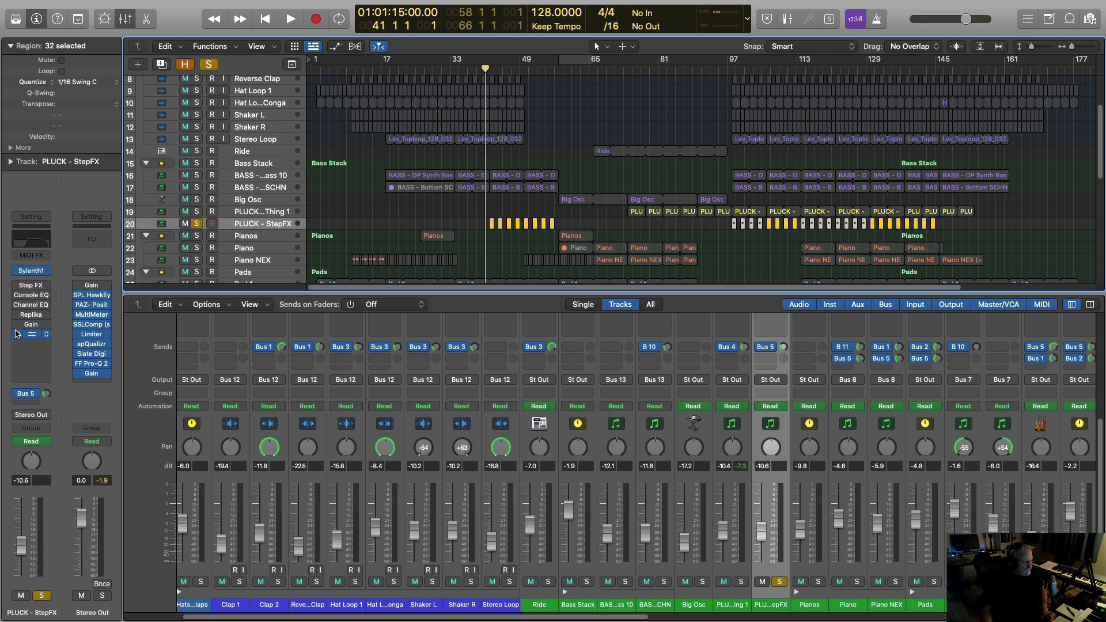
key(space)
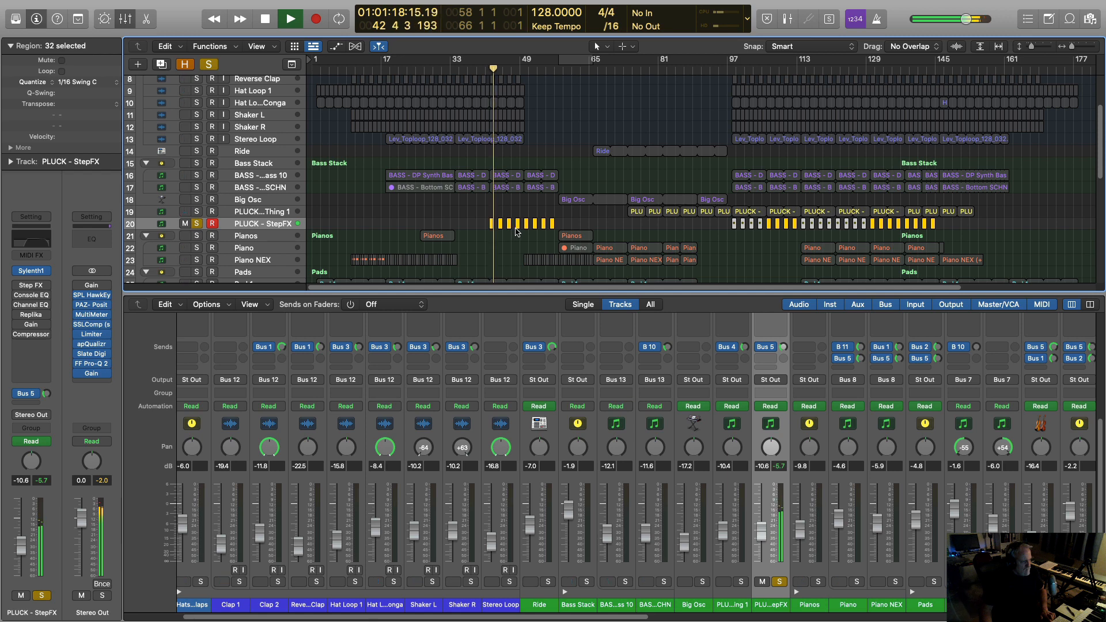
Bypass the StepFX pluck's Bus 5 send, play the dry sound, and briefly view its Sylenth1 instrument.
key(space)
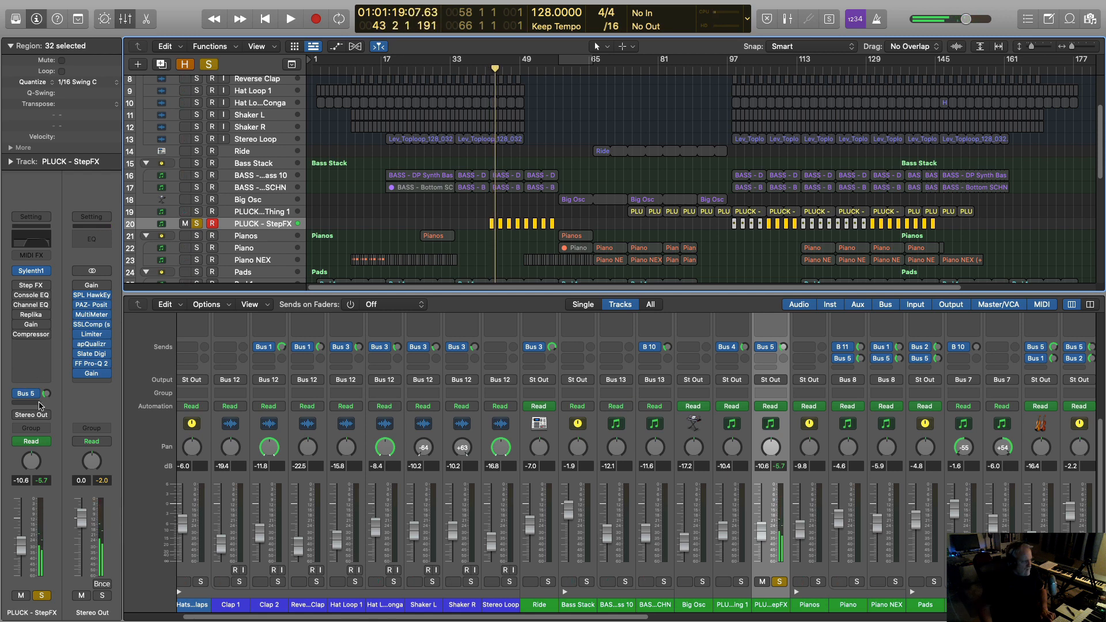
mouse_move(27, 396)
key(space)
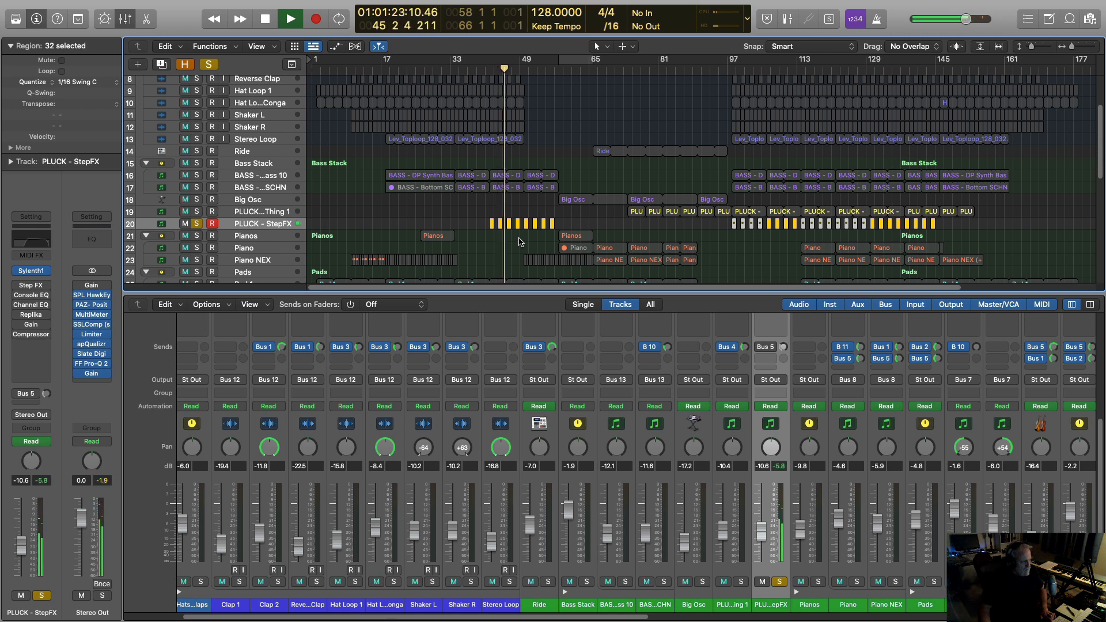
key(space)
click(32, 276)
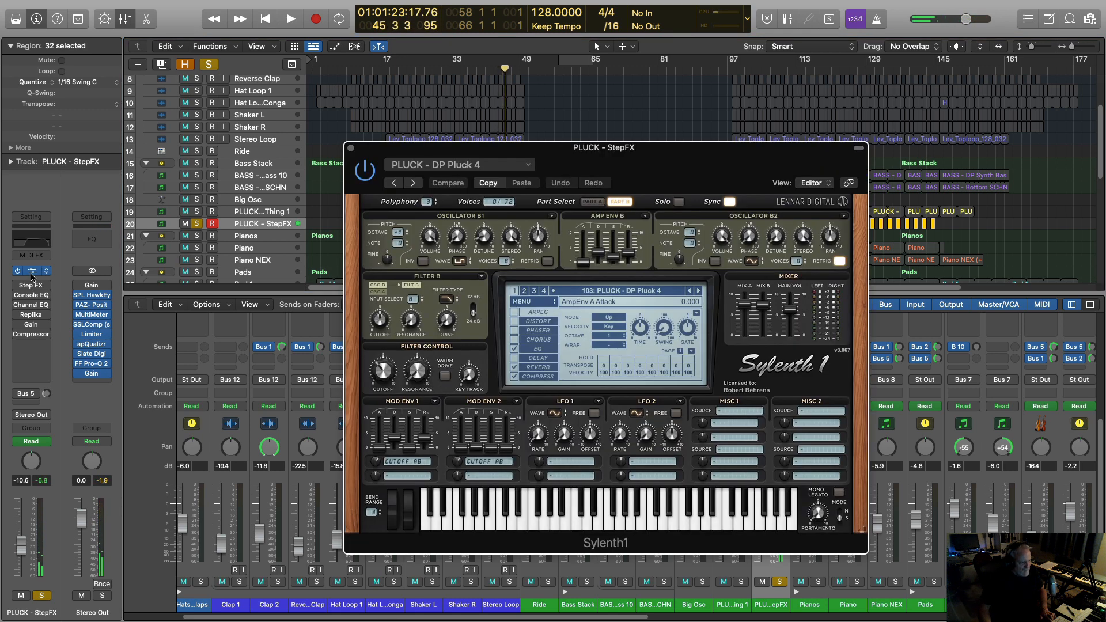
key(super+w)
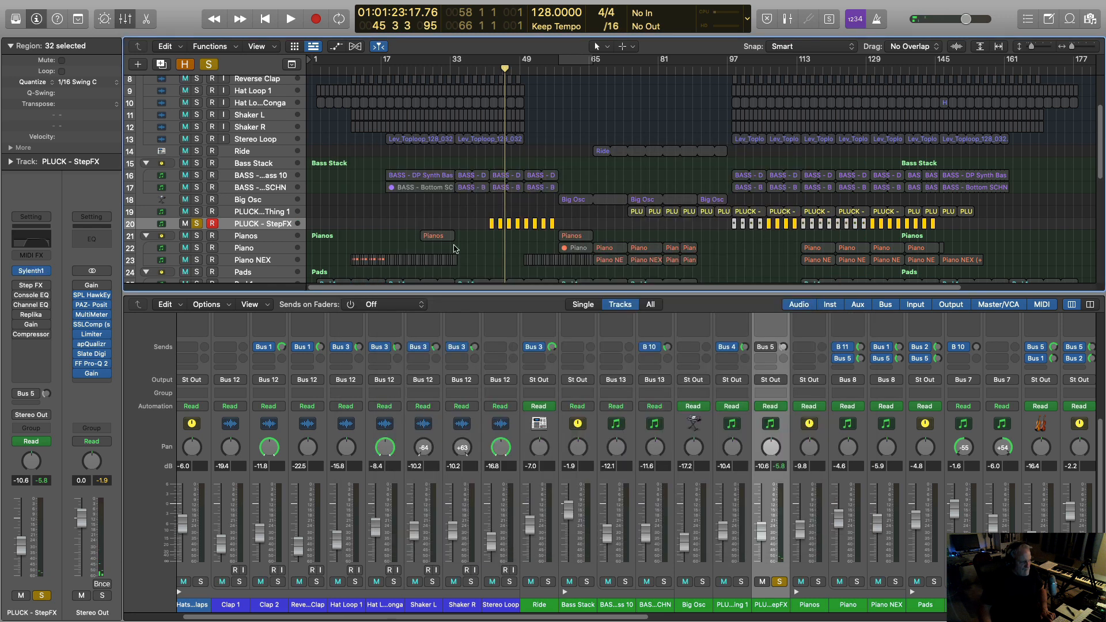
View the StepFX pluck's notes in an enlarged Piano Roll, play them from just before bar 44, and close the editor.
double_click(528, 224)
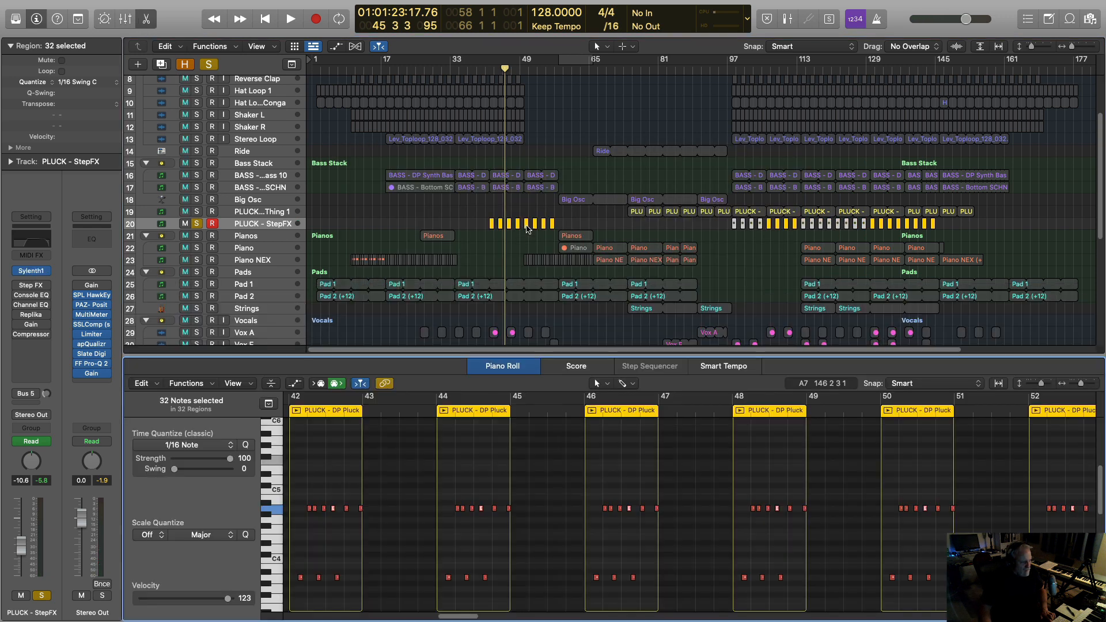
drag(509, 356, 443, 219)
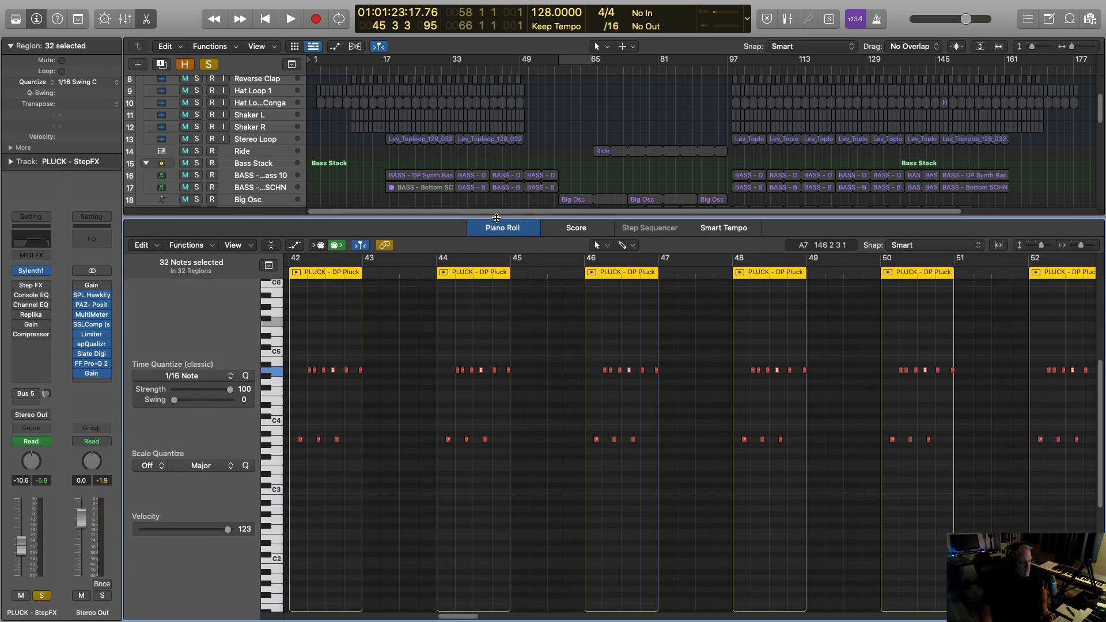
click(427, 272)
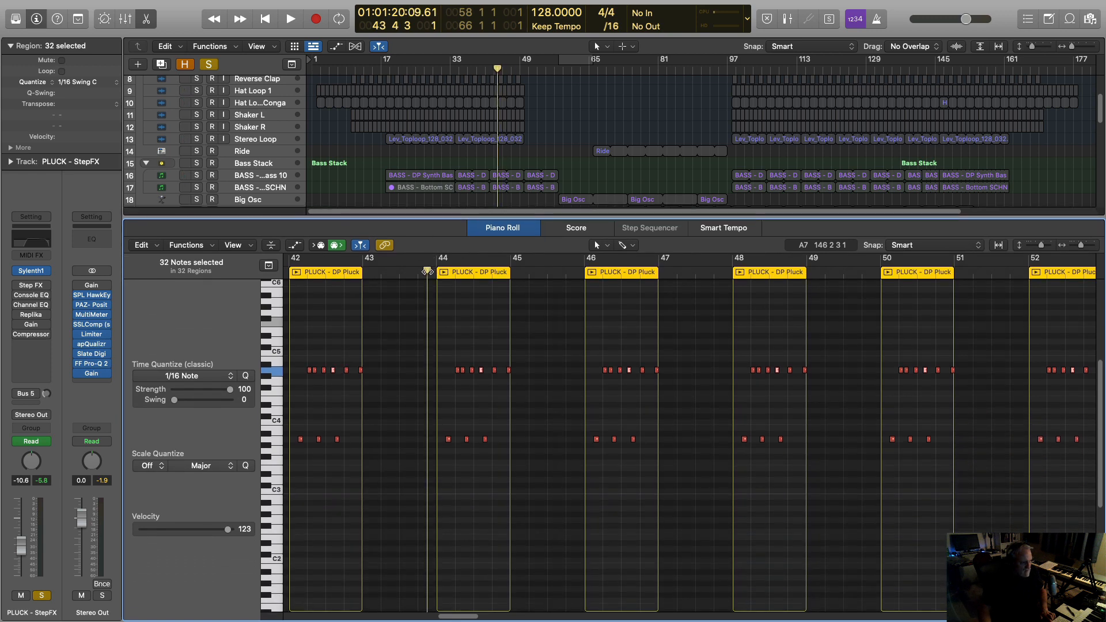
key(space)
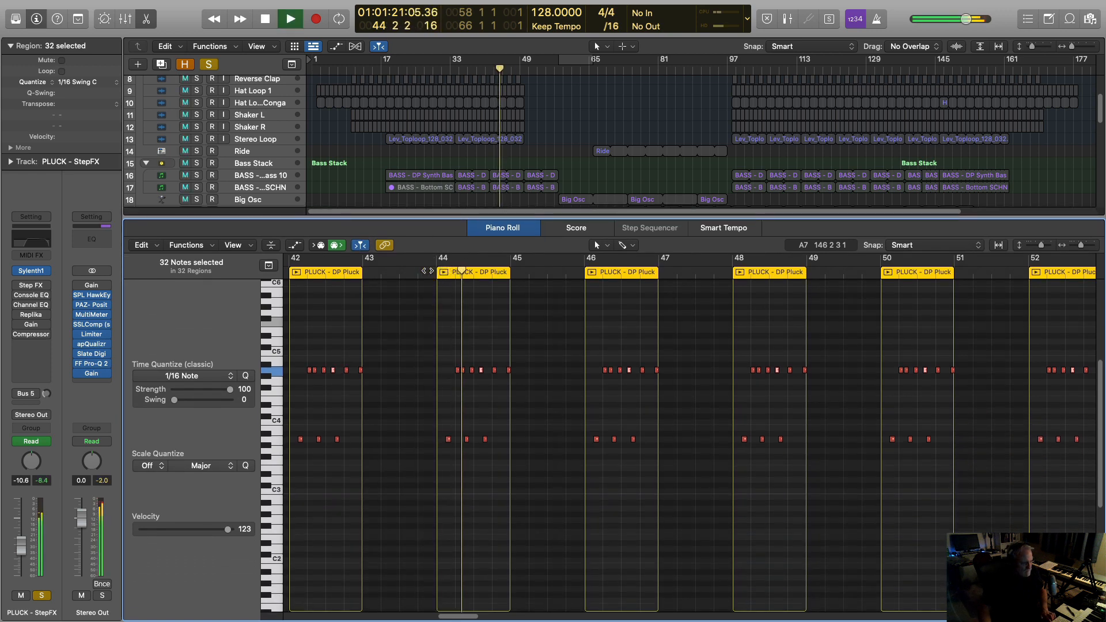
key(space)
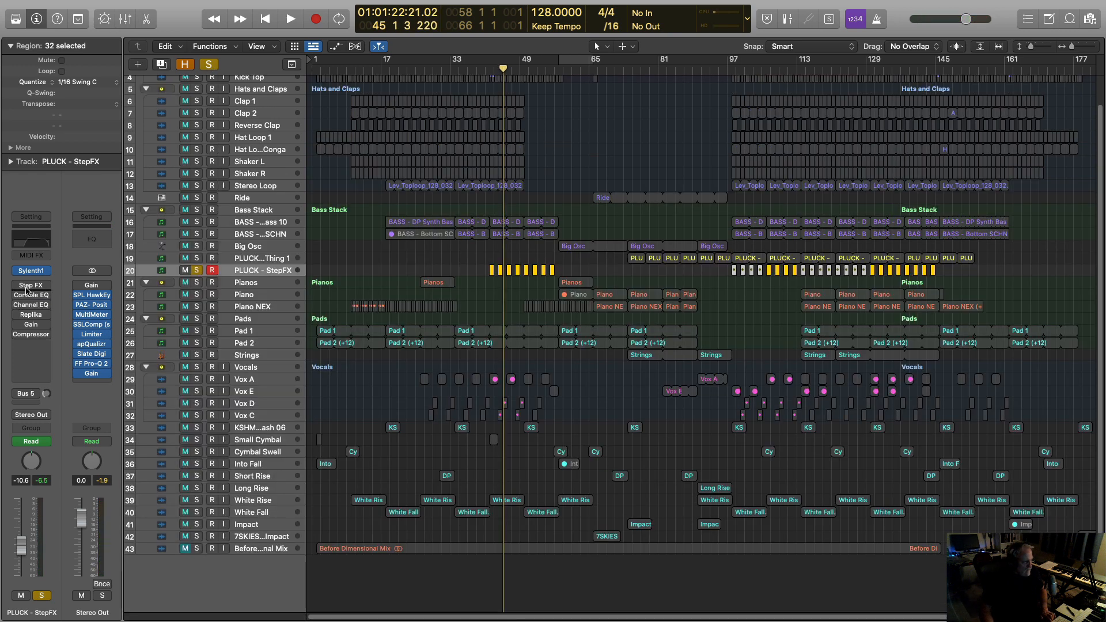
click(146, 19)
Enable the Step FX insert, open its window, play the pluck with the effect, and move the window clear of the tracks.
click(32, 289)
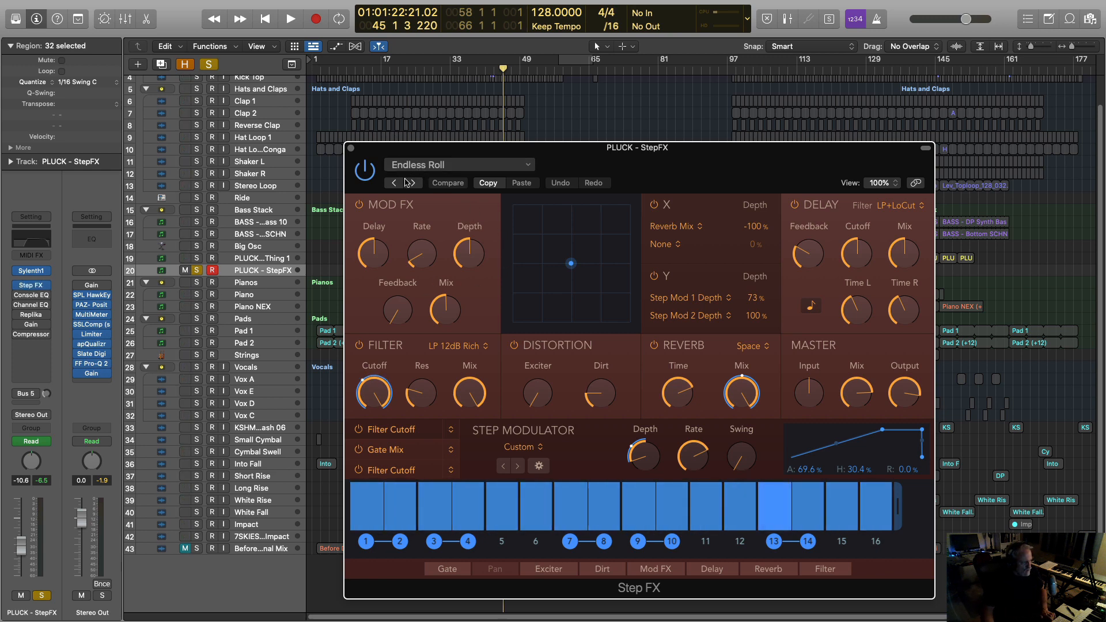
key(space)
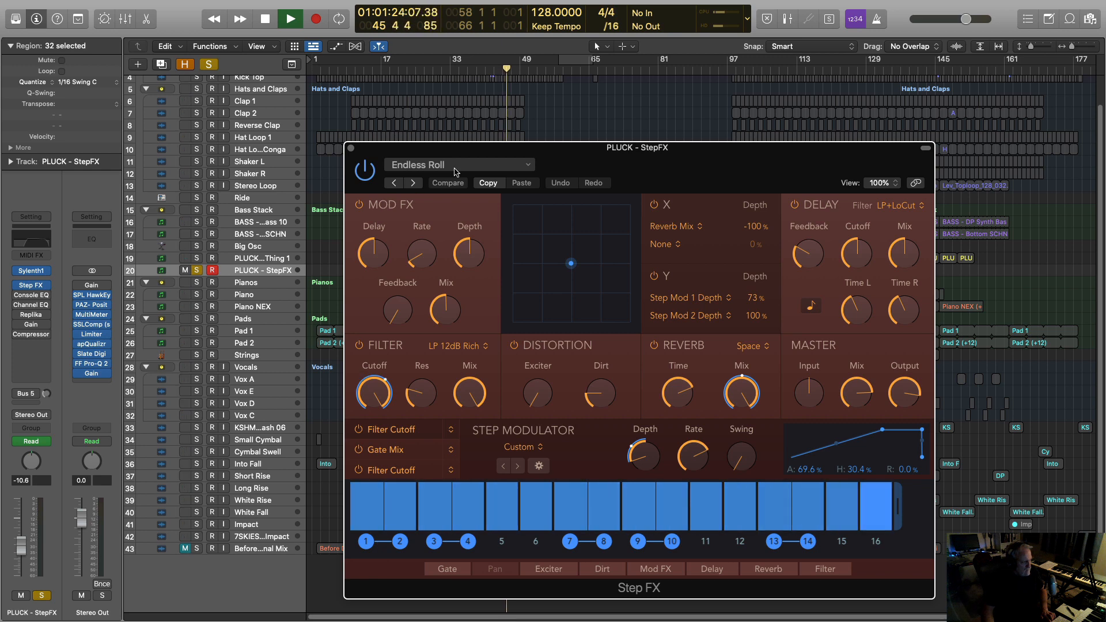
drag(470, 158, 665, 195)
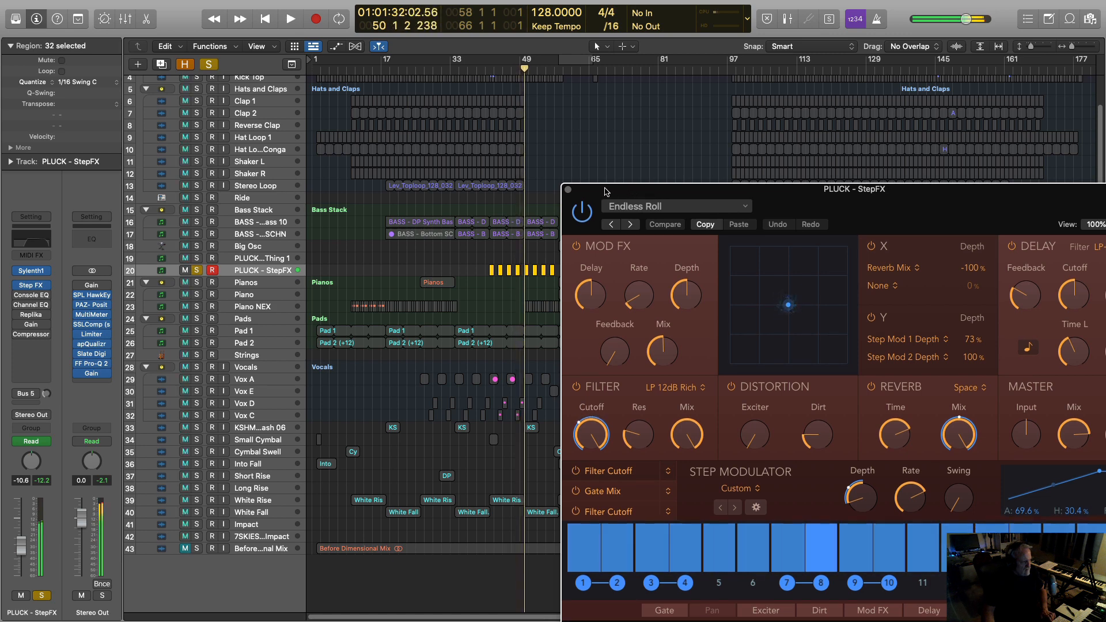
drag(628, 193, 661, 189)
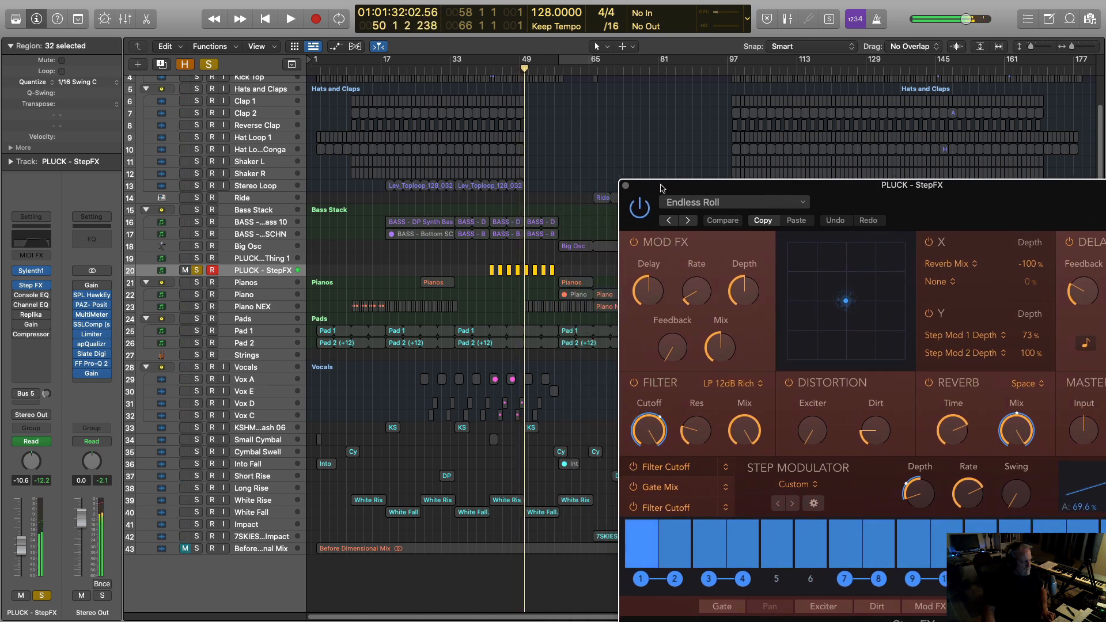
View the StepFX pluck's Console EQ settings, enable that insert, and close the Console EQ and Step FX windows.
click(30, 298)
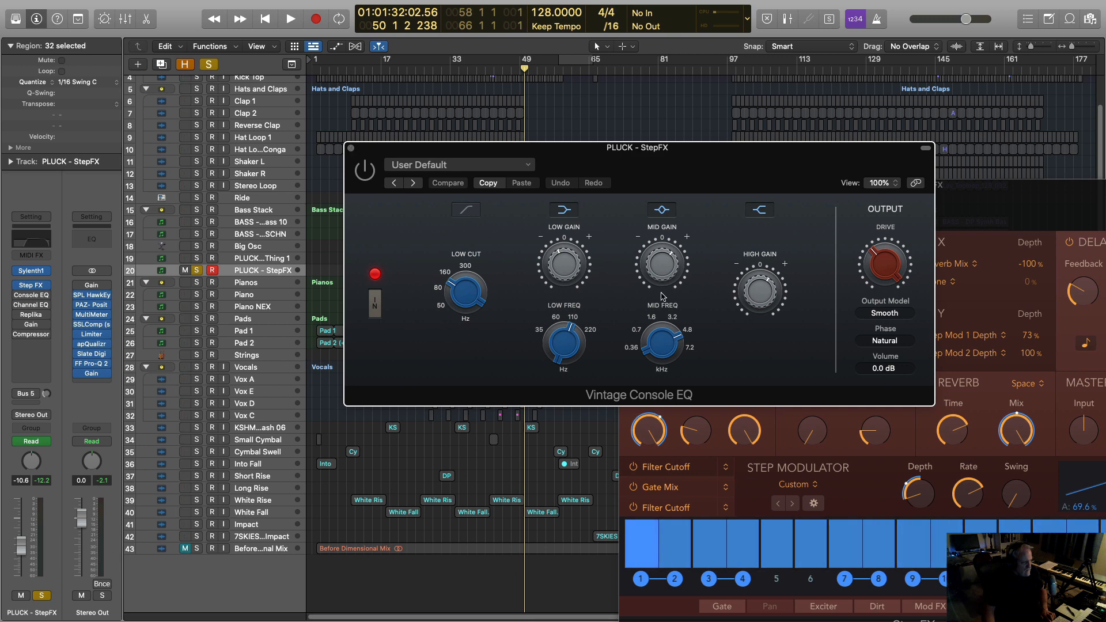
mouse_move(659, 277)
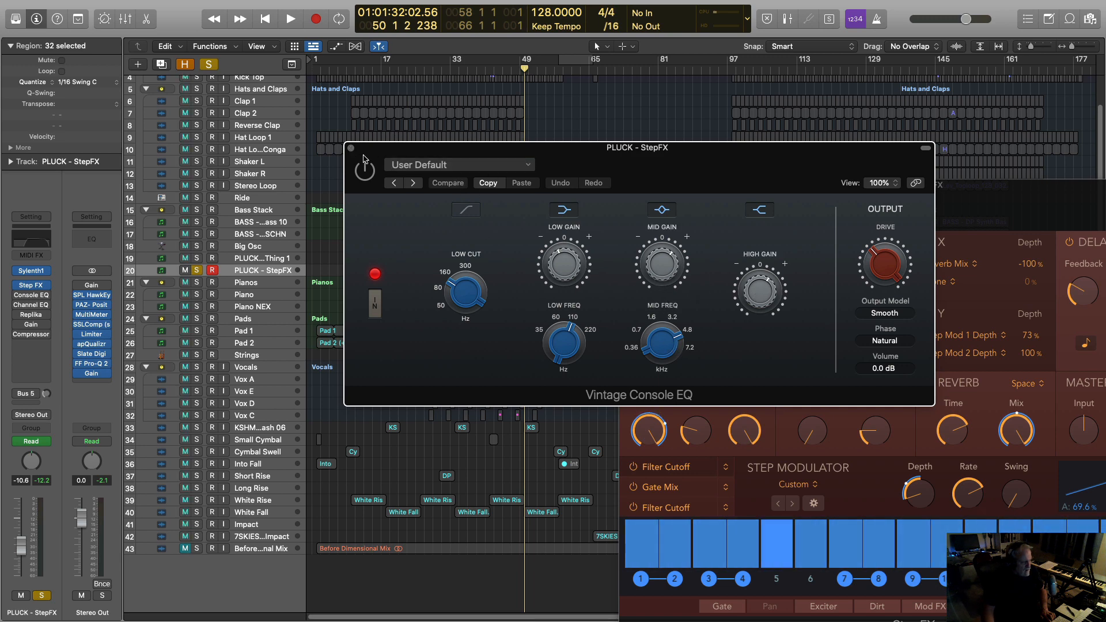
click(351, 149)
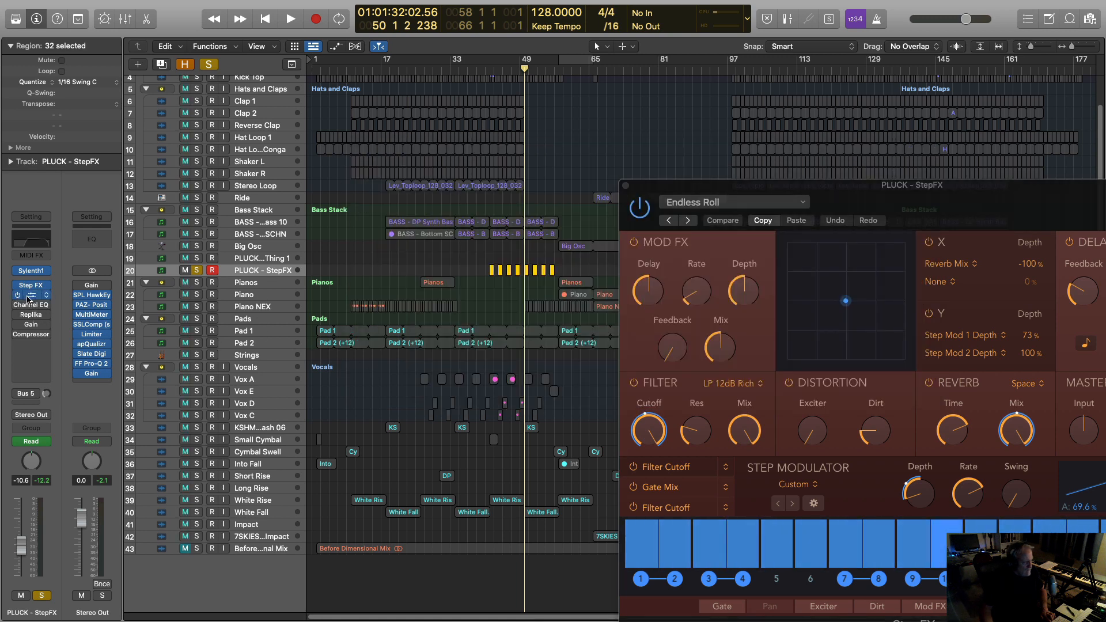
click(625, 186)
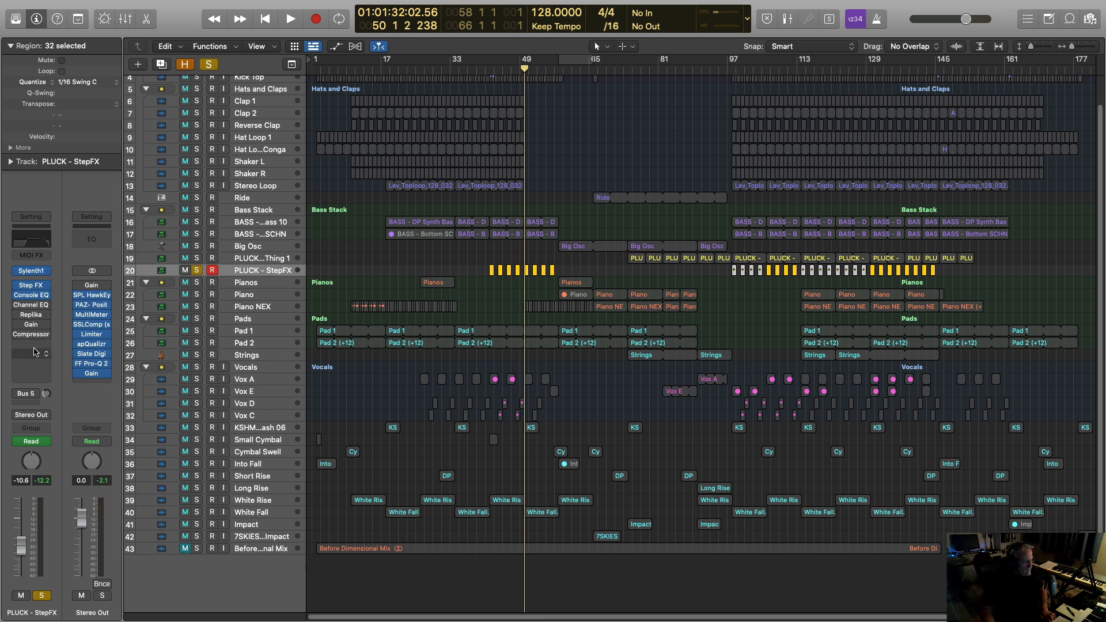
Review the StepFX pluck's Channel EQ curve, enable the EQ, and close its window.
click(32, 306)
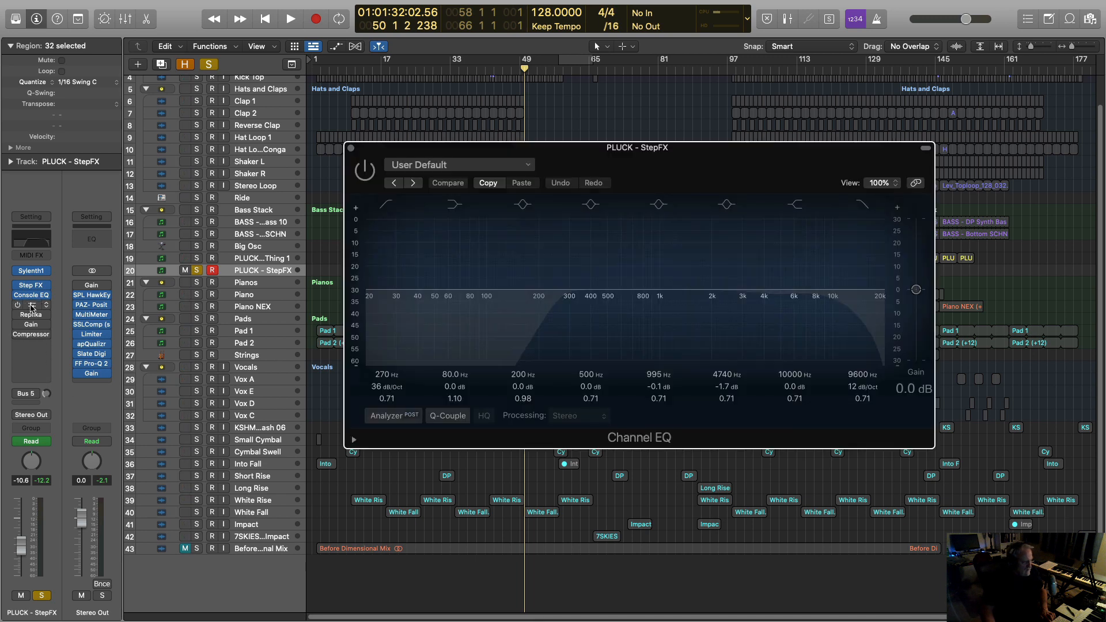
click(363, 180)
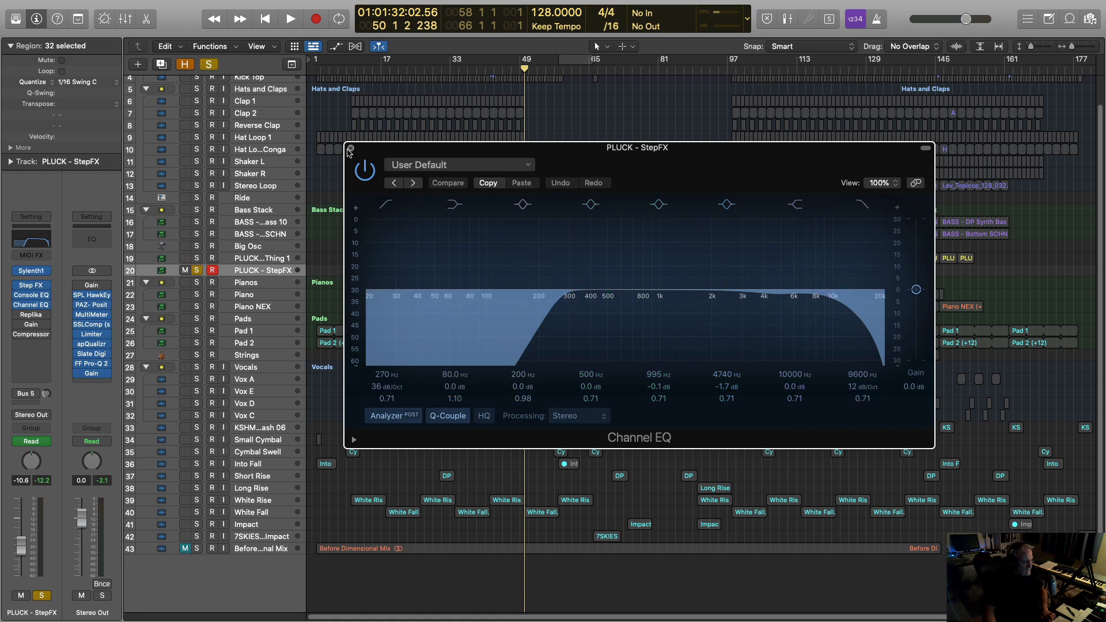
click(350, 148)
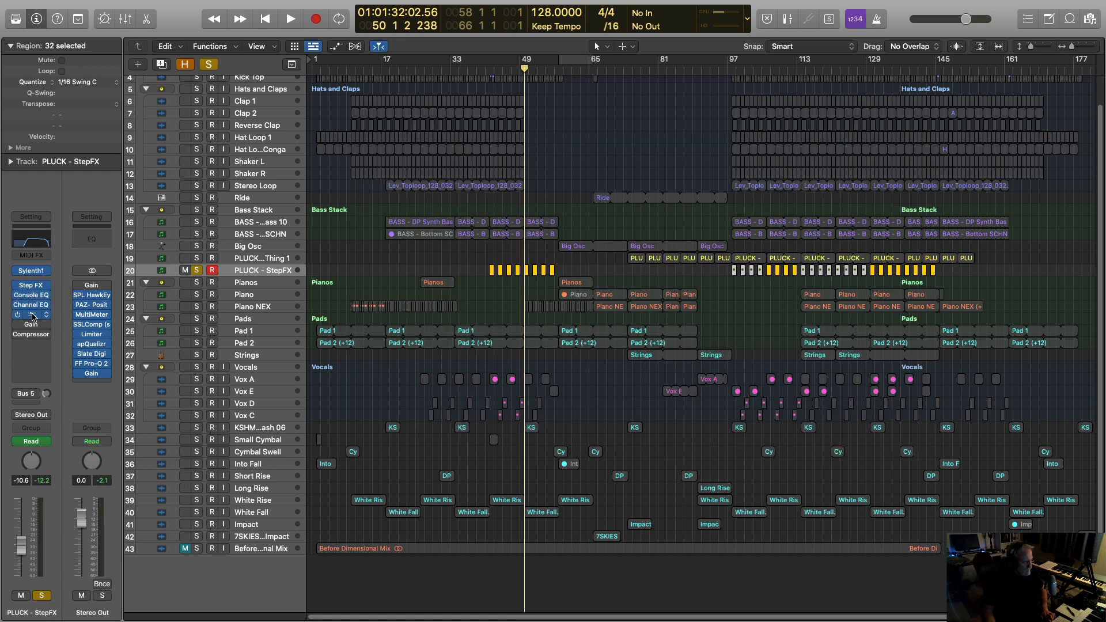
Enable the Replika insert with its Classic Ping Pong delay, play the soloed pluck through it, and close its window.
click(32, 316)
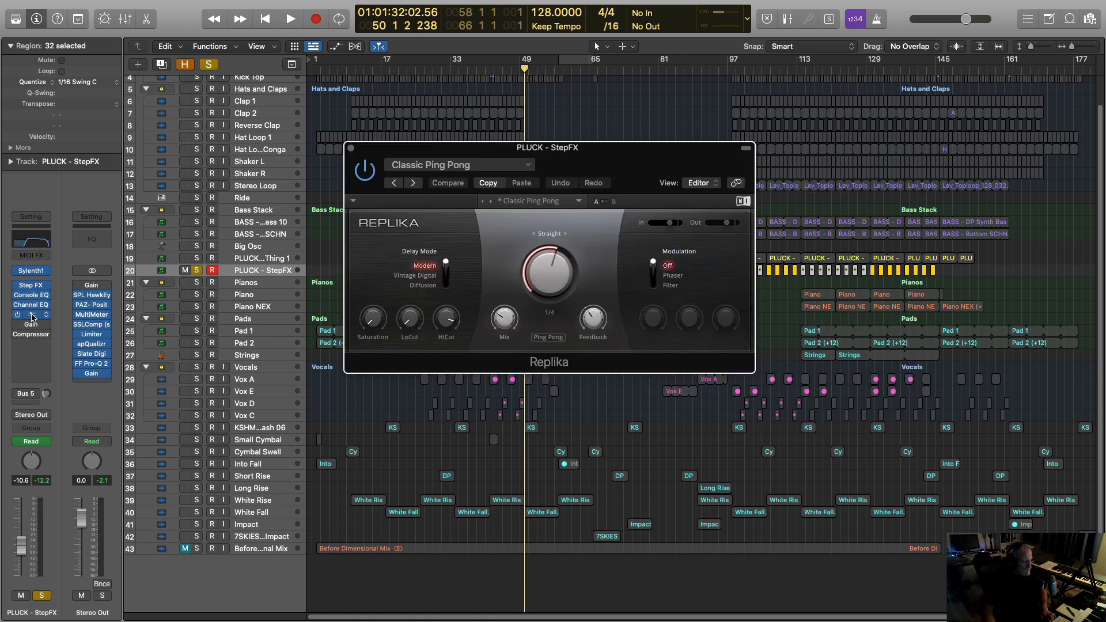
key(space)
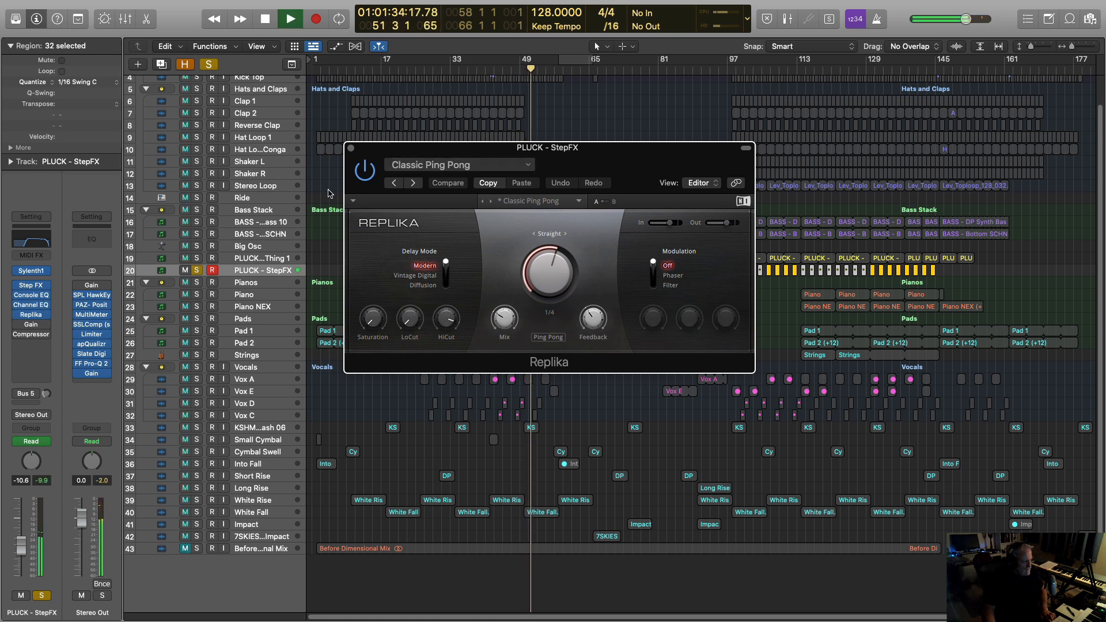
key(space)
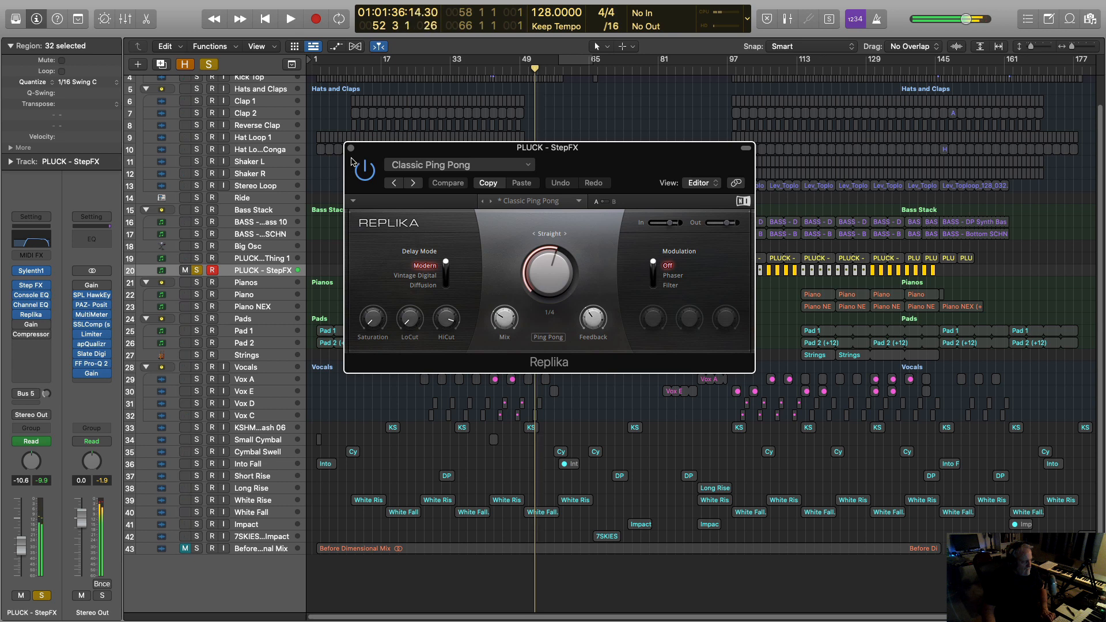
click(351, 148)
Enable the StepFX pluck's Gain and Compressor inserts, open the Compressor, and play the soloed pluck through it.
key(space)
key(space)
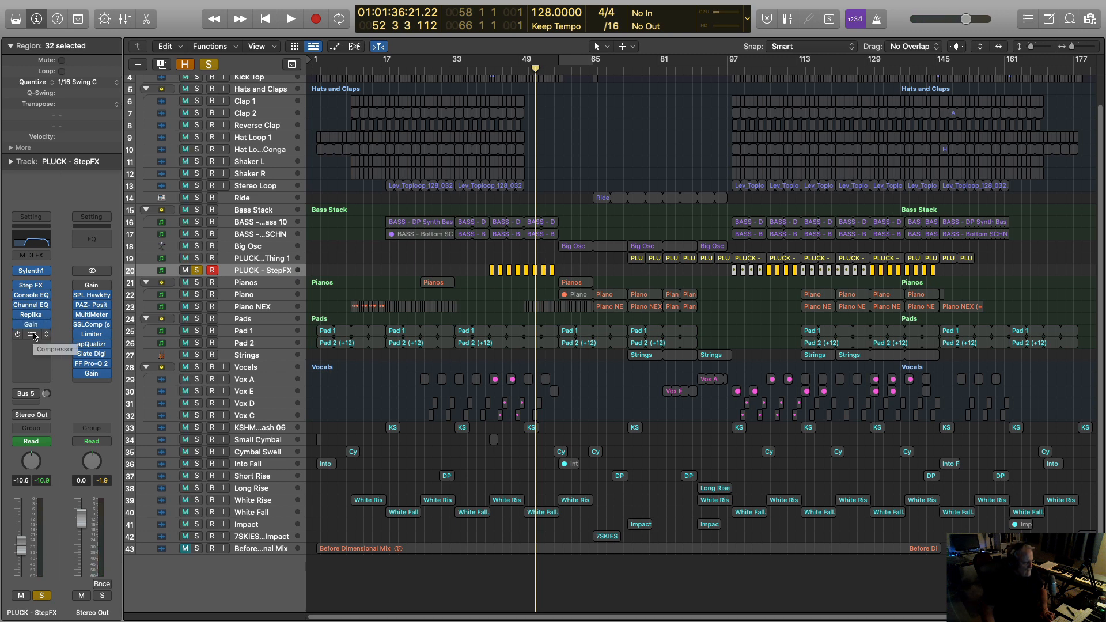
click(32, 335)
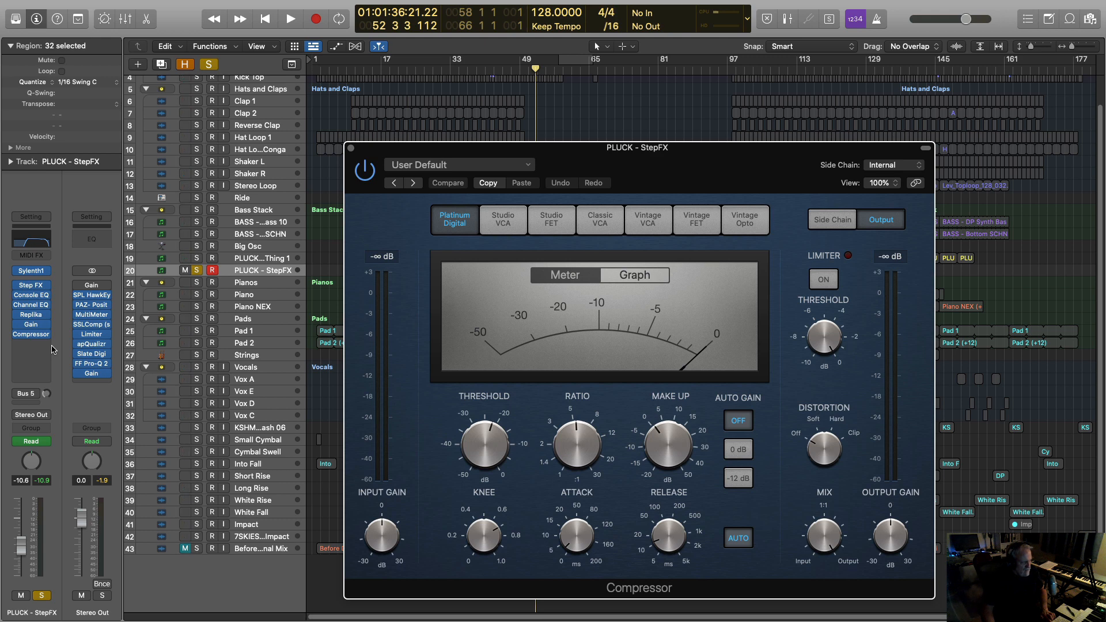
key(space)
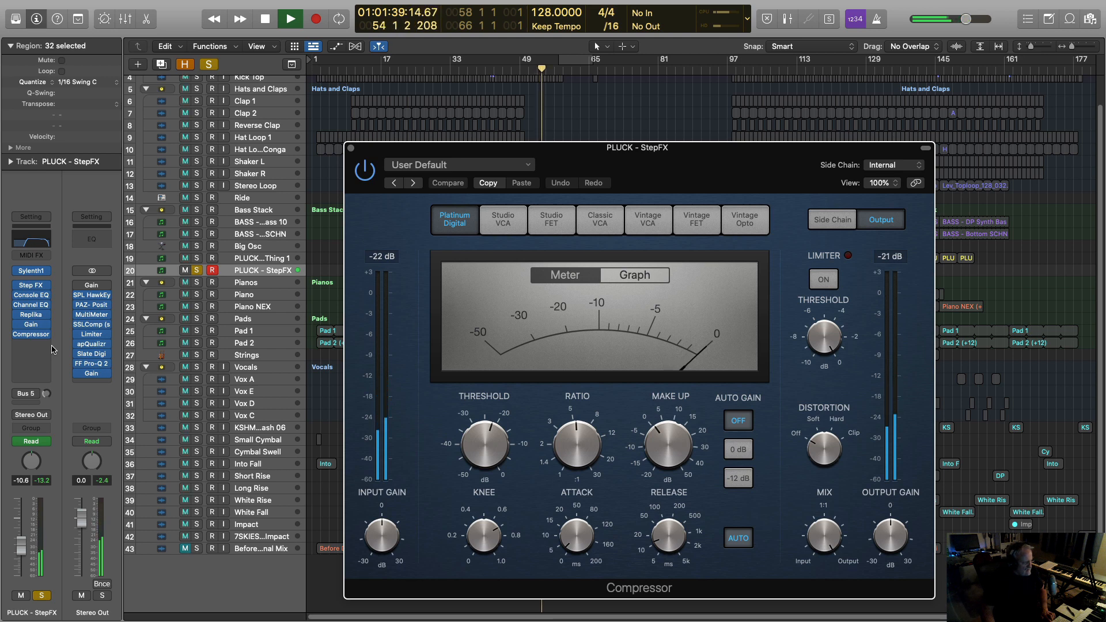
key(space)
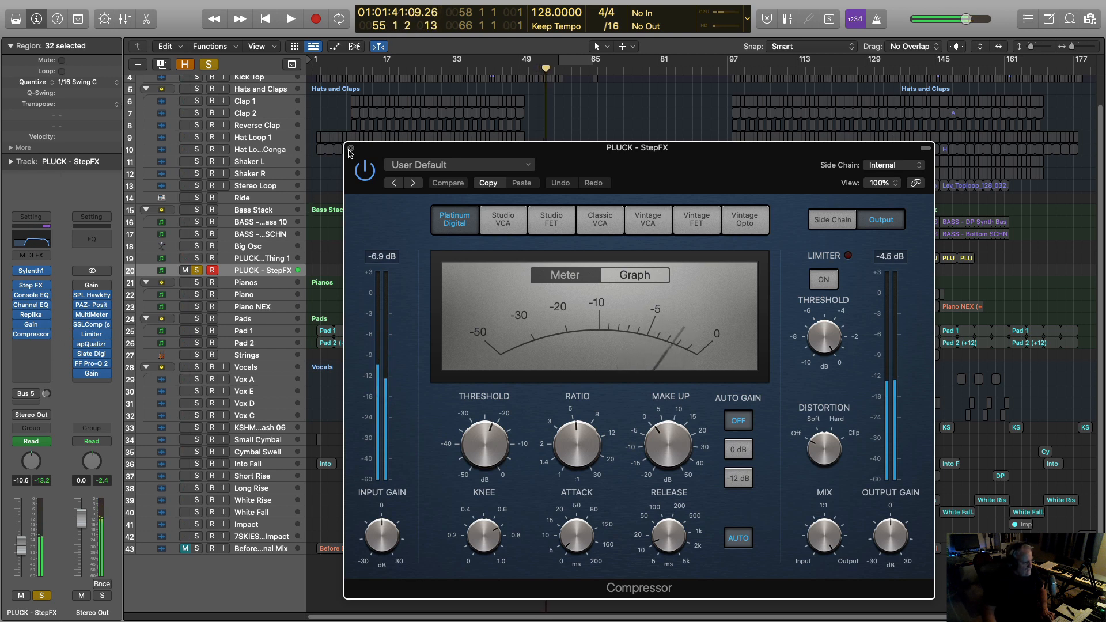
Close the Compressor, re-enable the StepFX pluck's Bus 5 send, and play the soloed pluck with the send active.
click(350, 148)
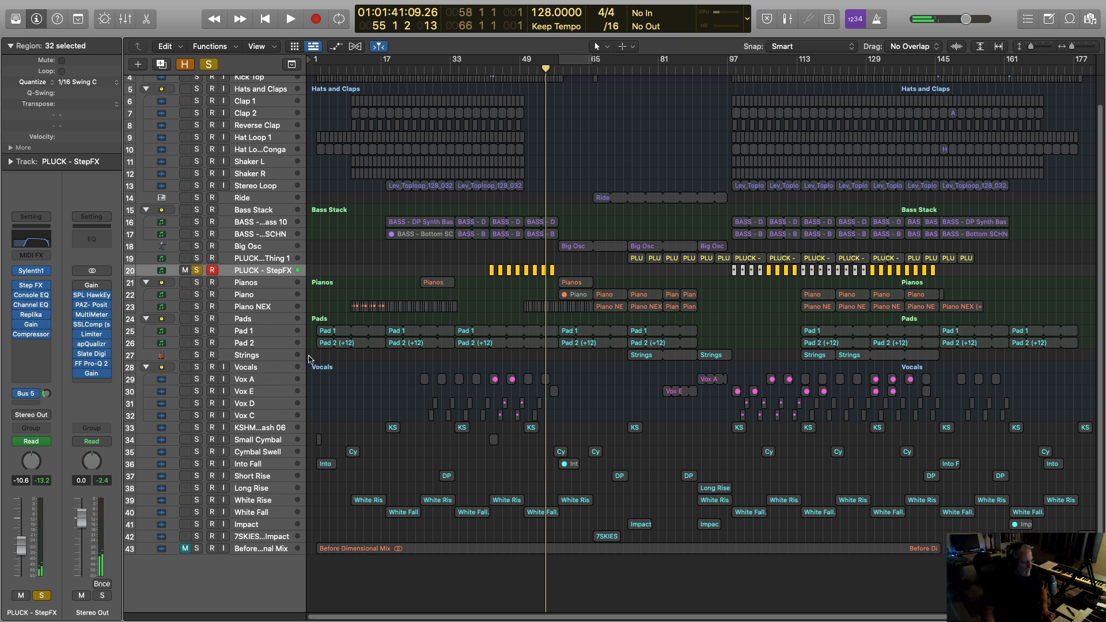
key(space)
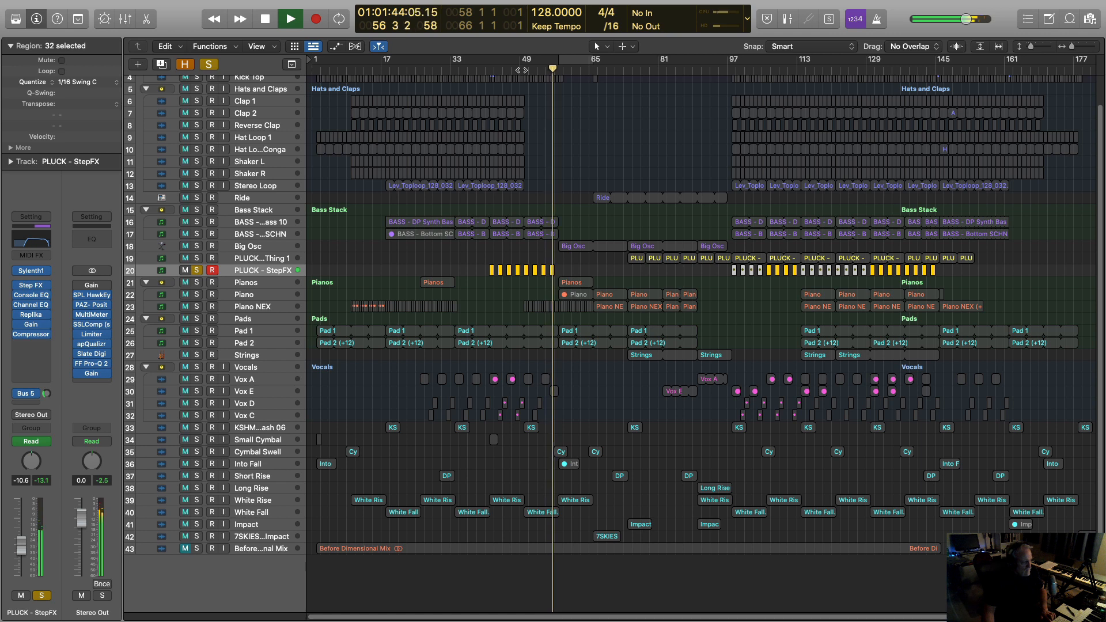
key(space)
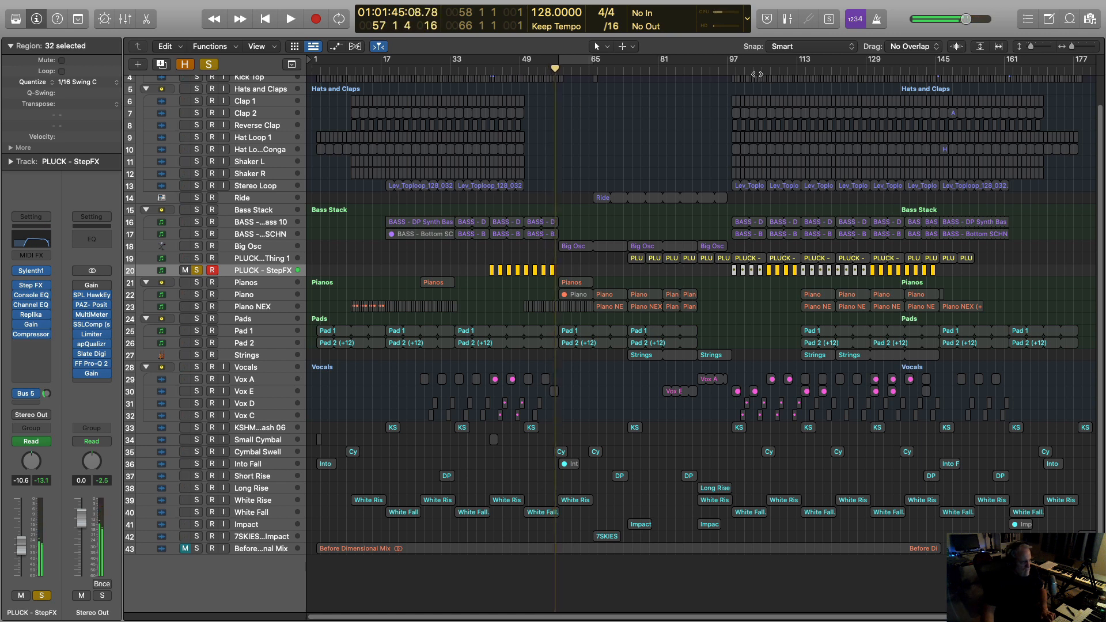
Unsolo the PLUCK - StepFX track and play the full mix from bar 105.
click(762, 61)
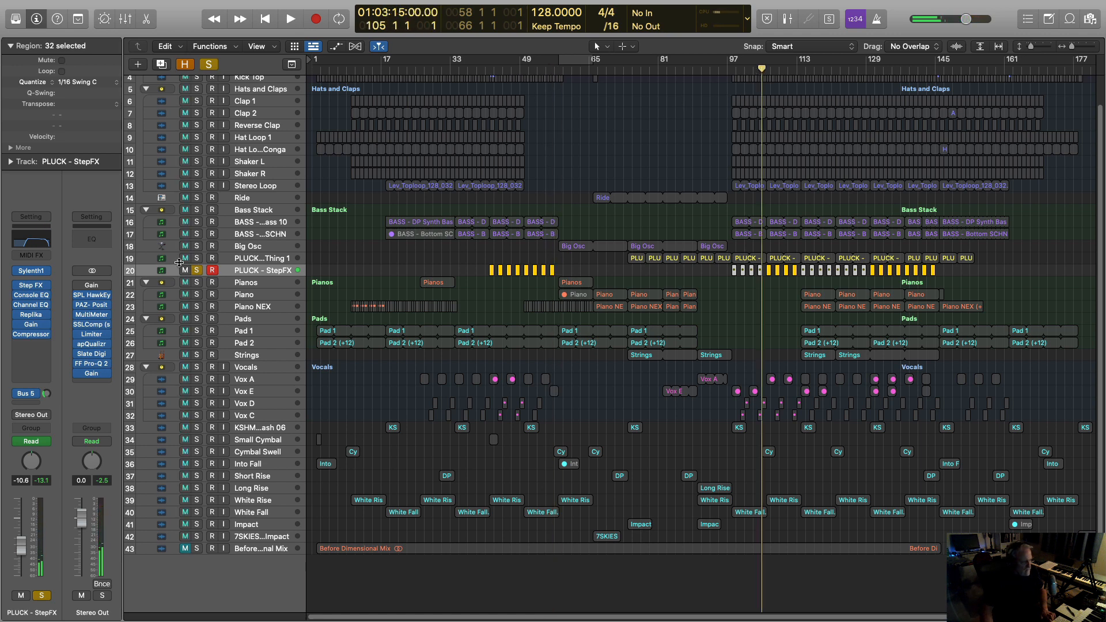
click(196, 270)
key(space)
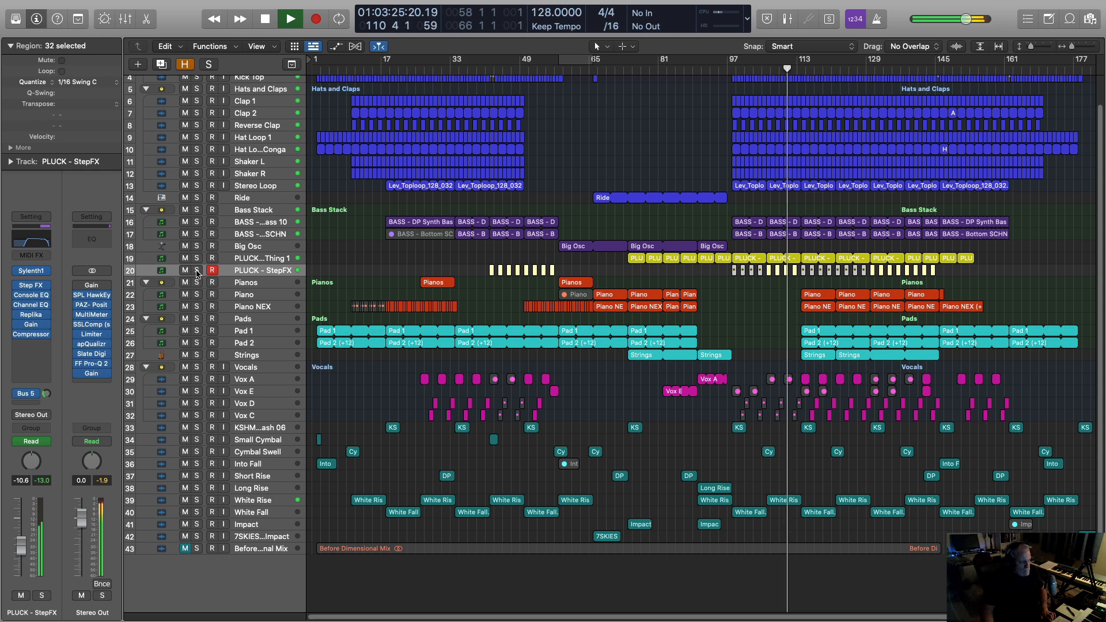
key(space)
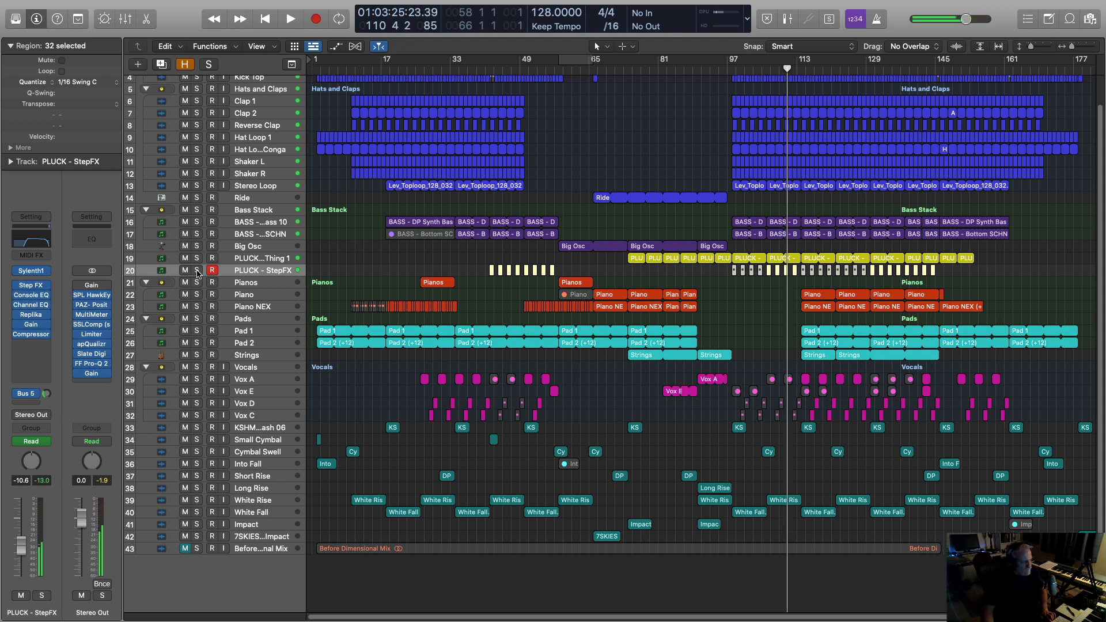
Inspect the channel strips of the Pianos stack, Piano and Piano NEX, and briefly view Piano NEX's Nexus 3 instrument.
click(239, 283)
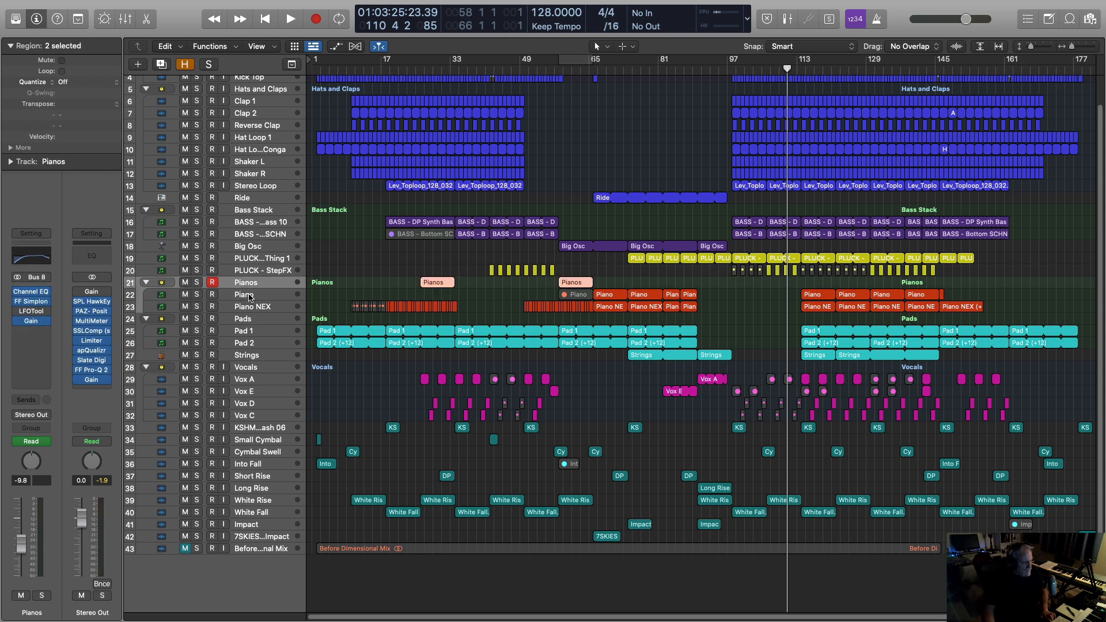
click(249, 298)
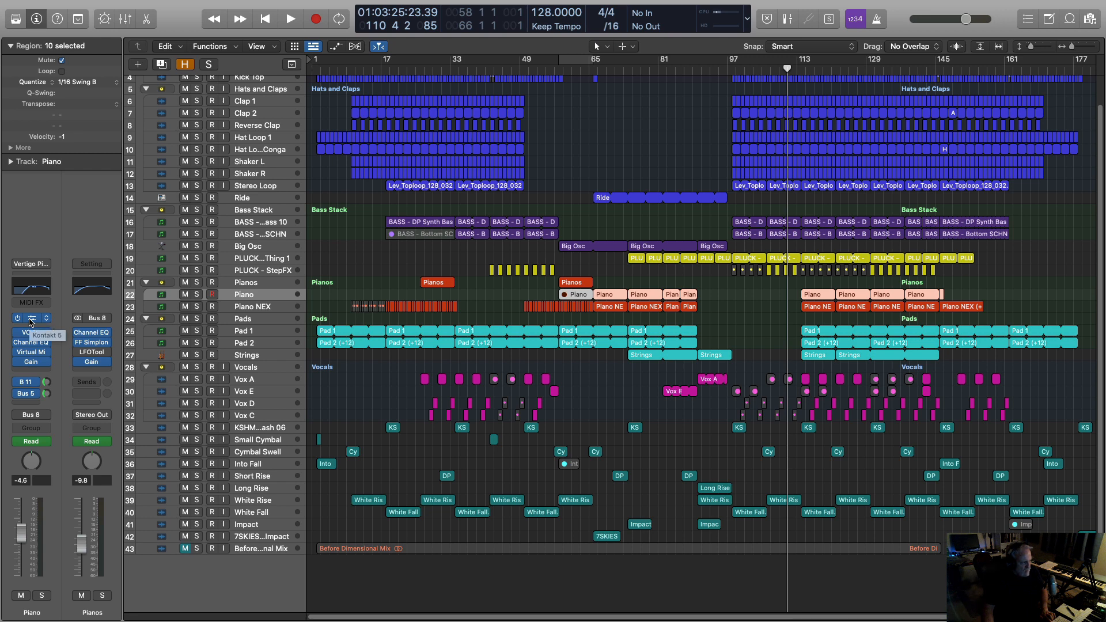
click(246, 307)
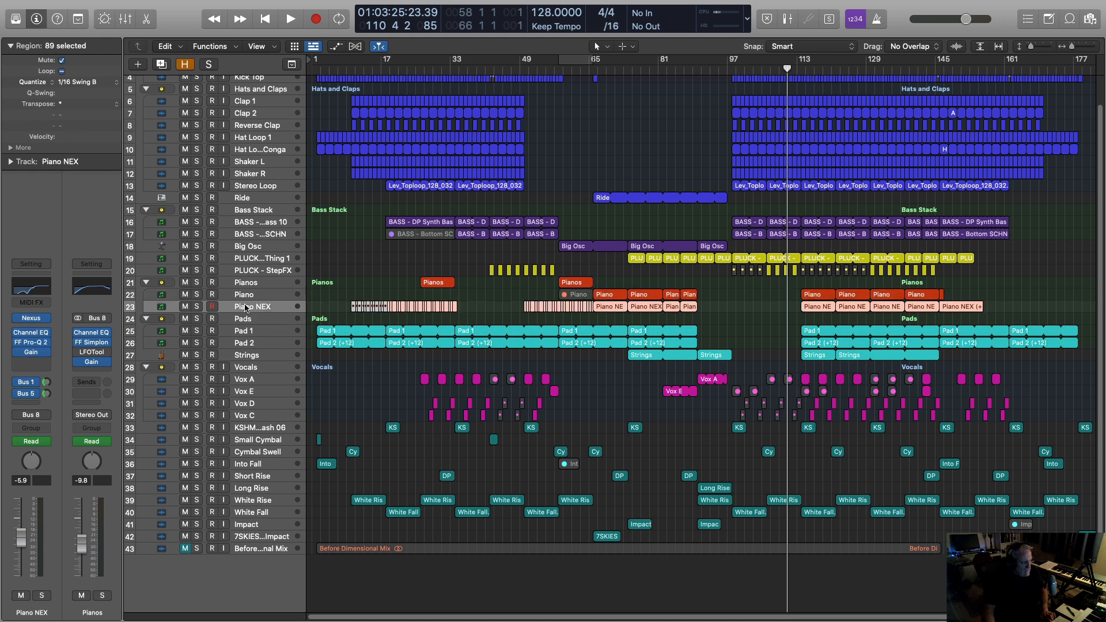
click(33, 318)
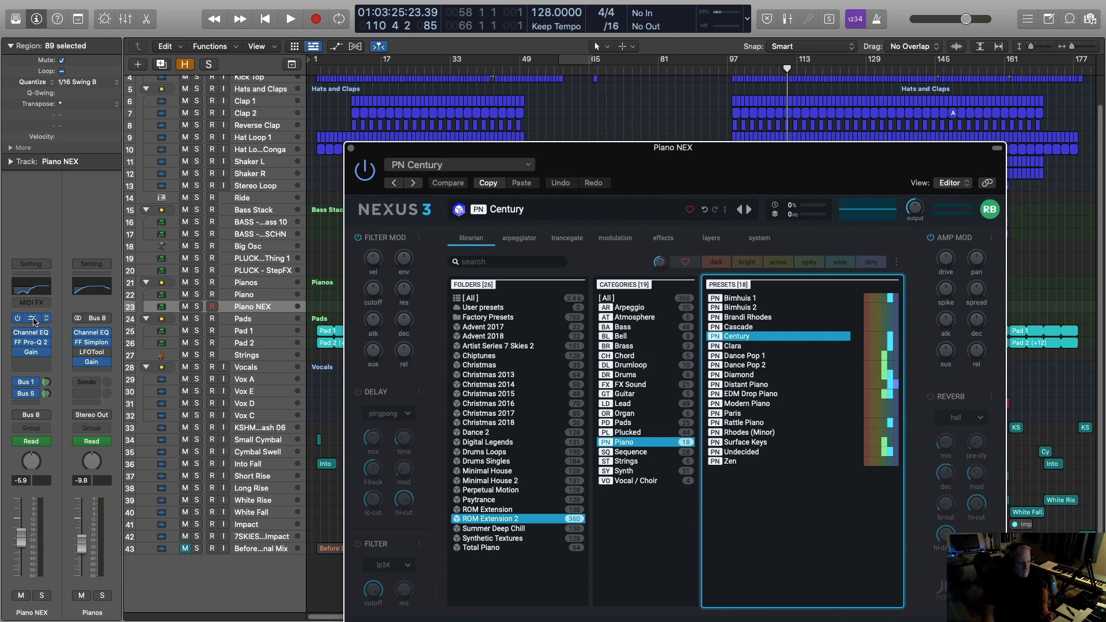
click(352, 149)
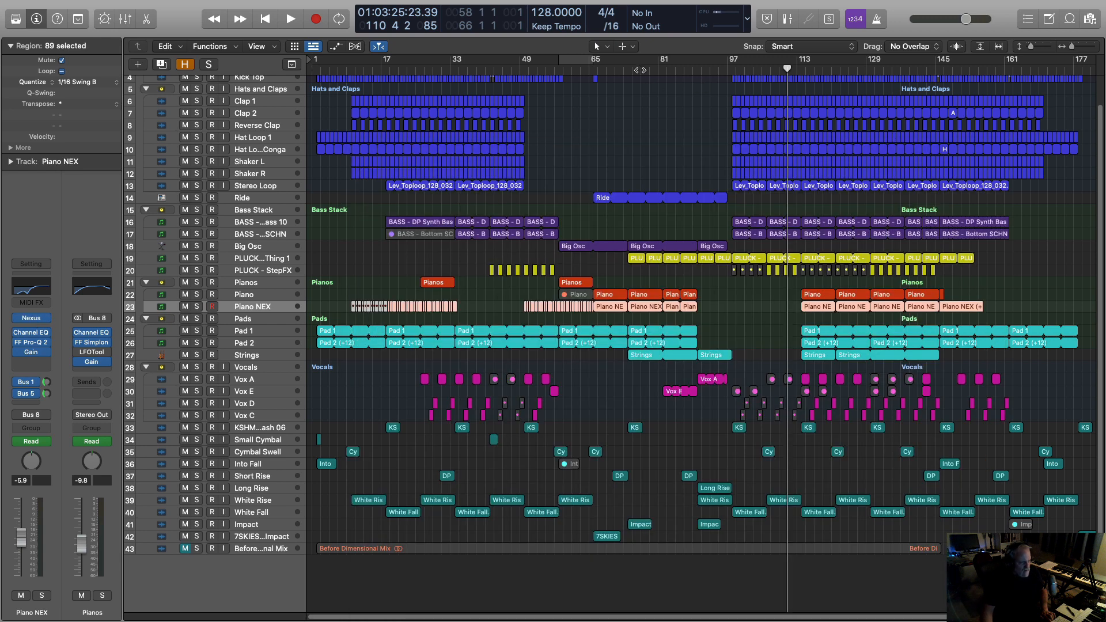
Place the playhead at bar 75, audition the Piano track live with its VC 76 compressor open, and close the compressor.
click(632, 70)
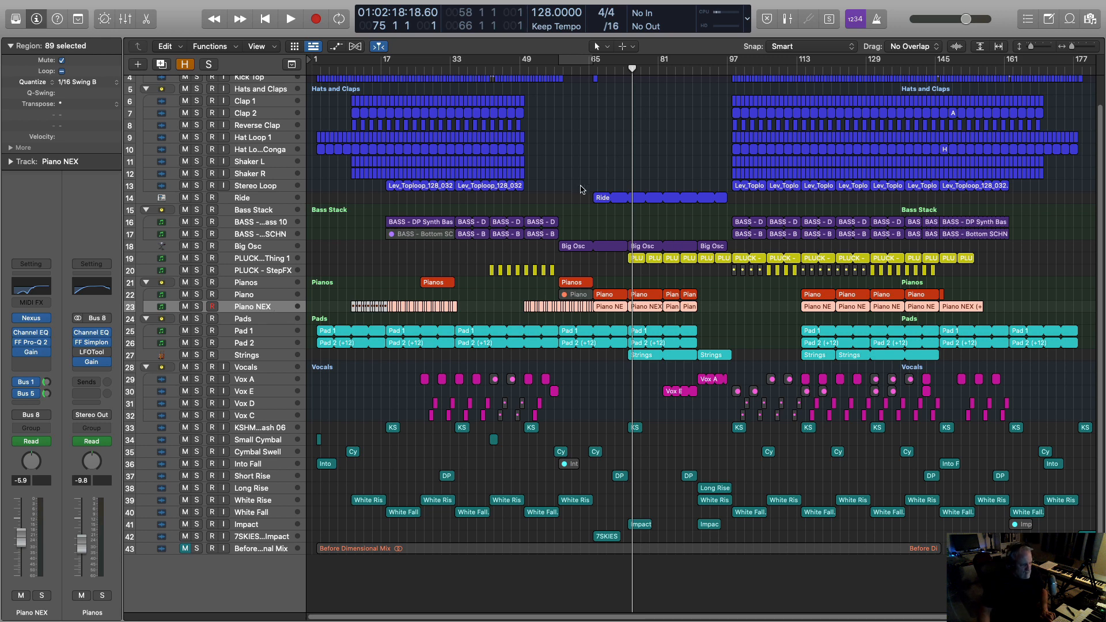
click(258, 296)
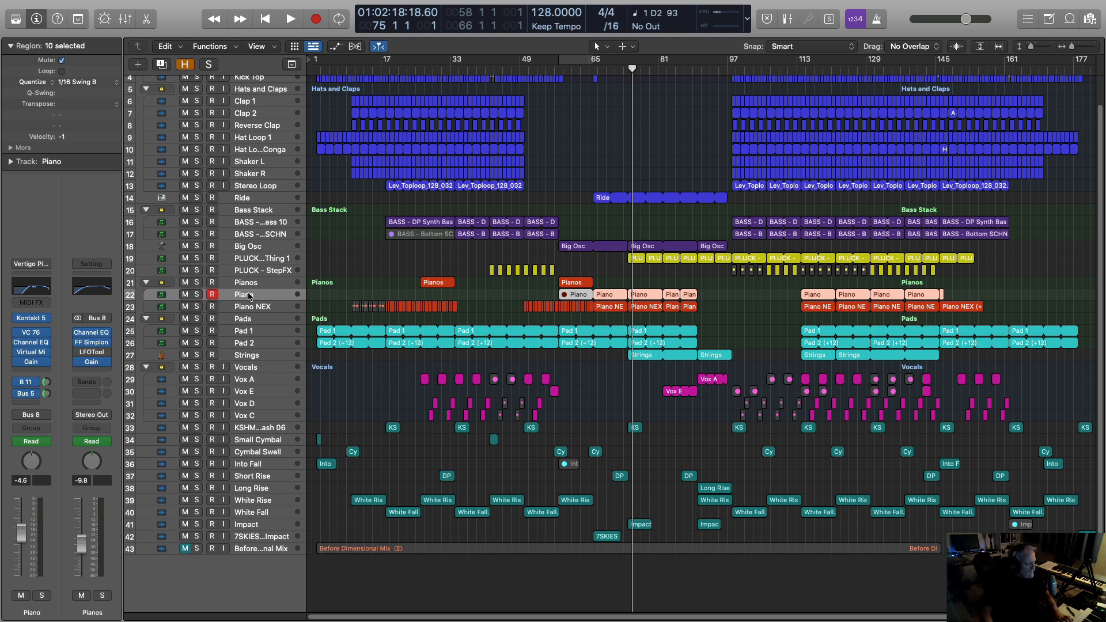
click(31, 334)
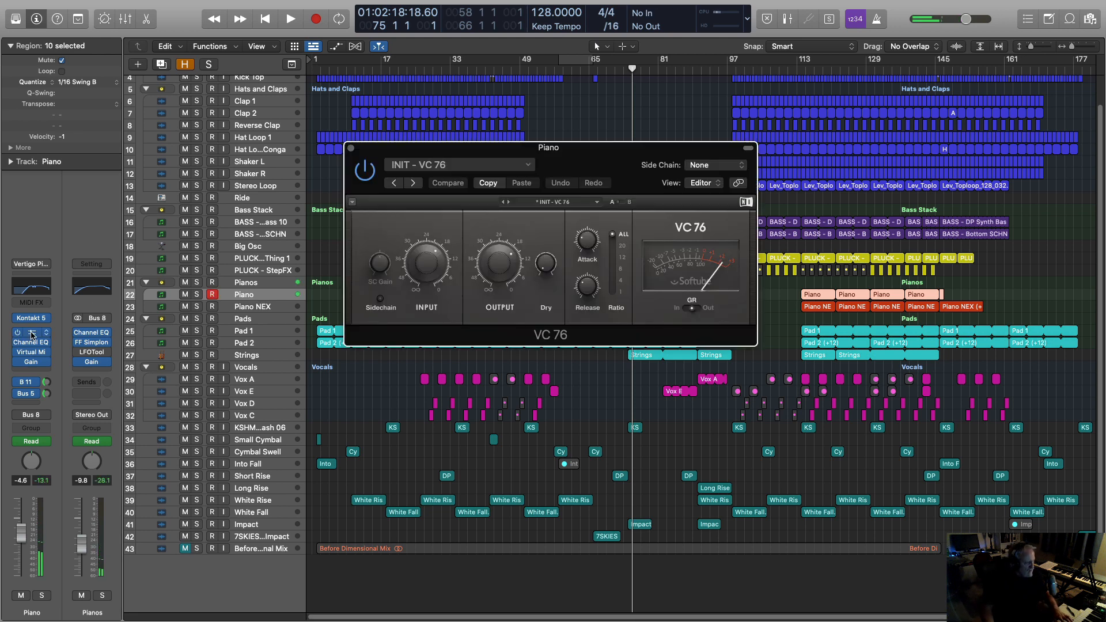
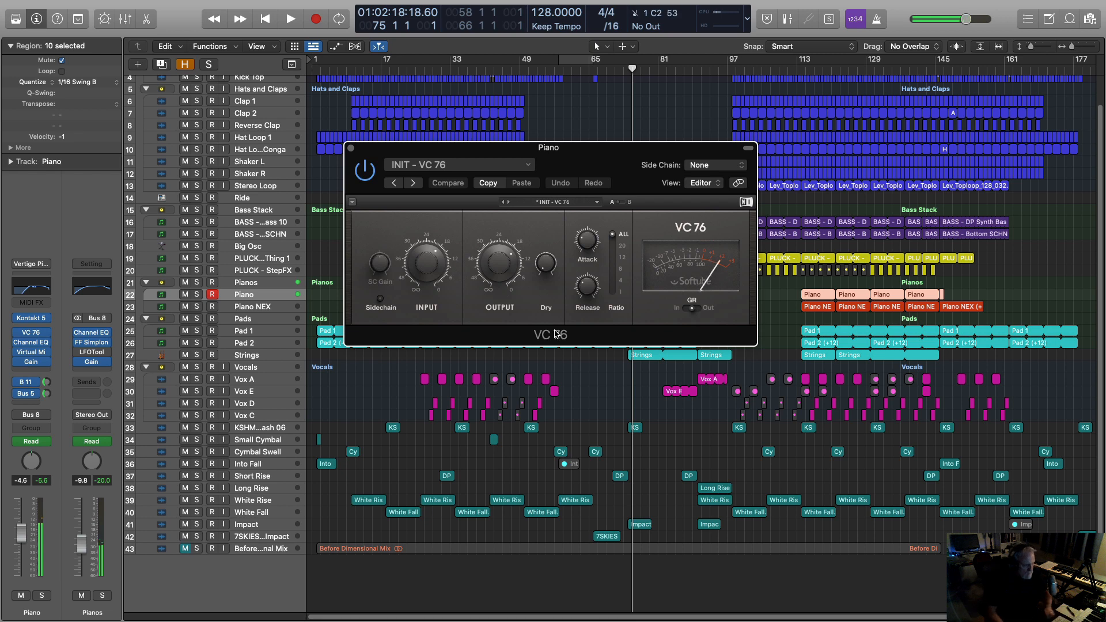
click(351, 149)
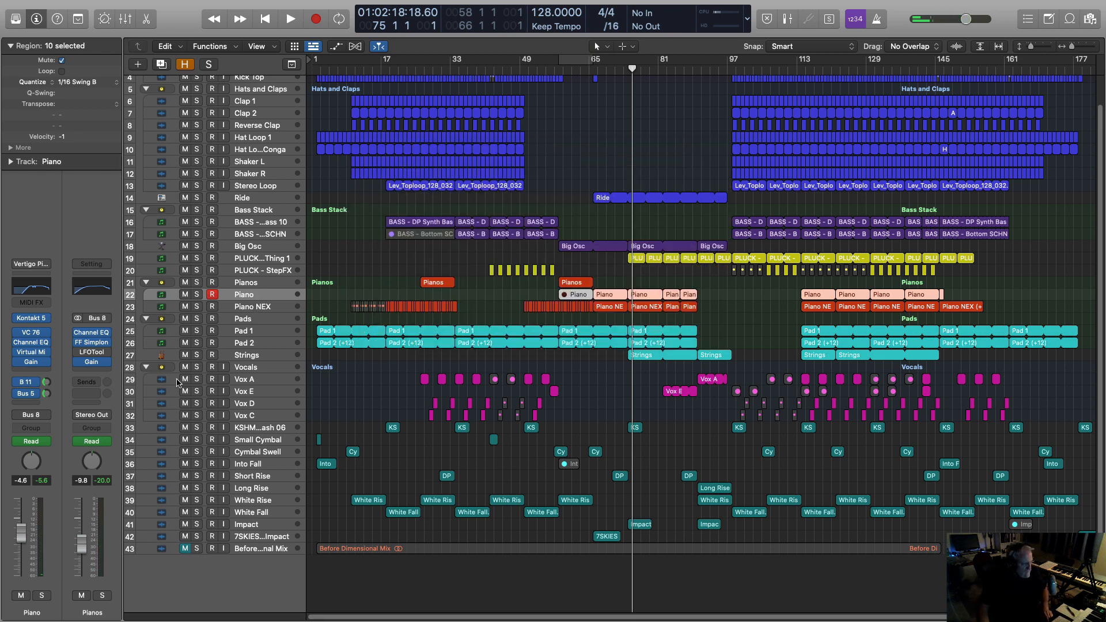
Show the Long Delay 2 bus fed by the Piano's B 11 send and view its EchoBoy Jr. settings.
click(45, 382)
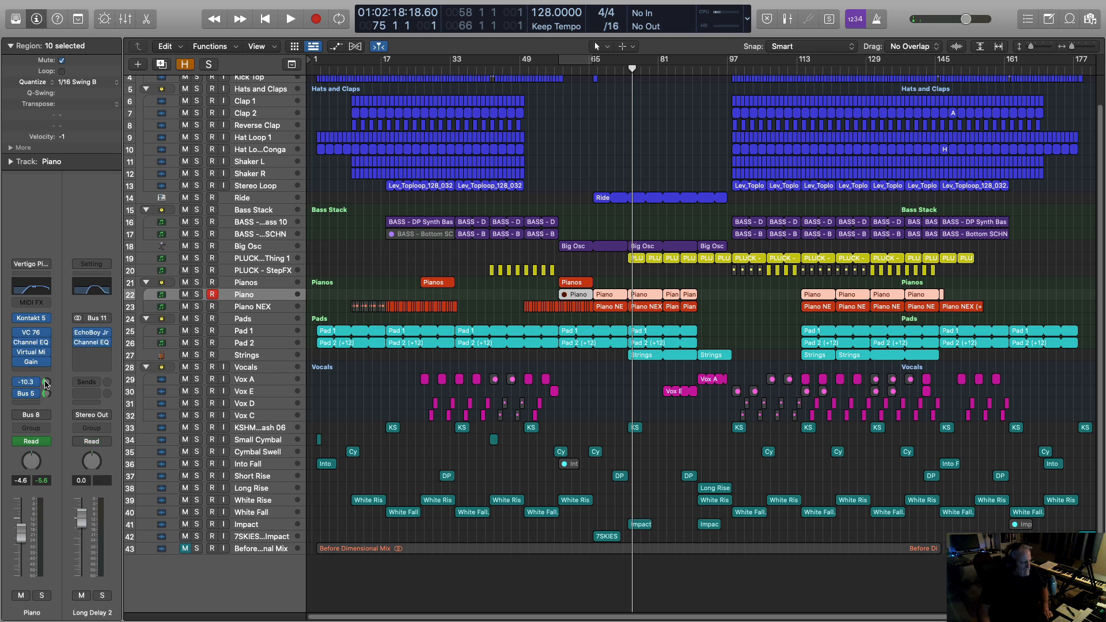
click(92, 334)
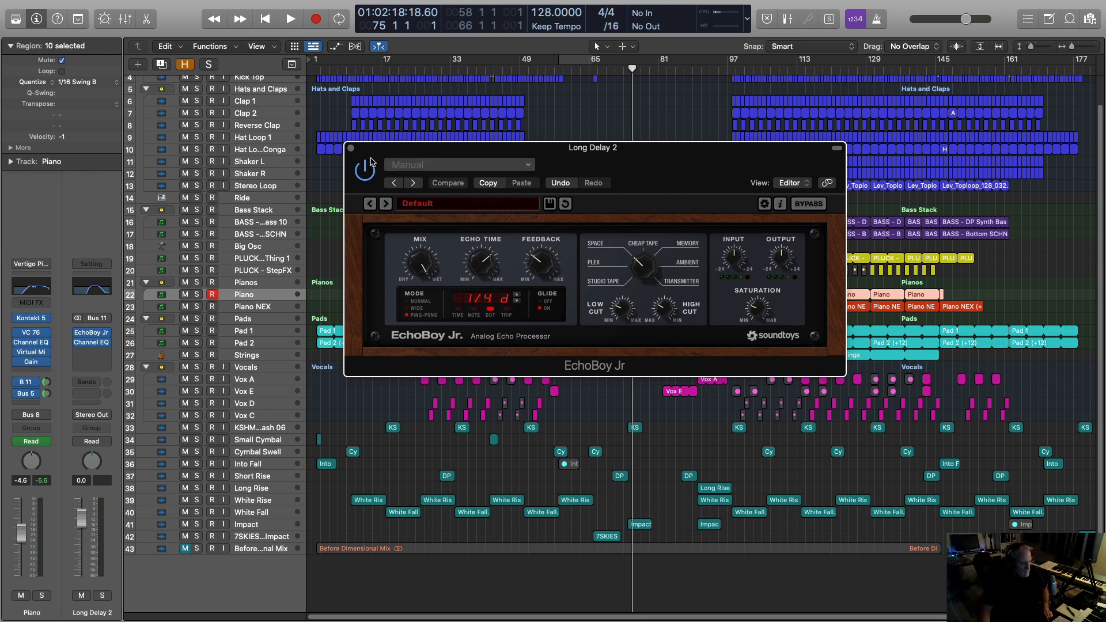
click(350, 148)
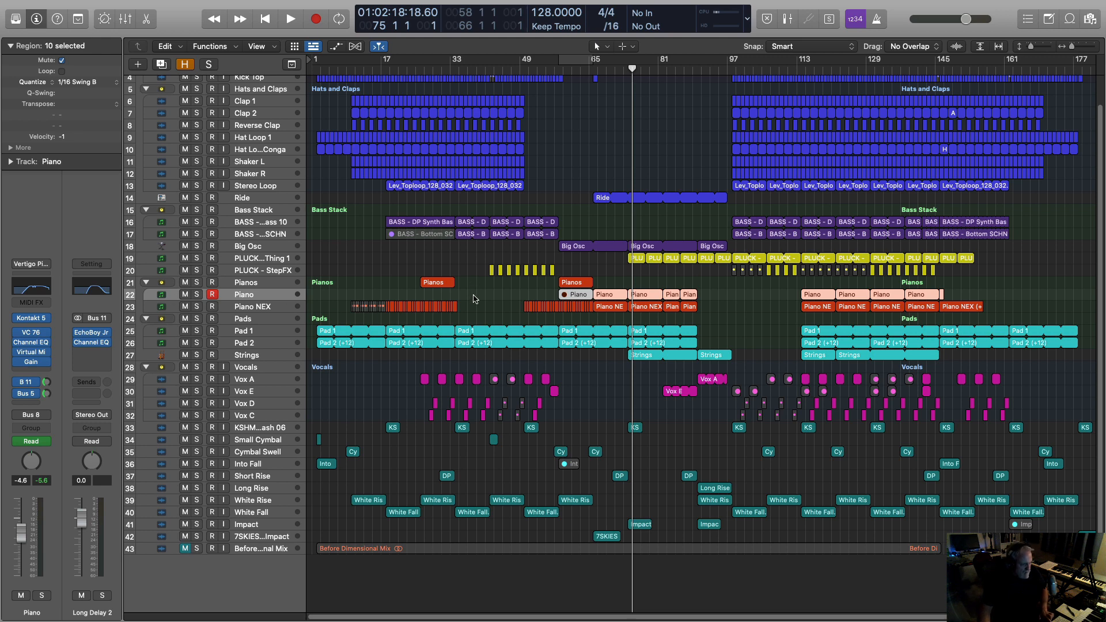
Play the mix from bar 75 and solo the Piano NEX track during playback.
key(space)
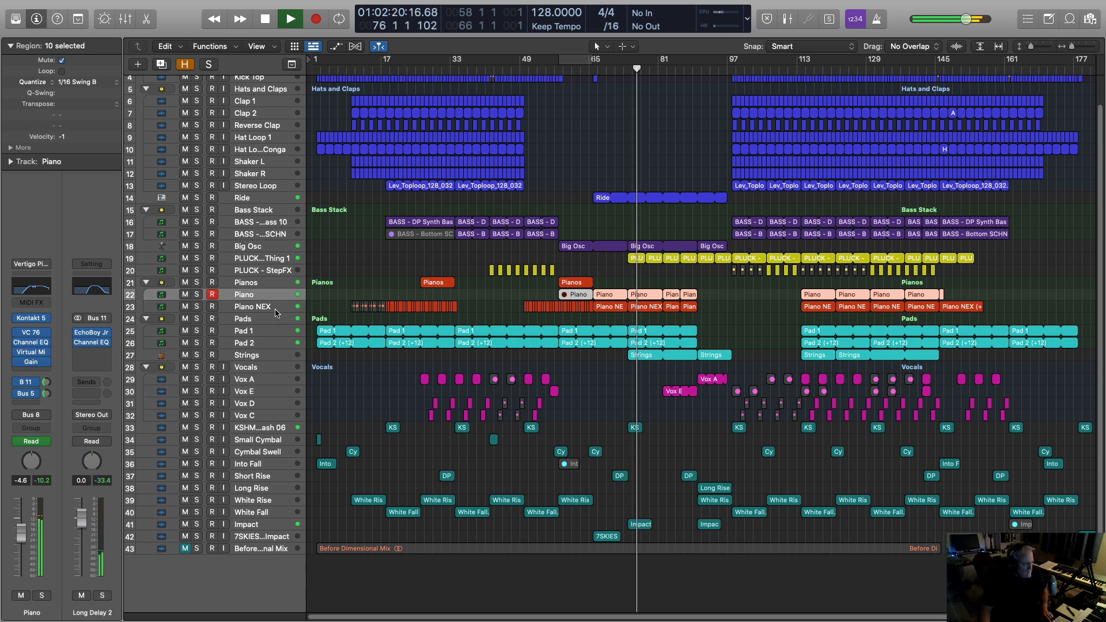
click(197, 307)
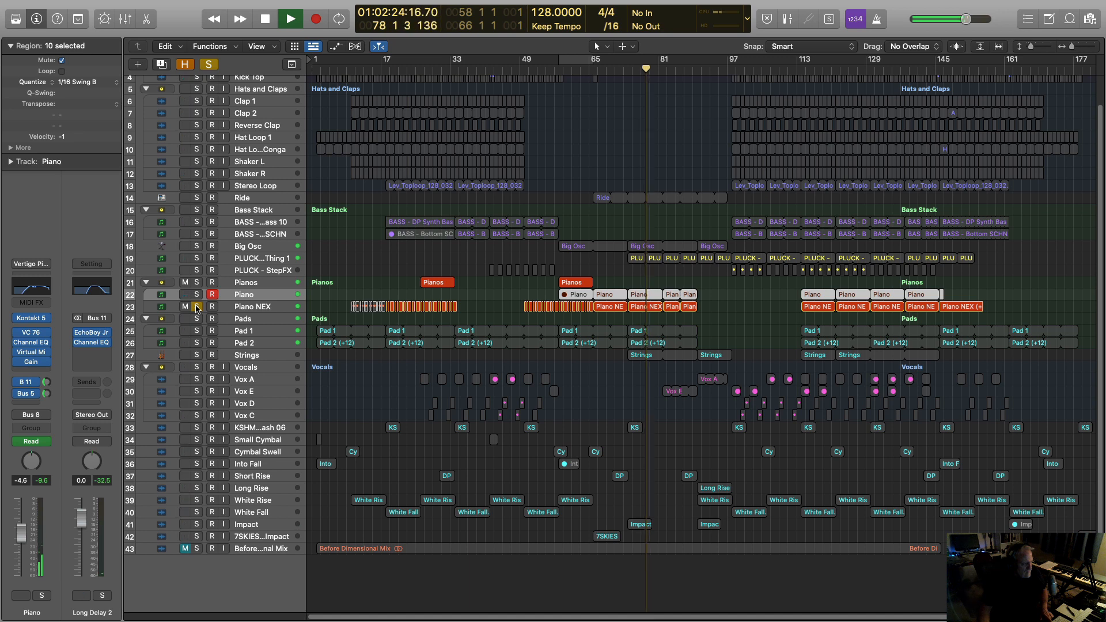
Stop playback, play the soloed Piano NEX track briefly, and compare its channel strip and sends with the Piano track.
key(space)
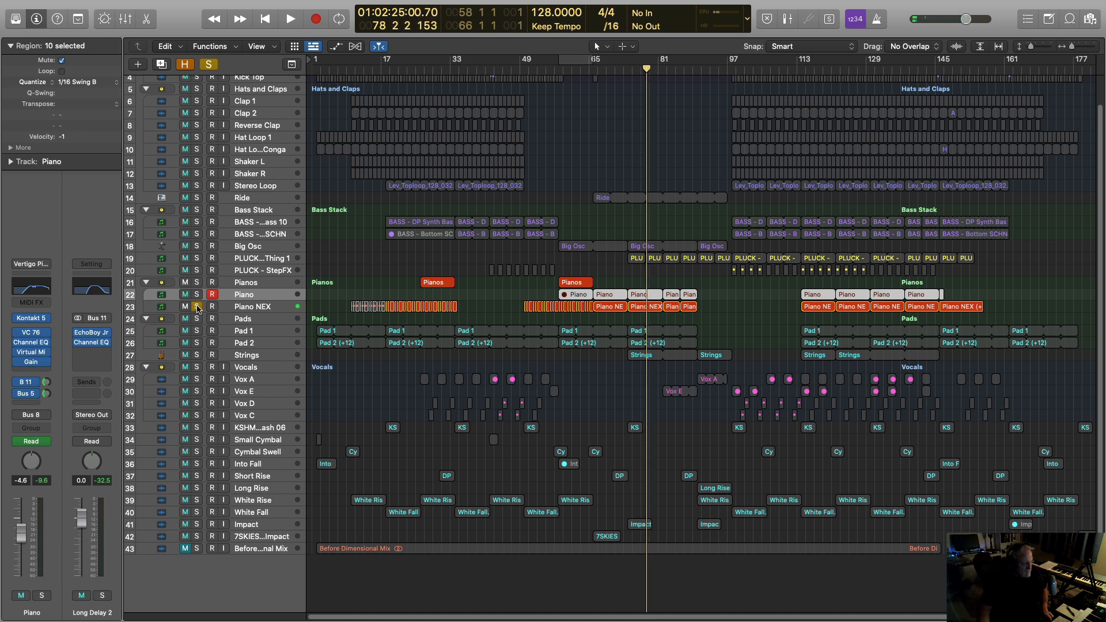
mouse_move(16, 395)
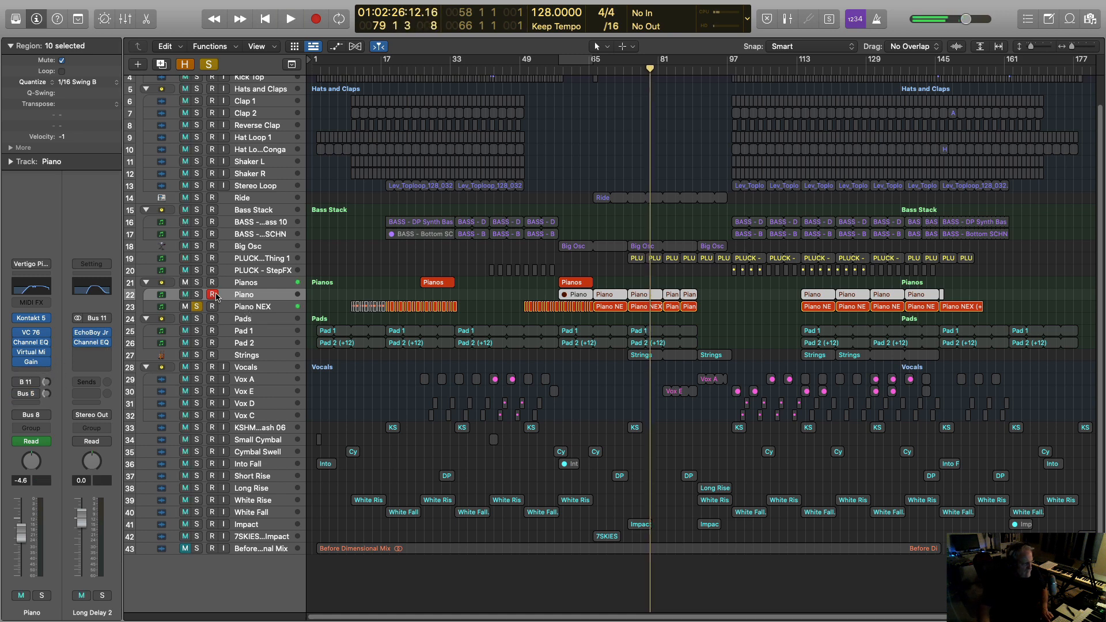
click(243, 306)
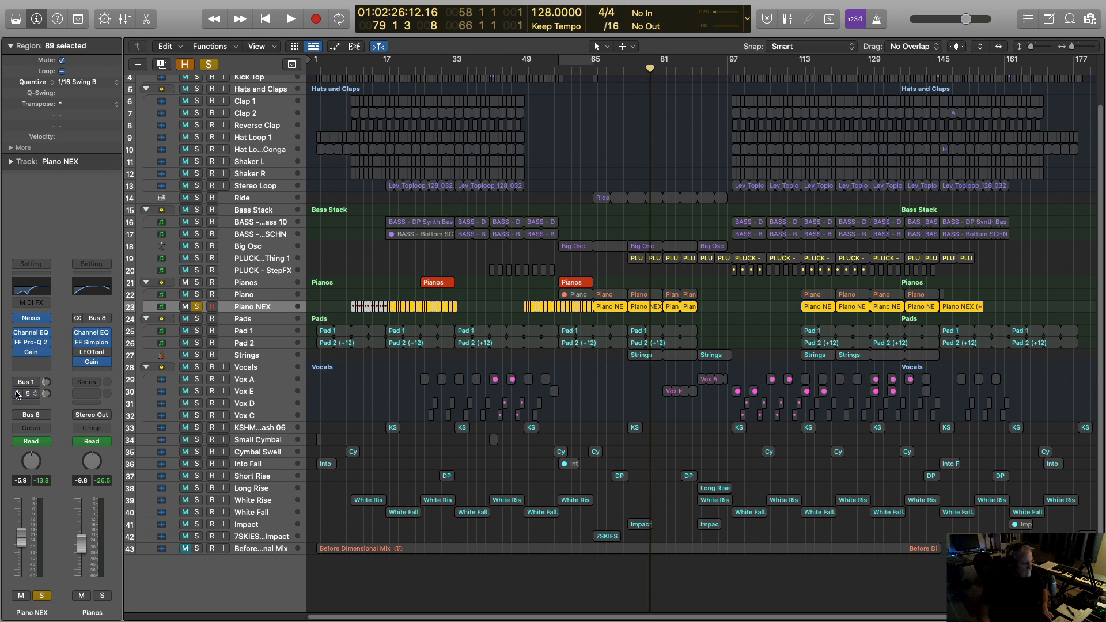
key(space)
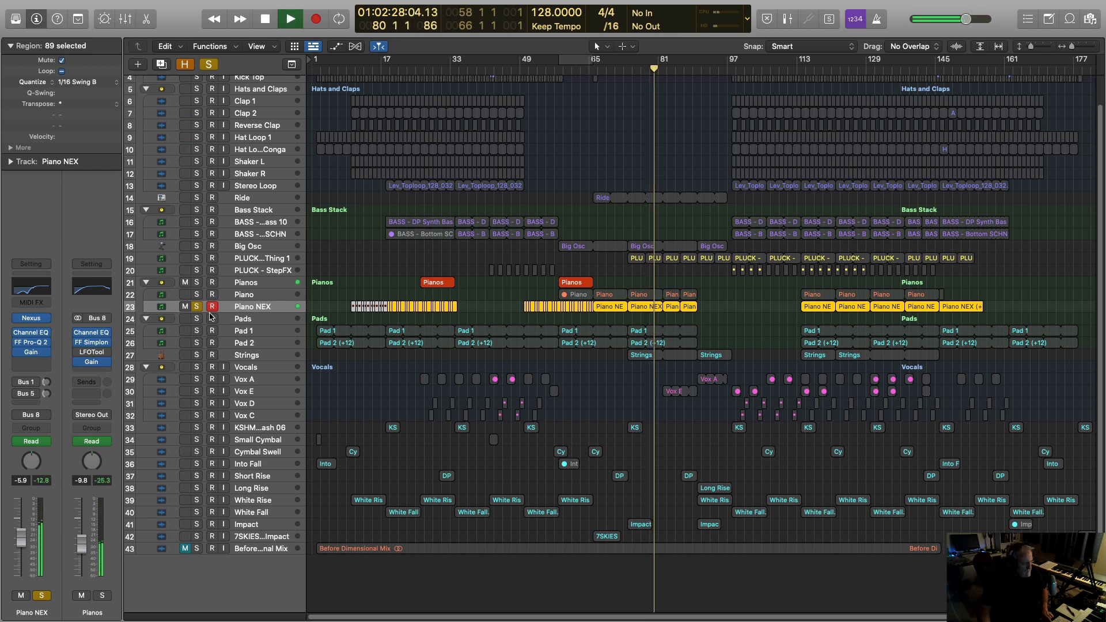
key(space)
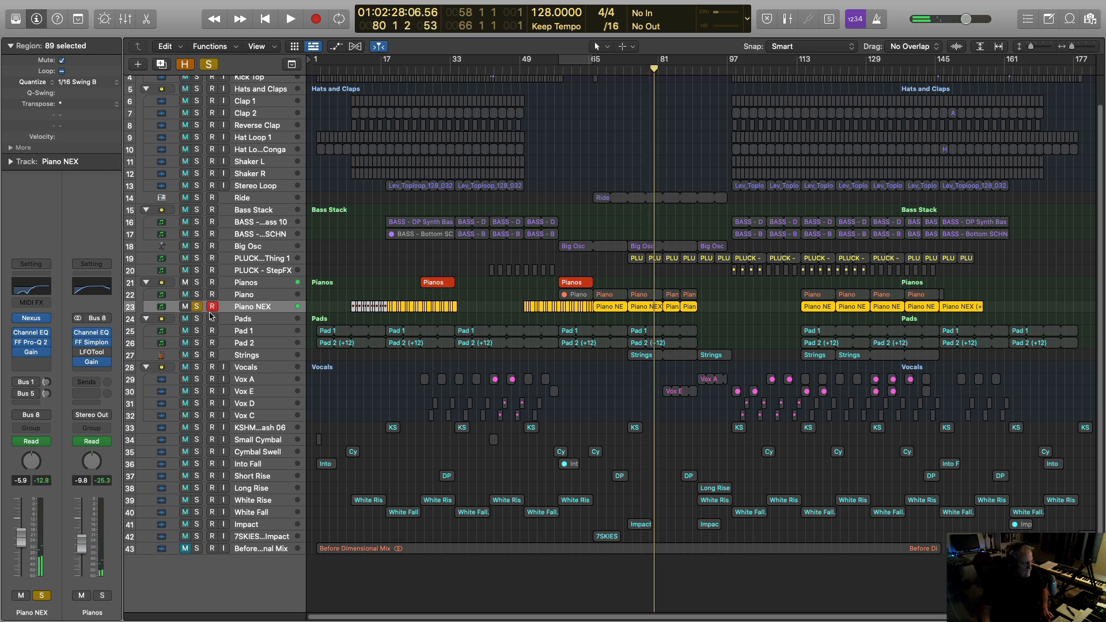
click(240, 296)
click(237, 308)
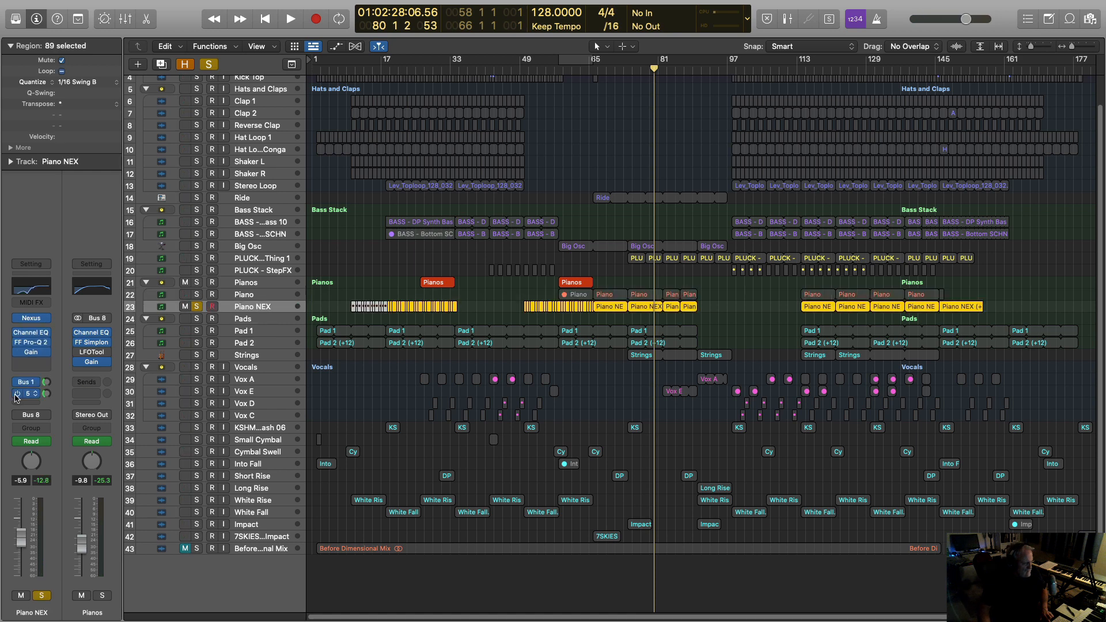
Unsolo the Piano NEX track and play the full mix from bar 80 for a few bars.
click(196, 309)
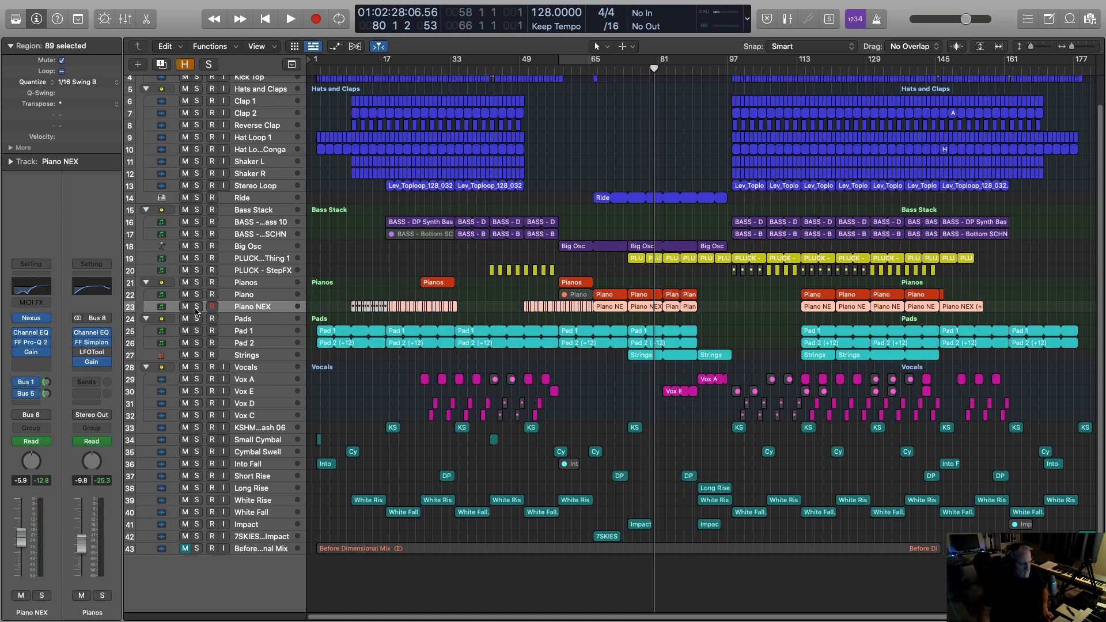
key(space)
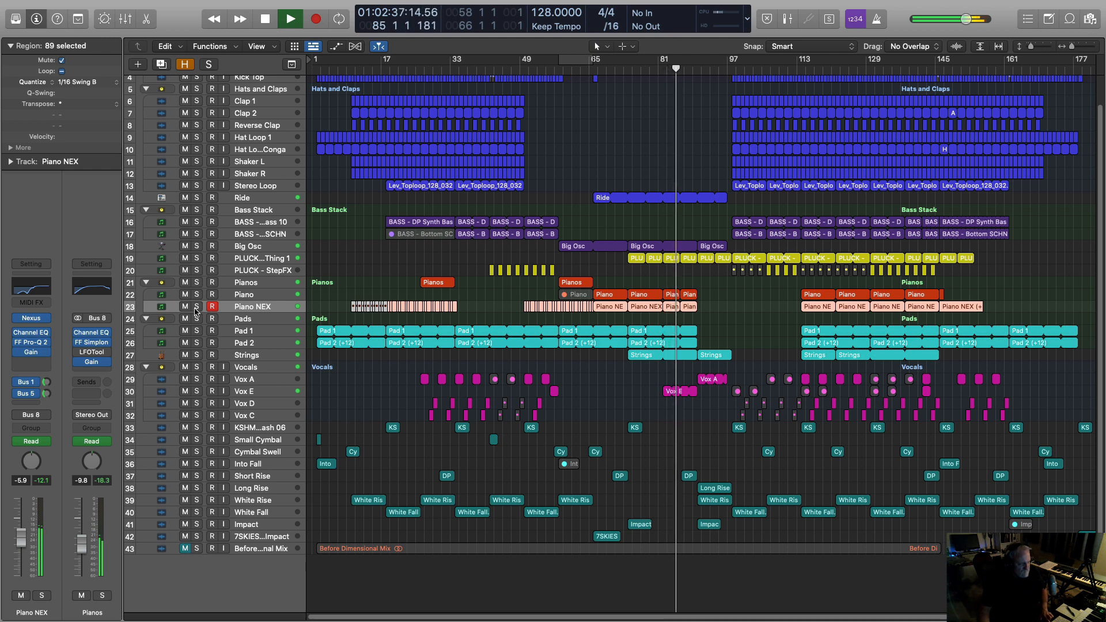
key(space)
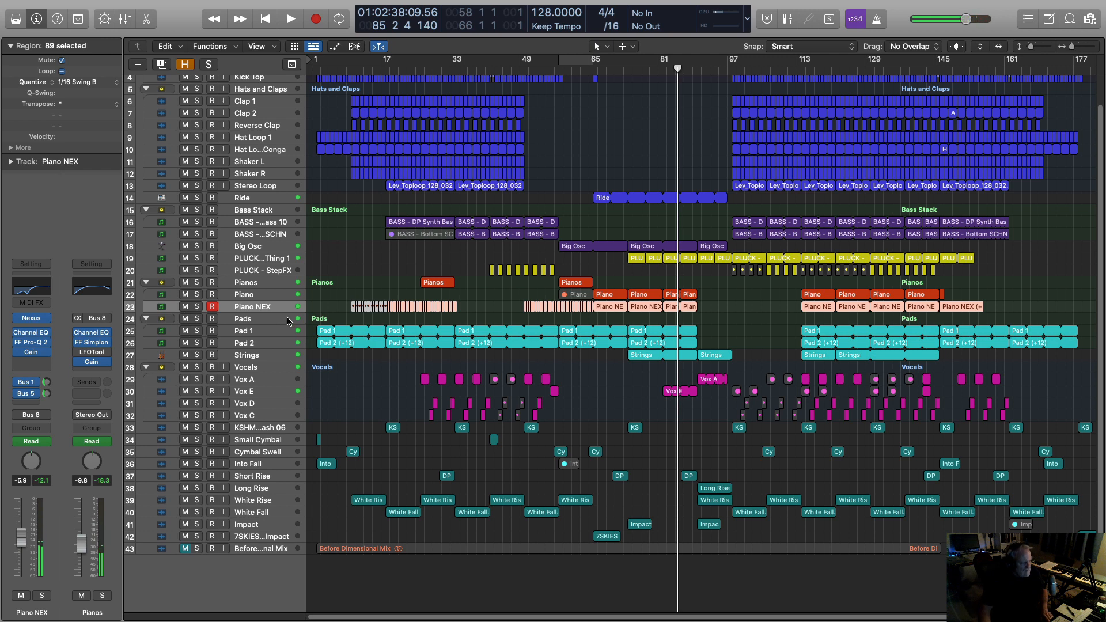
Solo the Pads stack, place the playhead near bar 35, and play the pads briefly.
click(197, 319)
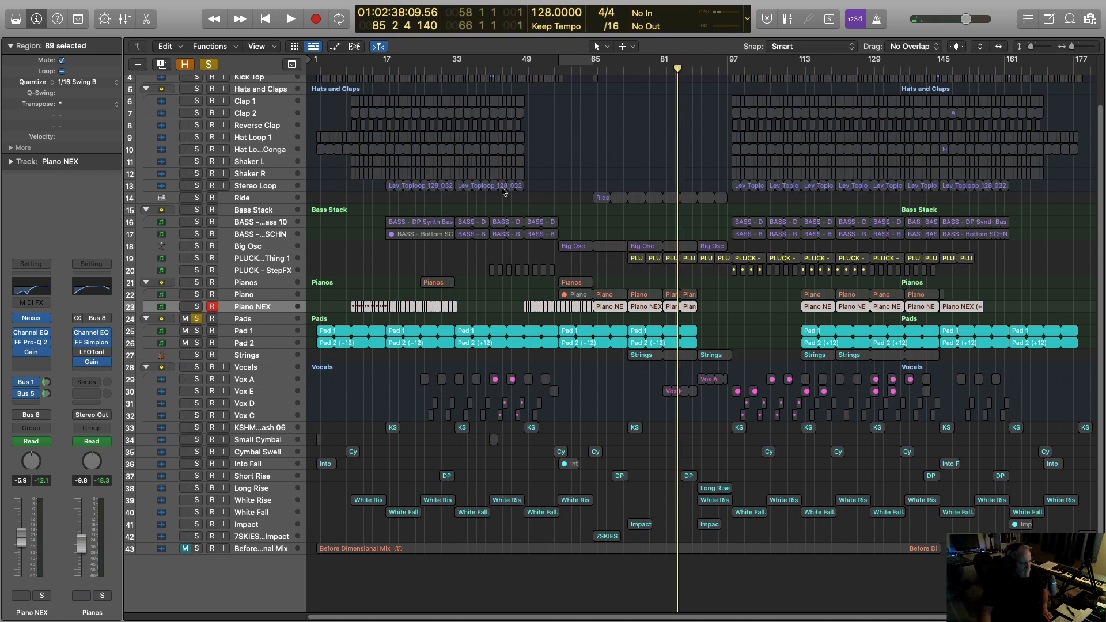
click(459, 68)
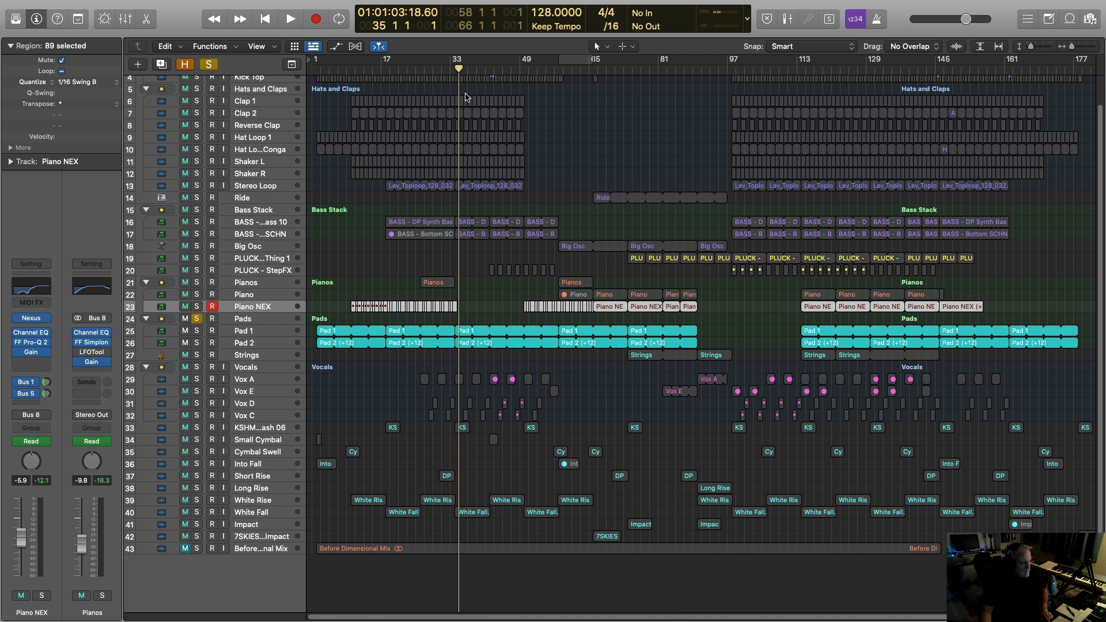
key(space)
key(space)
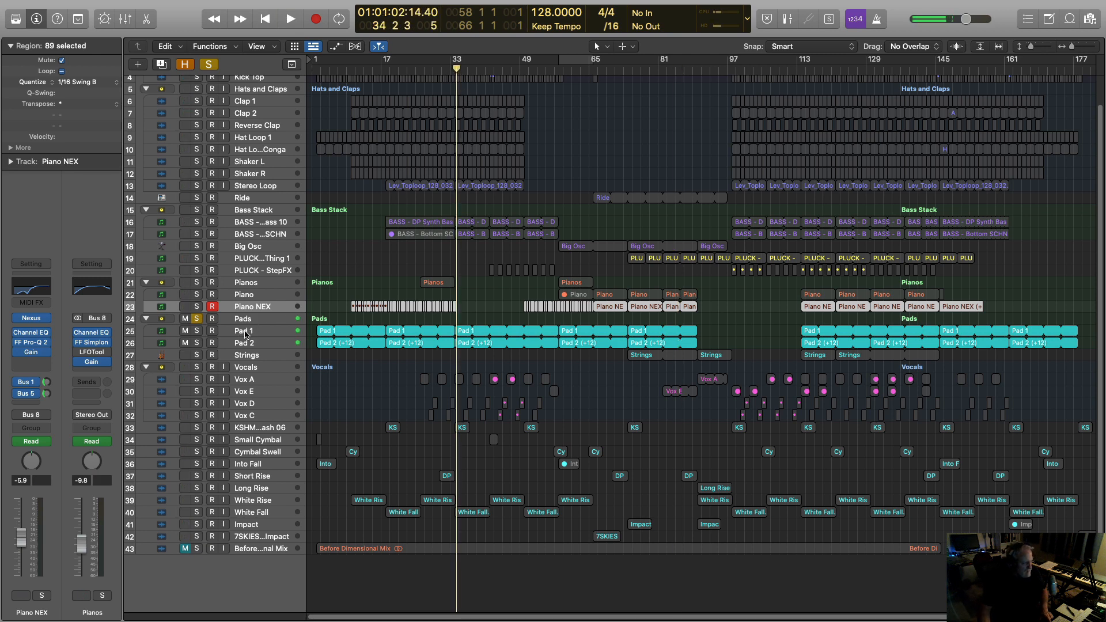
Show the Long Delay bus fed by the Pads stack's Bus 2 send, view its EchoBoy settings, and close the plug-in.
click(245, 333)
click(242, 320)
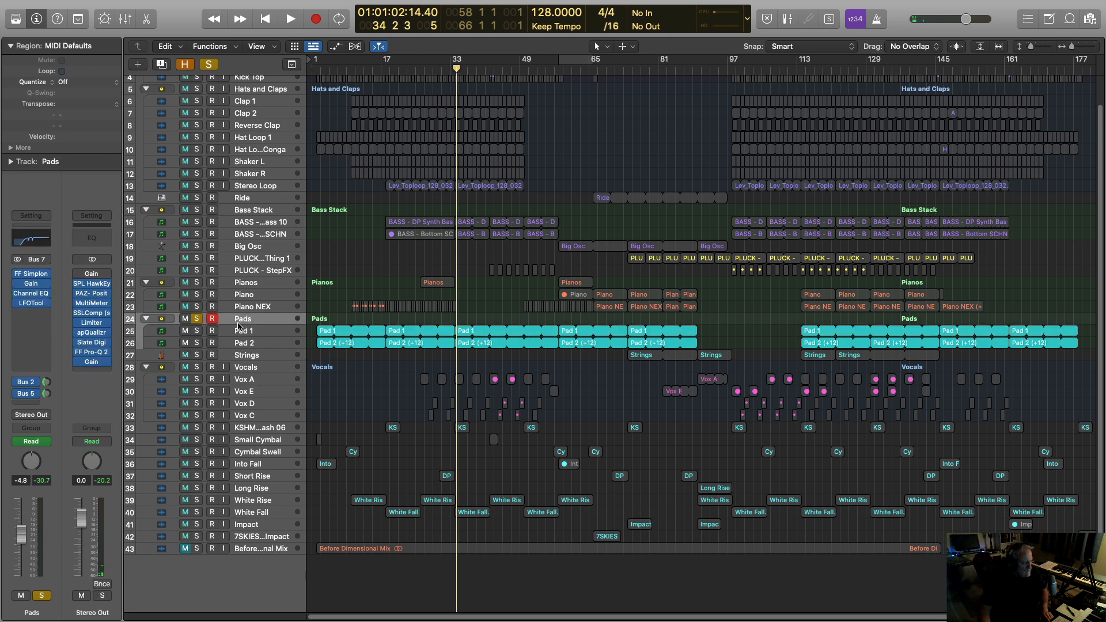
click(47, 383)
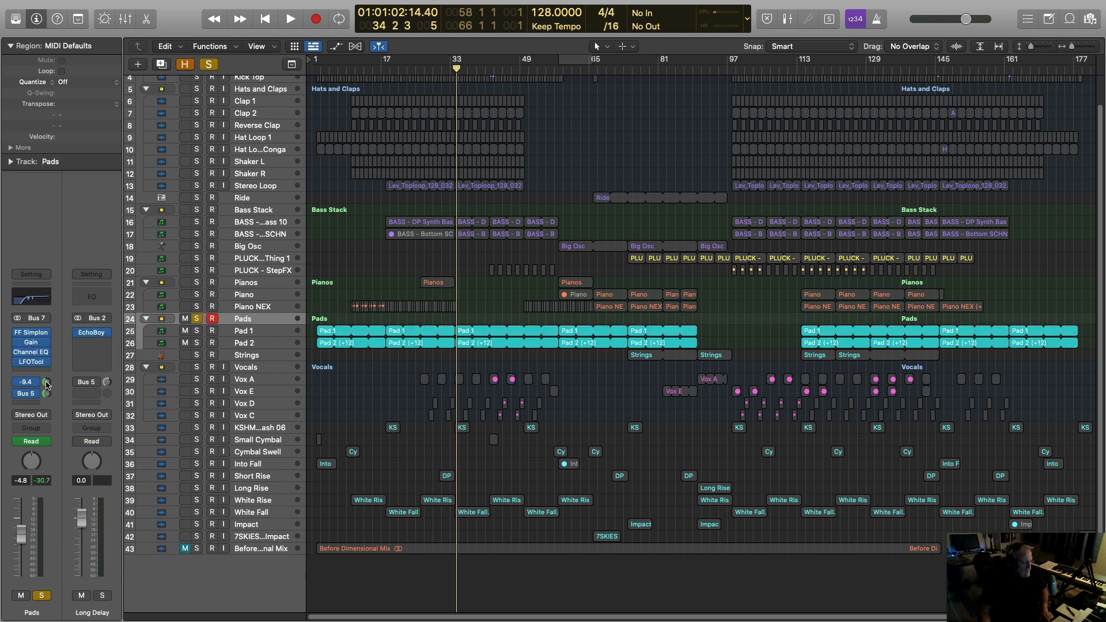
click(93, 333)
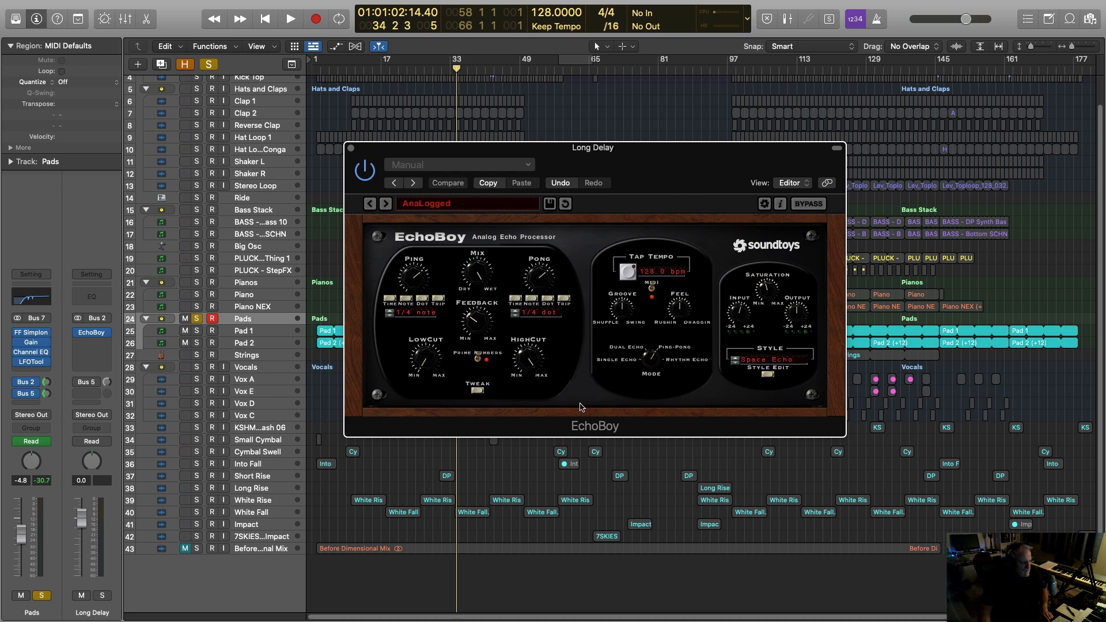
key(super+w)
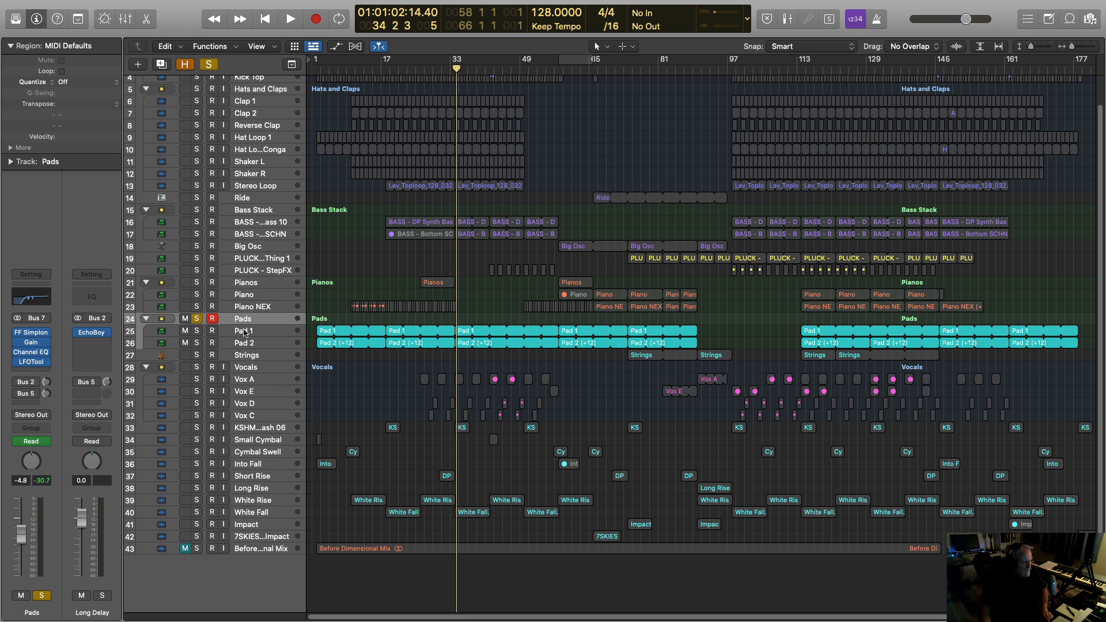
Replay the soloed pads briefly and compare the channel strips and panning of Pad 2 and Pad 1.
key(space)
key(space)
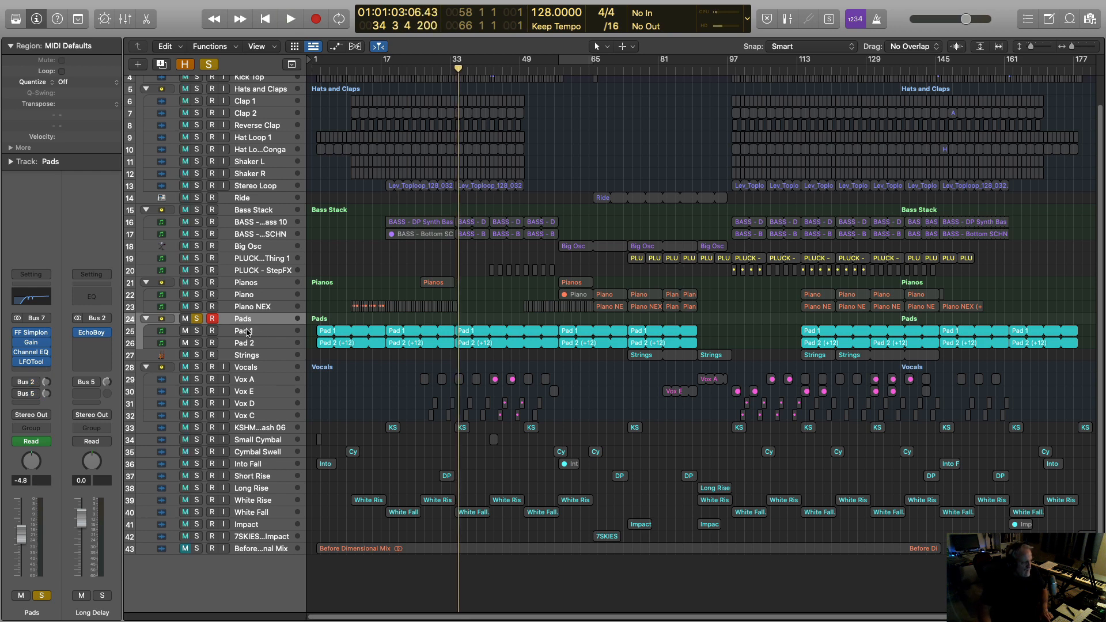
click(260, 334)
click(243, 345)
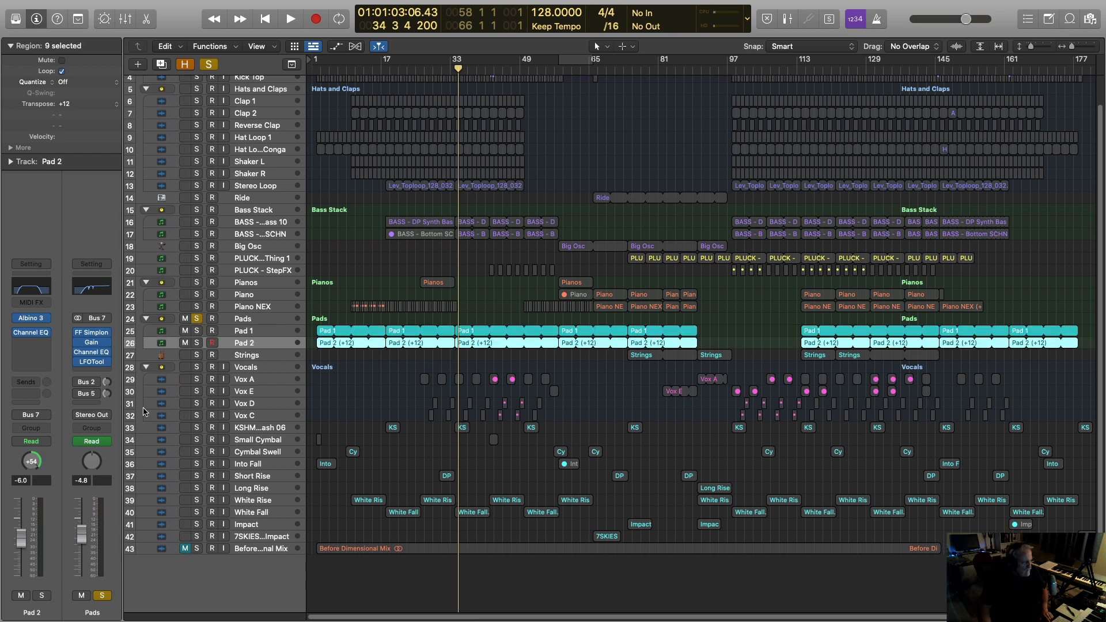
click(248, 330)
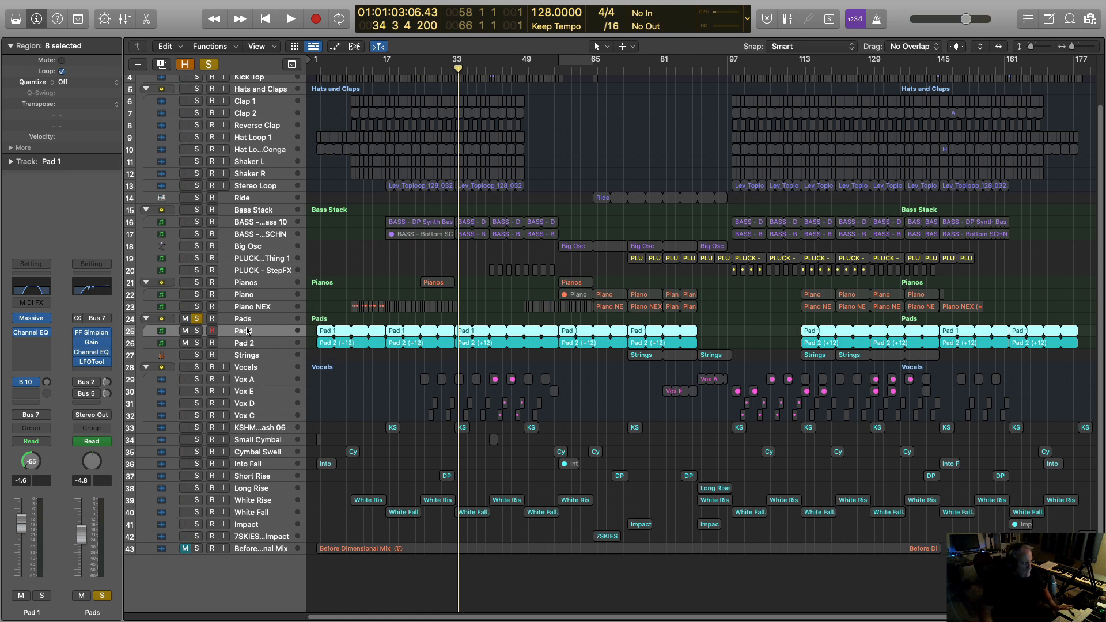
mouse_move(41, 324)
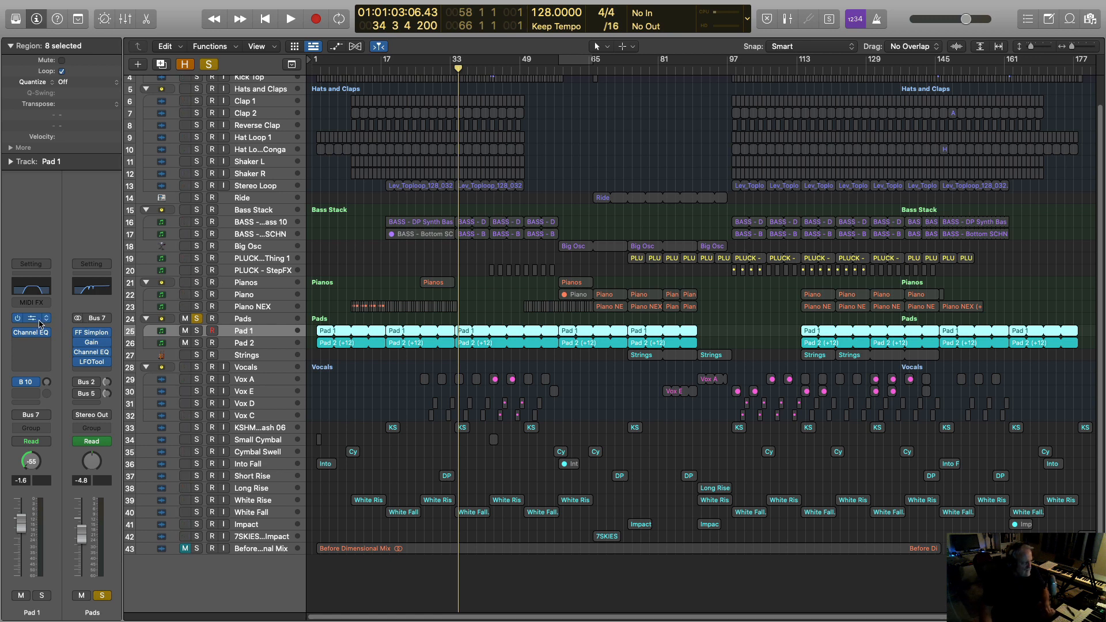
Solo and briefly play the Pad 1 track, and solo the Pad 2 track.
click(196, 331)
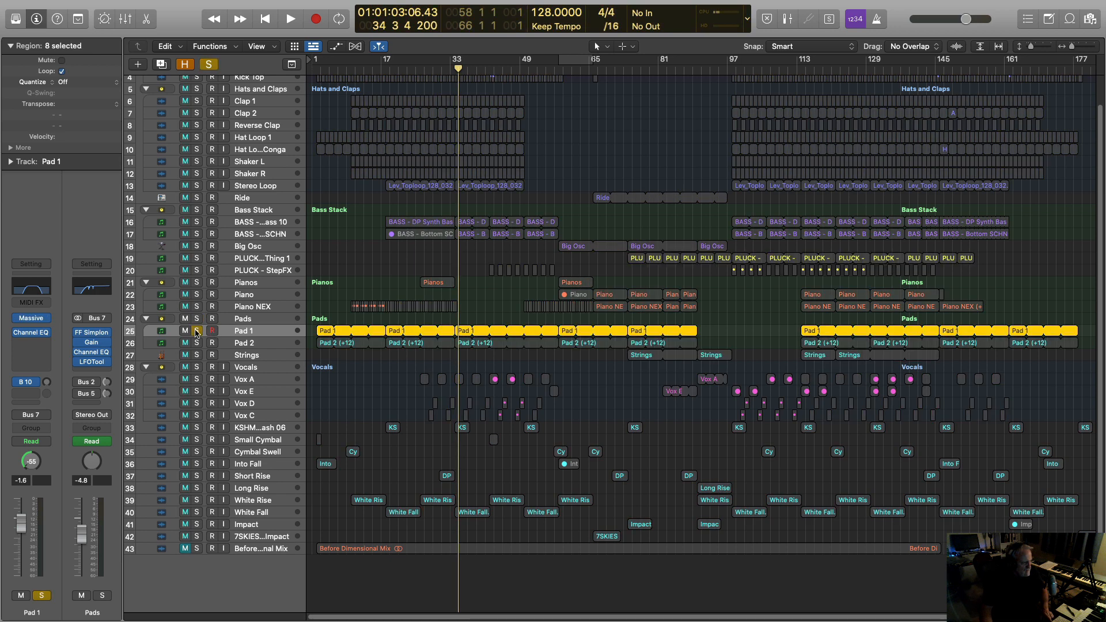
key(space)
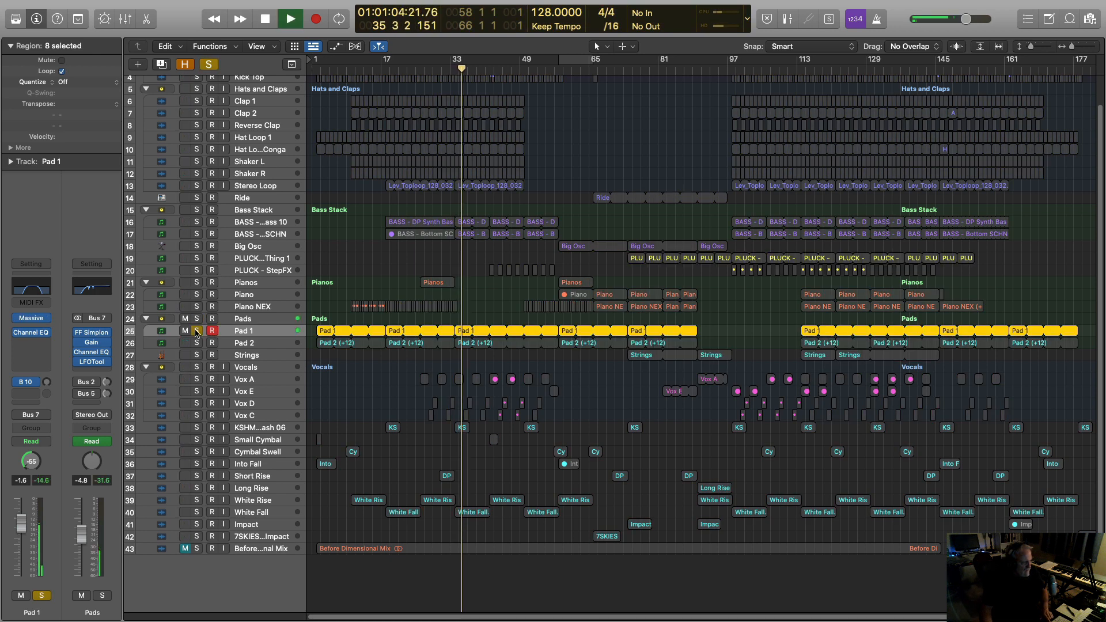
key(space)
click(198, 343)
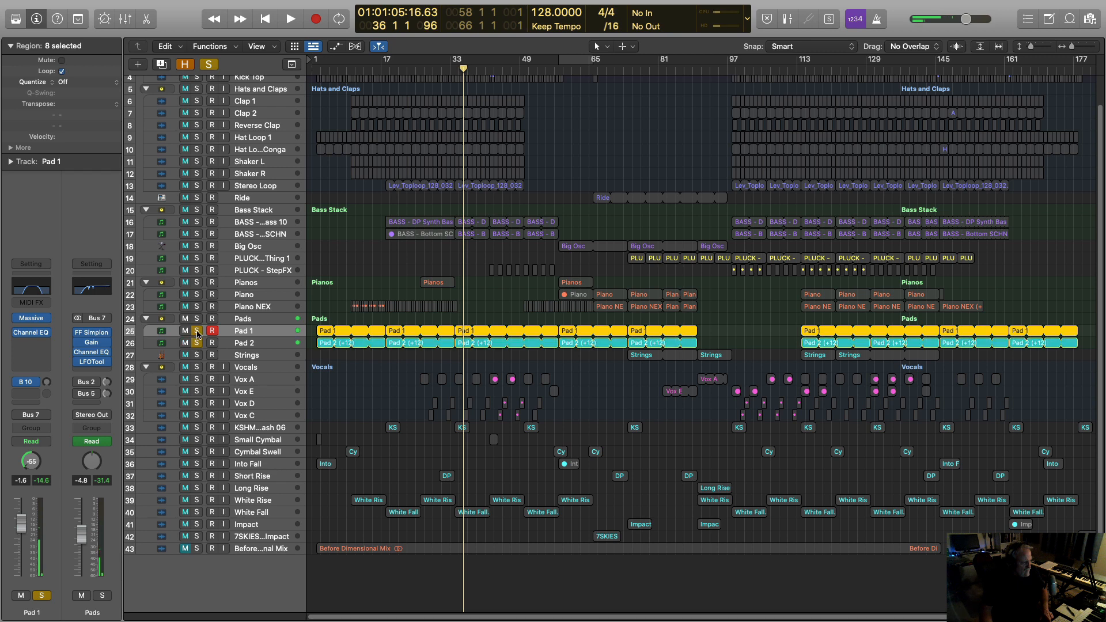
View Pad 2's Albino 3 and Pad 1's Massive instruments side by side, and close both plug-in windows.
click(238, 344)
click(31, 321)
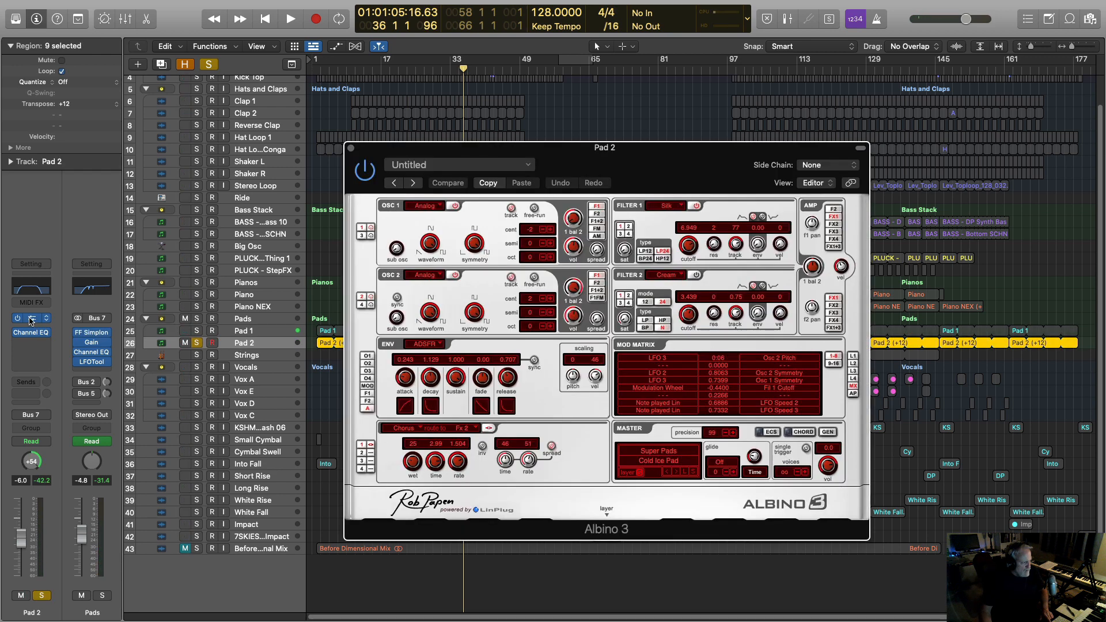
click(235, 332)
click(31, 319)
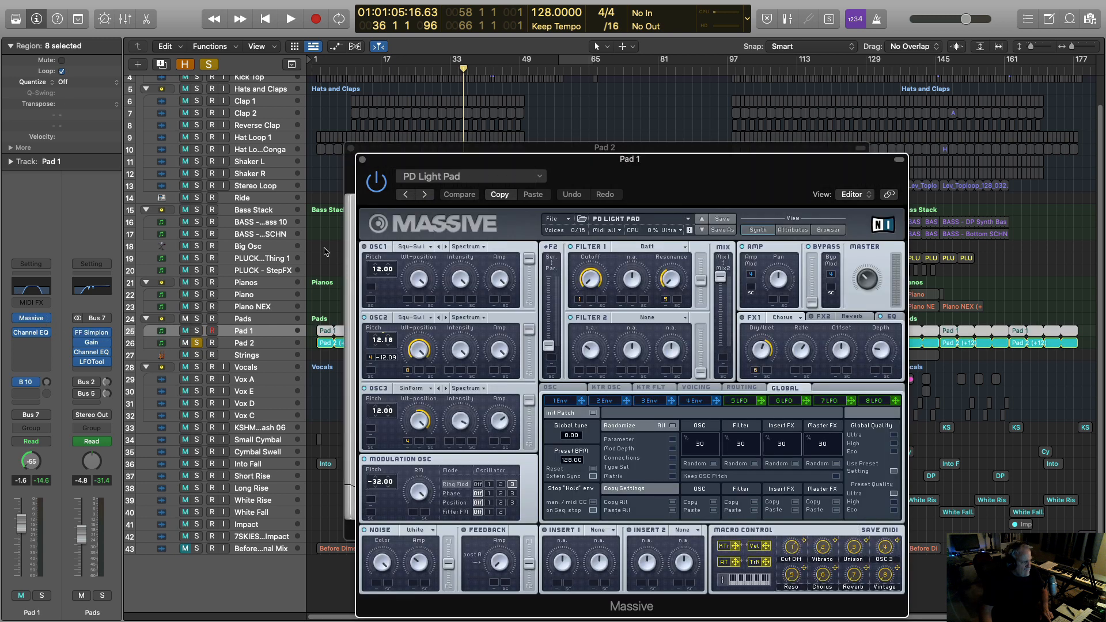
drag(415, 167, 174, 141)
drag(704, 159, 919, 159)
drag(603, 127, 682, 128)
drag(479, 102, 520, 111)
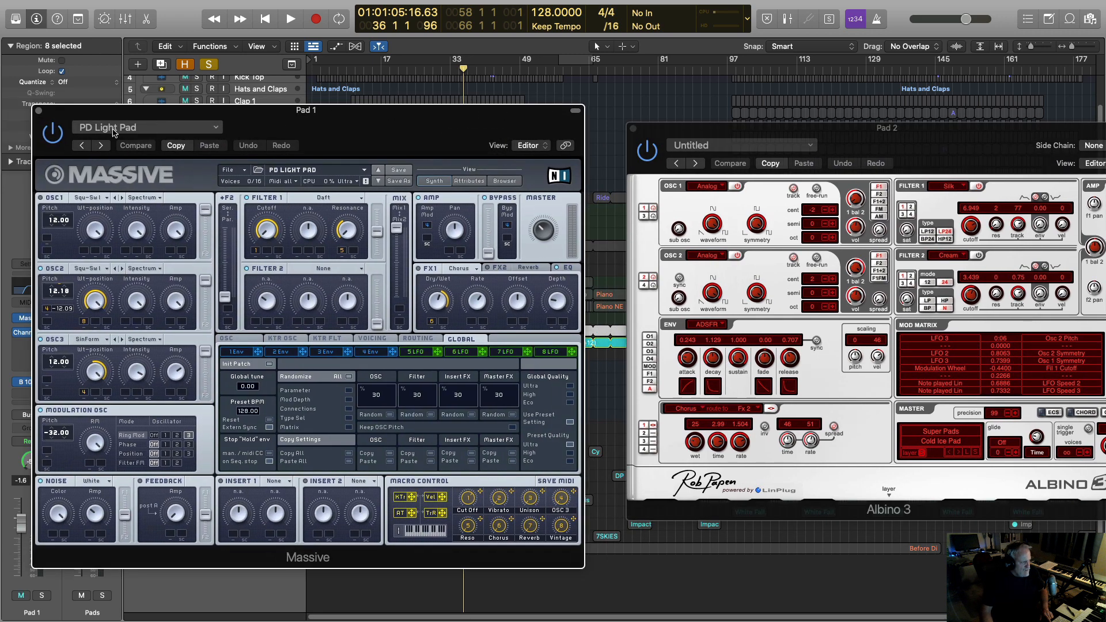
click(38, 111)
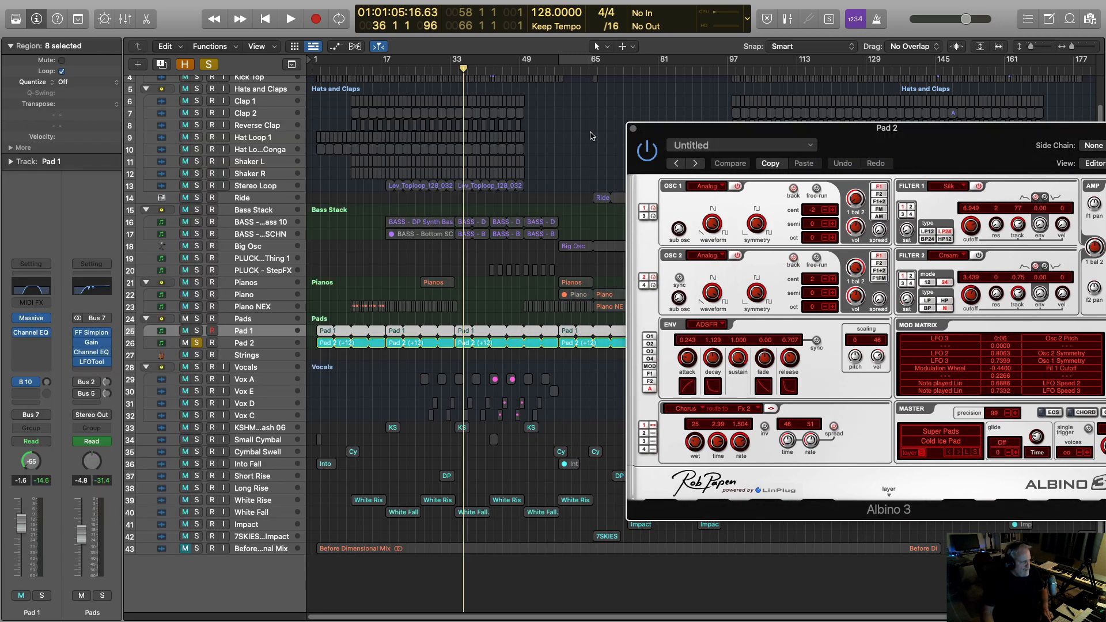
click(633, 128)
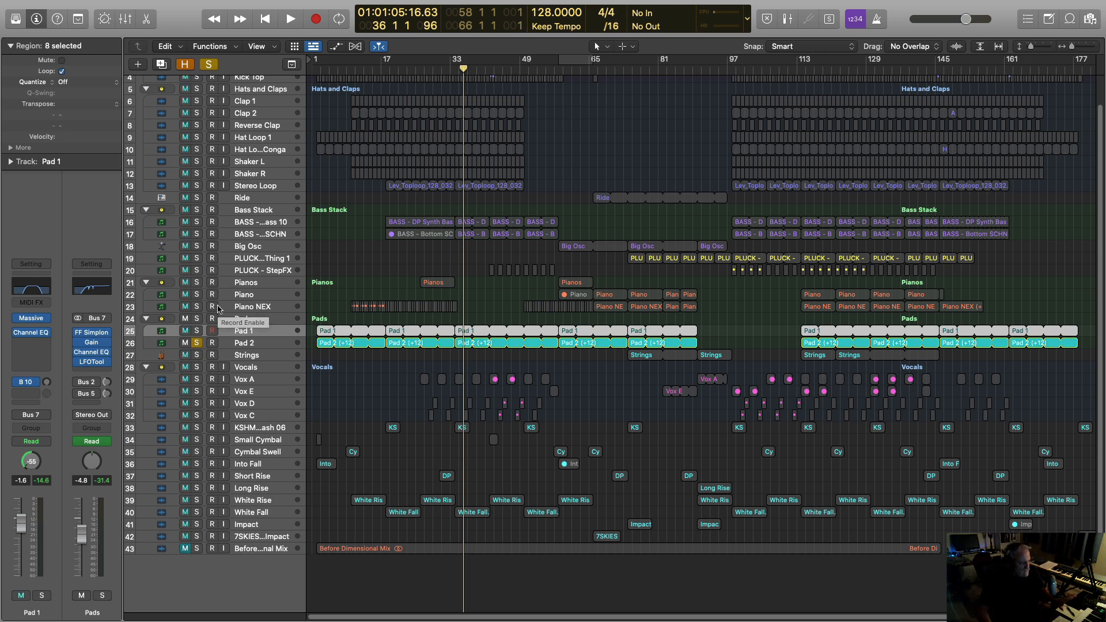
Solo Pad 1 together with Pad 2 and play both pads briefly.
click(197, 330)
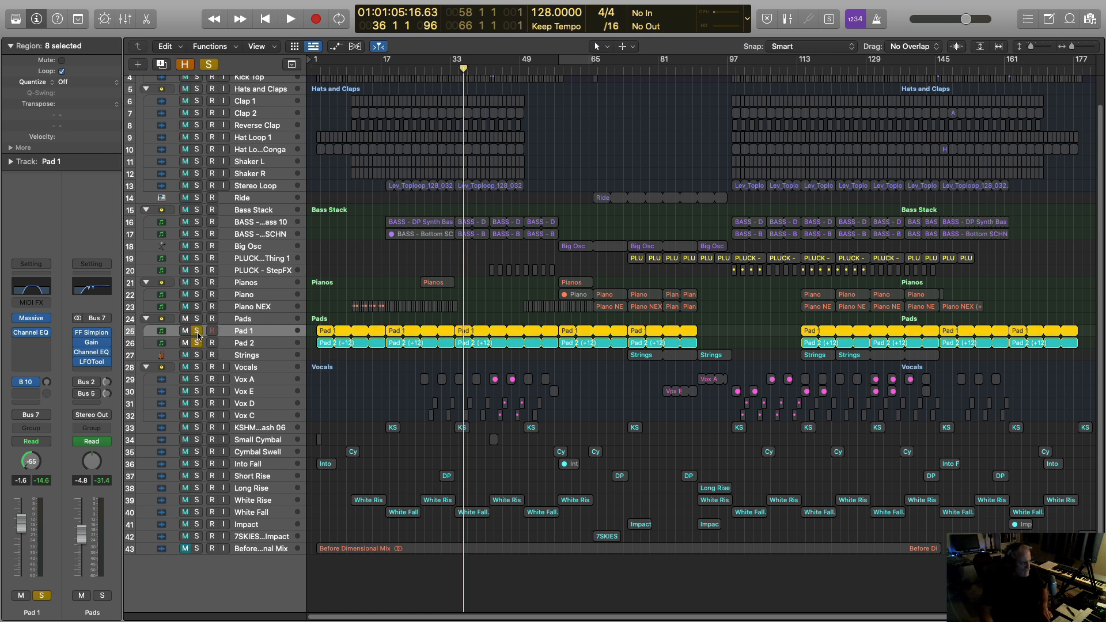
key(space)
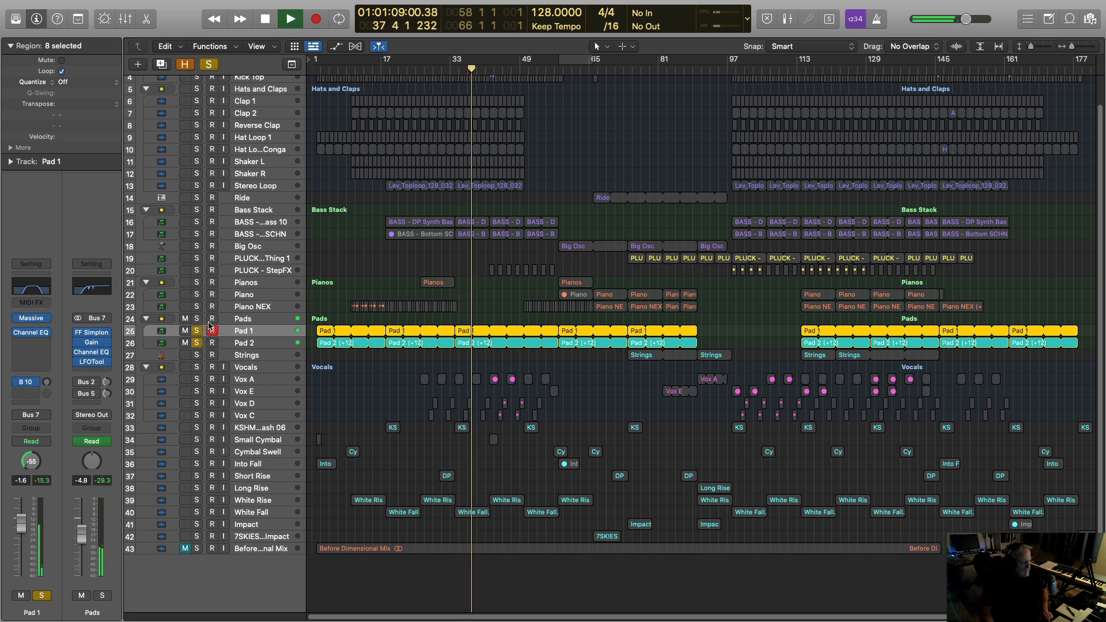
key(space)
Inspect the Pads, Pad 1 and Pad 2 channel strips and open Pad 2's Channel EQ to examine its filters.
click(167, 319)
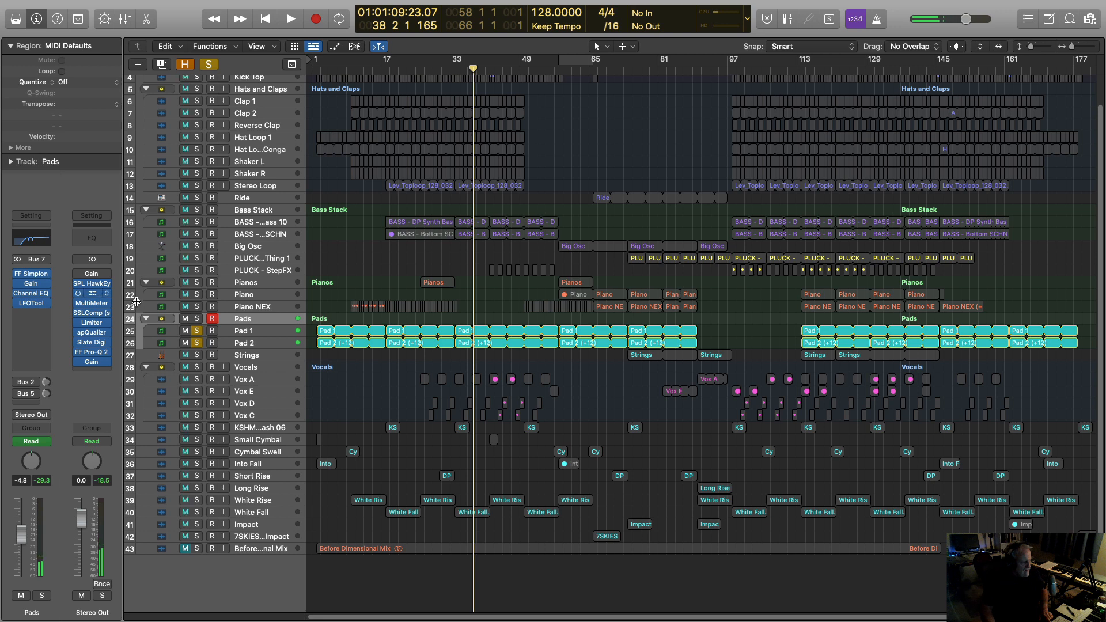
click(233, 332)
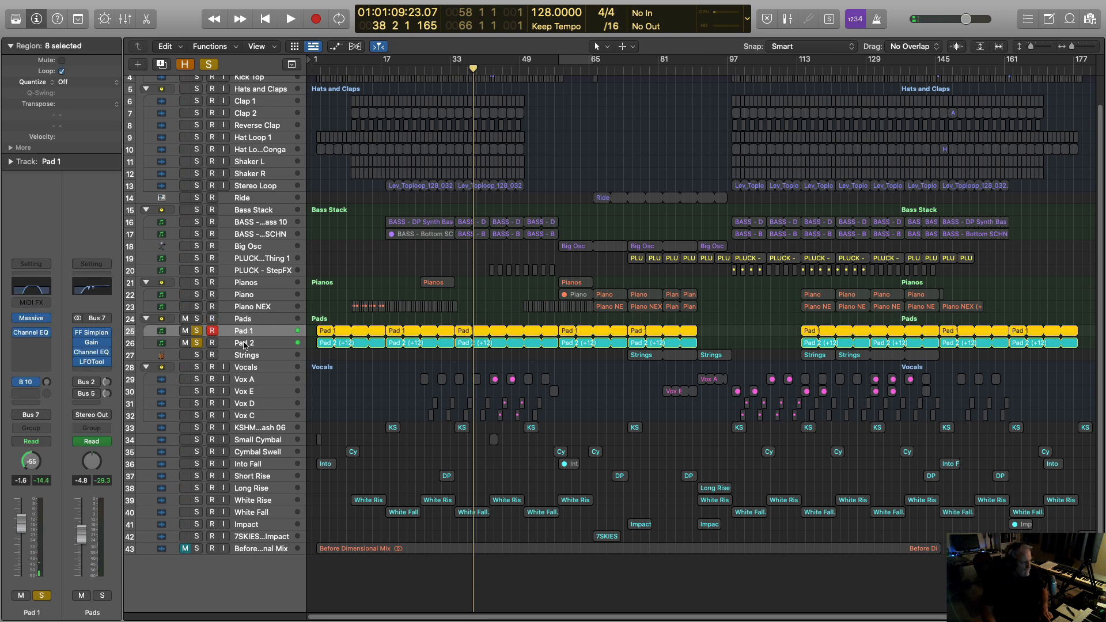
click(245, 344)
click(41, 288)
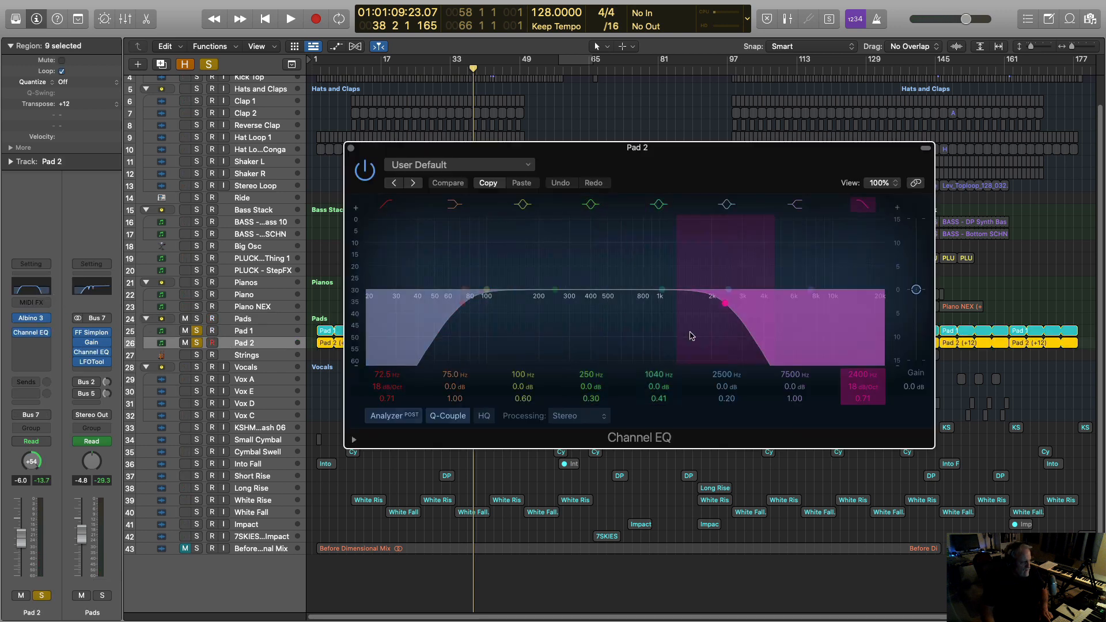
click(235, 332)
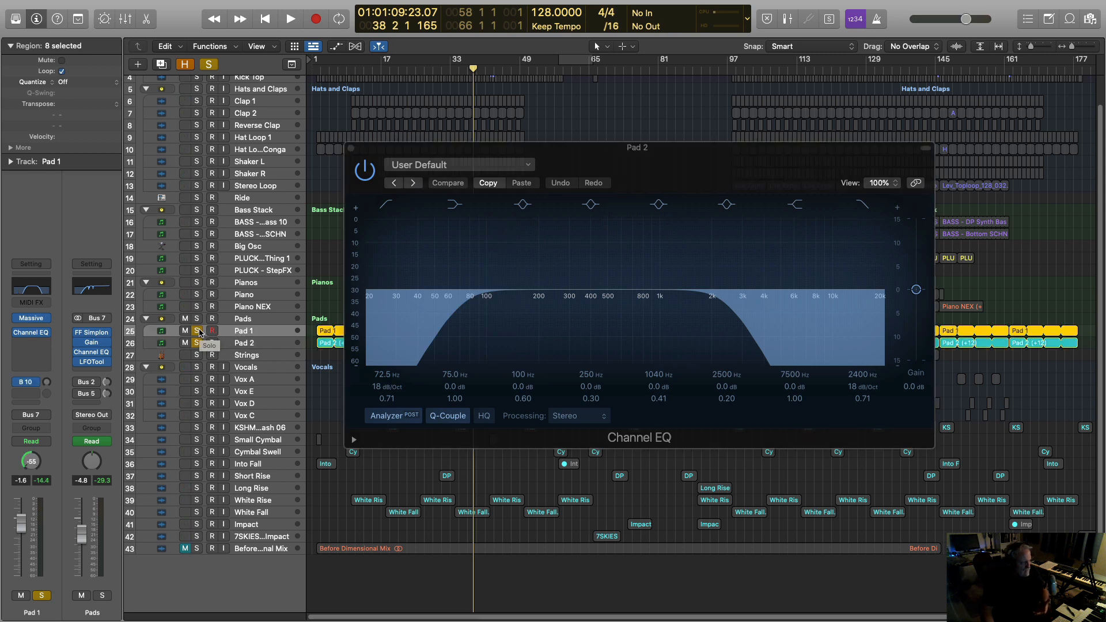
Inspect the Pads stack's Bus 2 delay and Bus 5 reverb sends, view the Long Reverb's ValhallaRoom settings, and close both plug-in windows.
click(233, 320)
click(47, 384)
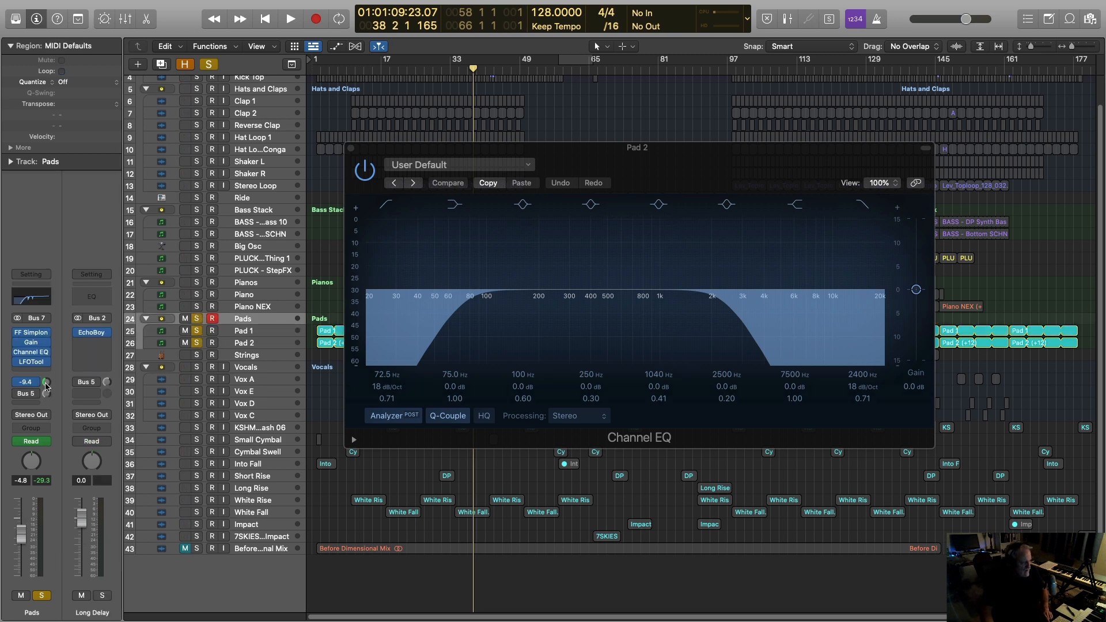
click(47, 397)
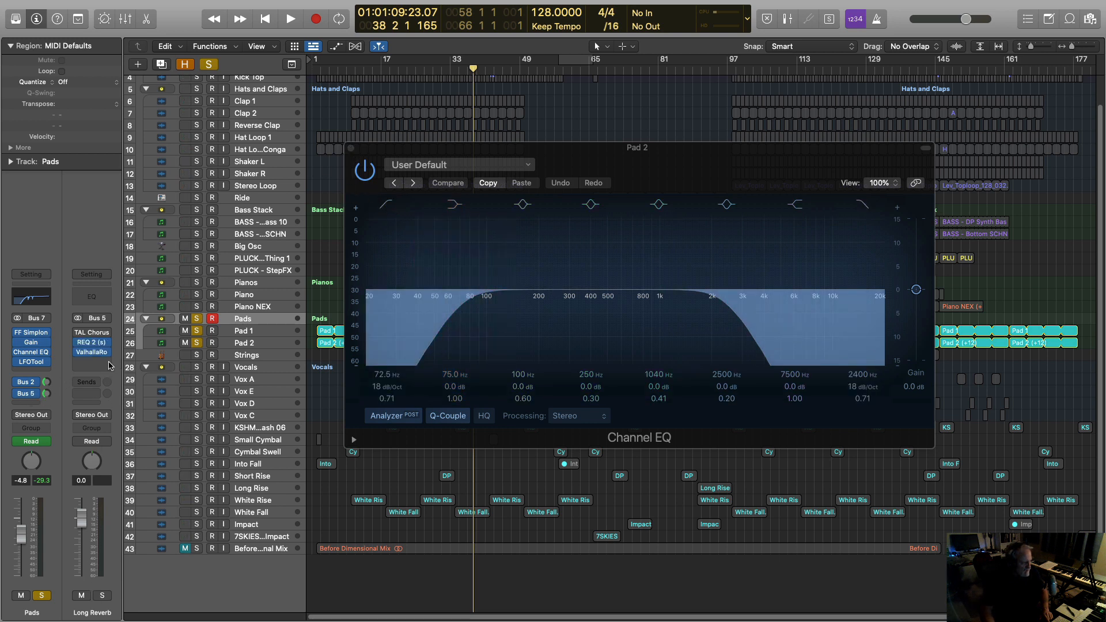
click(90, 353)
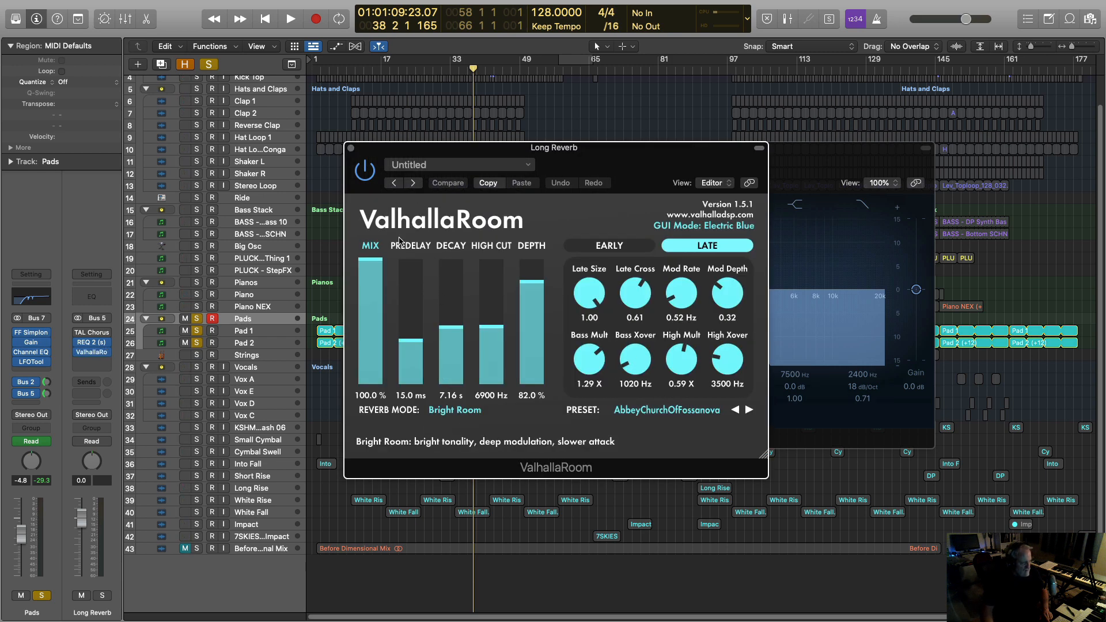
click(351, 148)
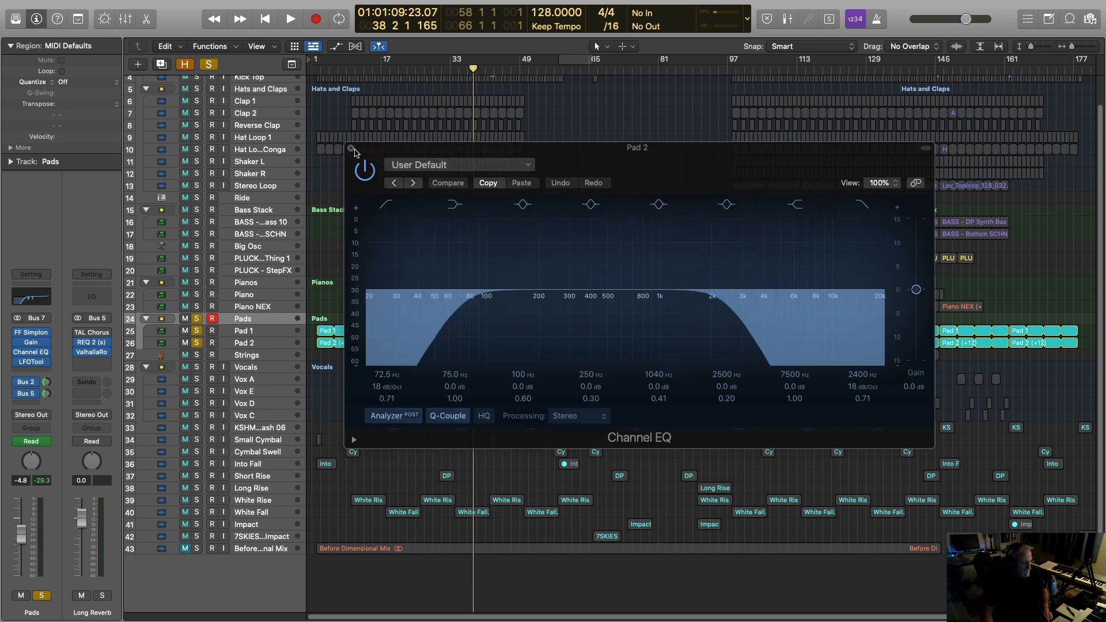
click(351, 148)
Play the soloed pads briefly and clear the solos on Pads, Pad 1 and Pad 2 to bring back the full mix.
key(space)
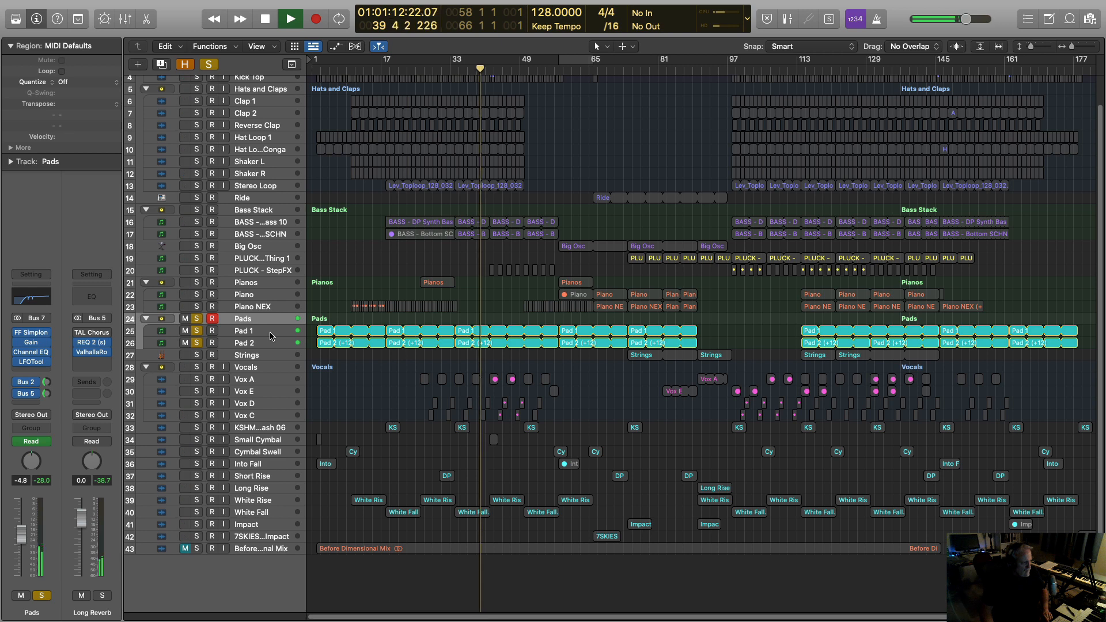
key(space)
click(197, 321)
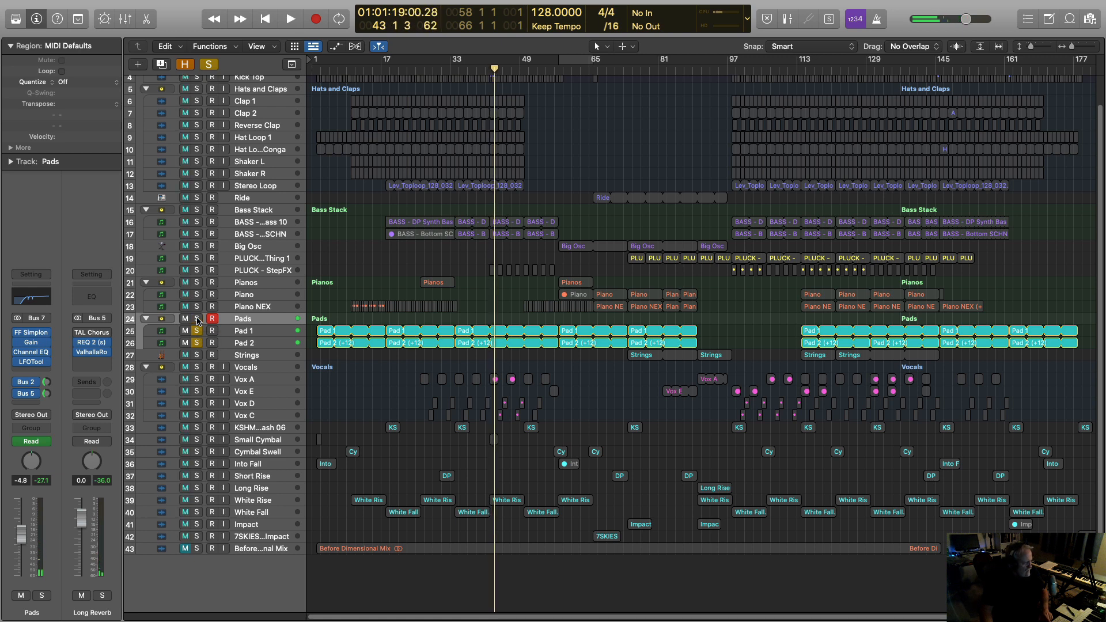
key(space)
click(196, 331)
click(197, 343)
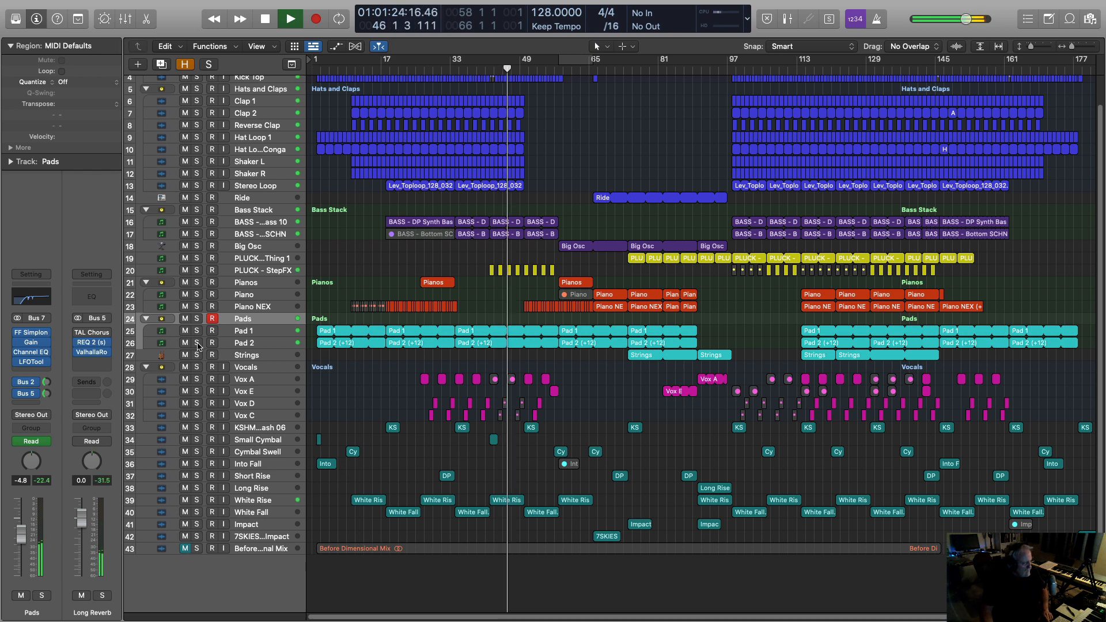
Play short passages of the full mix from bar 94 and from bar 44 to hear the pads in context.
click(713, 66)
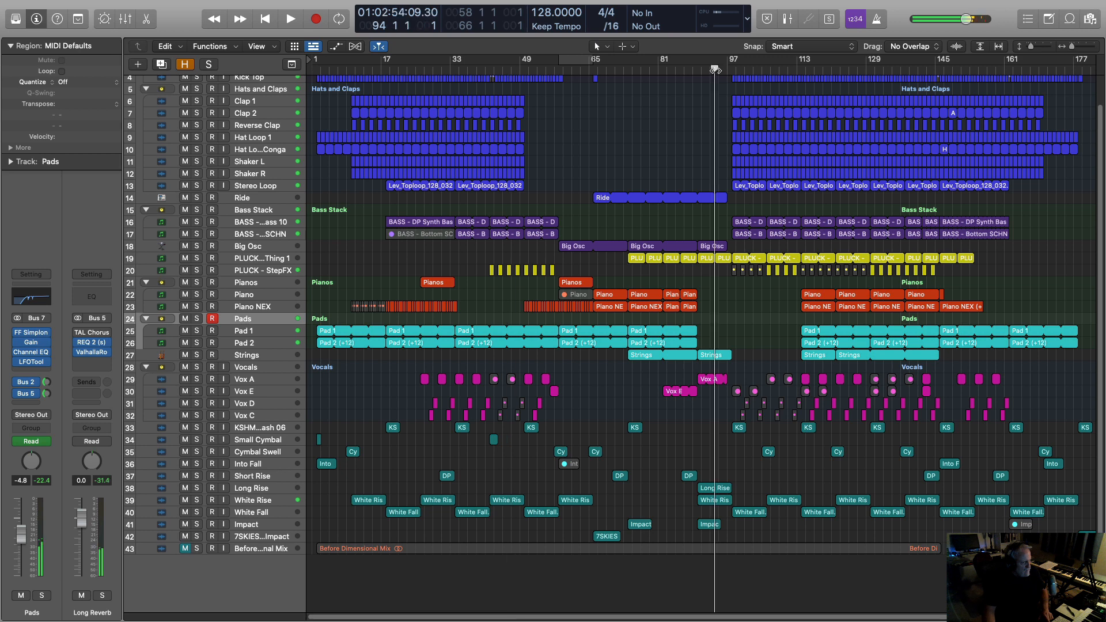
key(space)
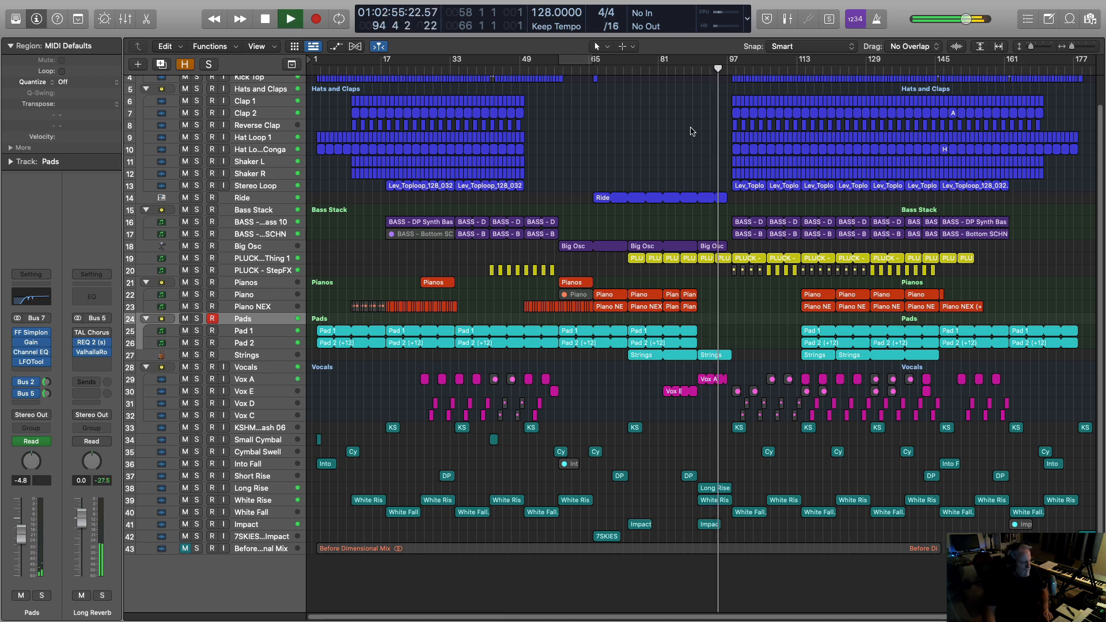
scroll(657, 142, up, 2)
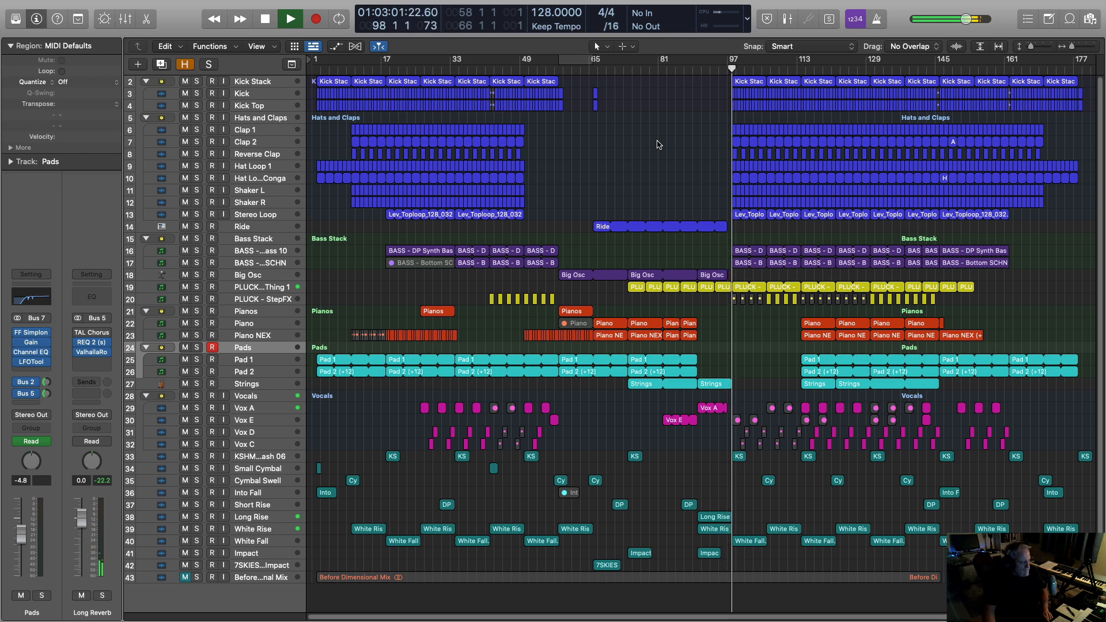
key(space)
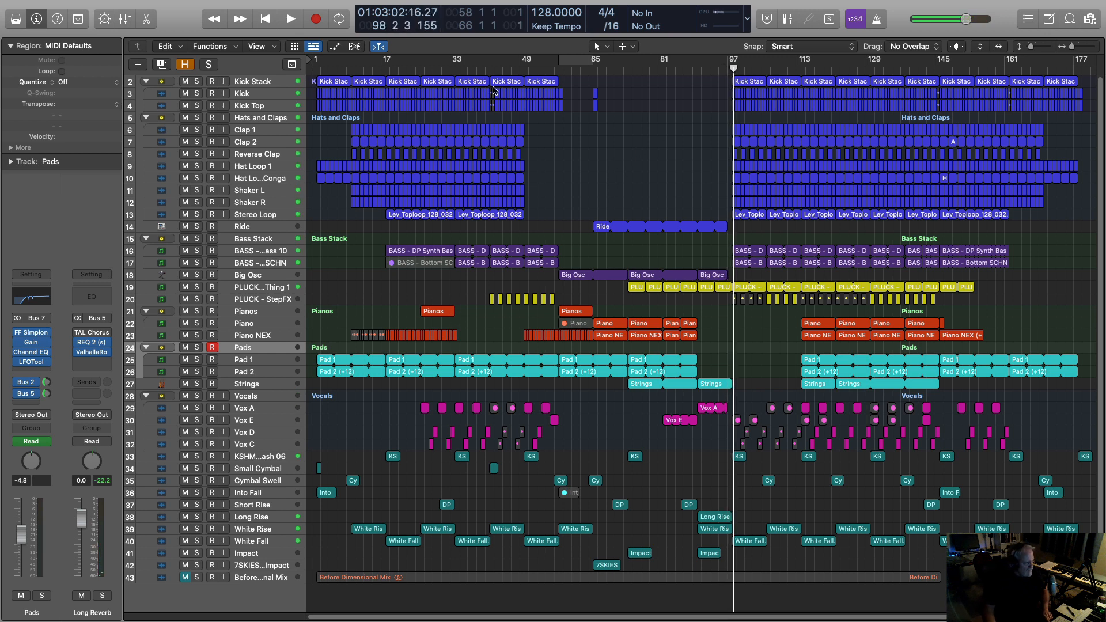
click(499, 69)
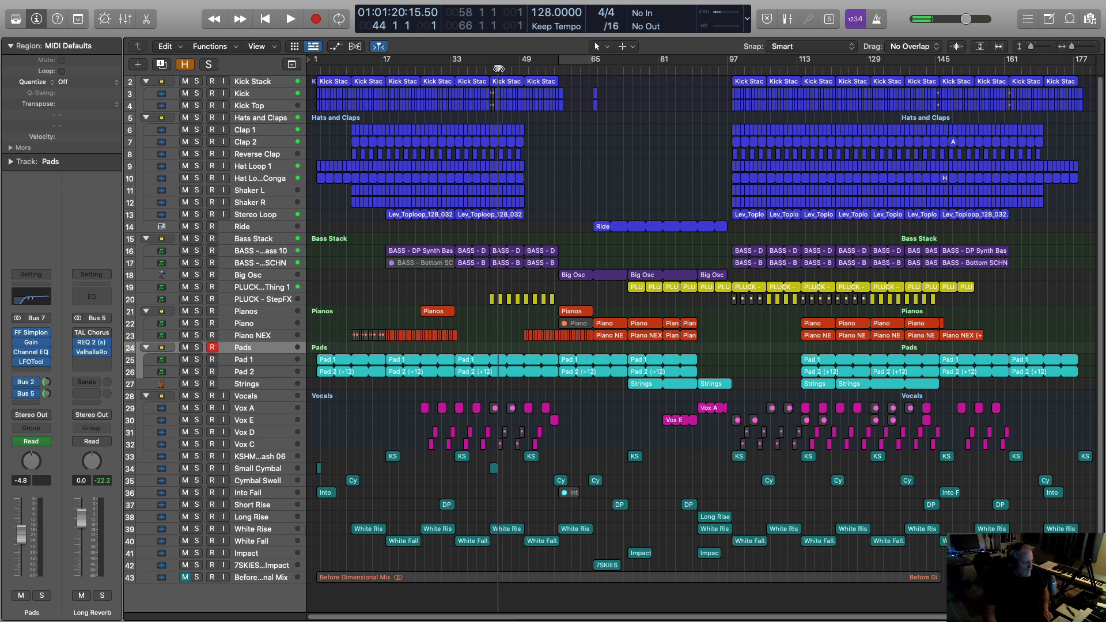
key(space)
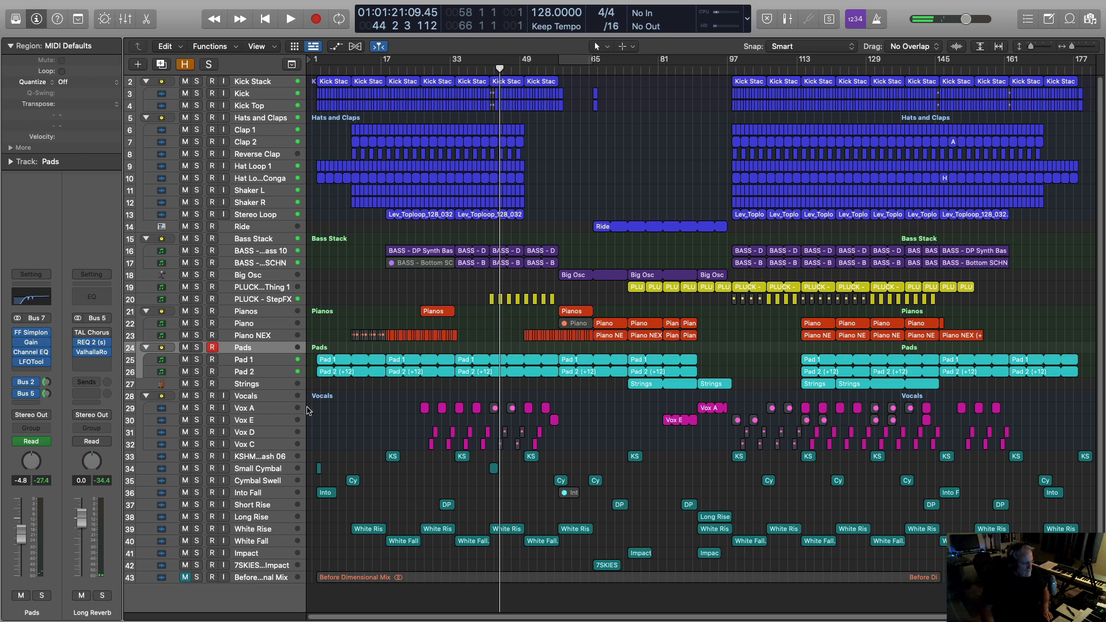
Solo the Strings track and play it from the start of its first region.
click(199, 385)
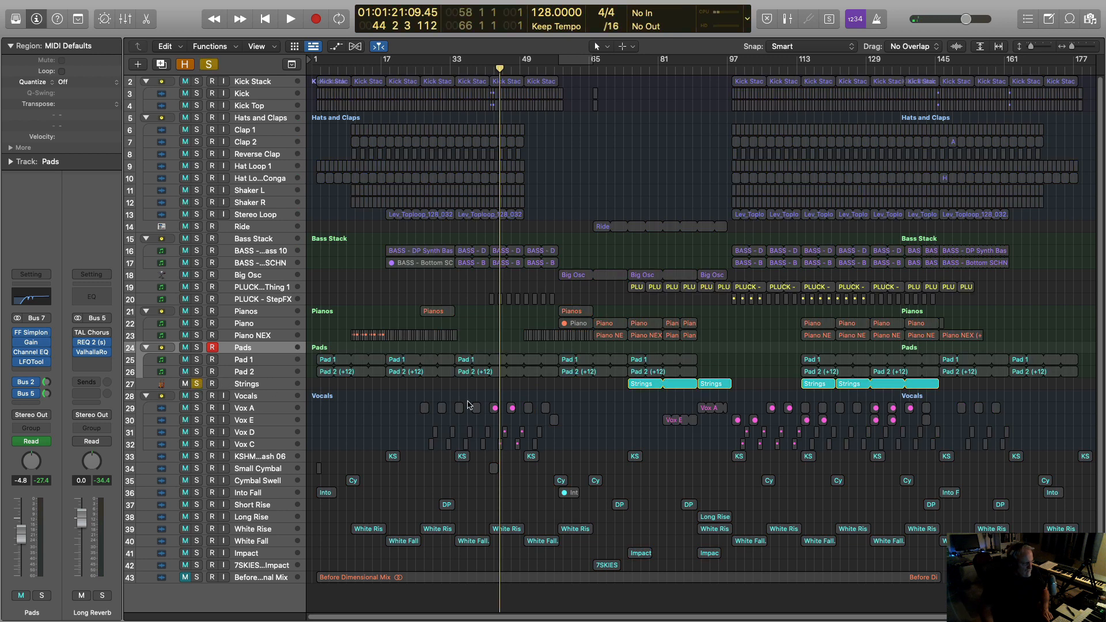
click(628, 69)
key(space)
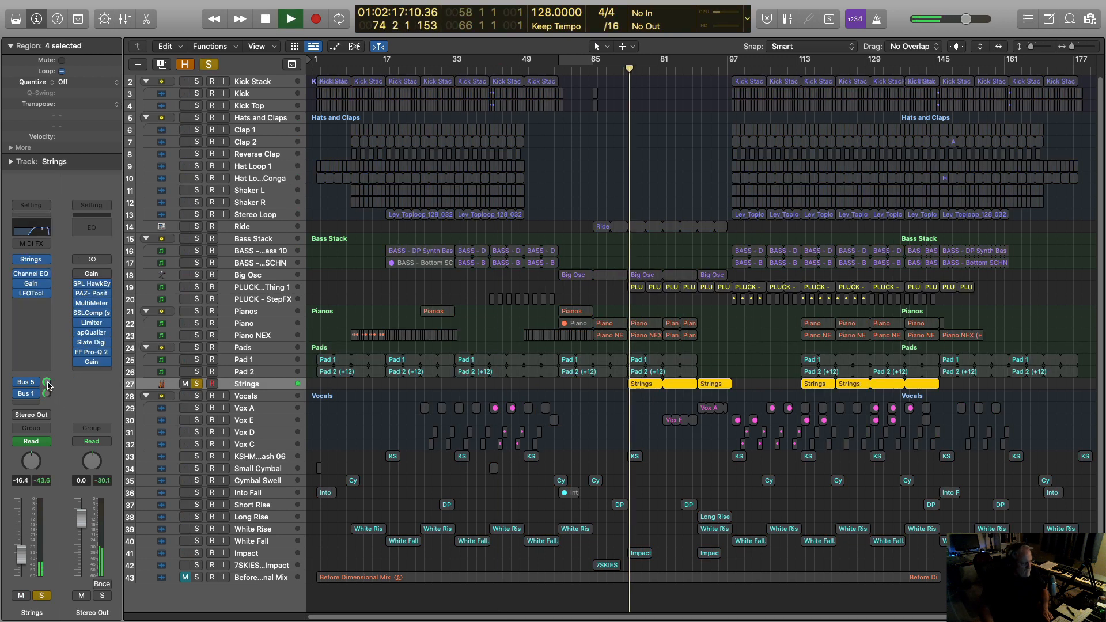
Inspect the Strings track's Bus 5 Long Reverb send, stop playback, and view its Channel EQ curve before closing it.
click(47, 383)
key(space)
mouse_move(93, 367)
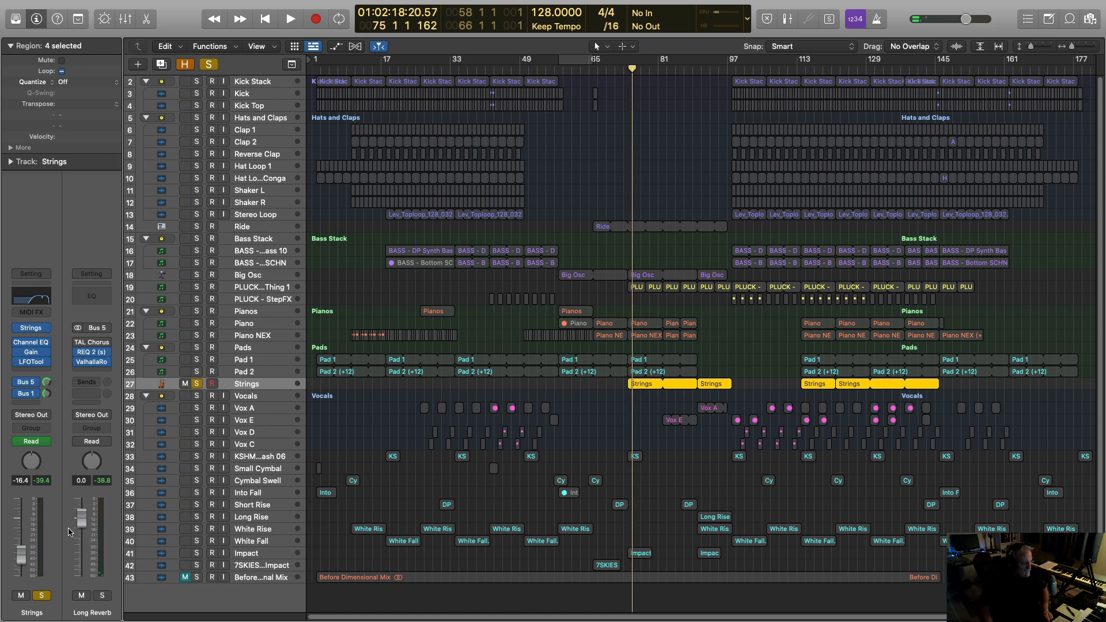
click(40, 297)
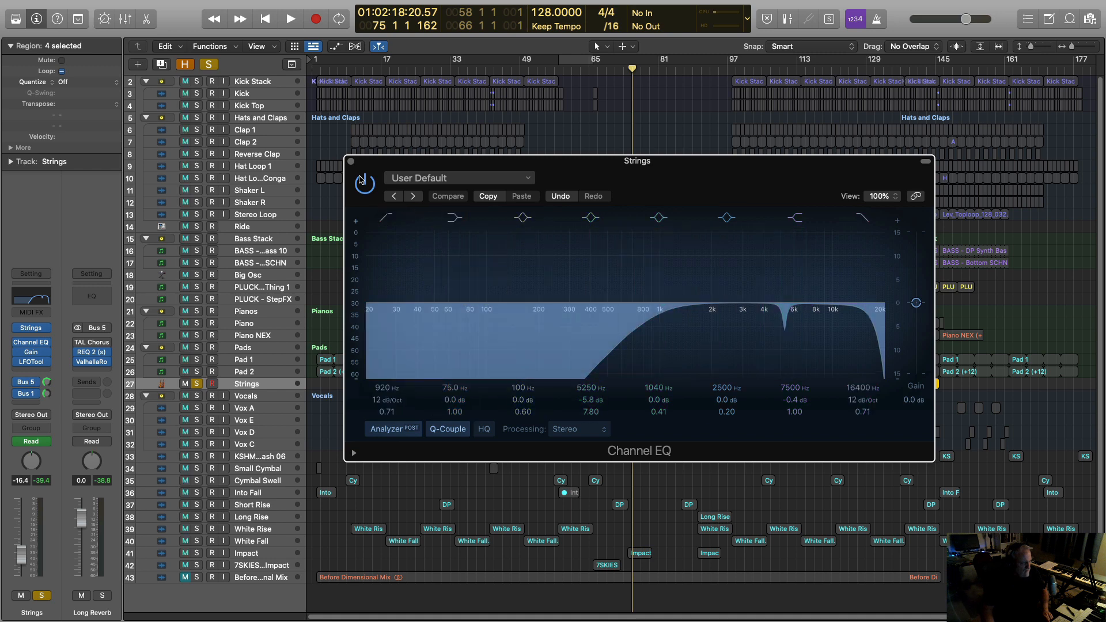
click(351, 161)
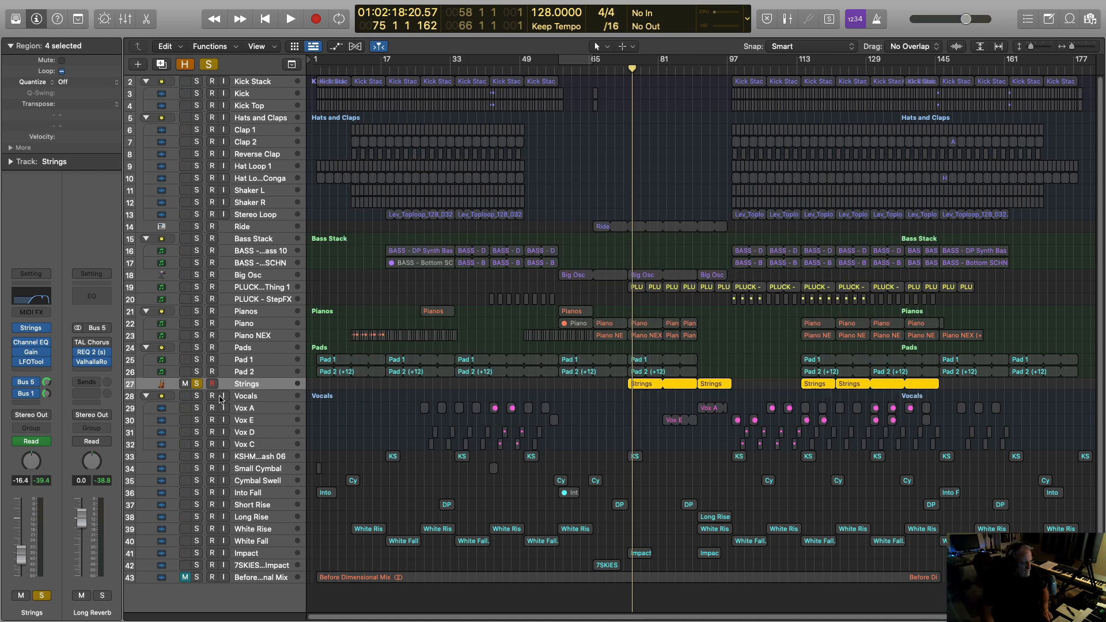
View the Studio Strings instrument during playback of the soloed Strings, close its window, and unsolo the track.
key(space)
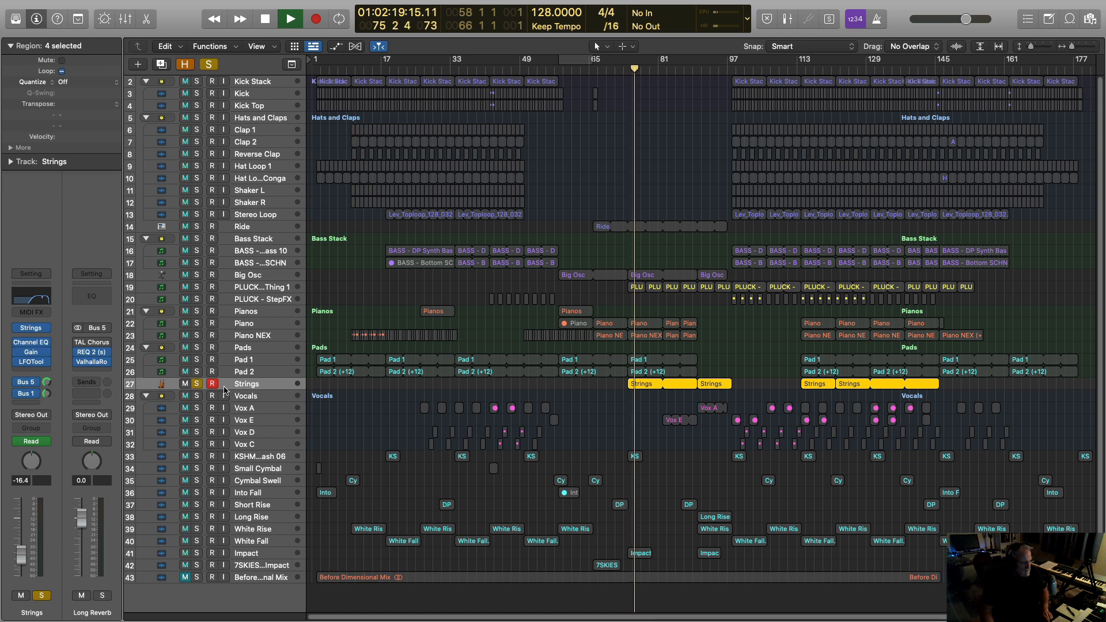
click(33, 331)
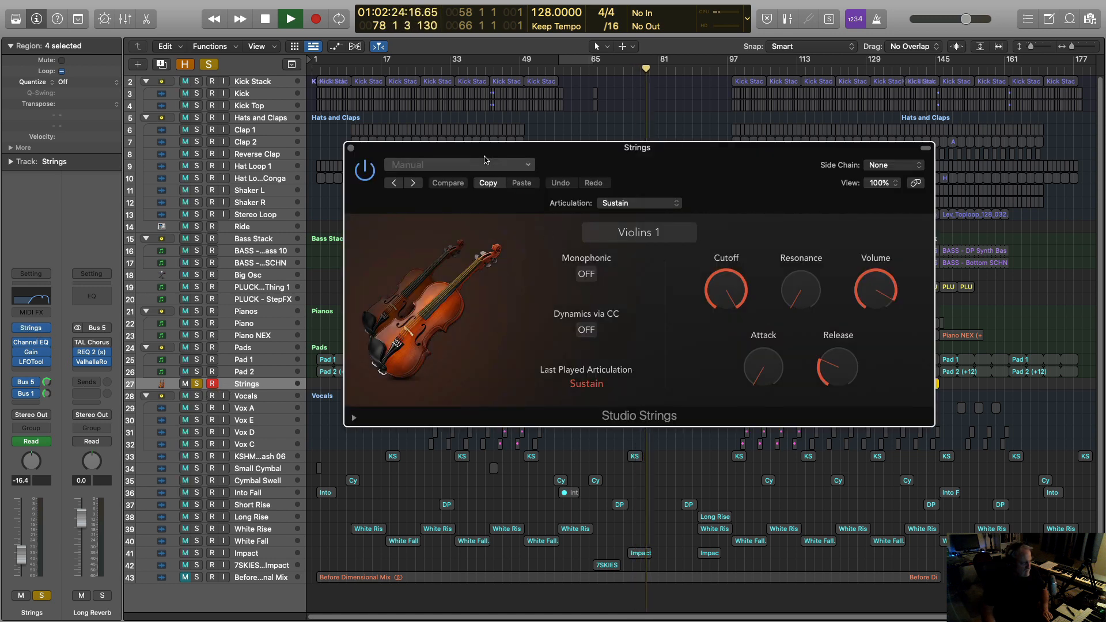
drag(484, 161, 788, 433)
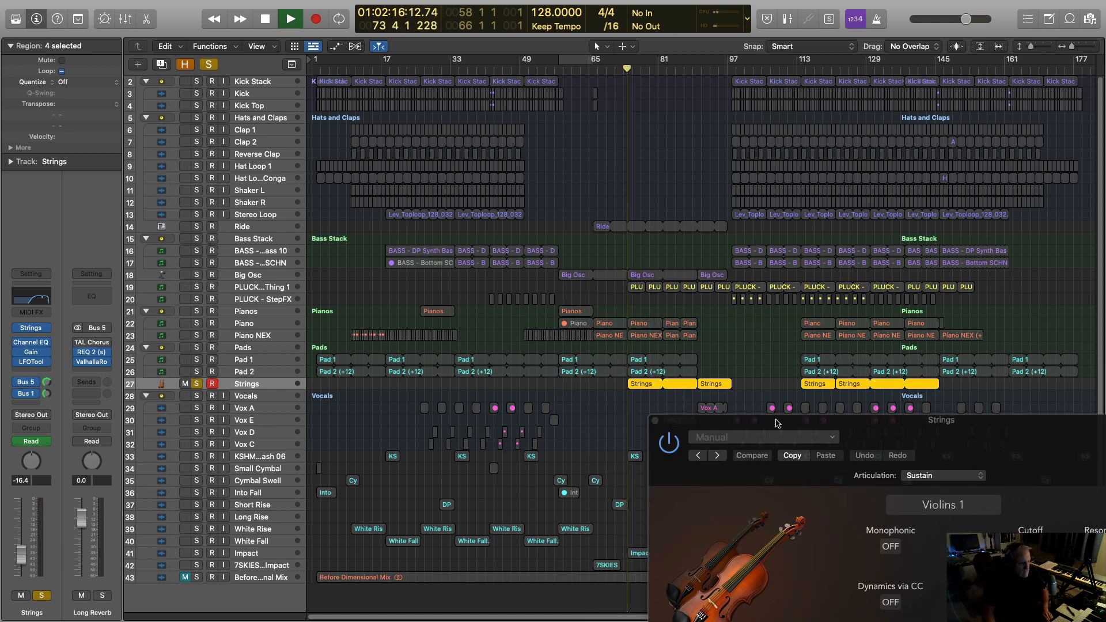
drag(778, 424, 368, 182)
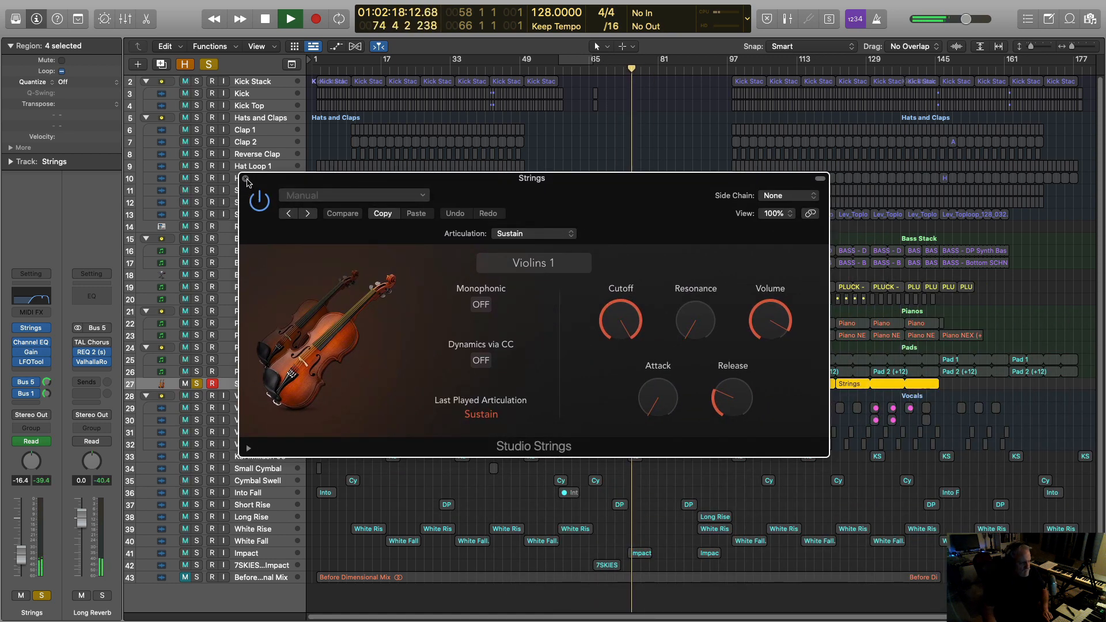
click(246, 180)
click(196, 384)
key(space)
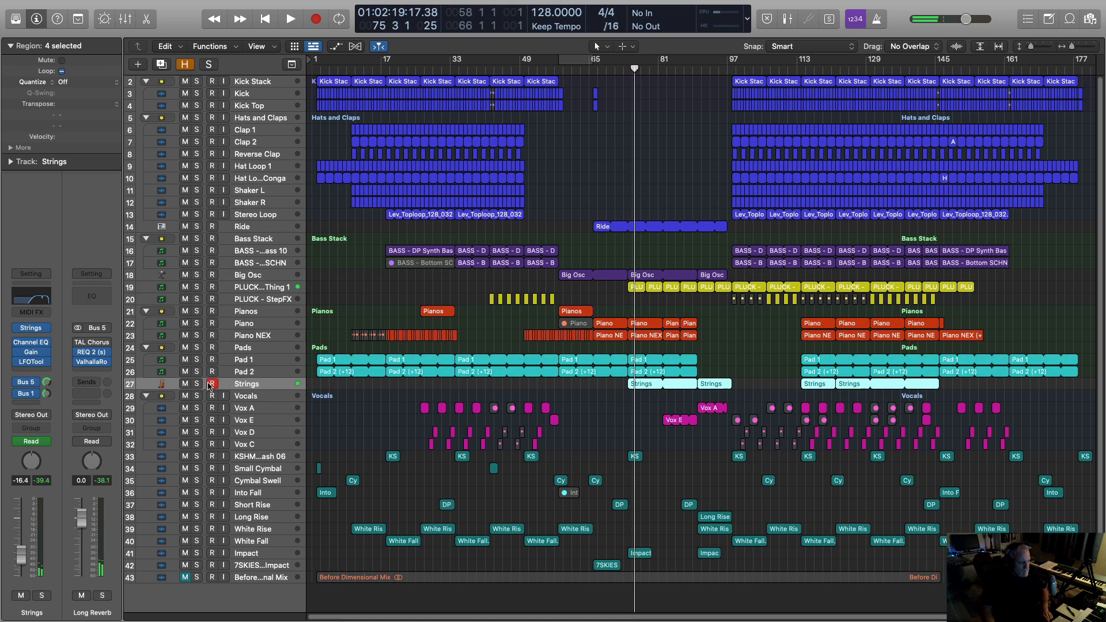
Play the full mix from around bar 114 while repeatedly muting and unmuting Strings to compare, leaving the track unmuted.
click(801, 72)
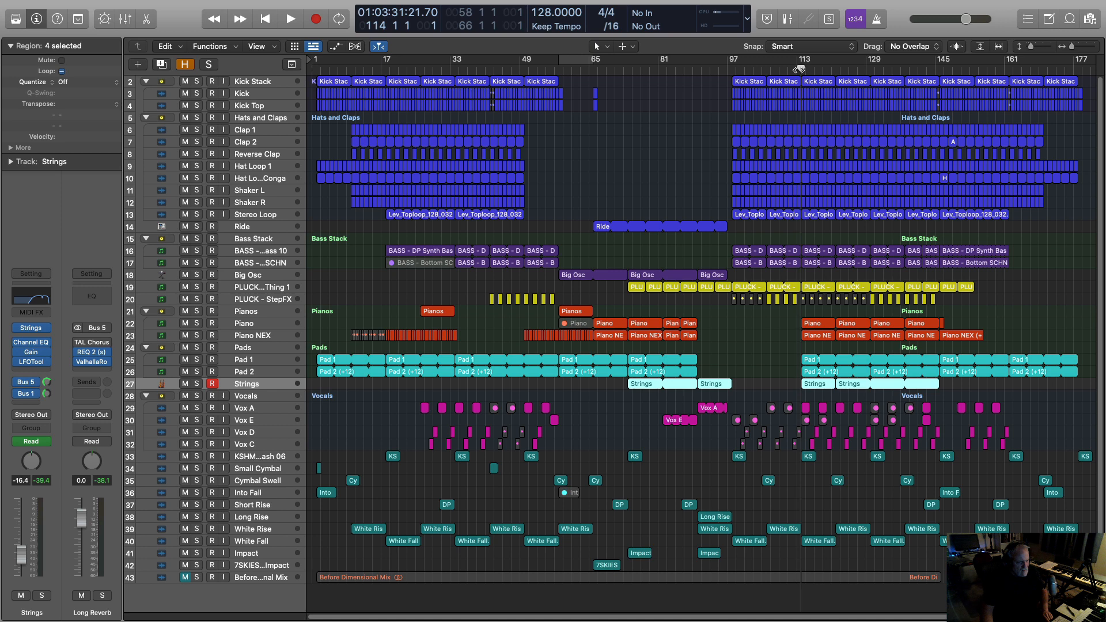
click(798, 70)
key(space)
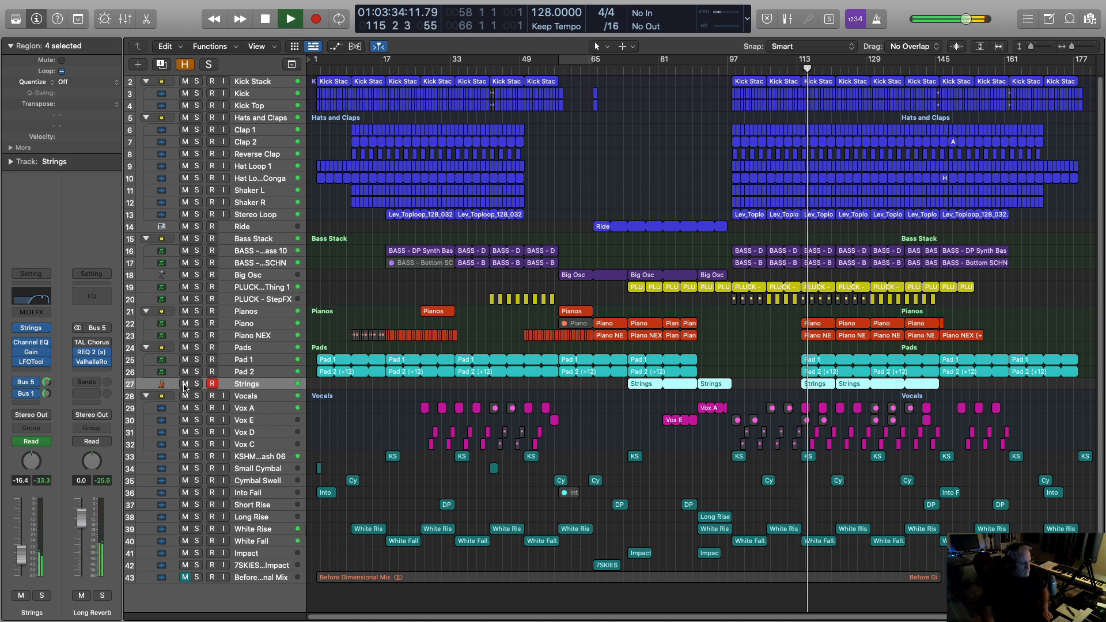
click(185, 384)
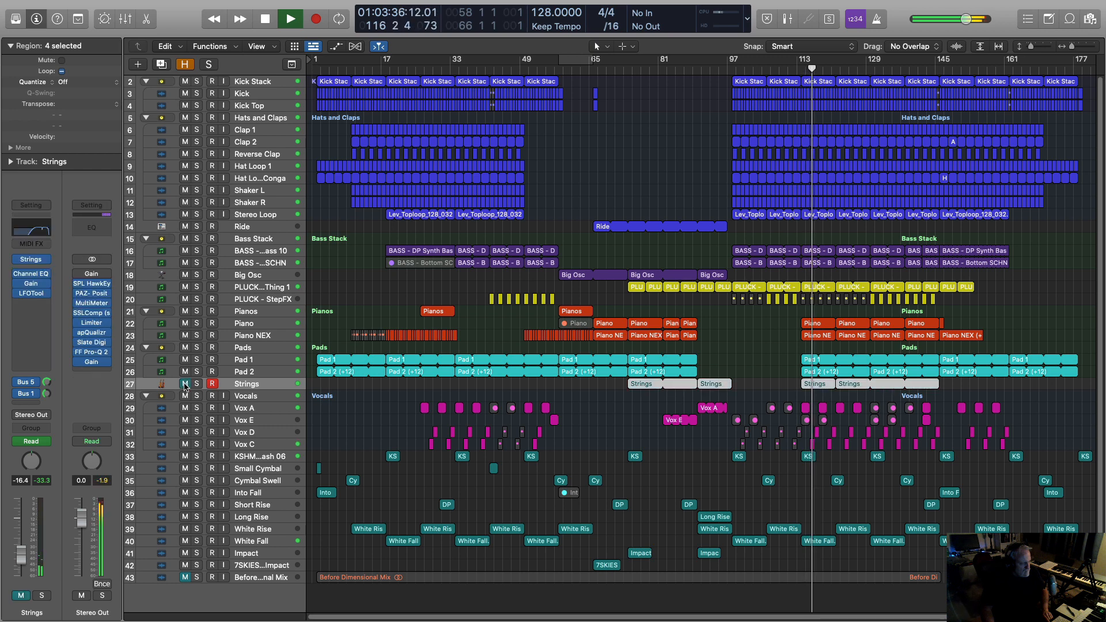
click(185, 385)
click(184, 384)
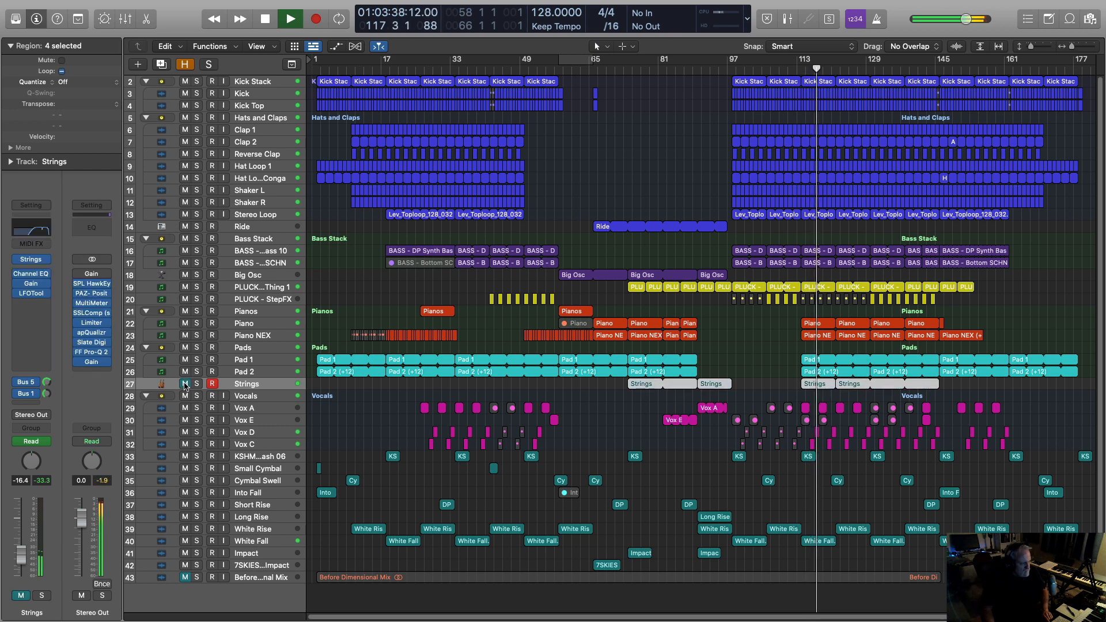
click(184, 385)
click(184, 384)
click(184, 385)
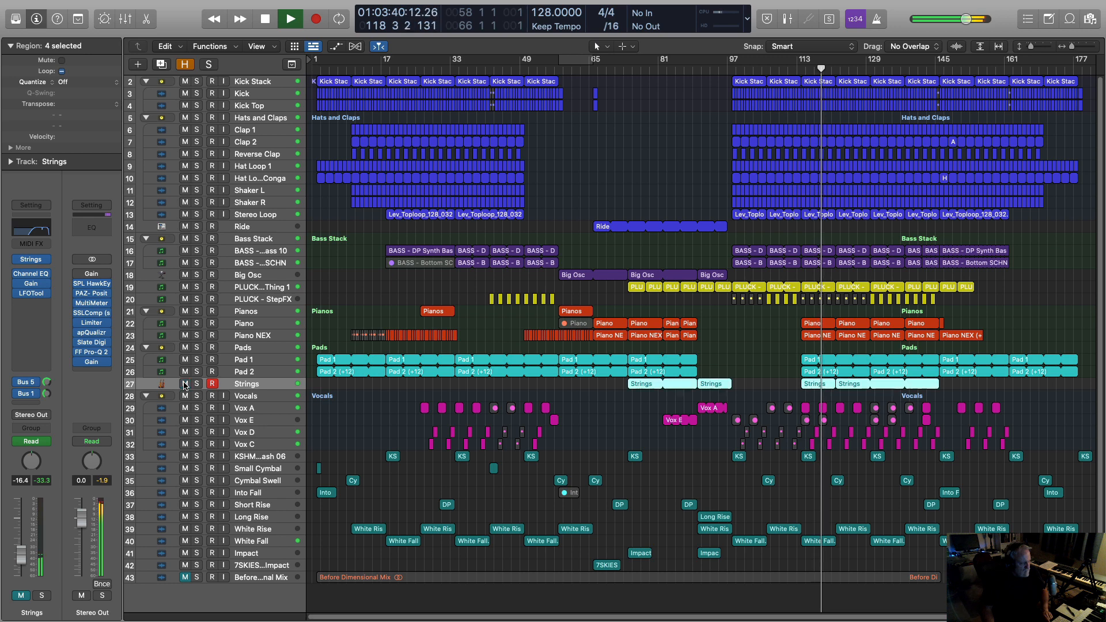
key(space)
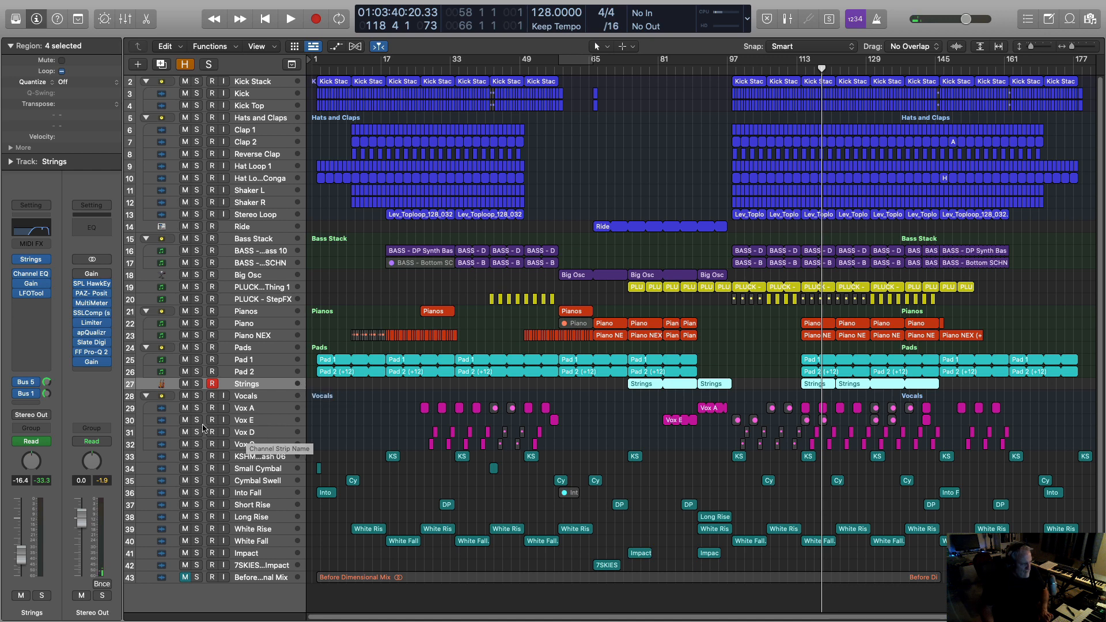
Solo the Vocals stack and play it briefly from around bar 114.
click(196, 396)
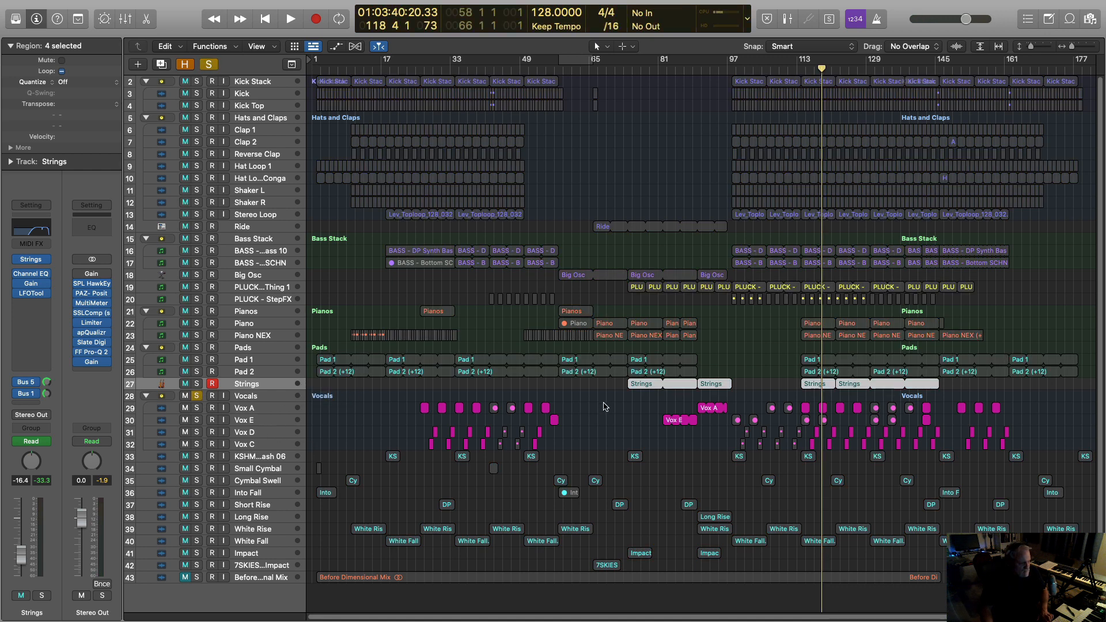
key(shift+Return)
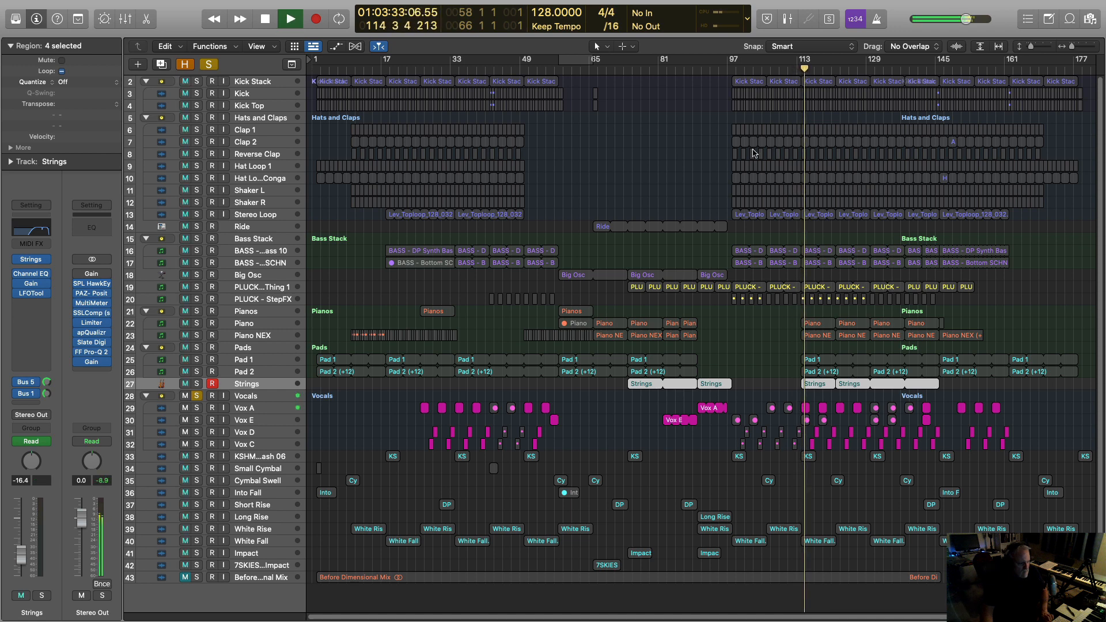
key(space)
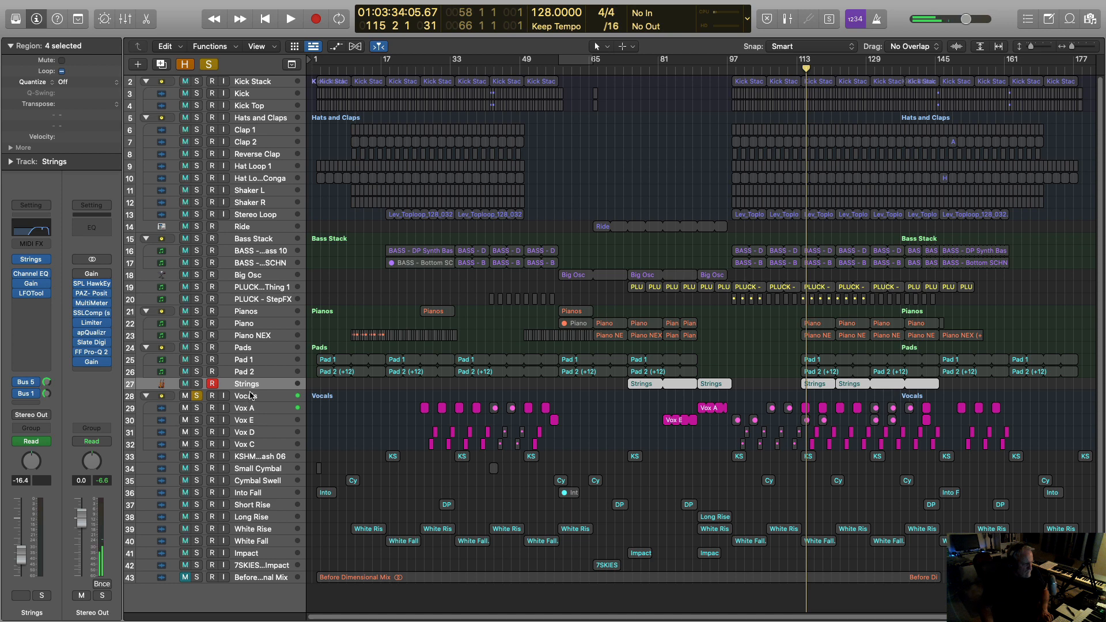
Select the Vocals stack and view the settings of its JJP-Vocals plug-in, closing the window when finished.
click(251, 397)
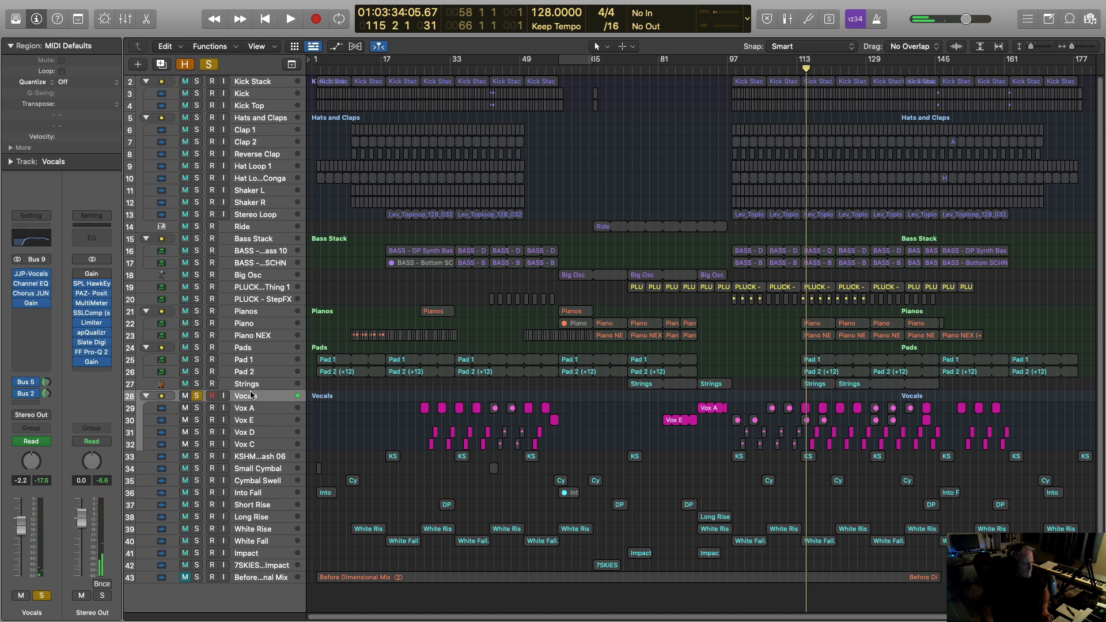
click(32, 275)
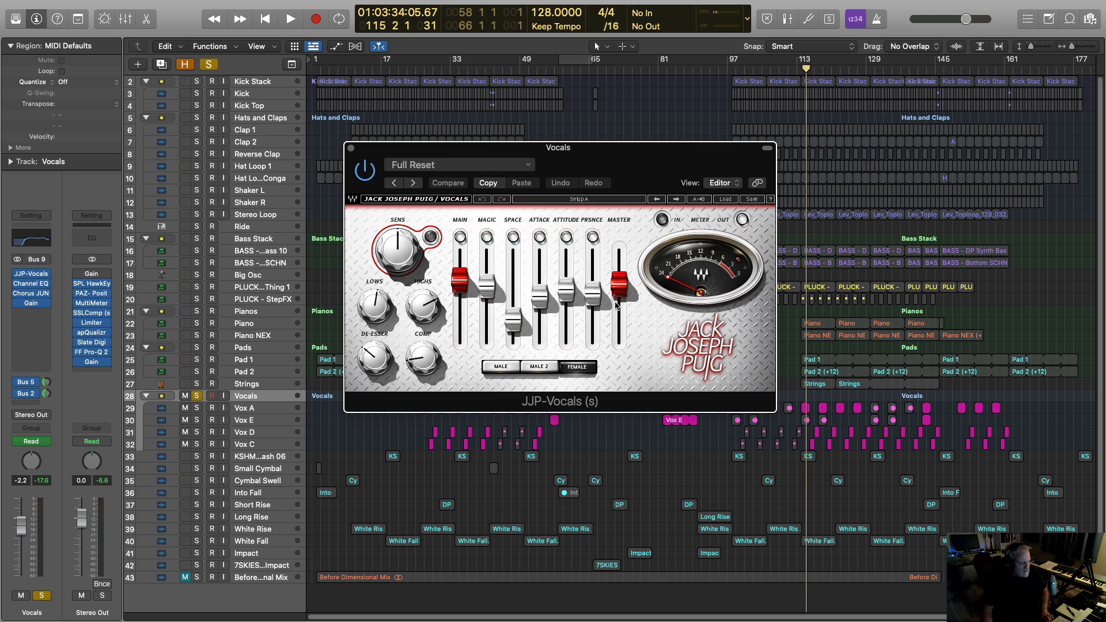
click(352, 148)
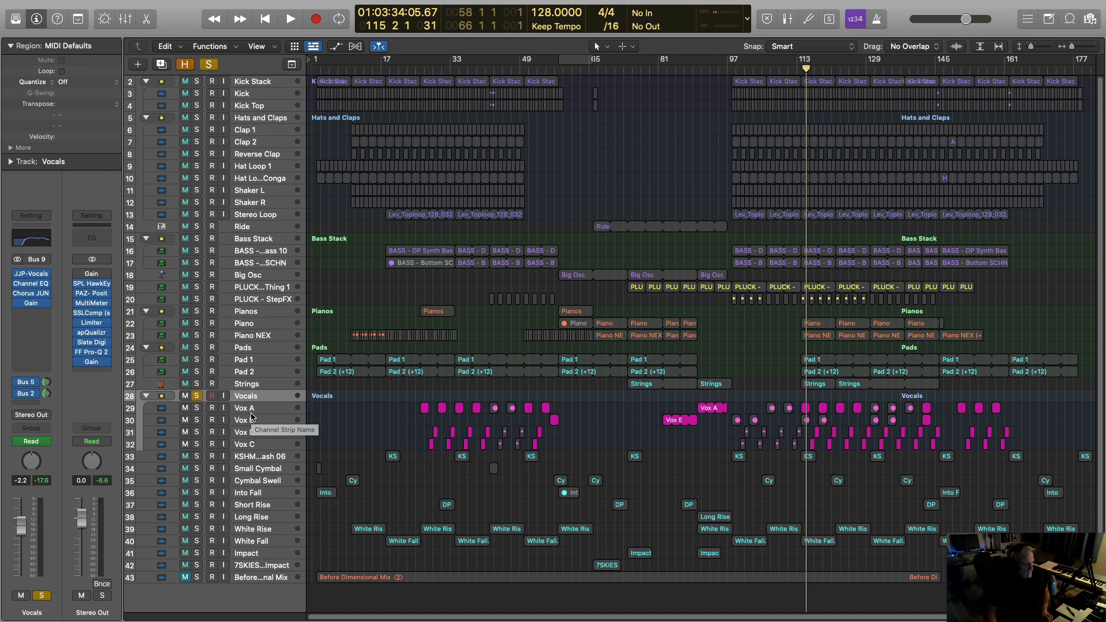
View the Vocals stack's Channel EQ curve, close its window, and play the soloed vocals briefly from around bar 115.
click(40, 242)
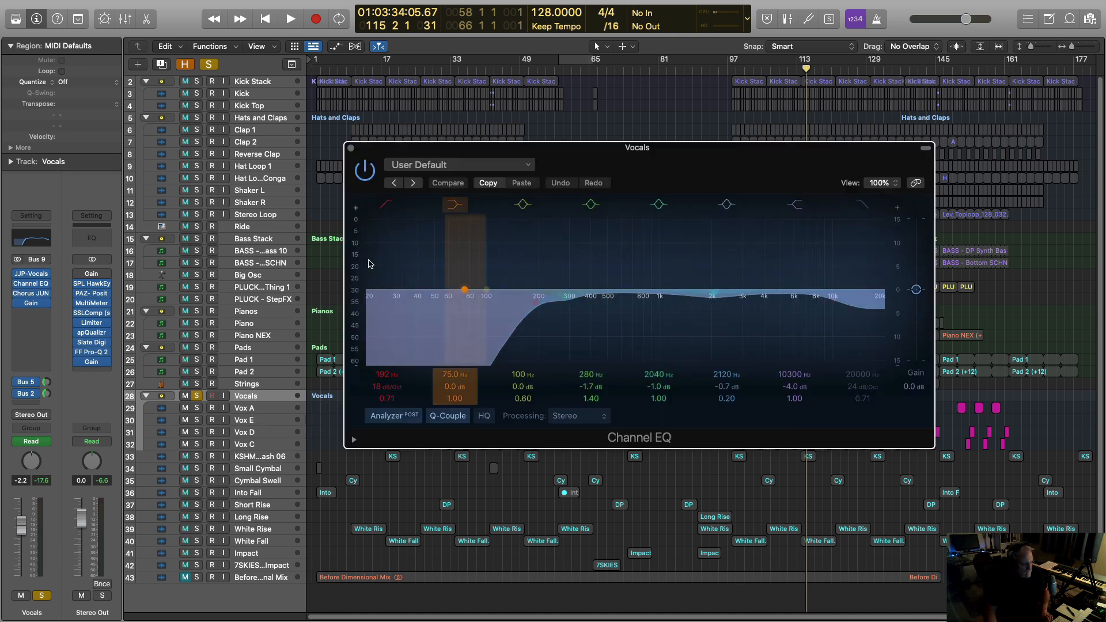
click(350, 148)
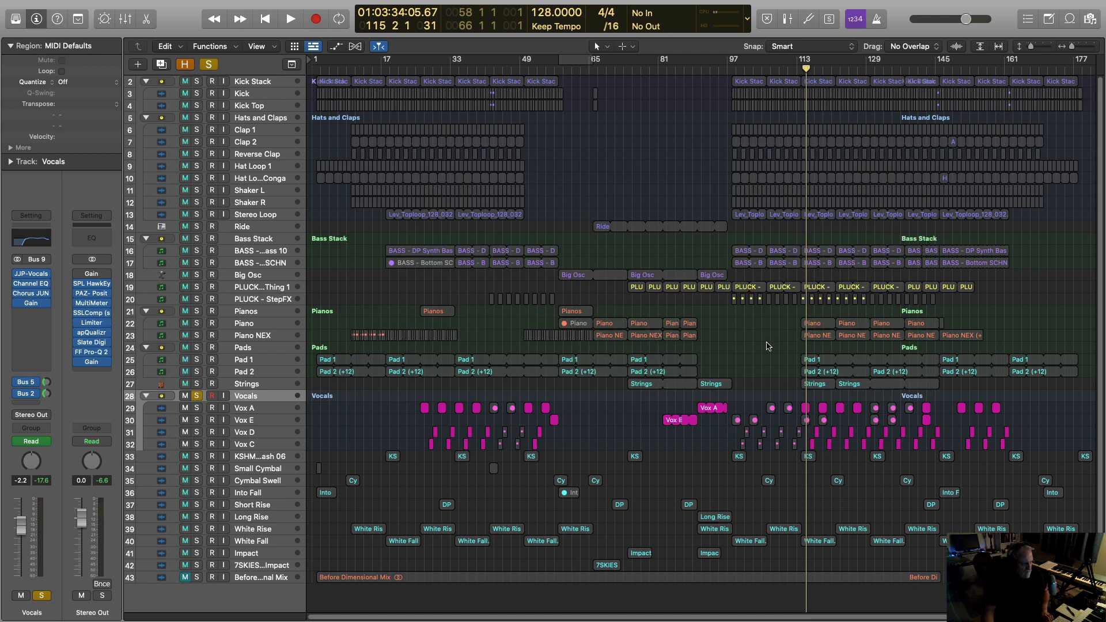
key(space)
key(space)
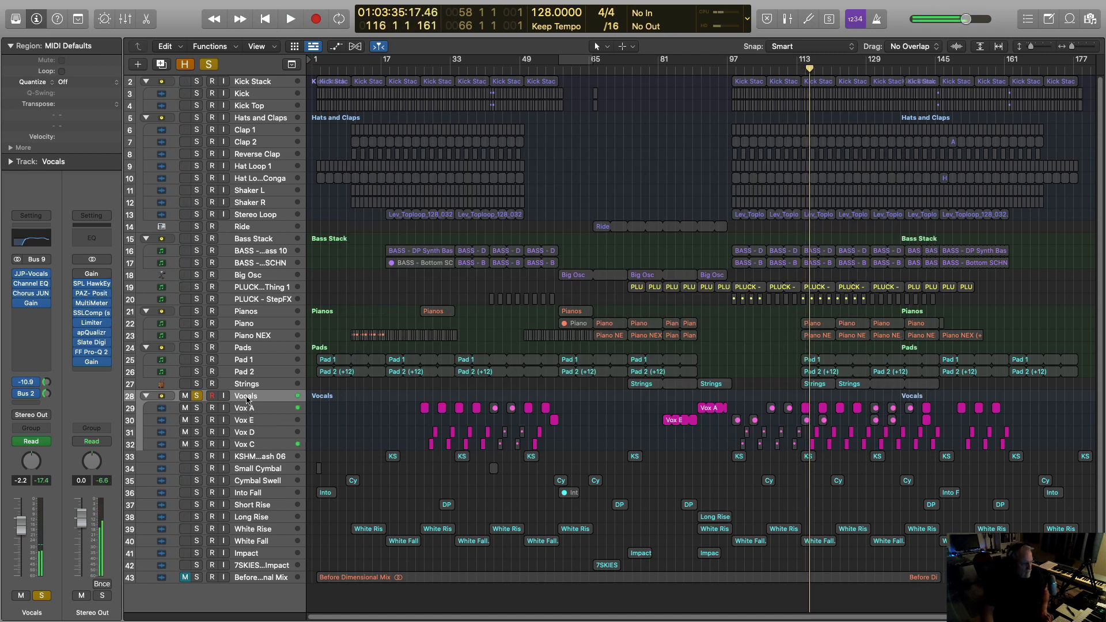
Open the Chorus JUN-6 on the Vocals stack and play the vocals with the chorus bypassed and enabled to compare its effect.
click(31, 294)
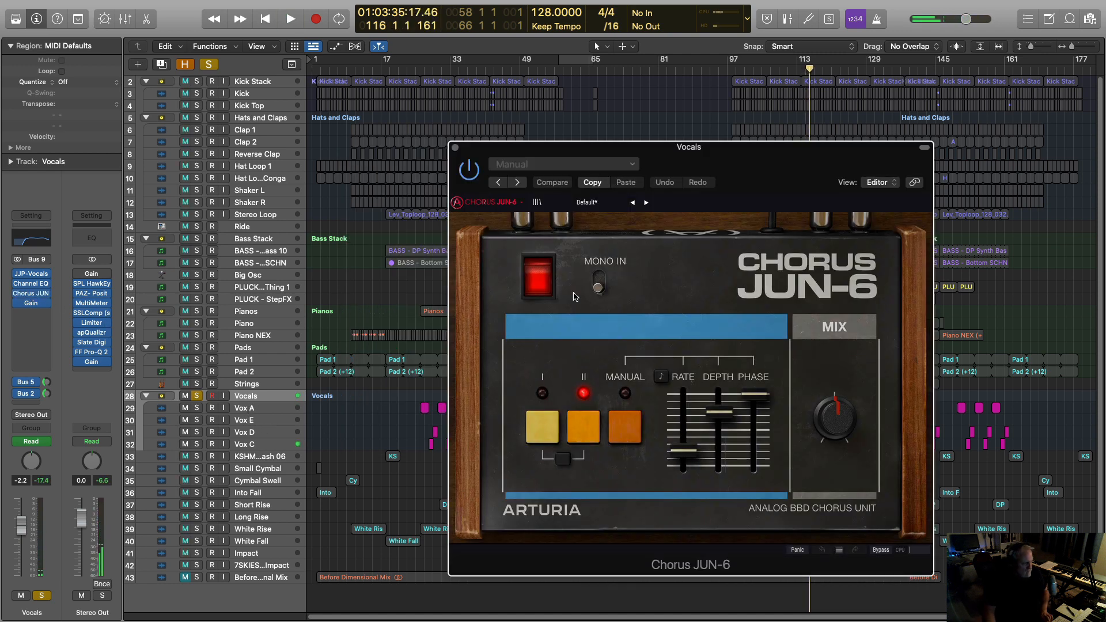
key(space)
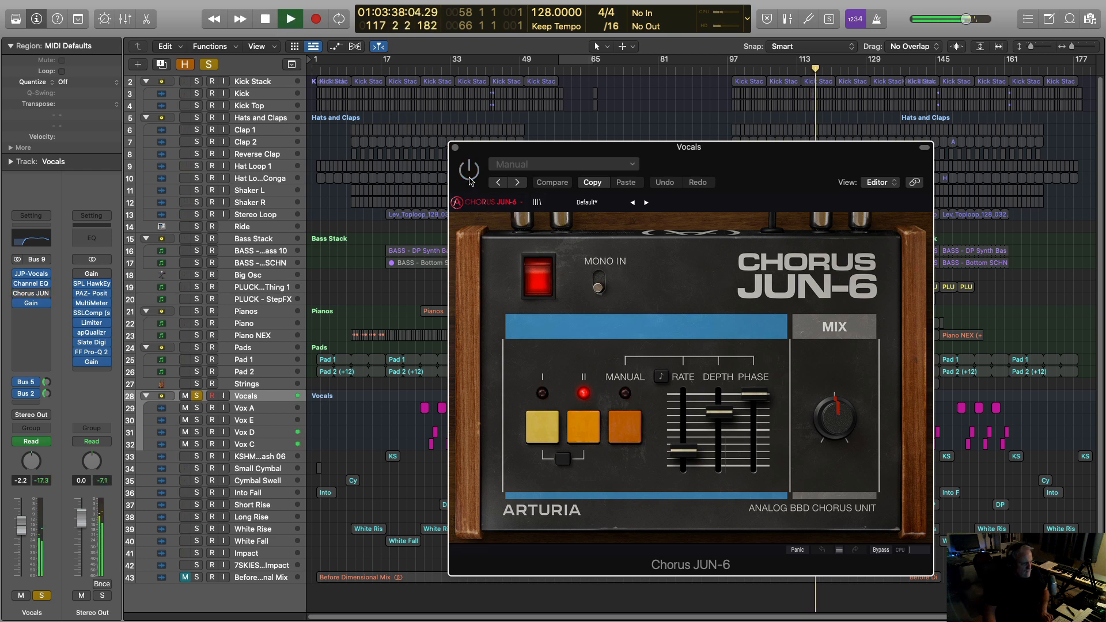
key(space)
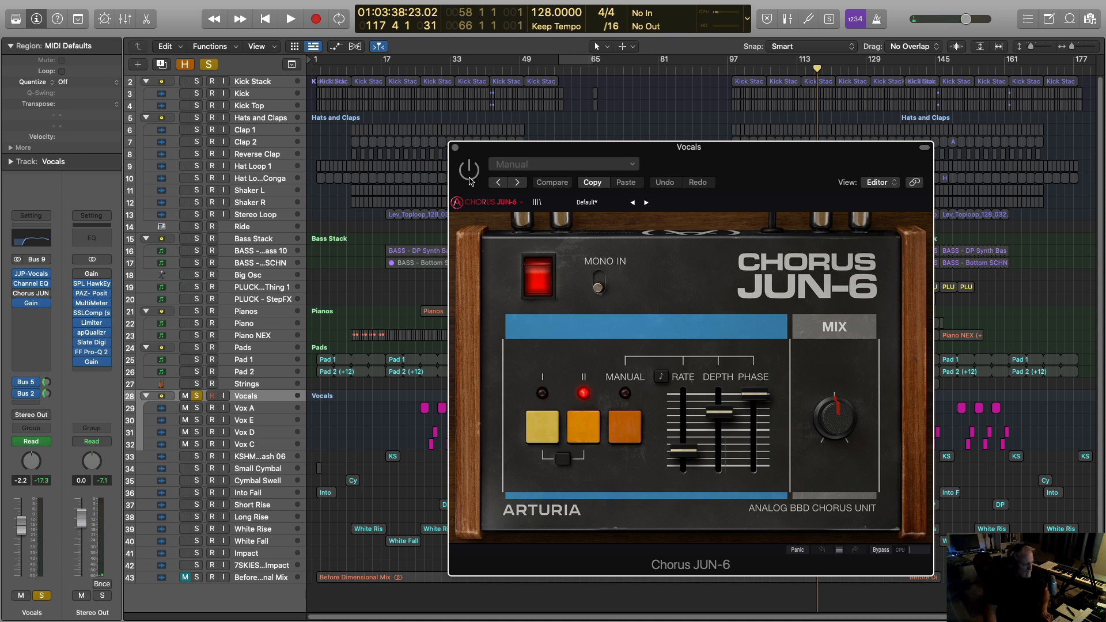
click(470, 180)
key(space)
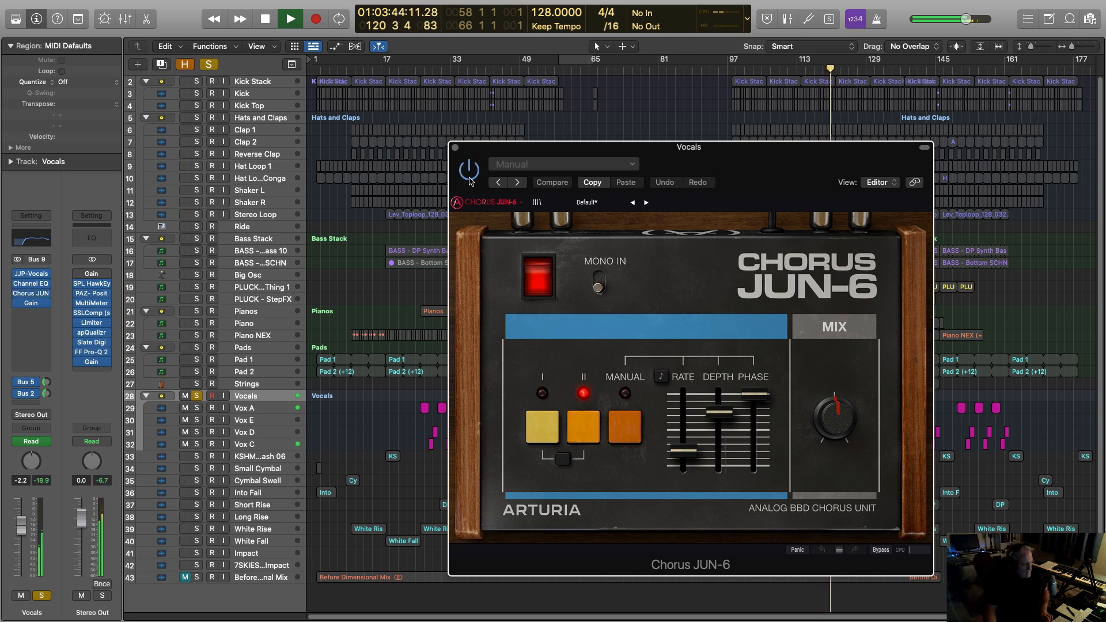
click(470, 182)
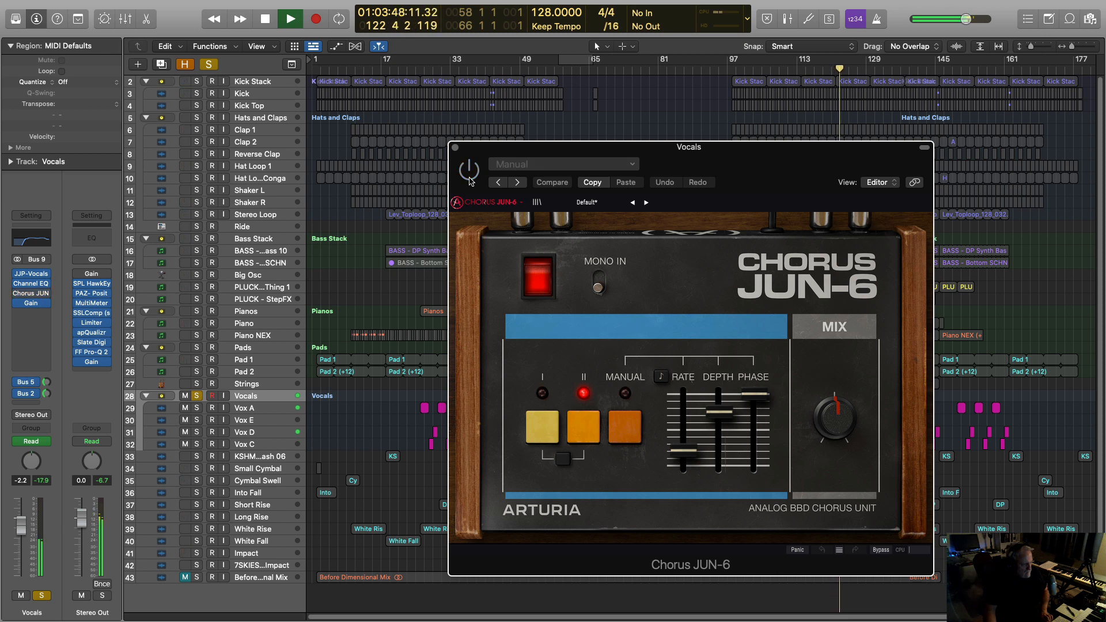
key(space)
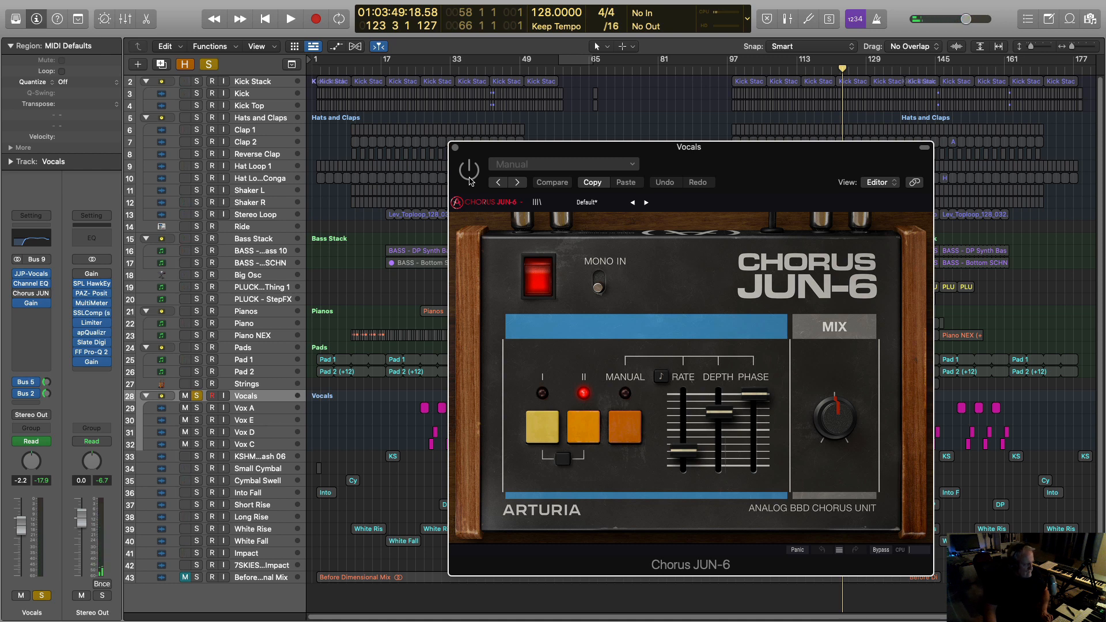
View the Long Delay and Long Reverb sends of Vocals, play them with Chorus JUN-6 enabled, and close the plug-in window.
click(49, 395)
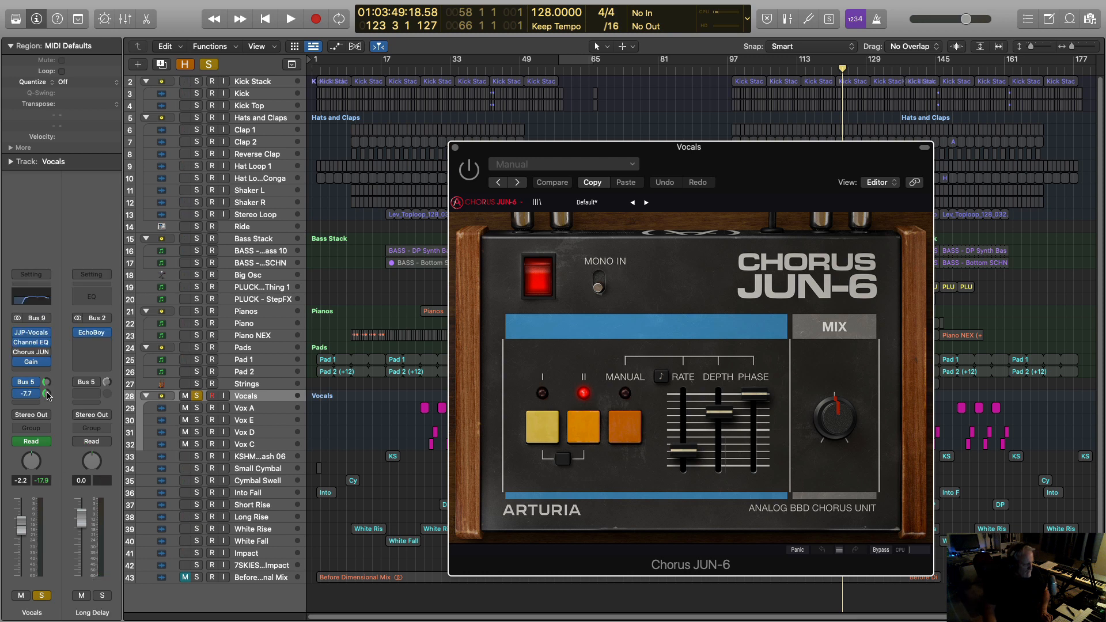
click(47, 383)
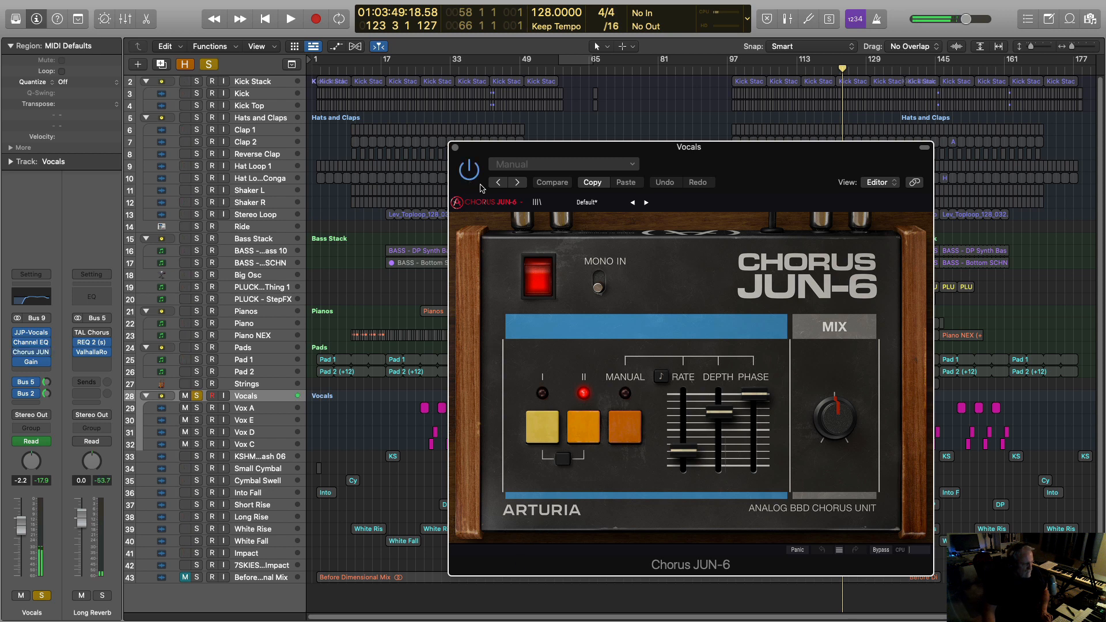
key(space)
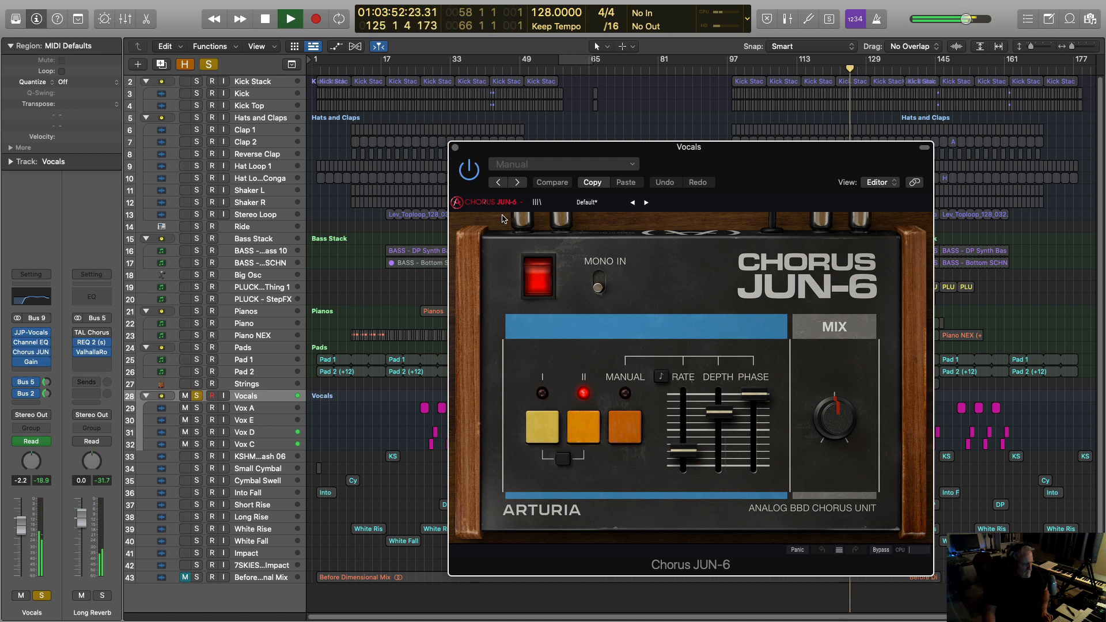
key(space)
click(456, 150)
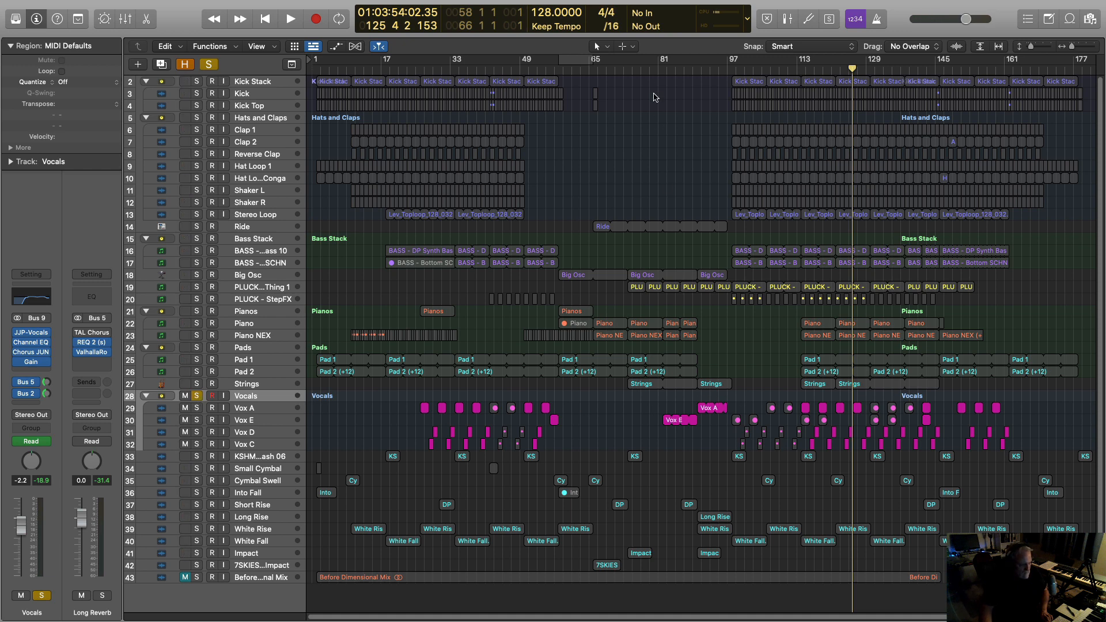
Play the soloed Vocals stack briefly from around bar 81.
click(659, 67)
key(space)
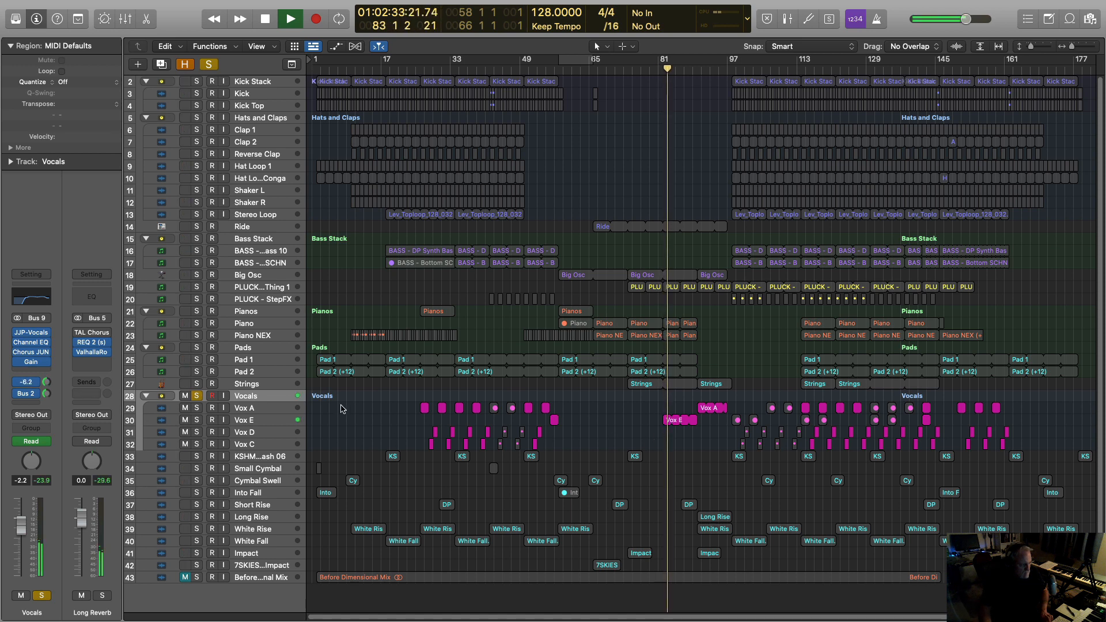
key(space)
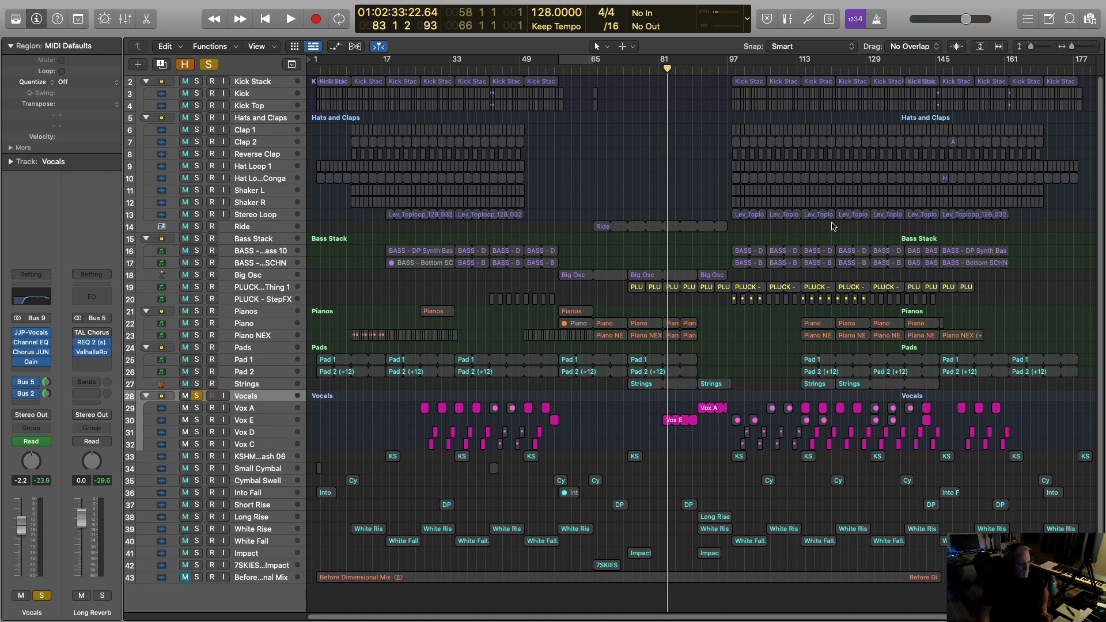
Solo the Vox D and Vox C tracks and play them from bar 116.
click(814, 66)
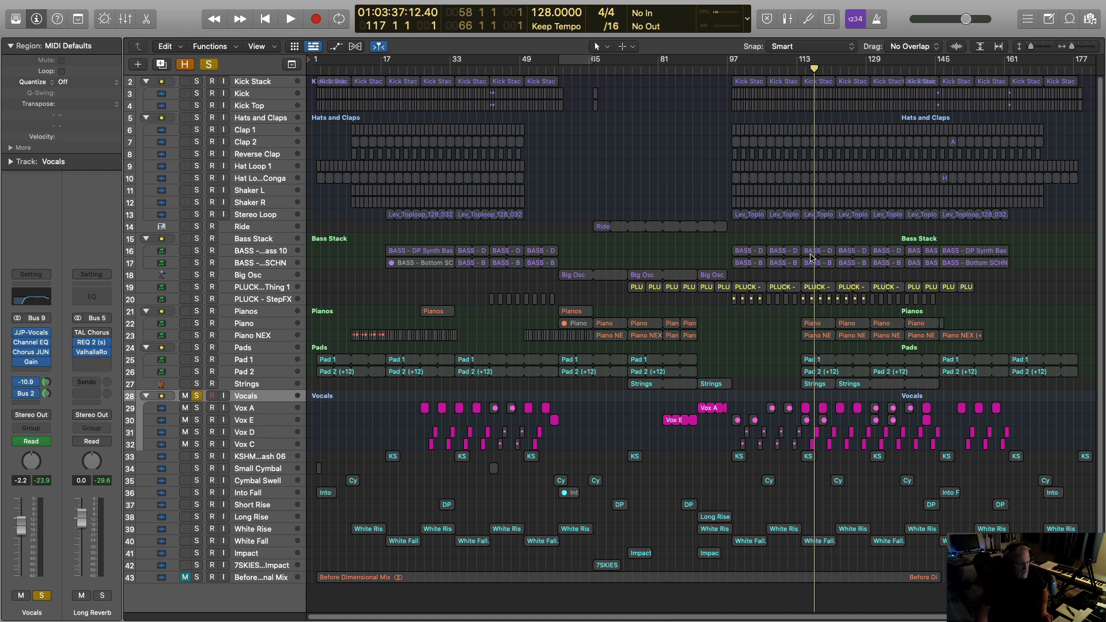
drag(815, 69, 810, 69)
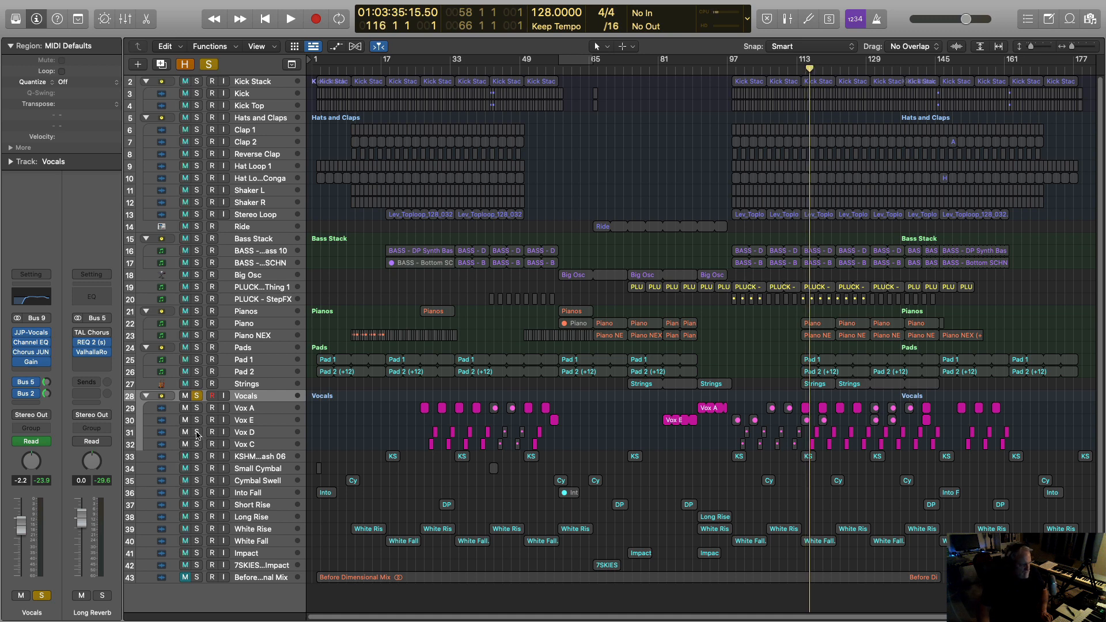
drag(198, 435, 197, 445)
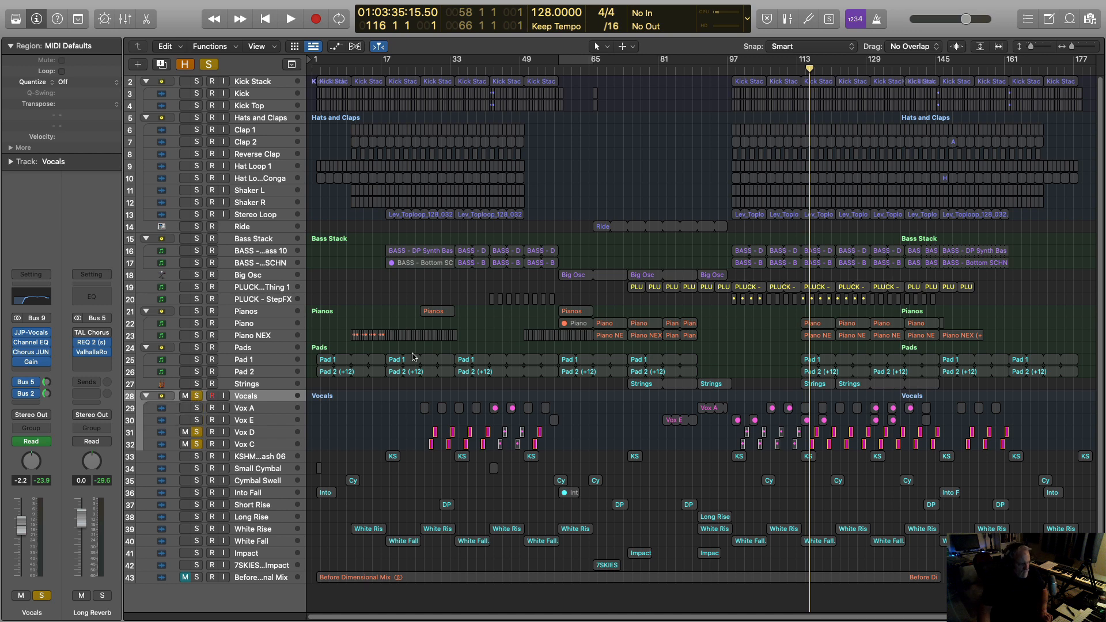
key(space)
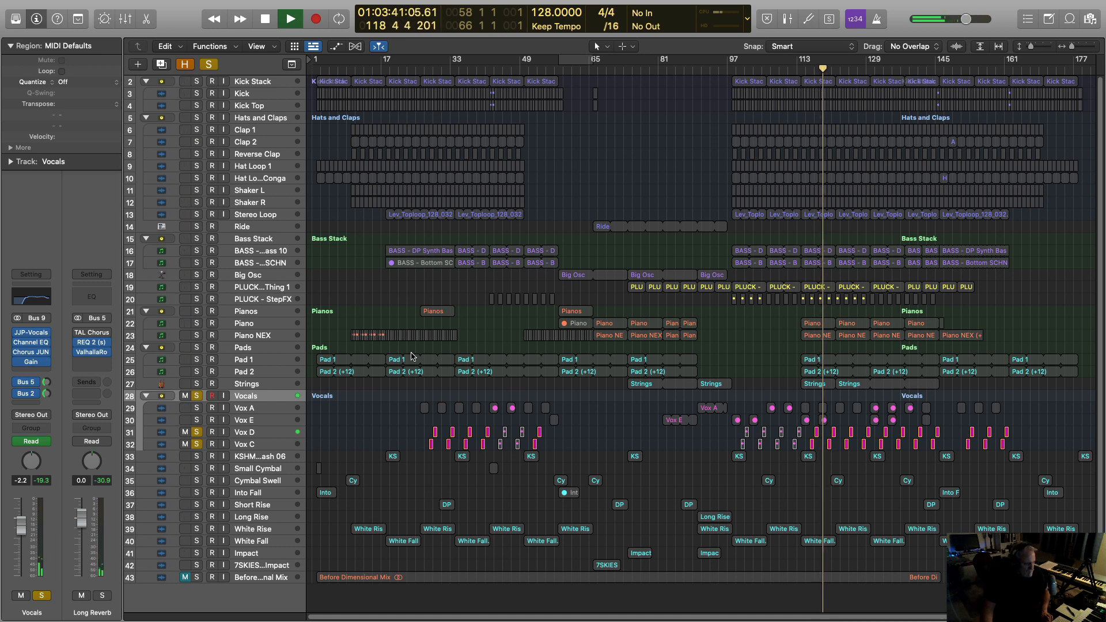
key(space)
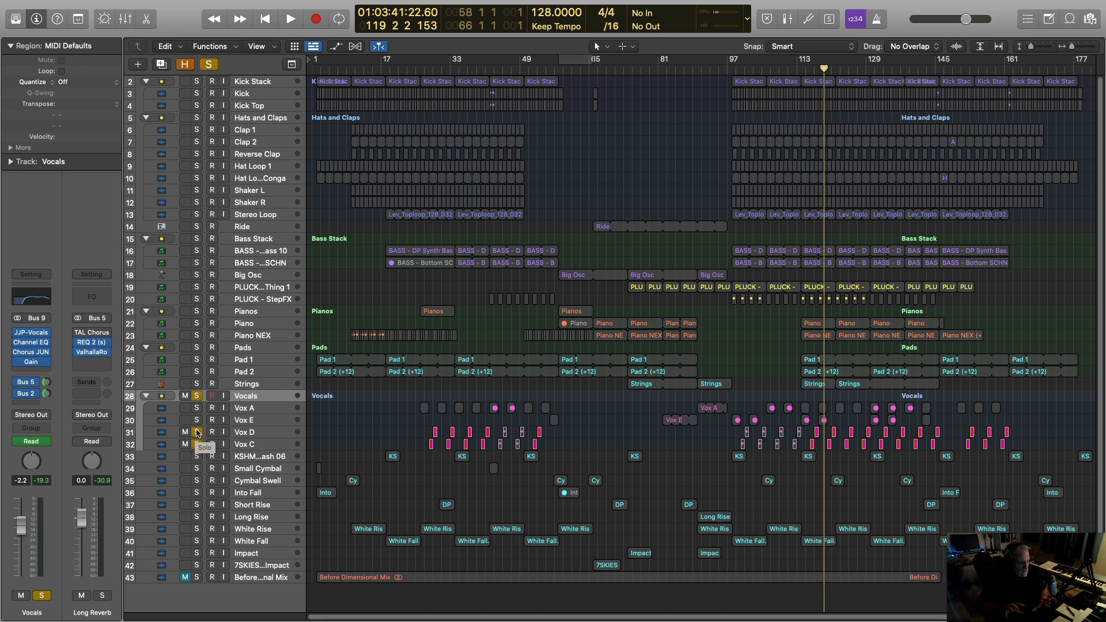
Unsolo Vox D, Vox C and the Vocals stack, and solo all effects tracks from the KSHM crash through the 7SKIES impact.
click(197, 433)
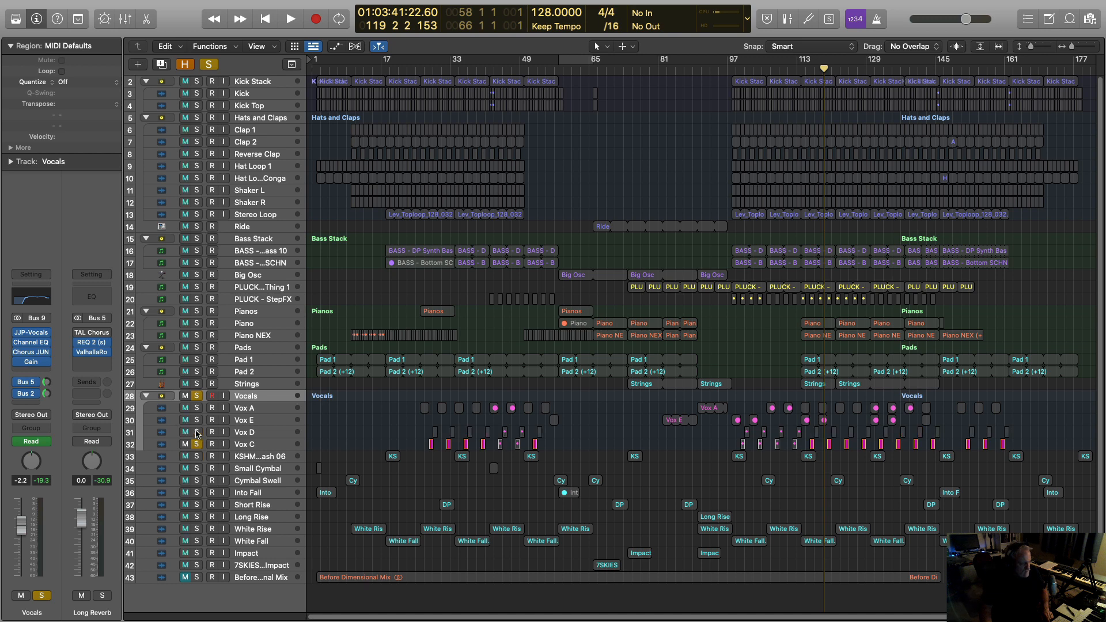
click(196, 445)
click(196, 396)
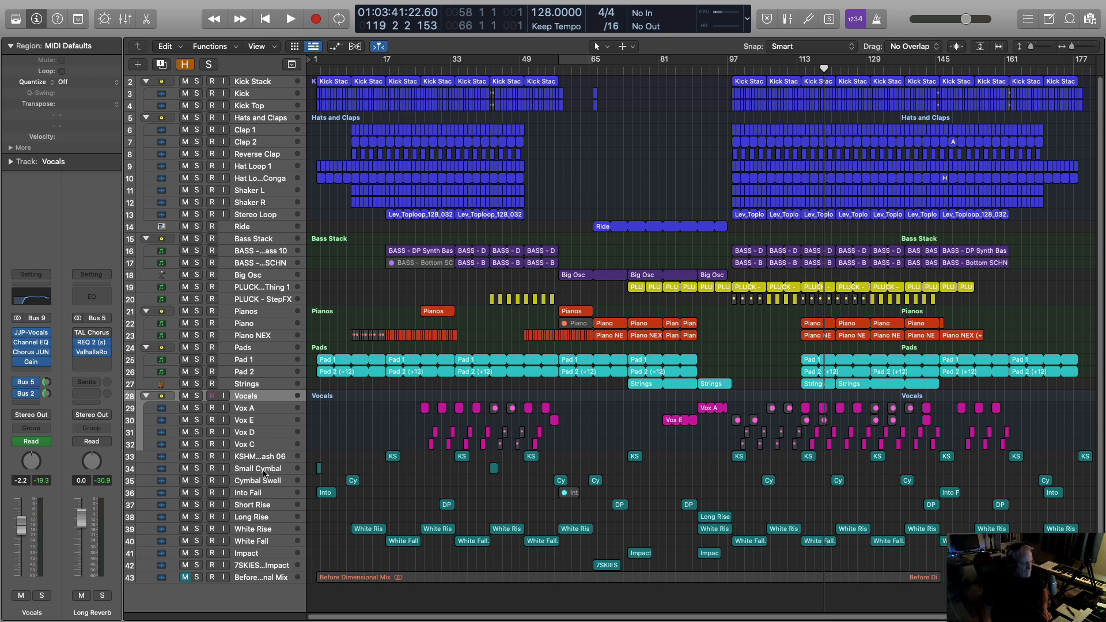
drag(198, 458, 199, 568)
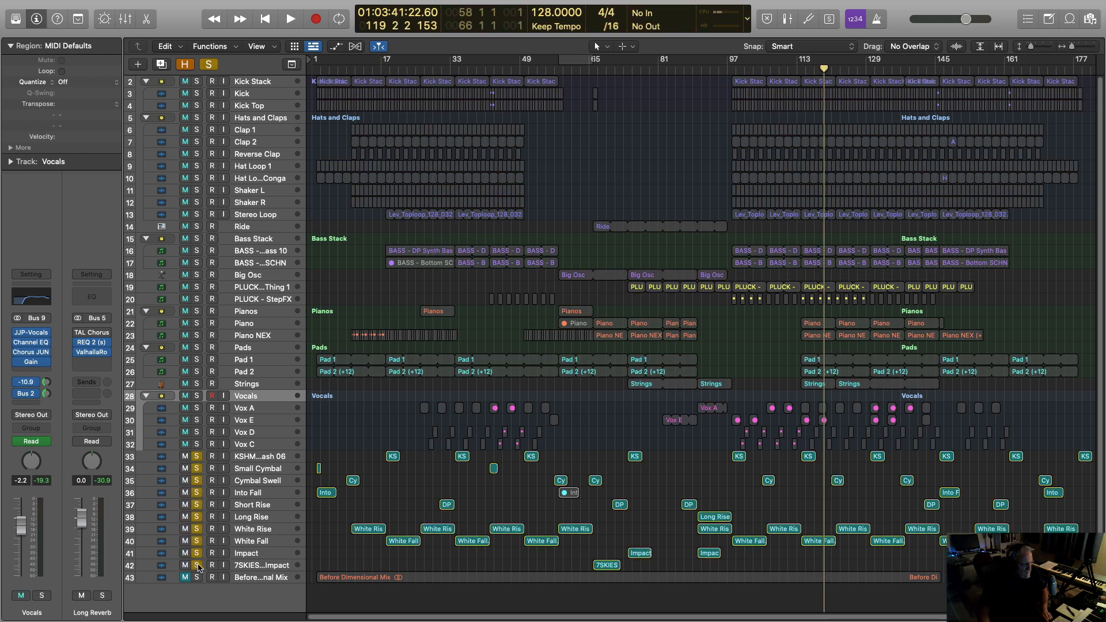
Examine the channel strips of the Into Fall, Short Rise, Long Rise, White Rise and White Fall tracks.
click(267, 494)
click(264, 510)
click(276, 517)
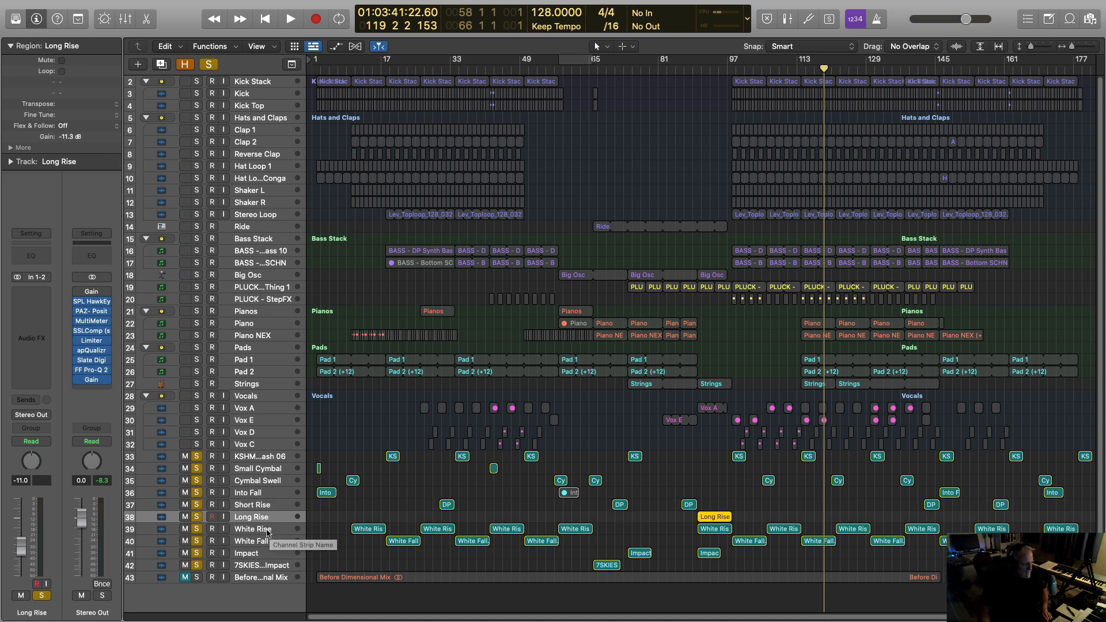
click(267, 530)
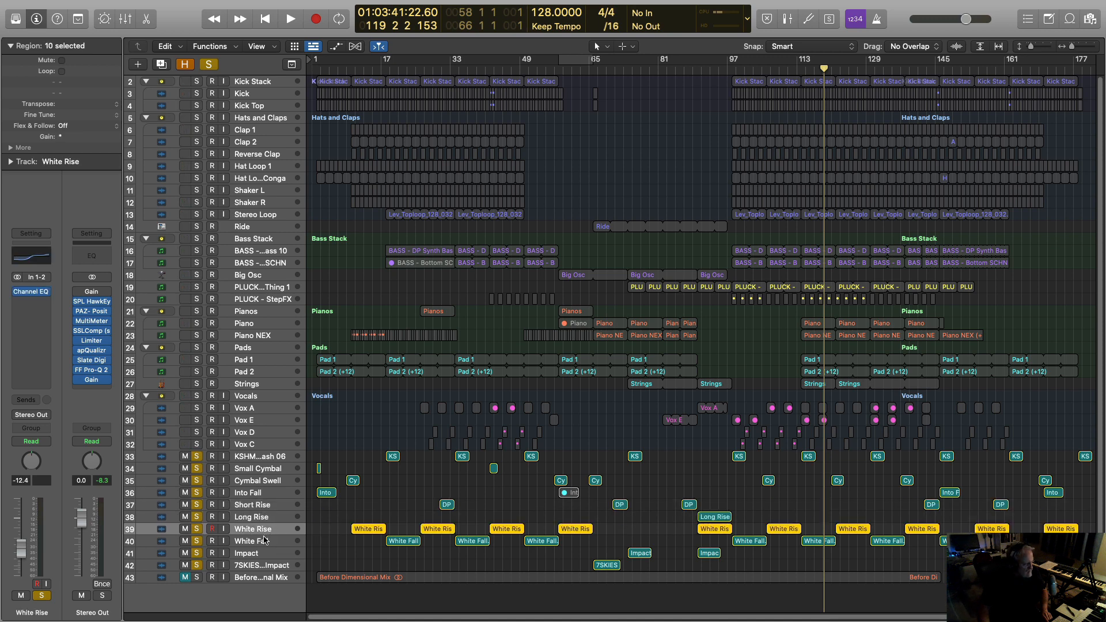
click(265, 541)
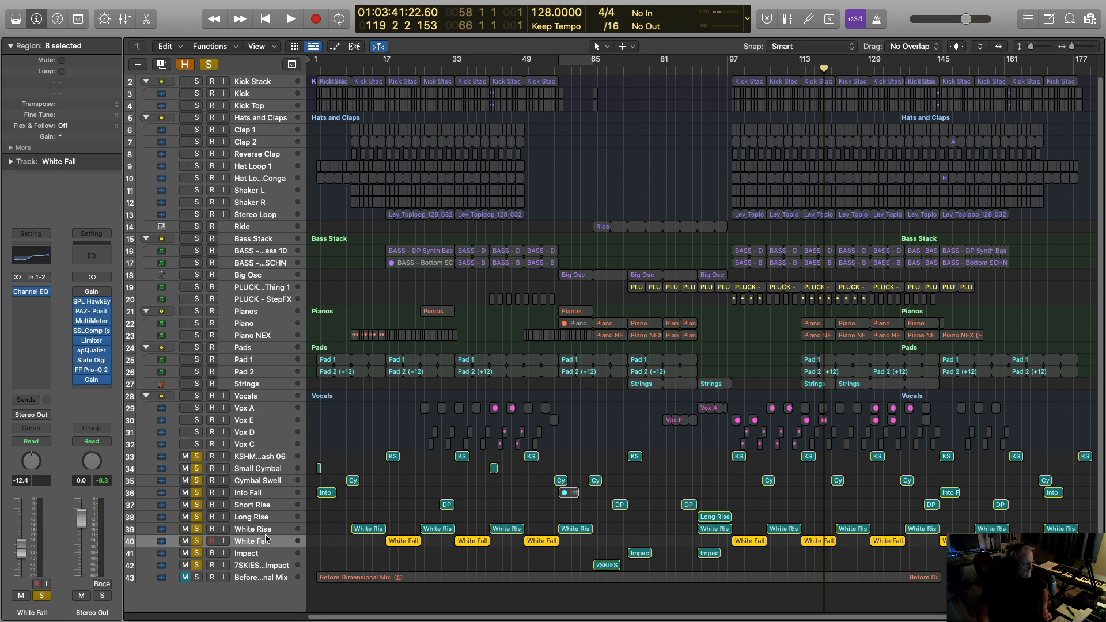
click(271, 529)
click(266, 541)
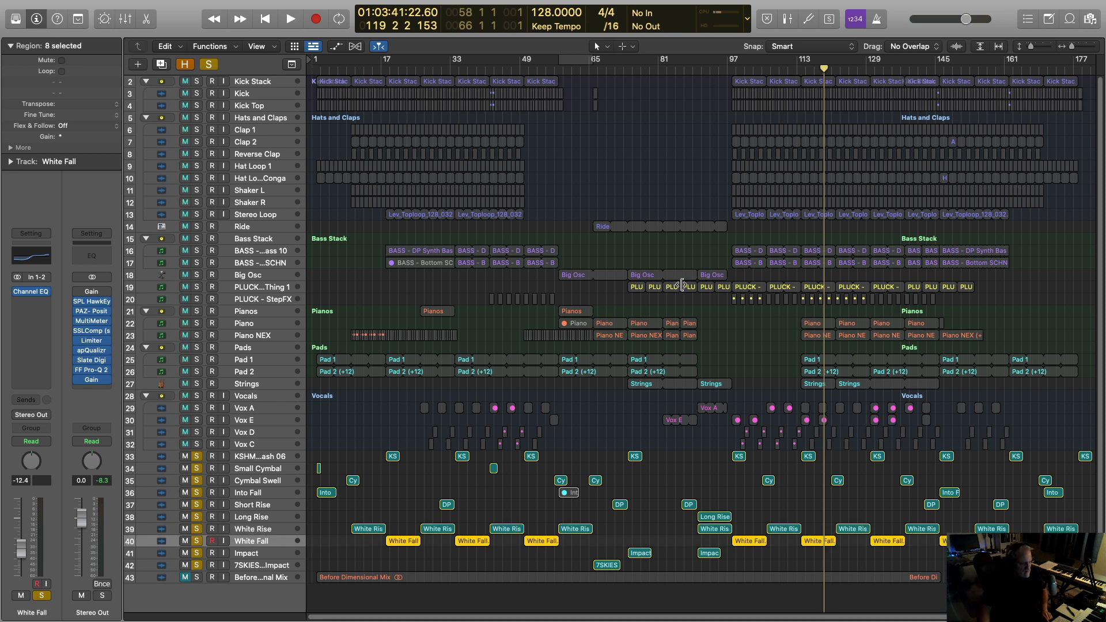
Play the soloed effects tracks from bar 119 while viewing the White Rise strip and the Cymbal Swell's Long Reverb send.
key(space)
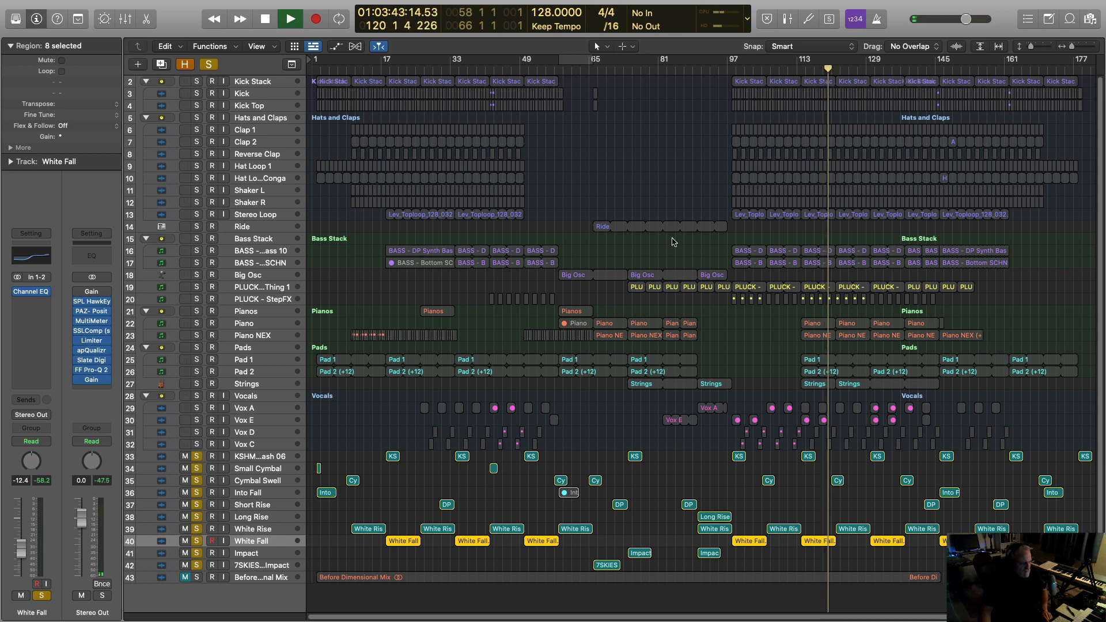
click(275, 531)
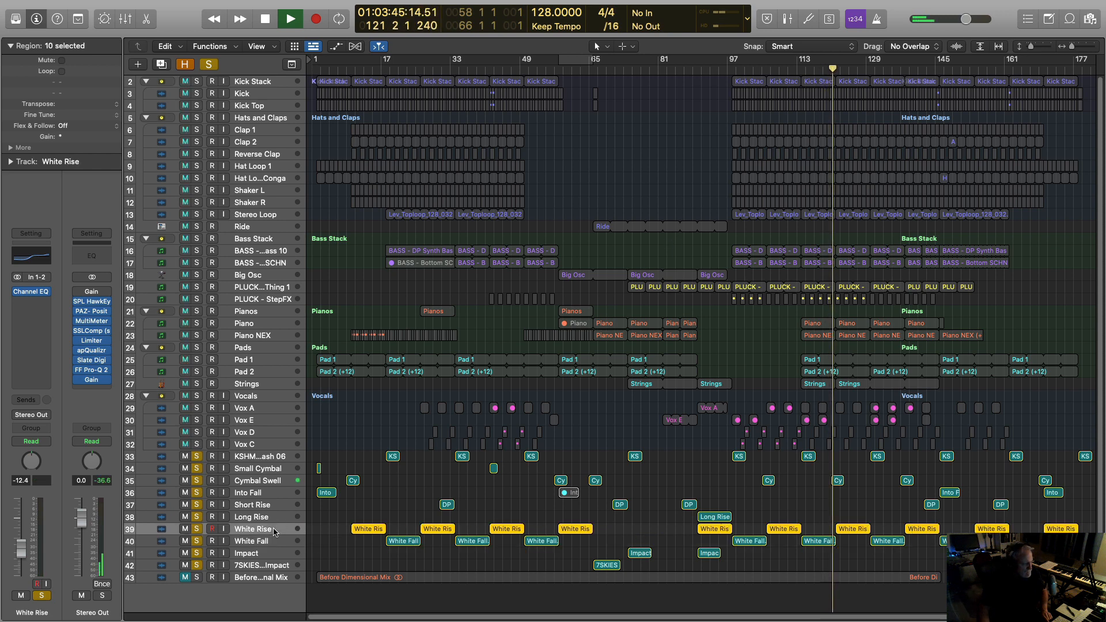
click(262, 481)
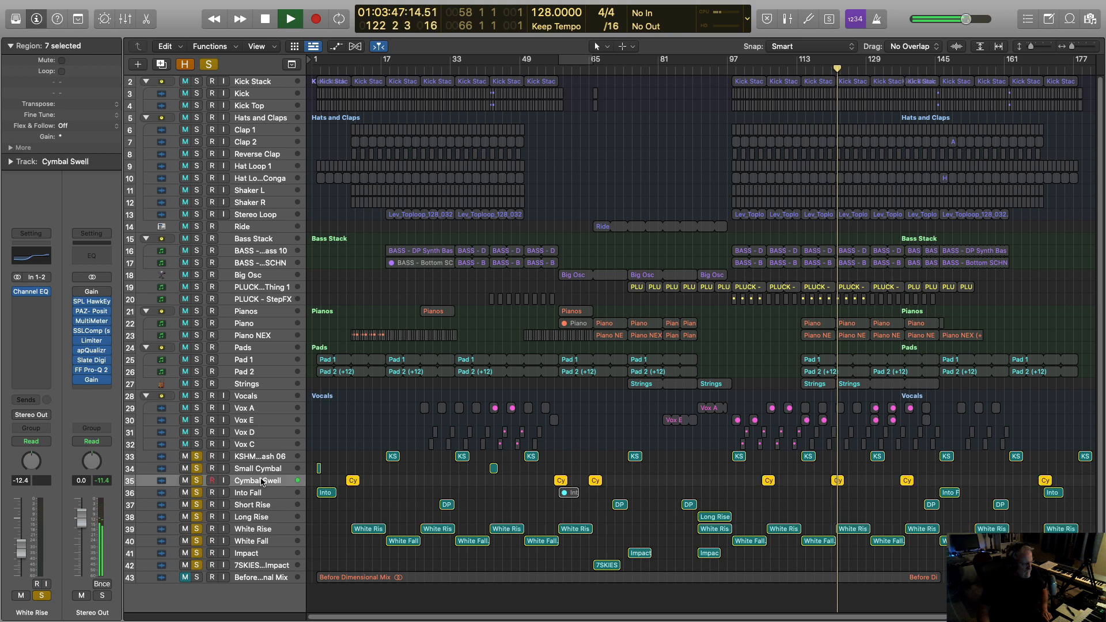
click(46, 394)
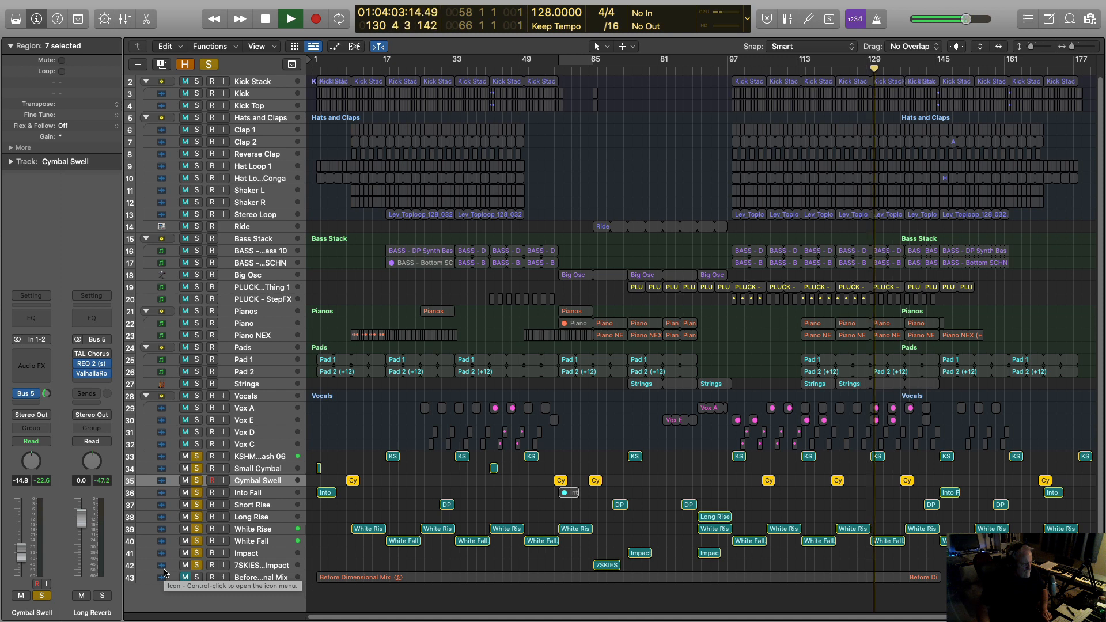
key(space)
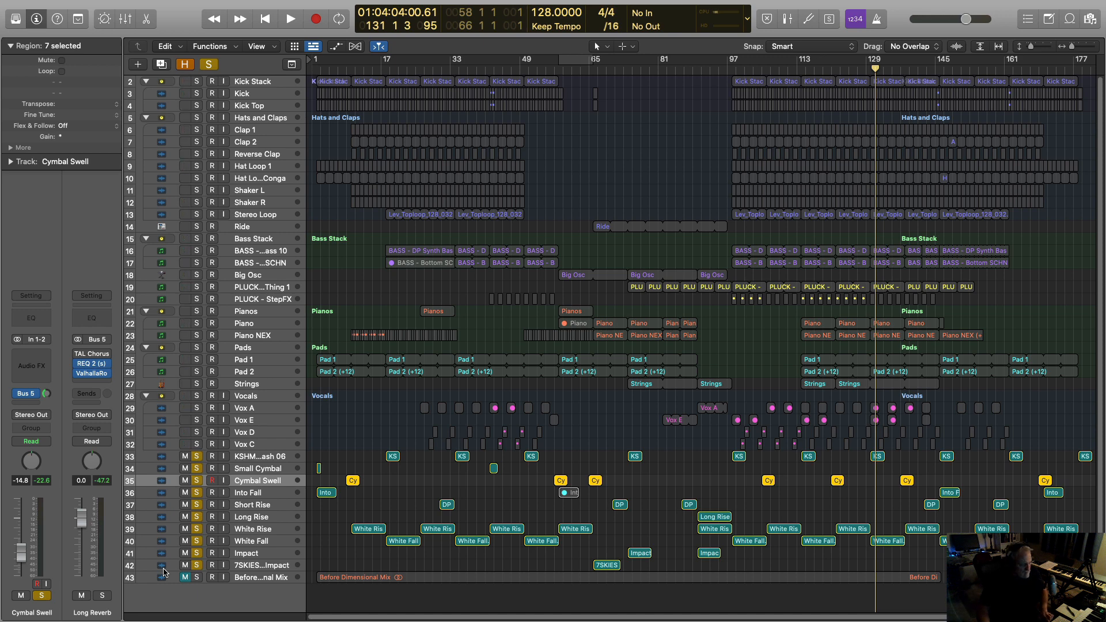
Play the soloed effects tracks a little further from bar 131 and return the playhead to the project start.
key(space)
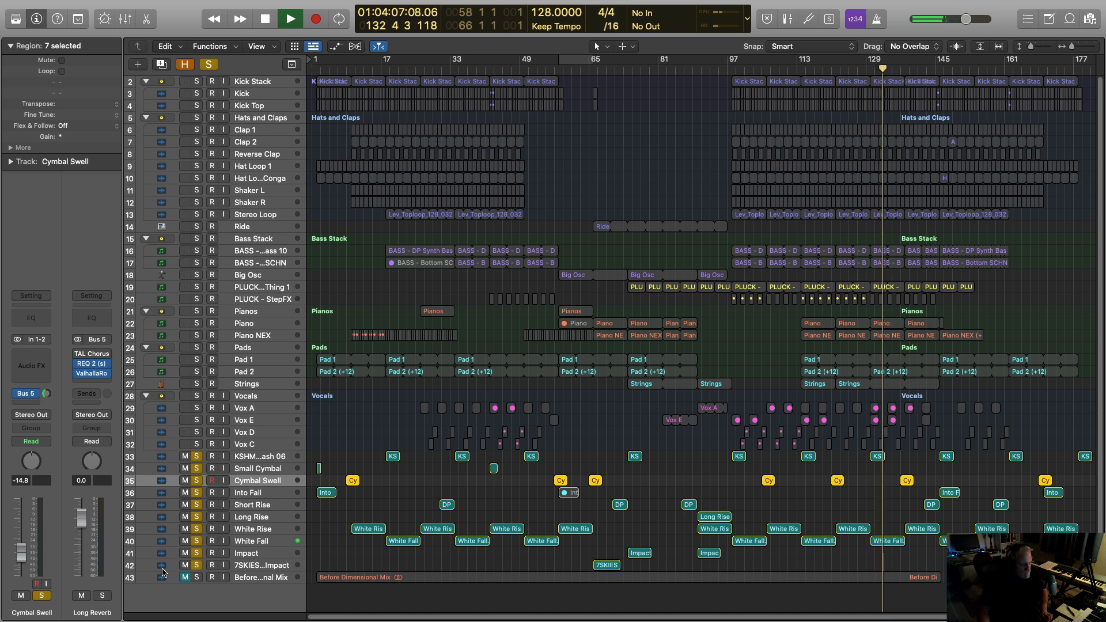
key(space)
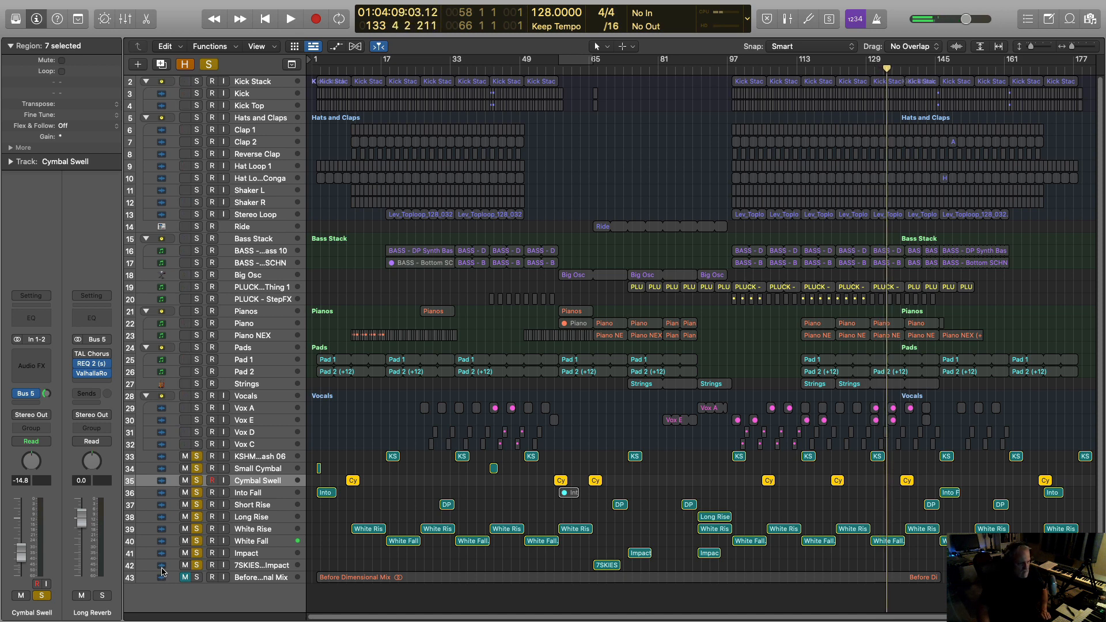
key(Return)
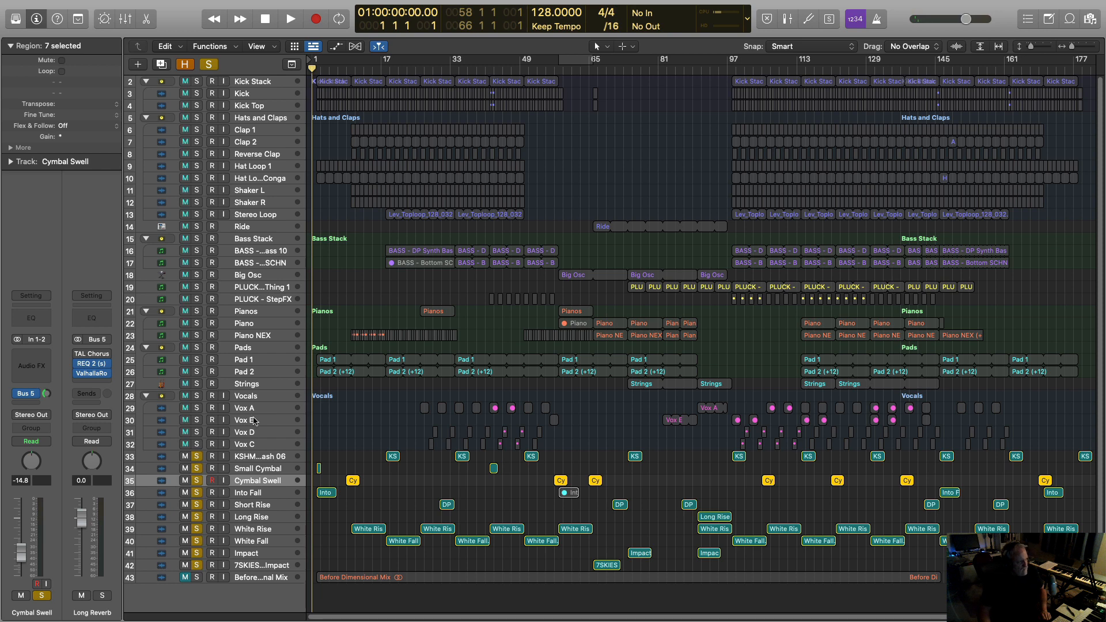
Clear all solos, play the full mix from the project start and select the Pianos stack.
click(209, 65)
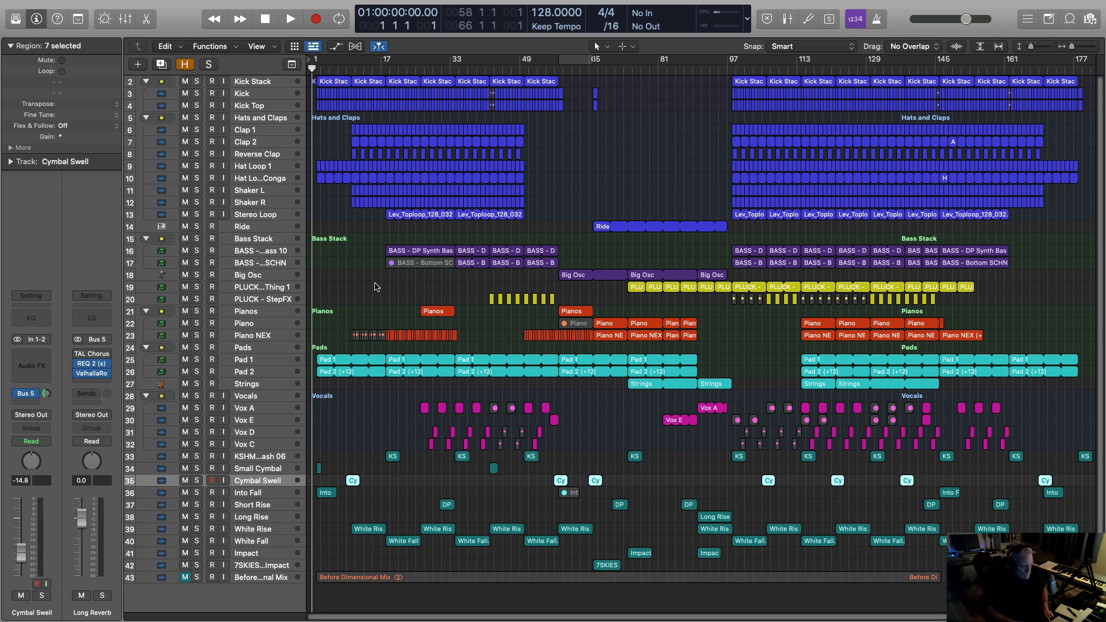
key(space)
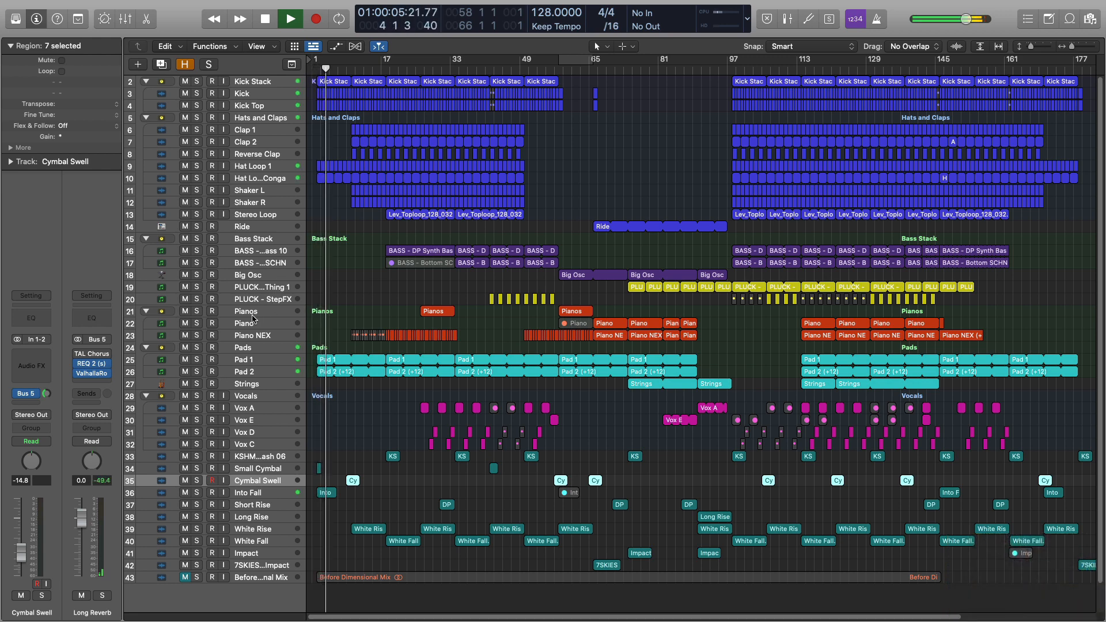
click(249, 312)
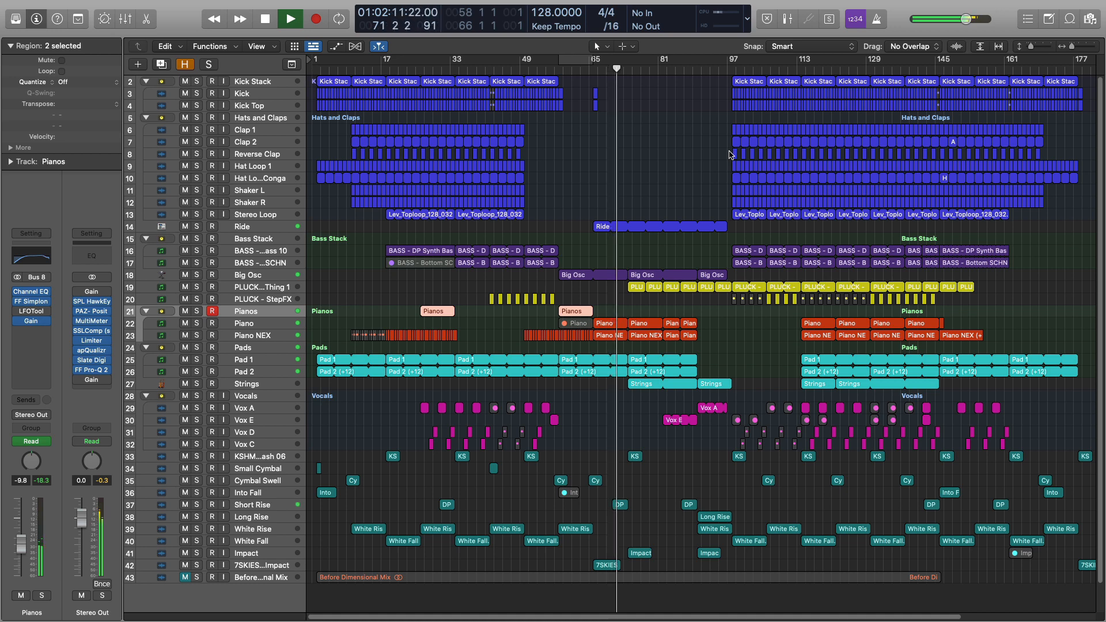
Show the mixer and examine the plug-ins, sends and levels of the kick, percussion, bass, synth and piano strips during playback.
click(124, 19)
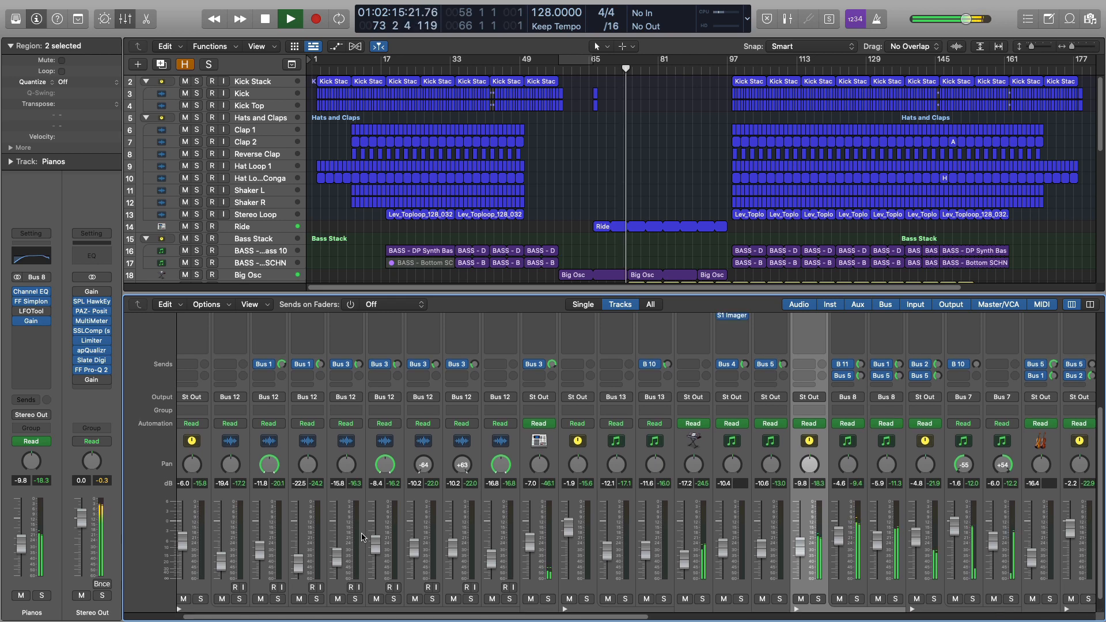
scroll(364, 533, left, 3)
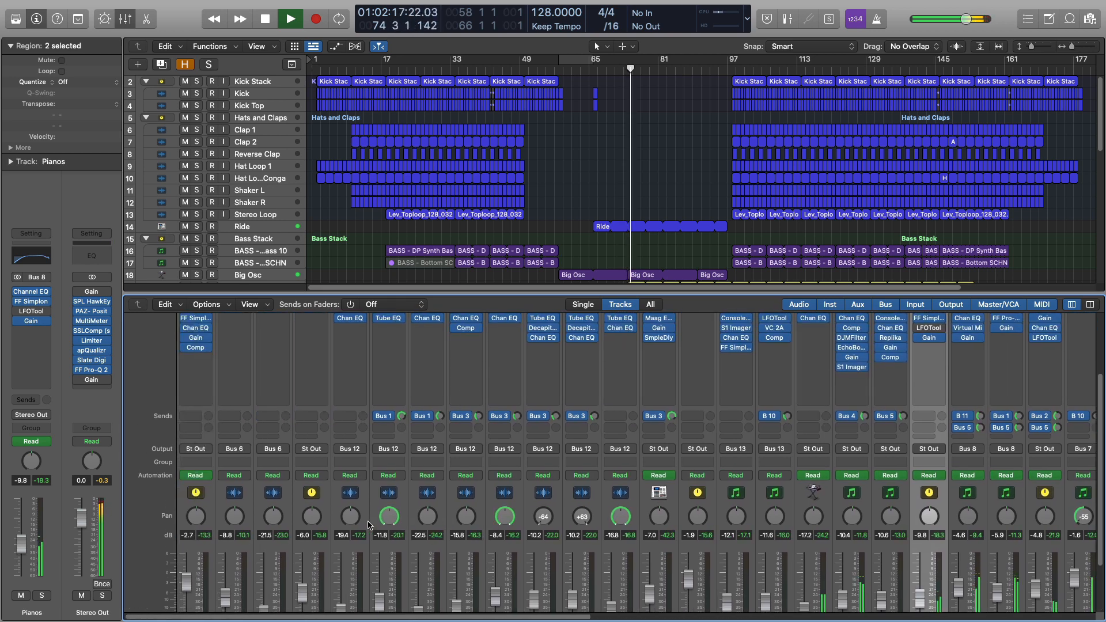
scroll(367, 523, up, 4)
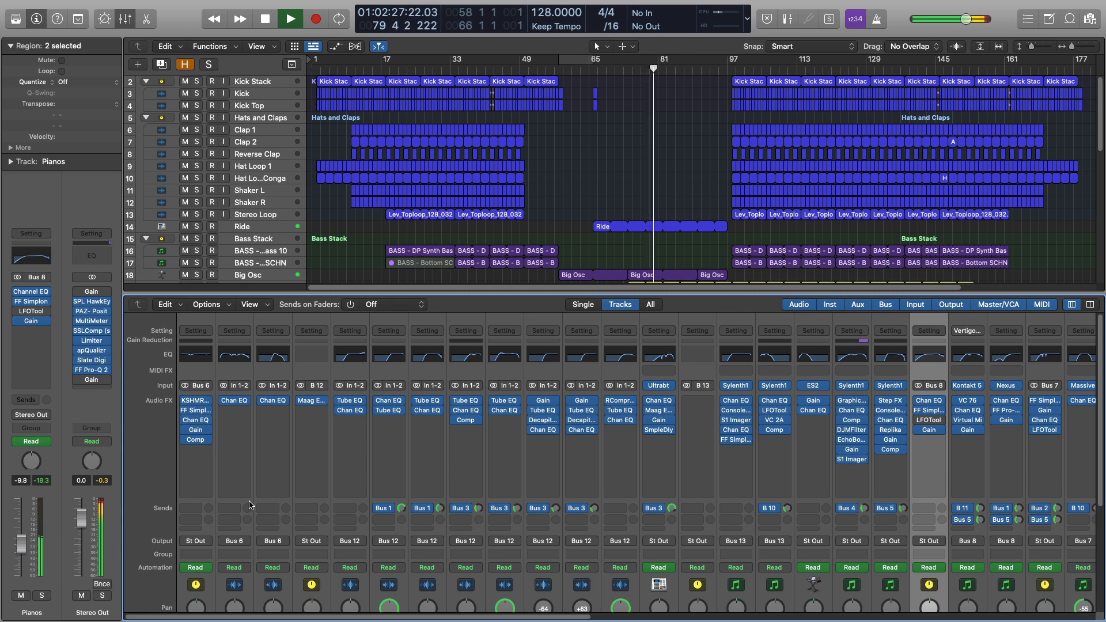
scroll(627, 488, right, 2)
scroll(627, 488, down, 5)
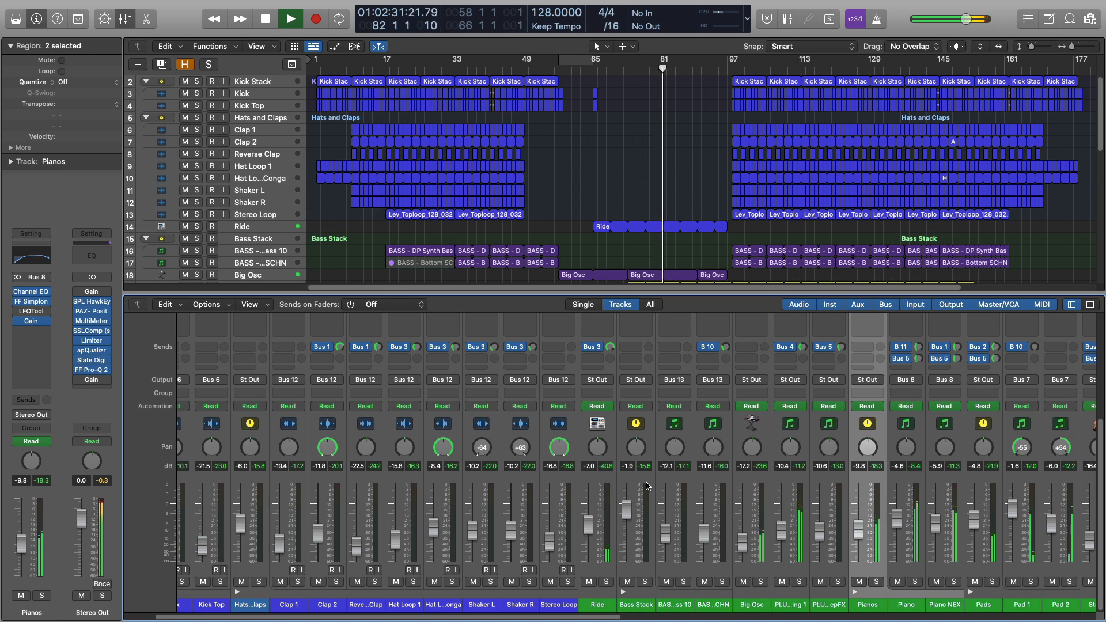
scroll(521, 467, up, 5)
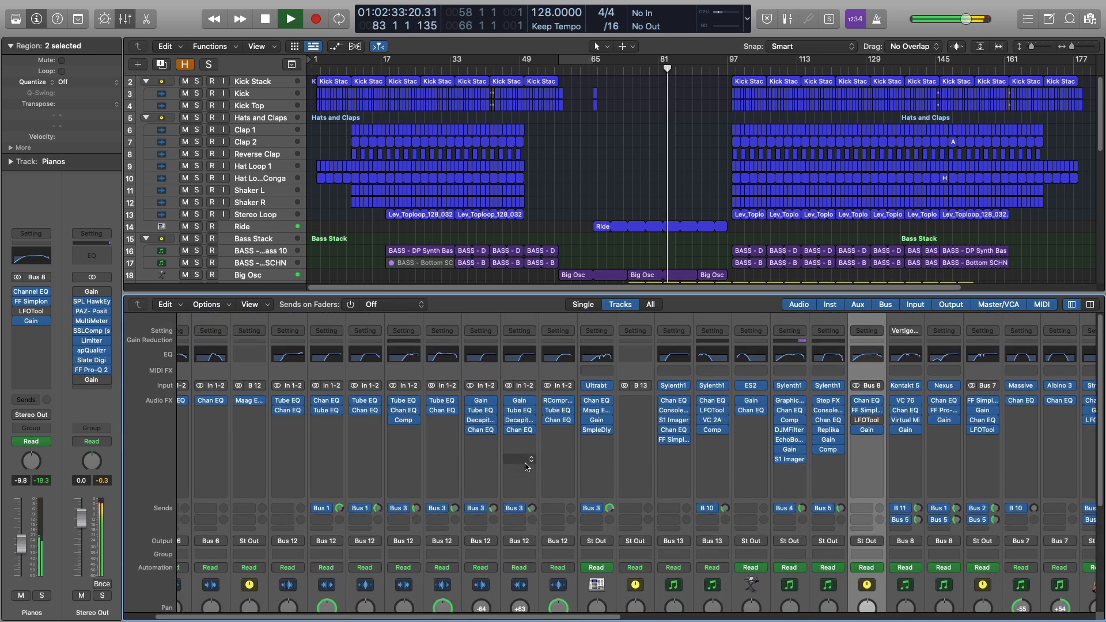
Examine the plug-in chains and sends across the piano, pad, strings, vocal, effects, aux and Stereo Out strips.
scroll(521, 467, right, 3)
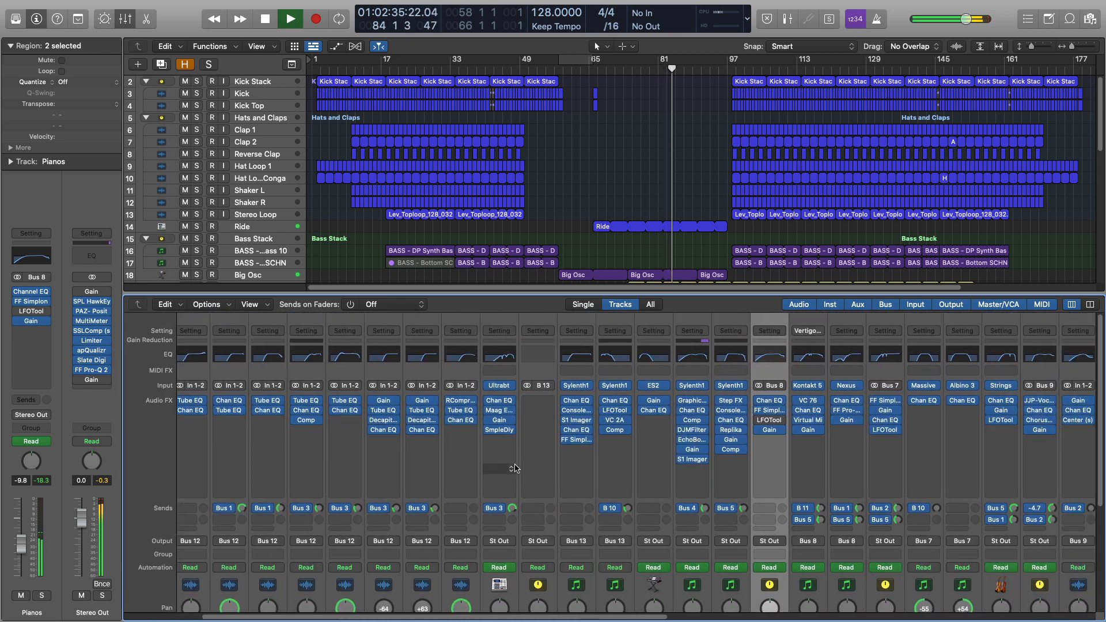
scroll(514, 468, right, 2)
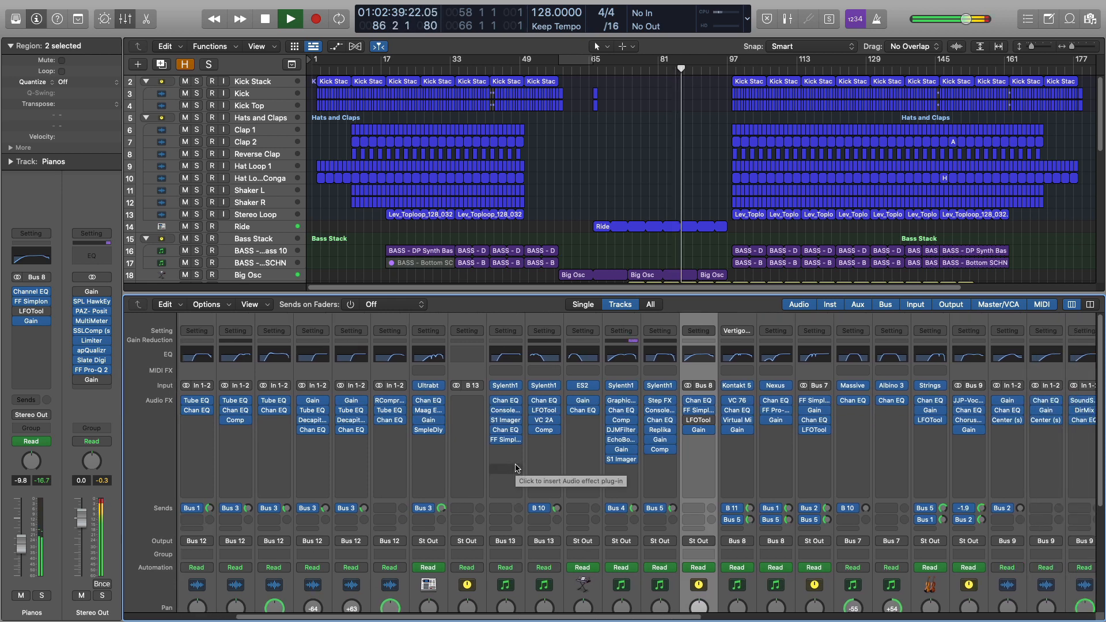
scroll(517, 469, right, 2)
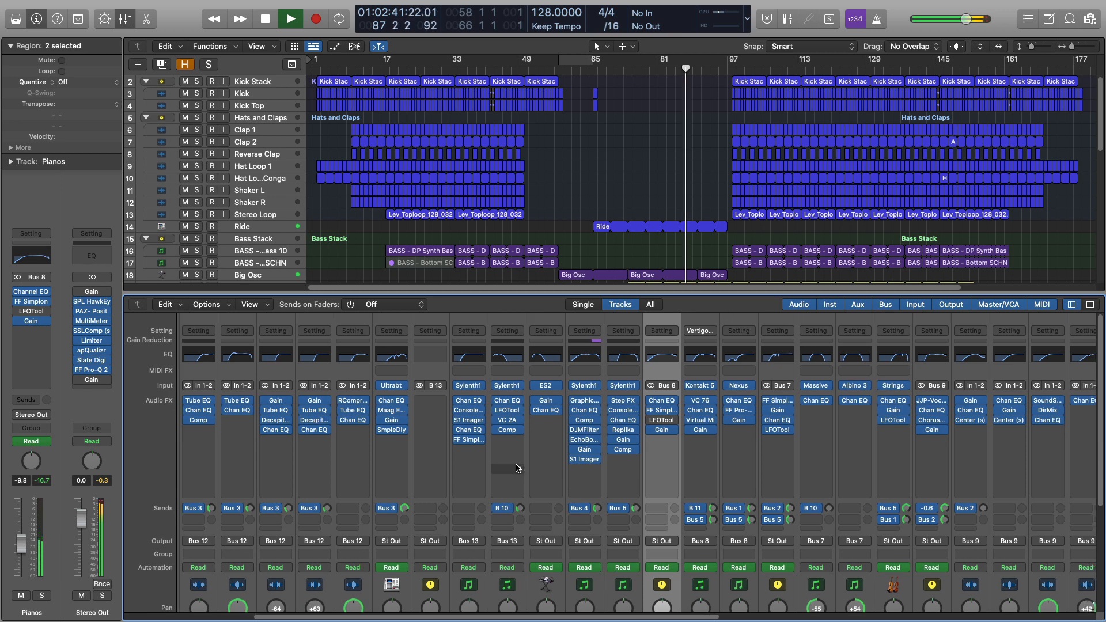
scroll(517, 468, right, 7)
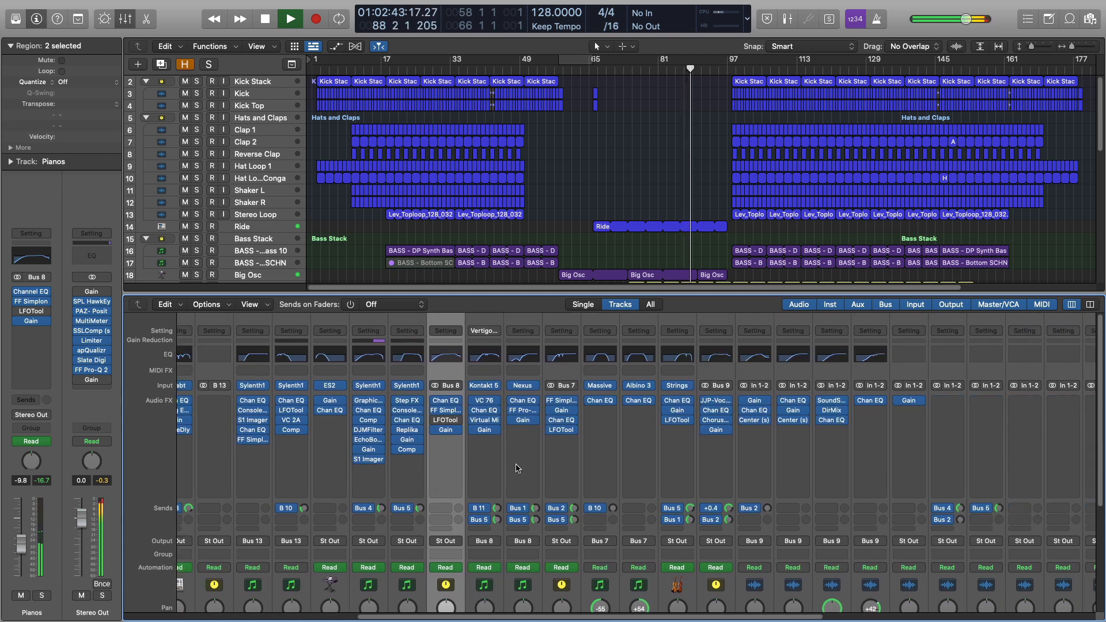
scroll(517, 468, right, 11)
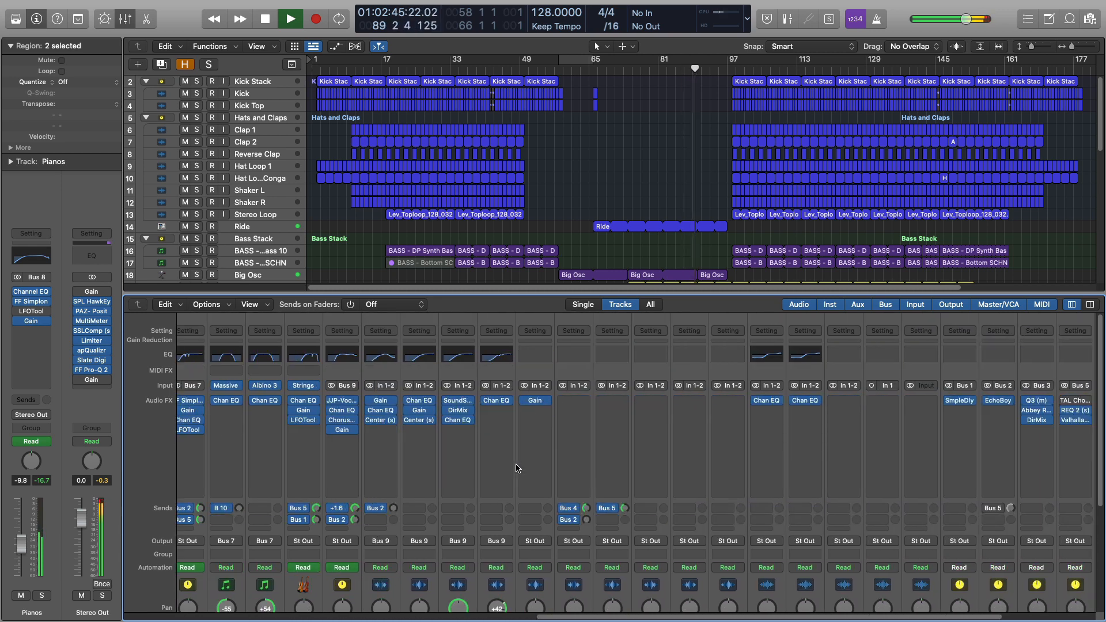
scroll(517, 468, right, 2)
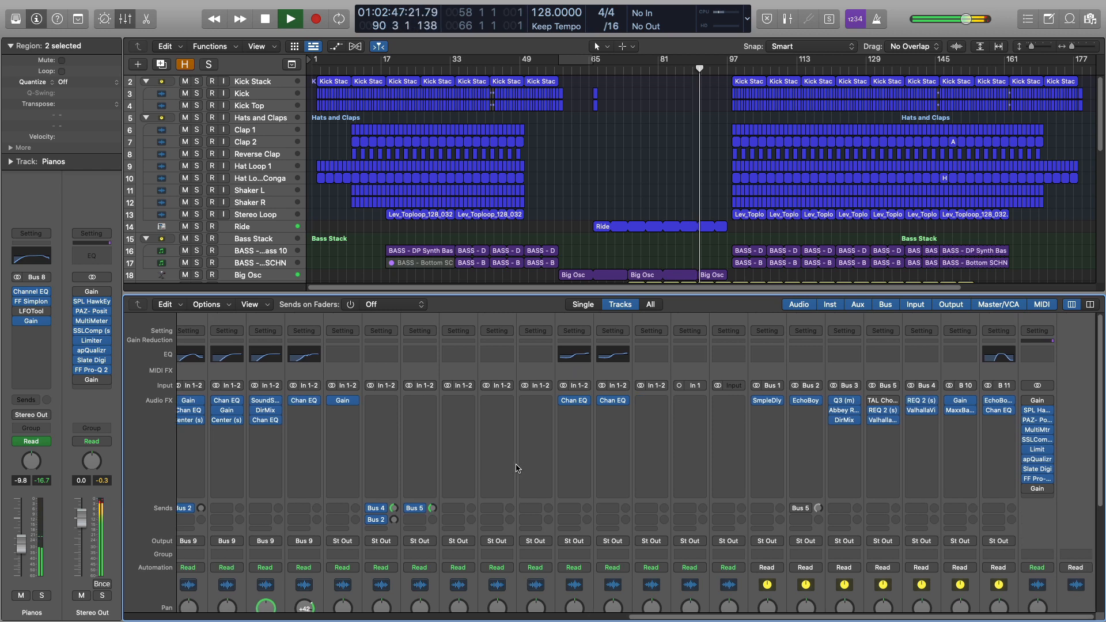
Examine the mixer's faders and level meters from the Stereo Out back through the effects, vocals, pads and percussion strips.
scroll(517, 468, down, 4)
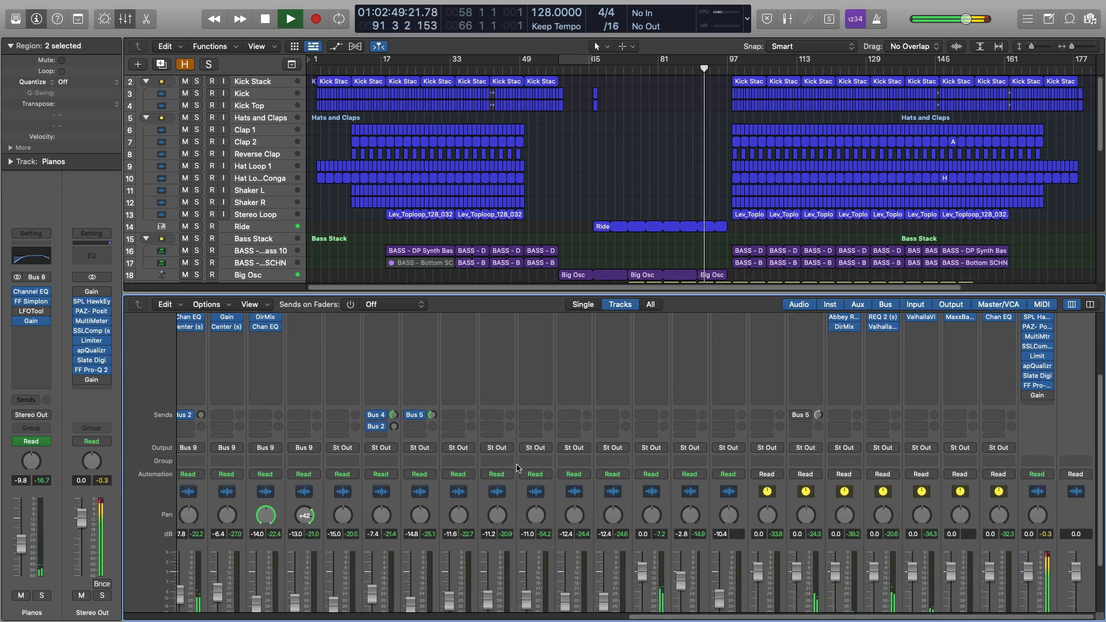
scroll(517, 468, down, 3)
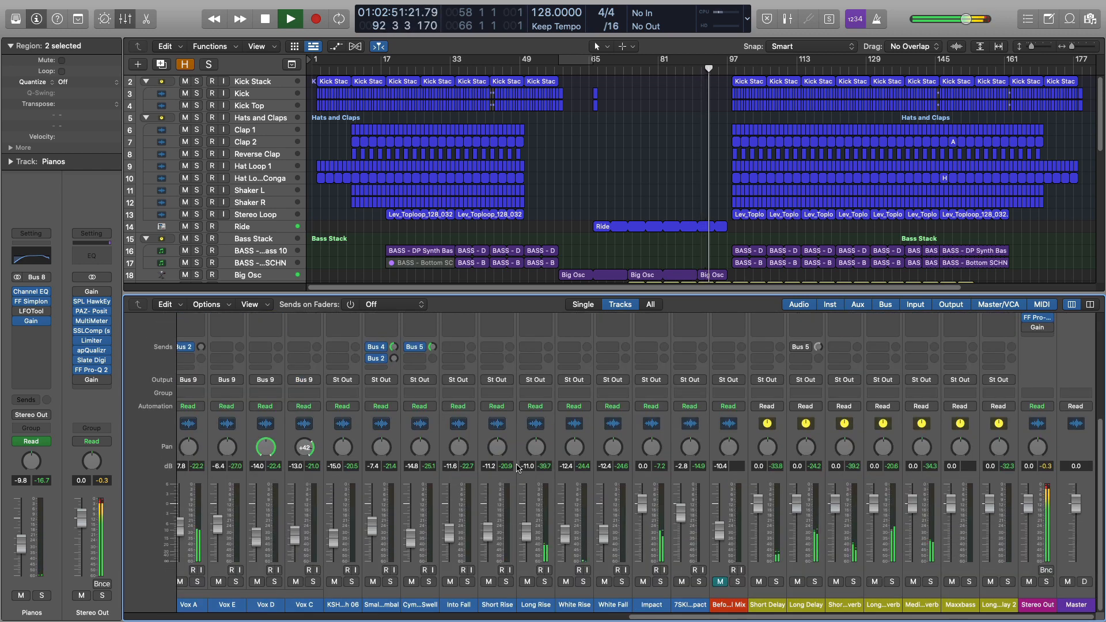
scroll(517, 468, left, 2)
scroll(517, 468, left, 3)
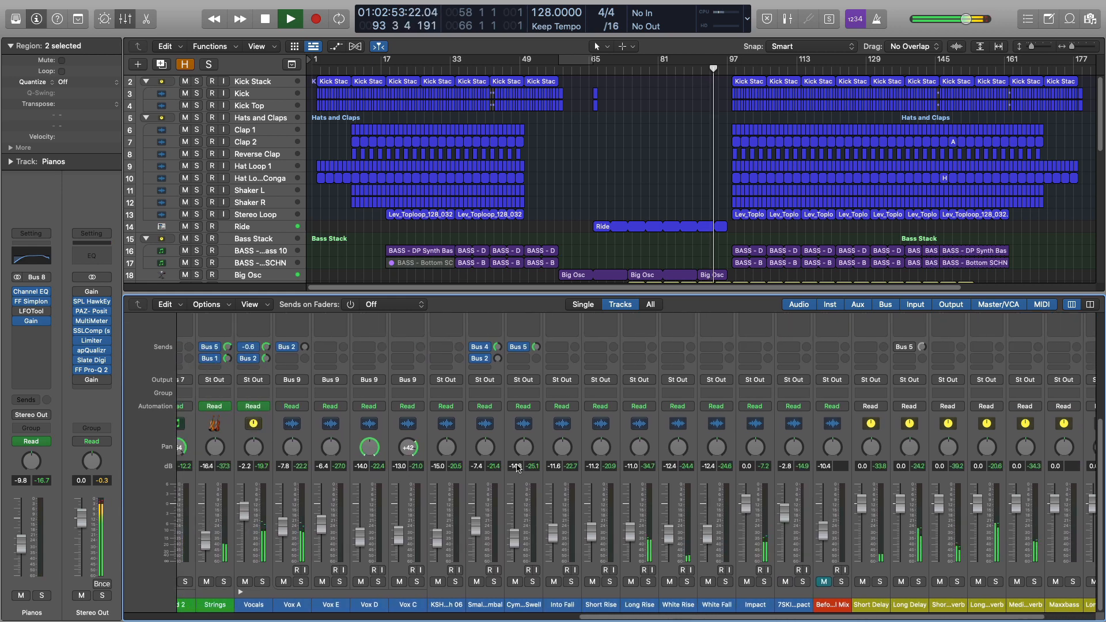
scroll(517, 468, left, 15)
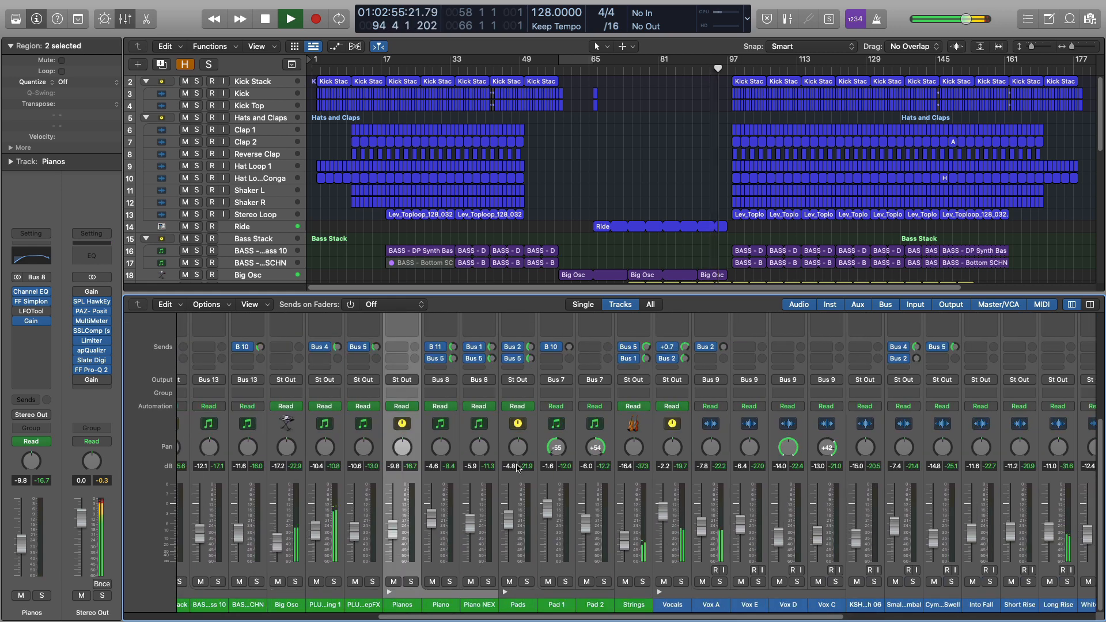
scroll(517, 469, left, 3)
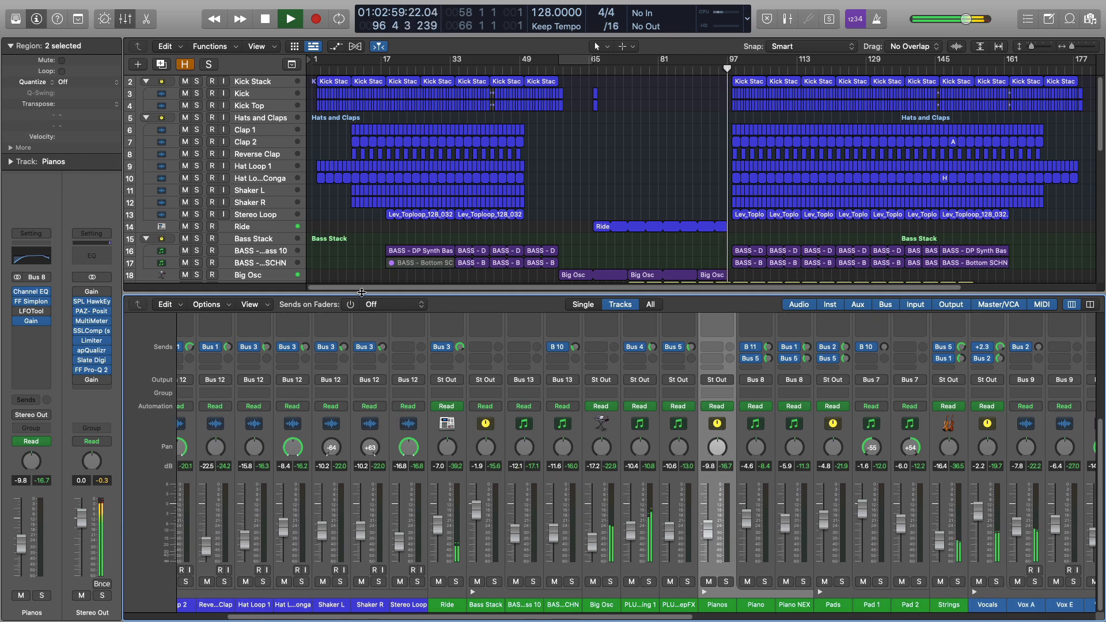
Reduce the mixer's height to show tracks down to Pad 1, and review the channel strips back to the Kick Stack.
drag(362, 292, 359, 374)
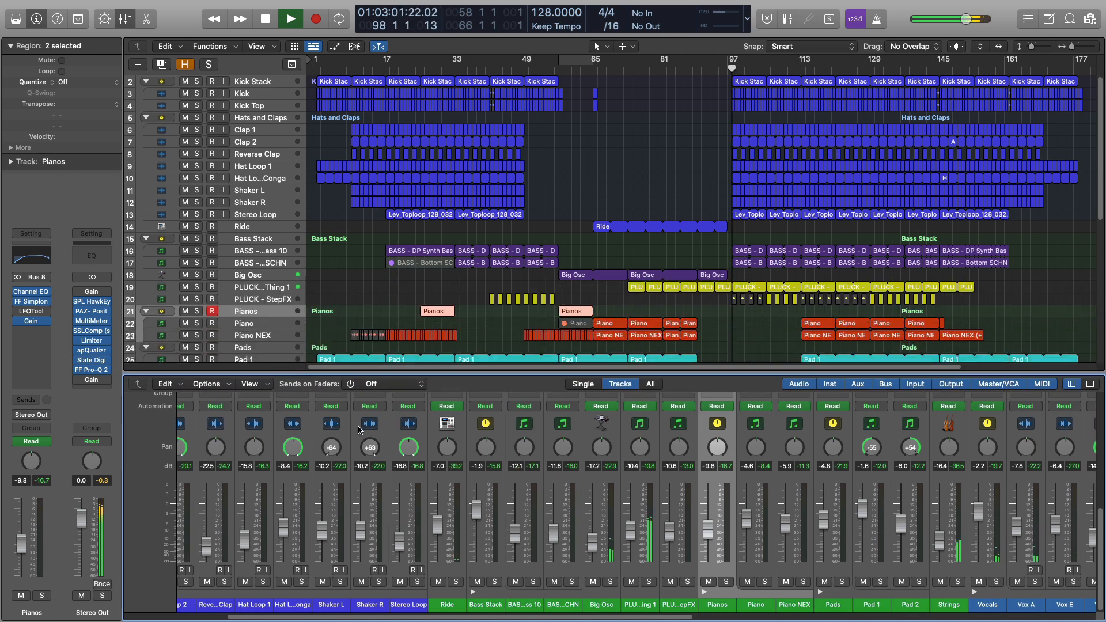
scroll(359, 429, up, 5)
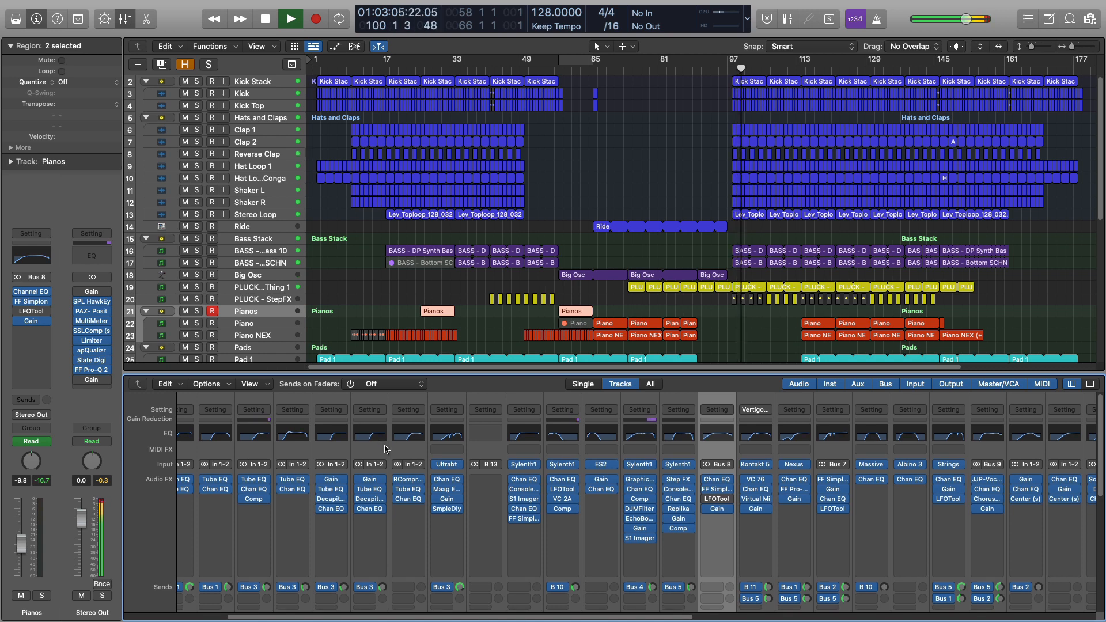
scroll(385, 449, down, 5)
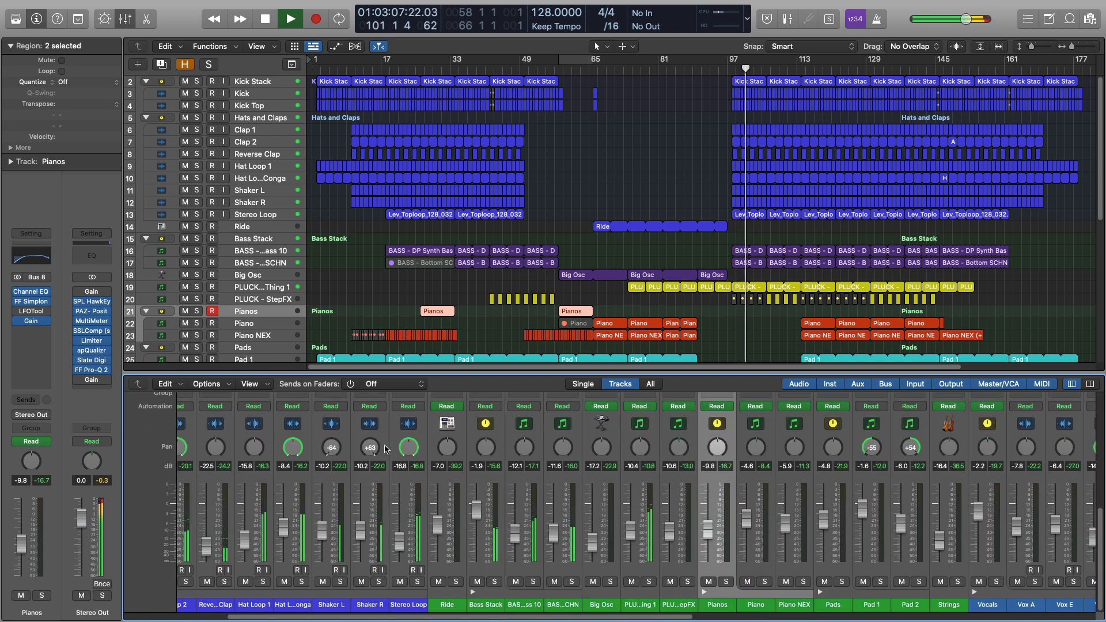
scroll(386, 449, left, 6)
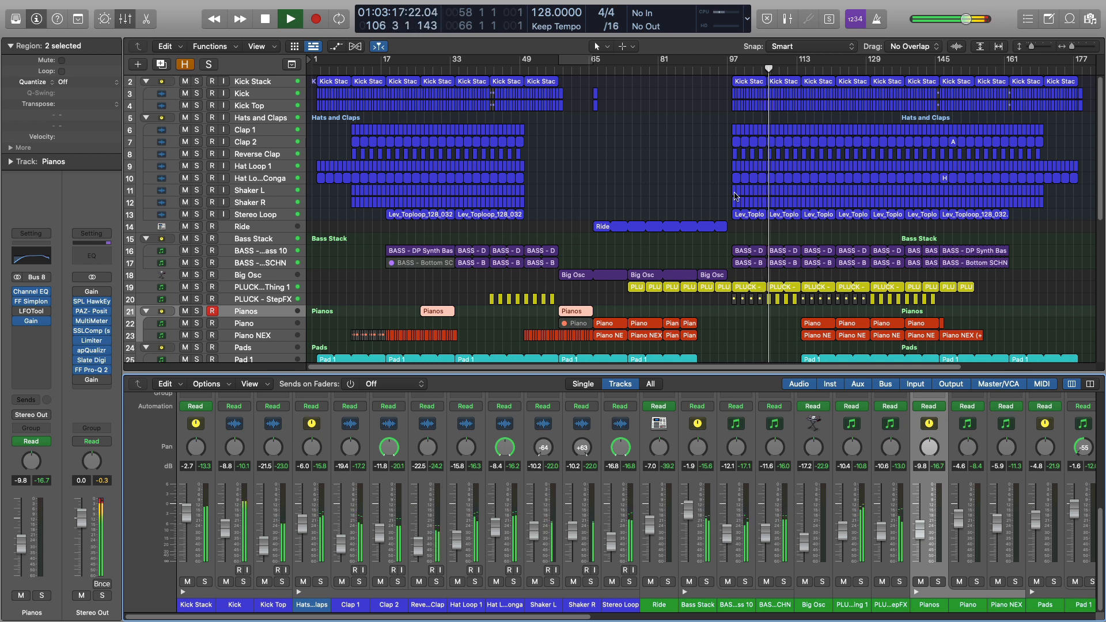
Show the Performance Meter over the track list and open the Stereo Out's apQualizr to view the mix spectrum.
click(720, 14)
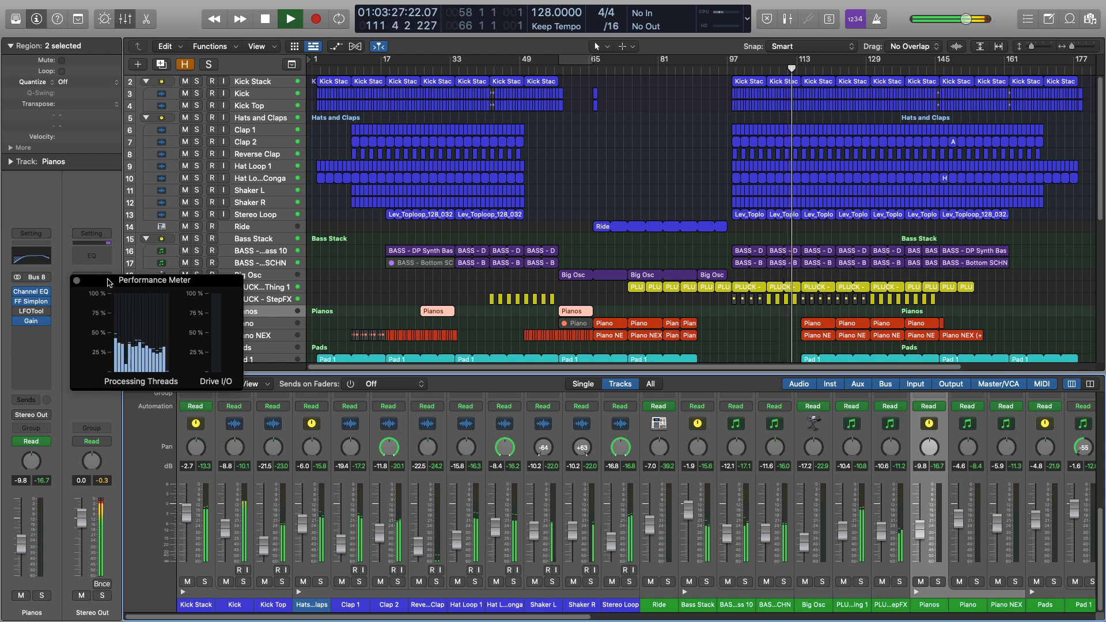
drag(109, 282, 170, 124)
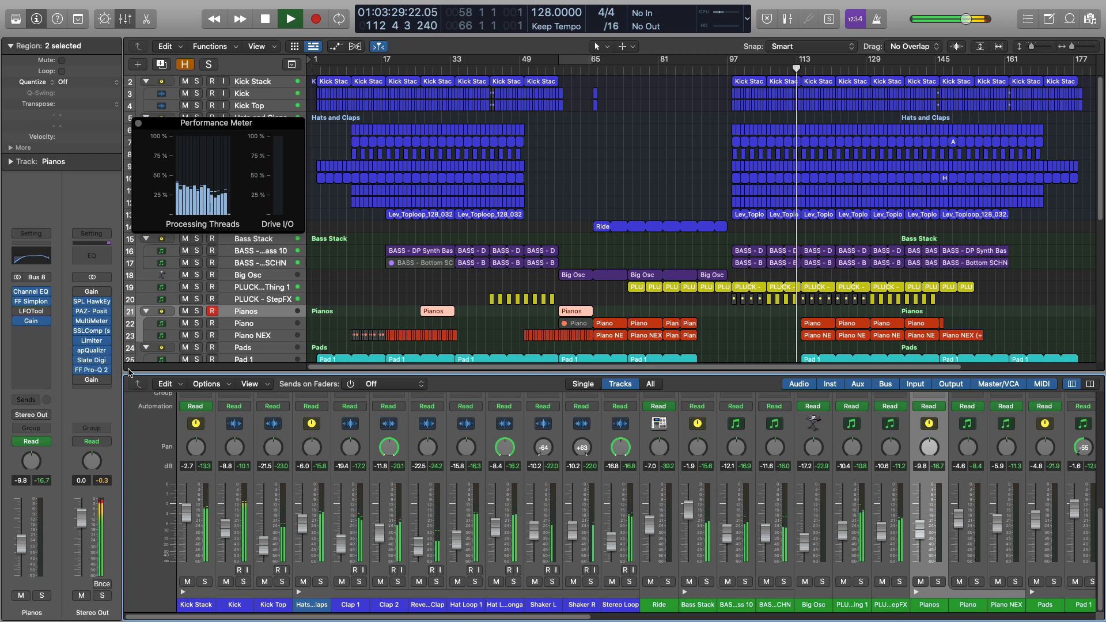
click(94, 351)
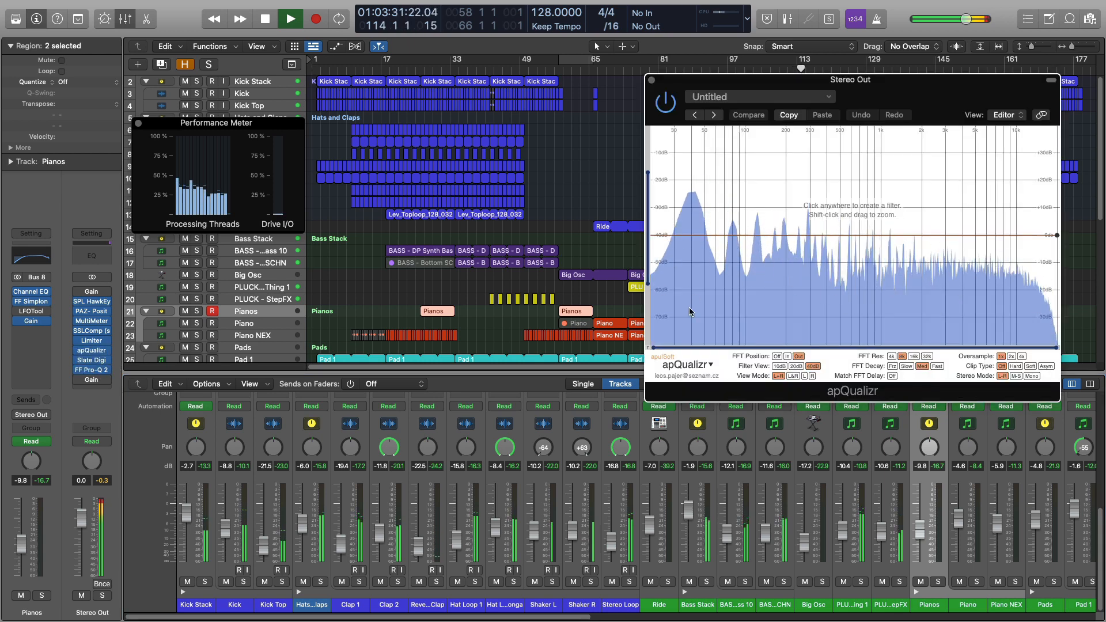
drag(724, 90, 251, 259)
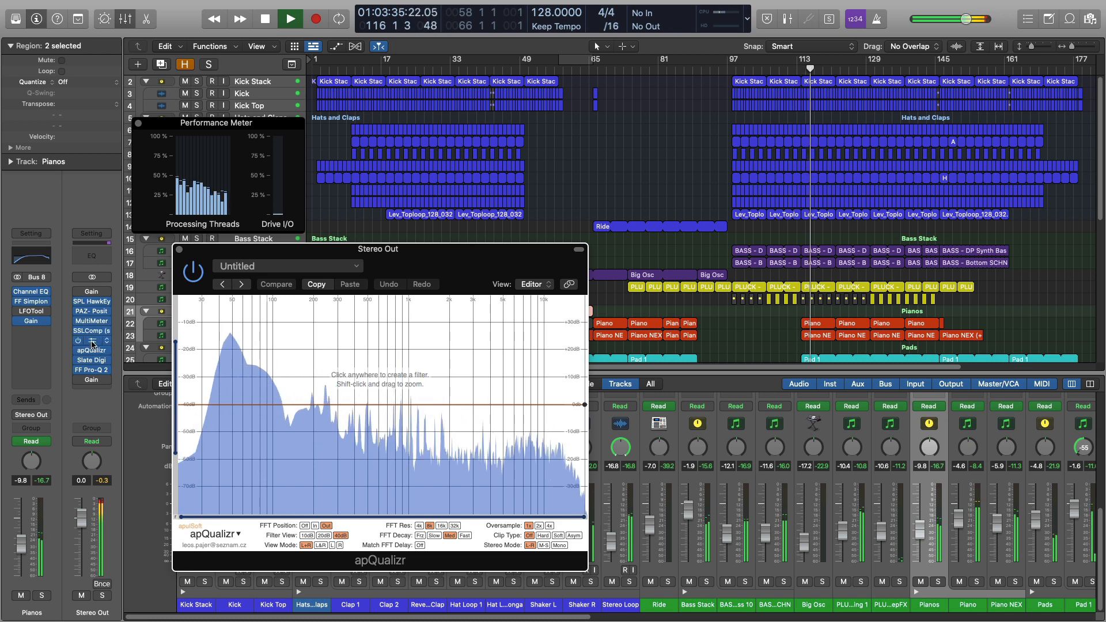
Open the Stereo Out's Limiter and Slate Digital FG-X, and arrange the plug-in windows and Performance Meter so their meters are visible together.
click(92, 341)
drag(263, 104, 754, 355)
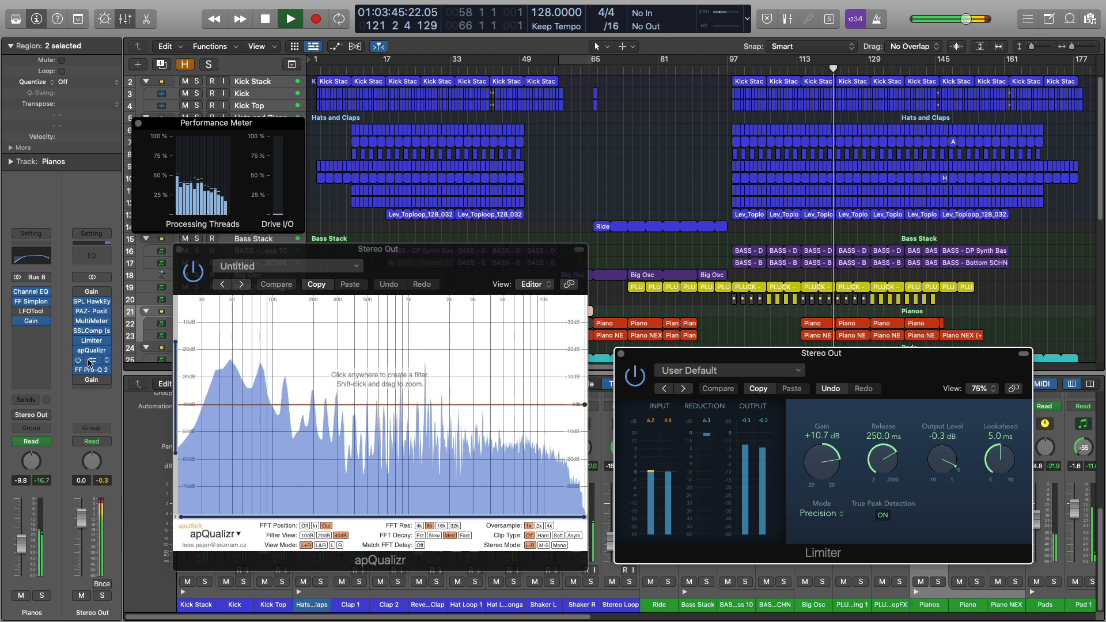
click(110, 362)
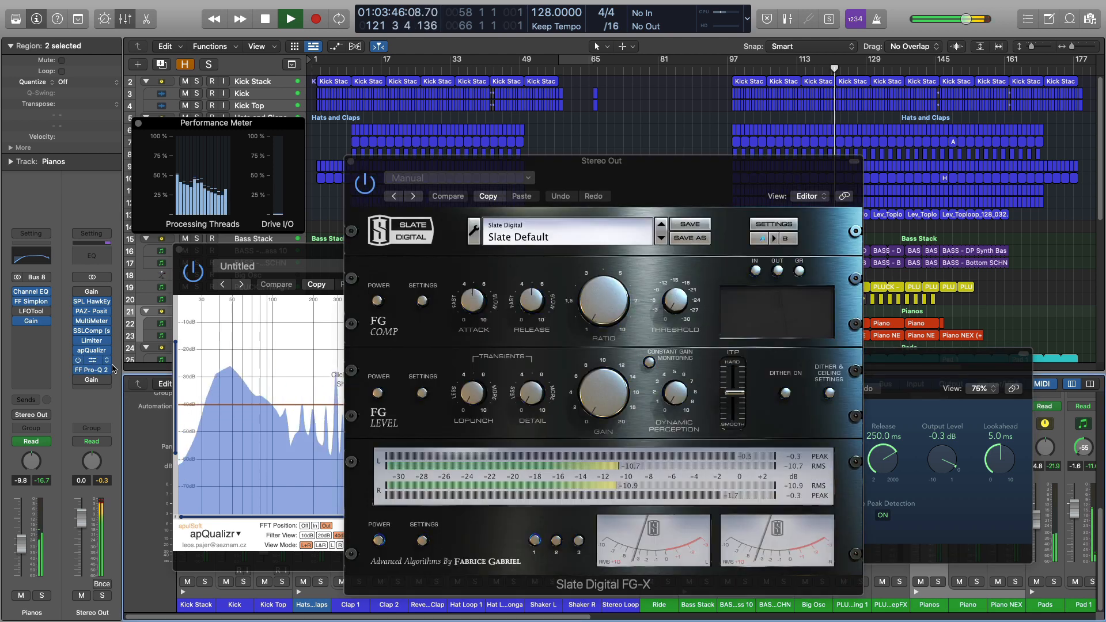
click(312, 261)
drag(311, 261, 398, 91)
drag(216, 123, 54, 122)
drag(923, 371, 990, 168)
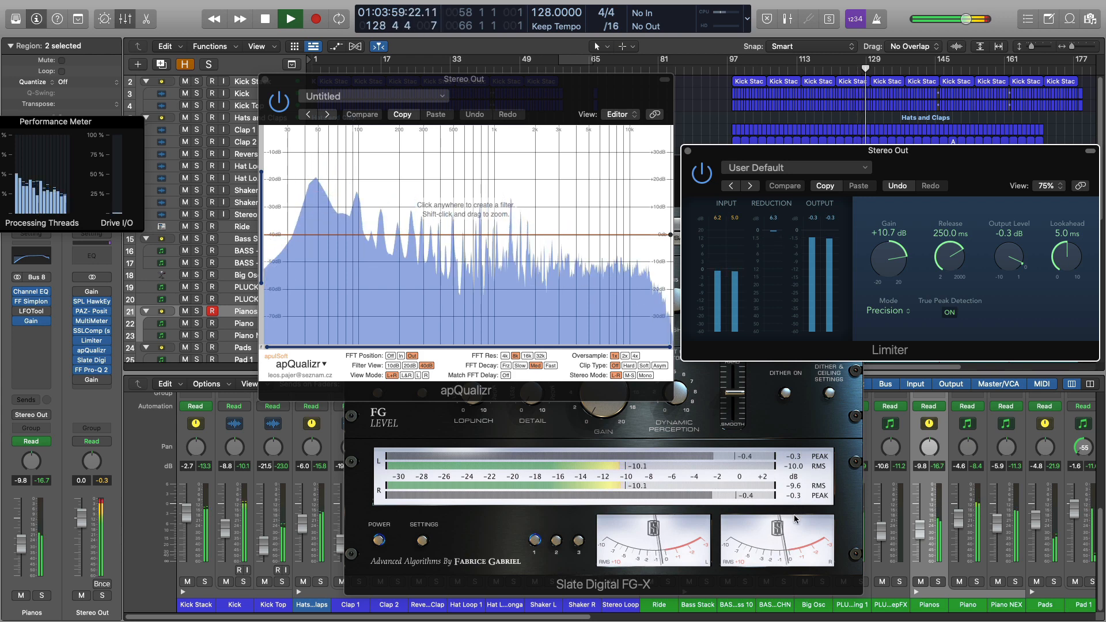
Hide all plug-in windows, place the Performance Meter over the arrangement and stop playback after the track's end.
key(v)
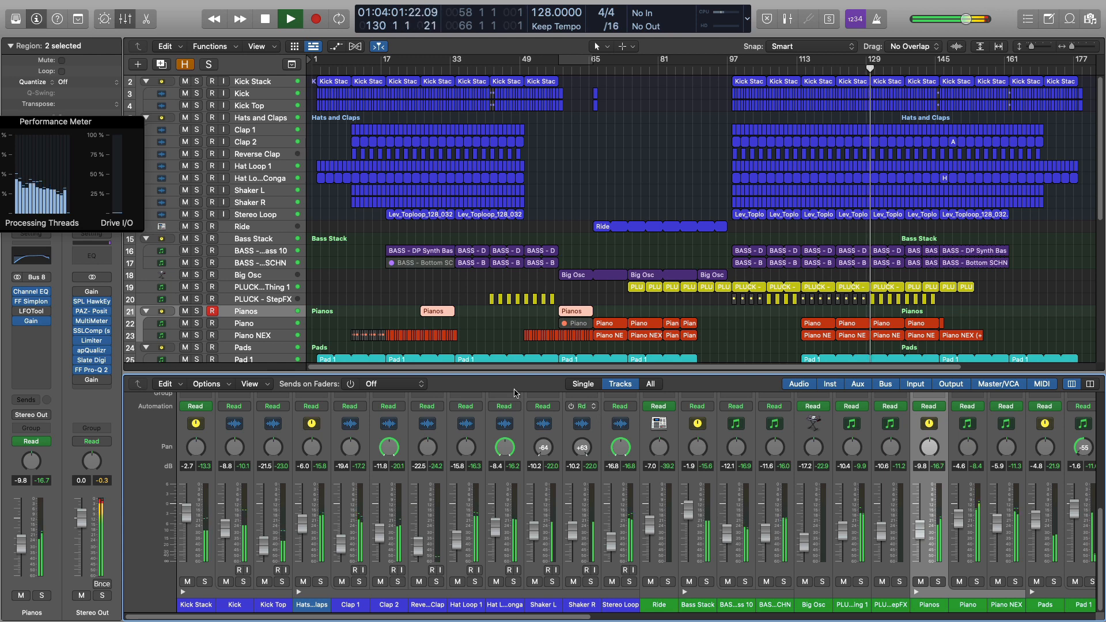
drag(111, 123, 682, 120)
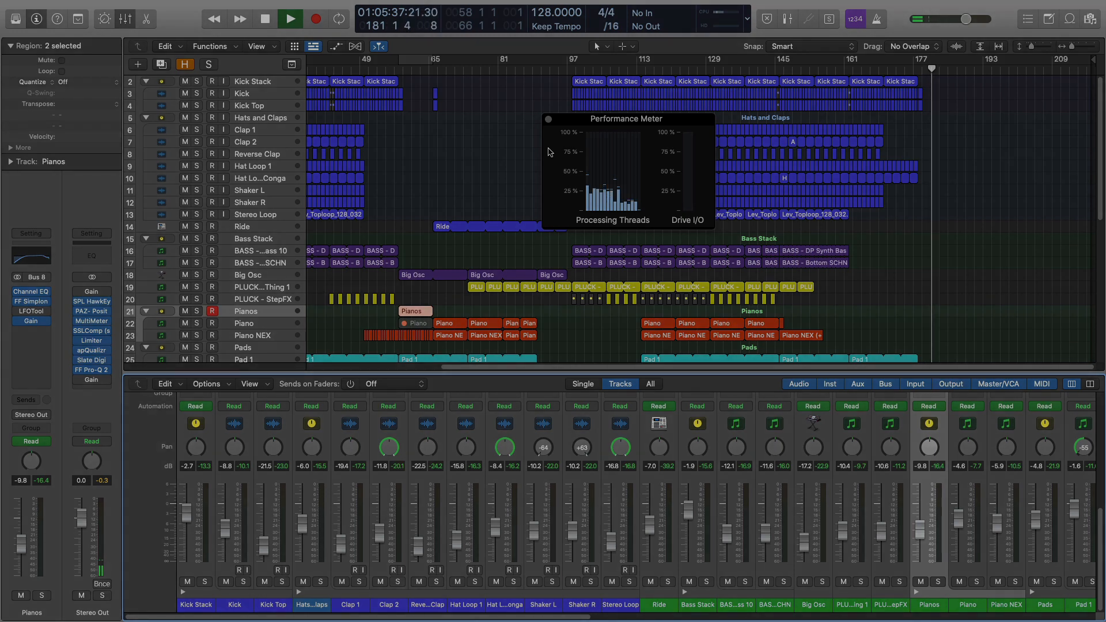
key(space)
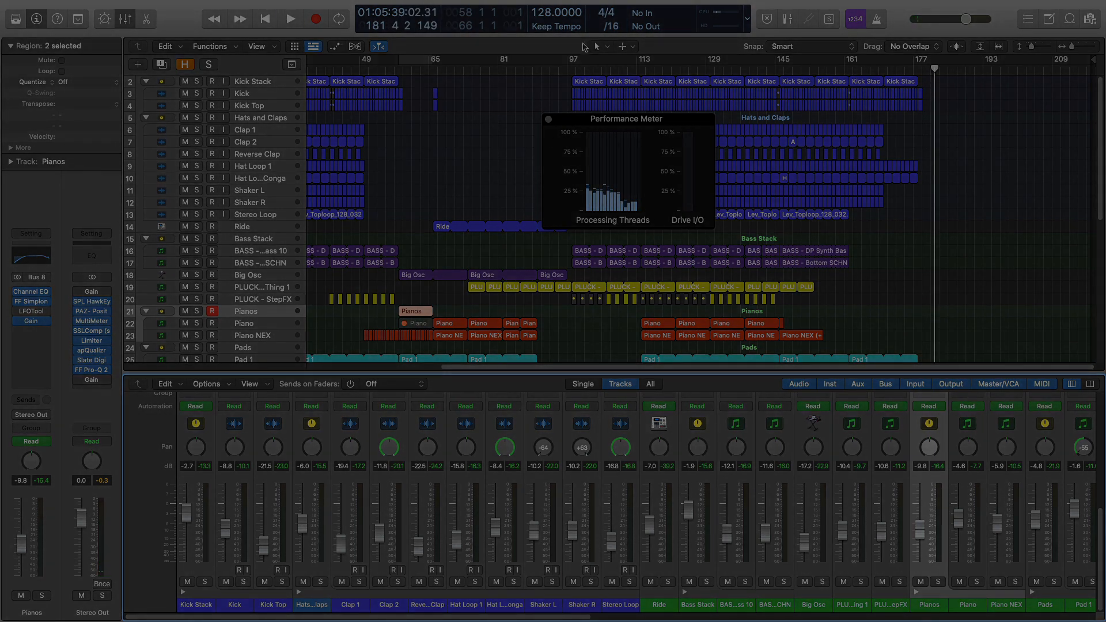
mouse_move(675, 4)
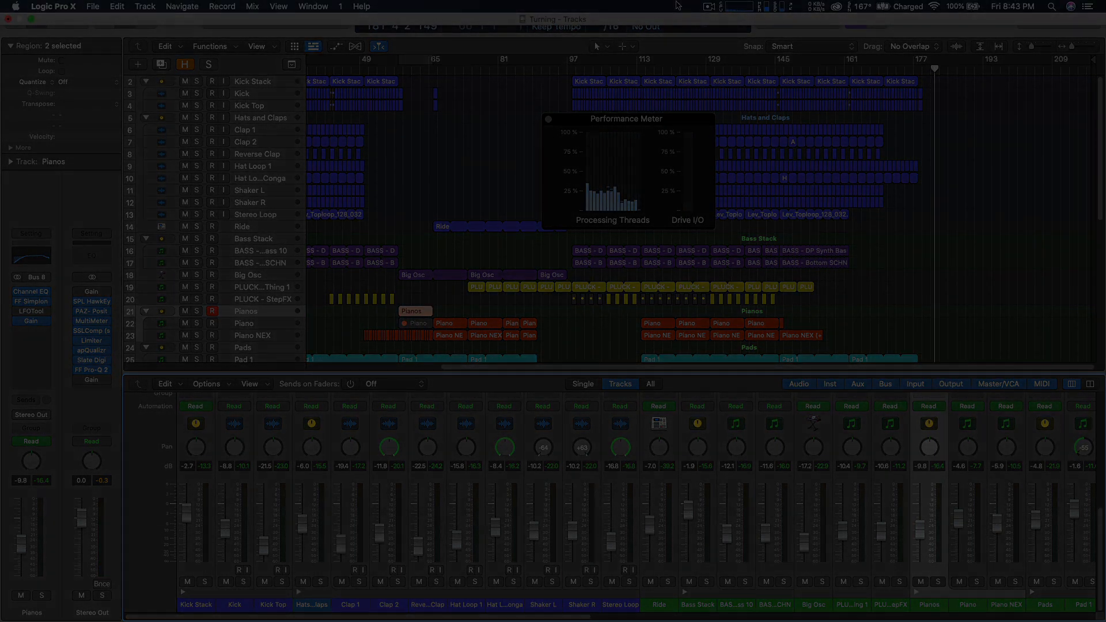